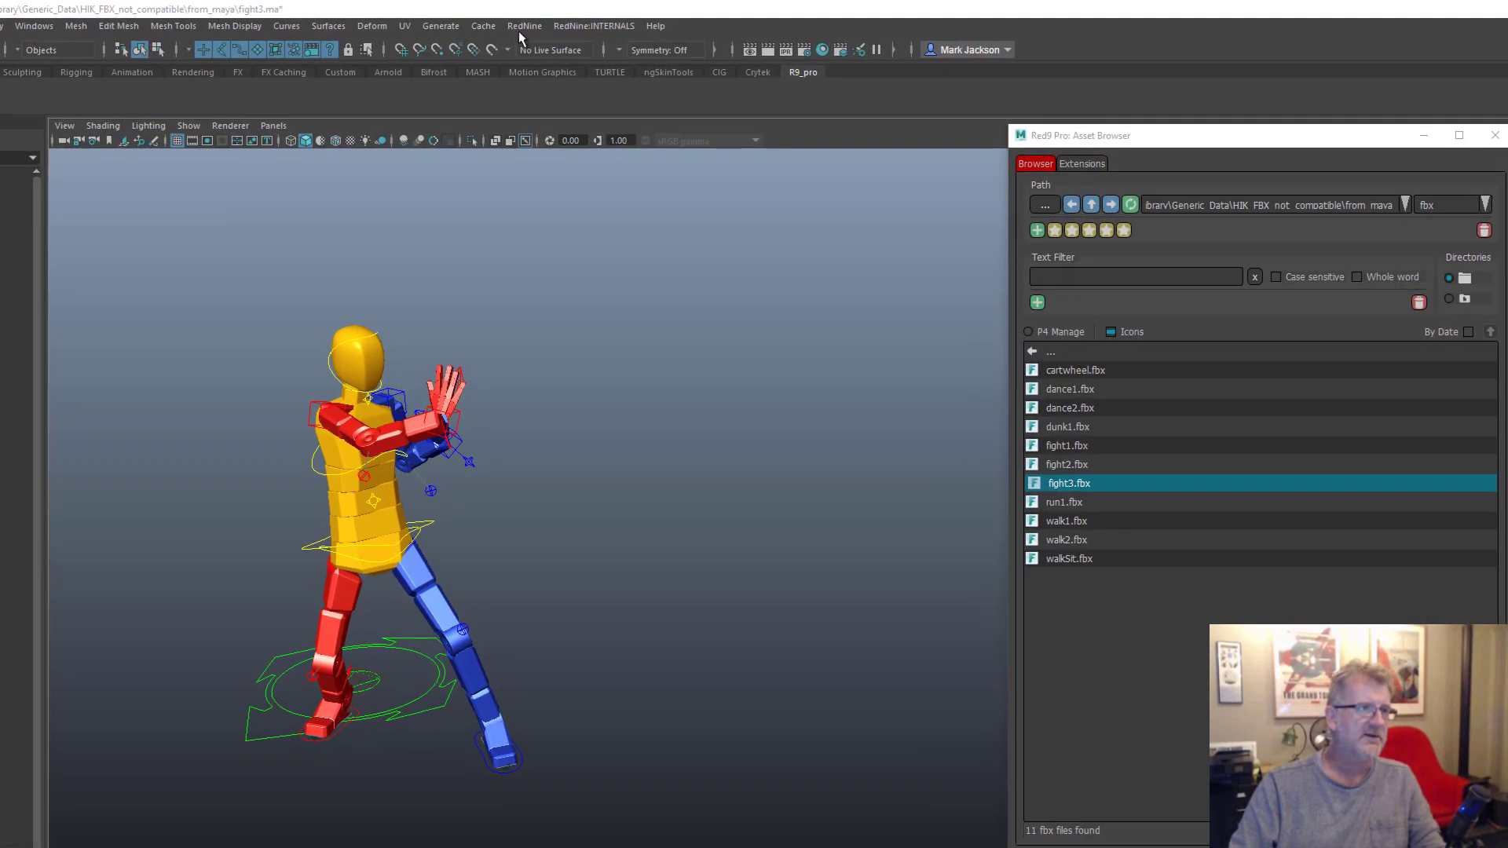
Open the Animation Binder tool and move its window further from the character
click(533, 21)
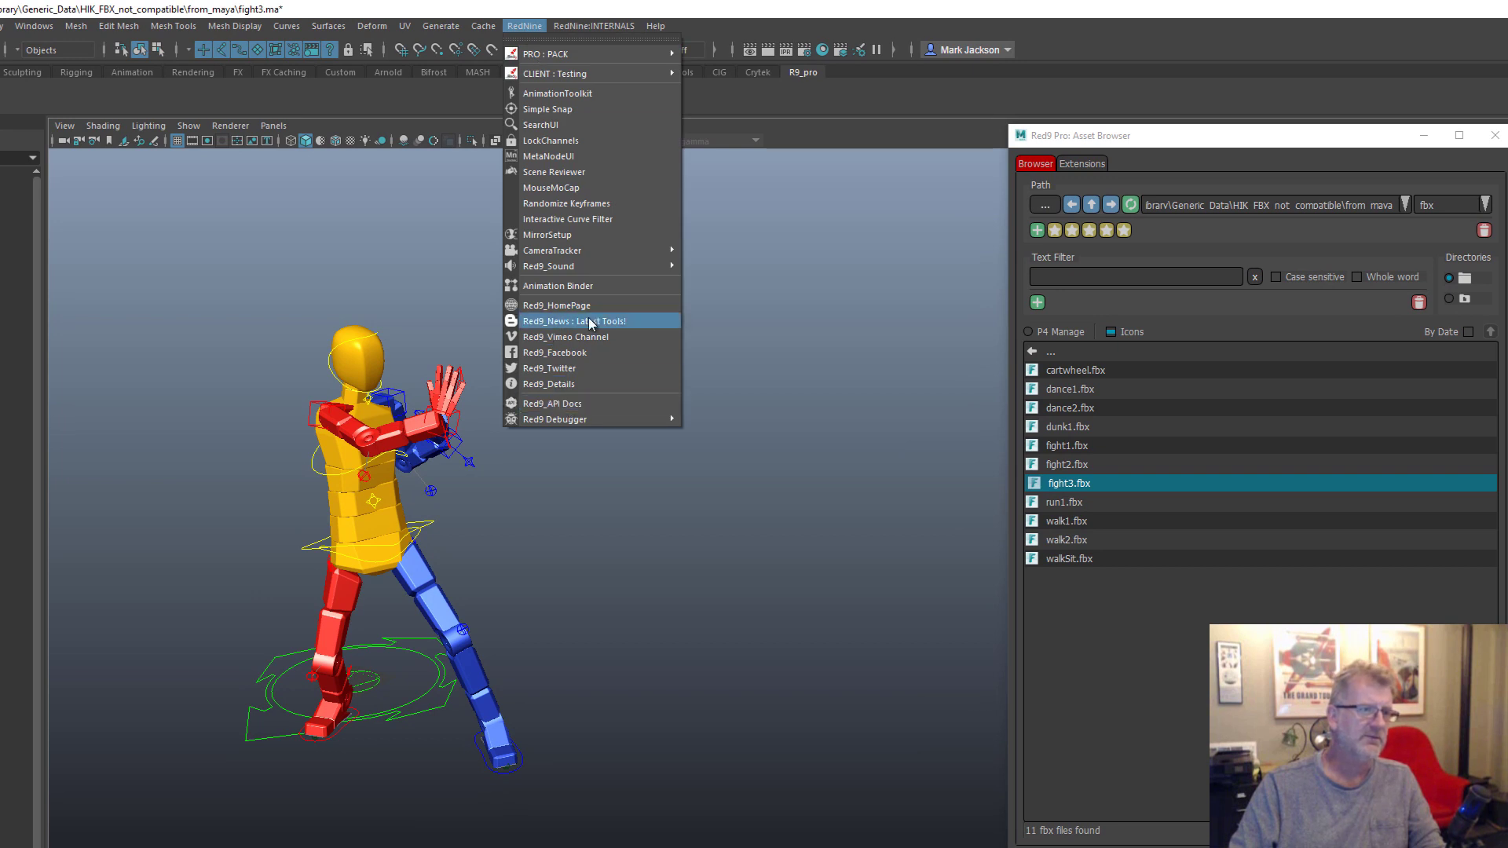
click(600, 286)
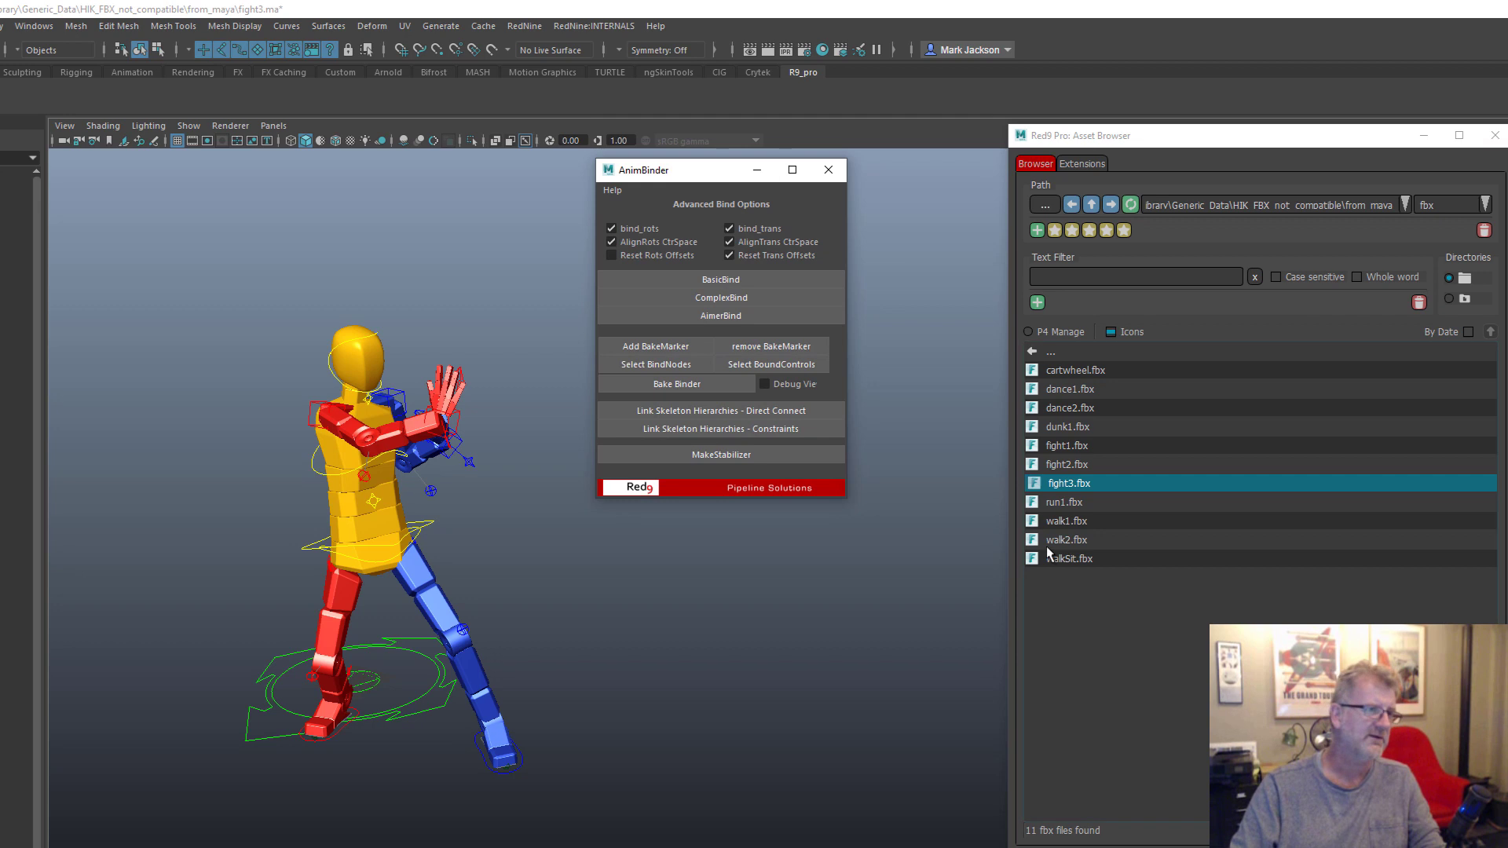
drag(665, 177, 761, 177)
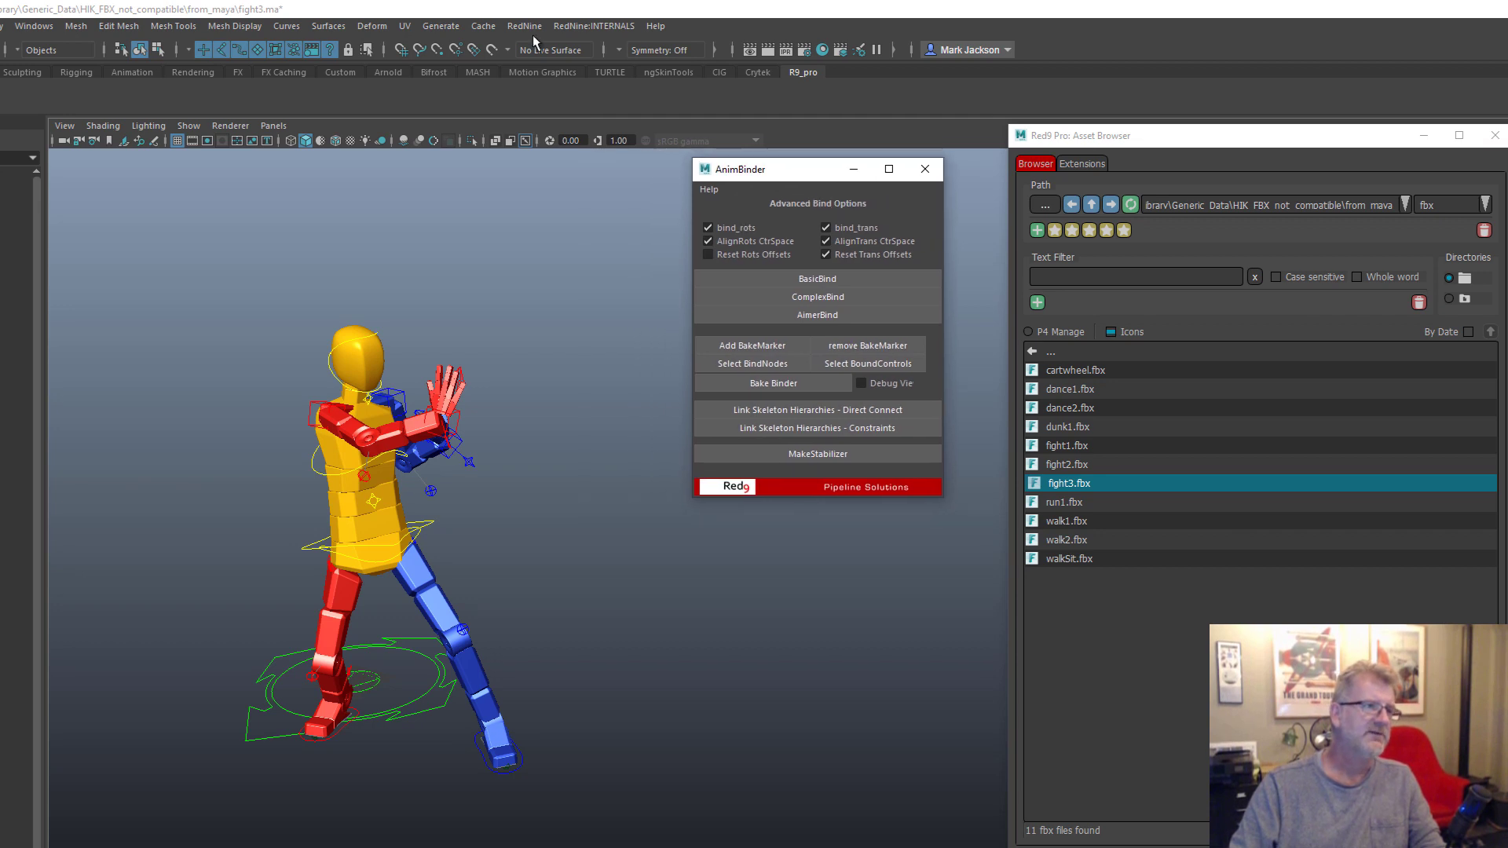
click(525, 26)
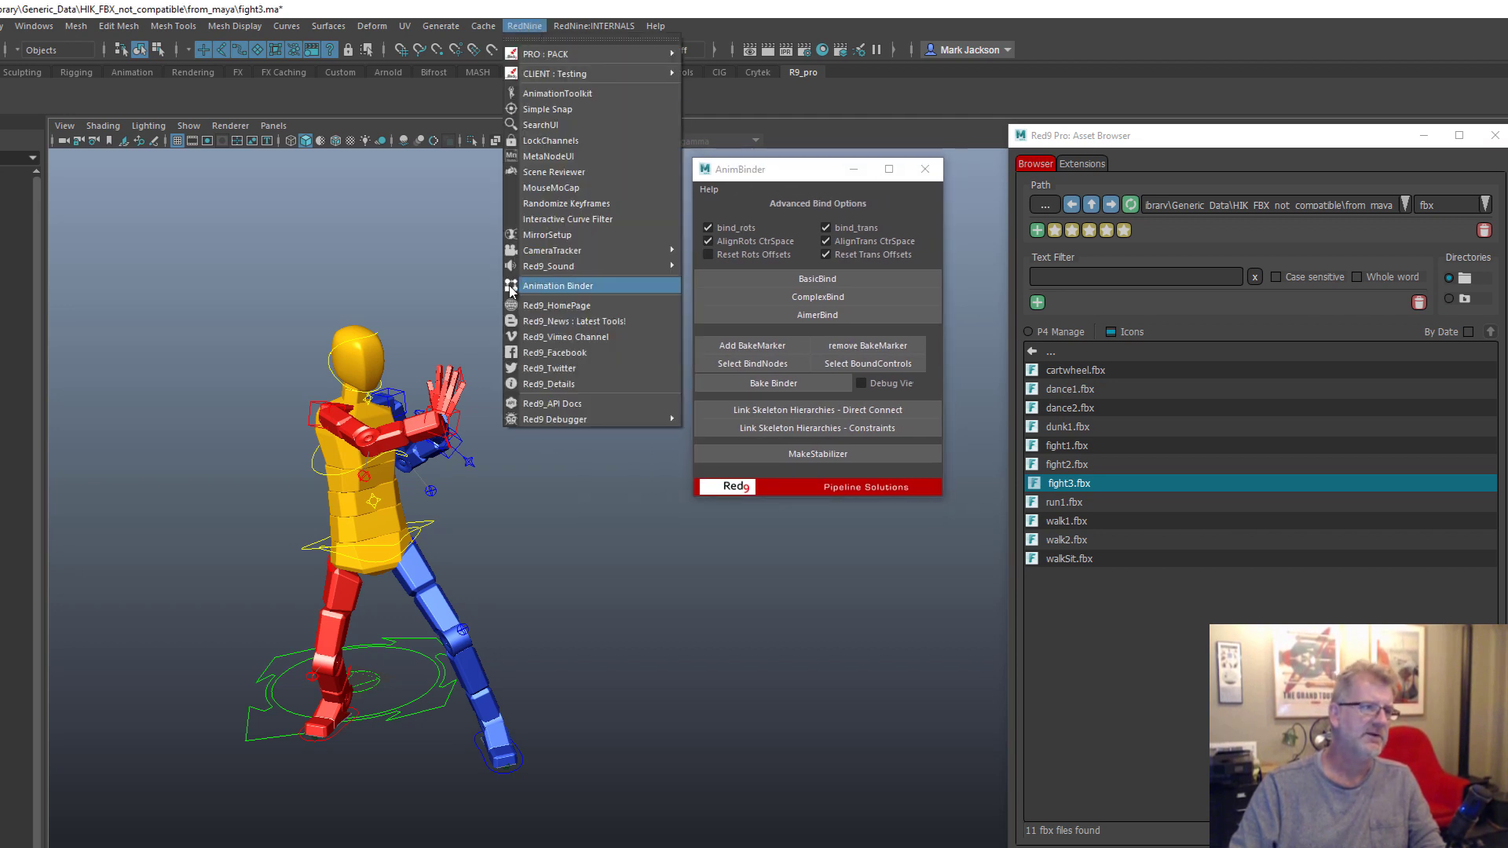
click(550, 285)
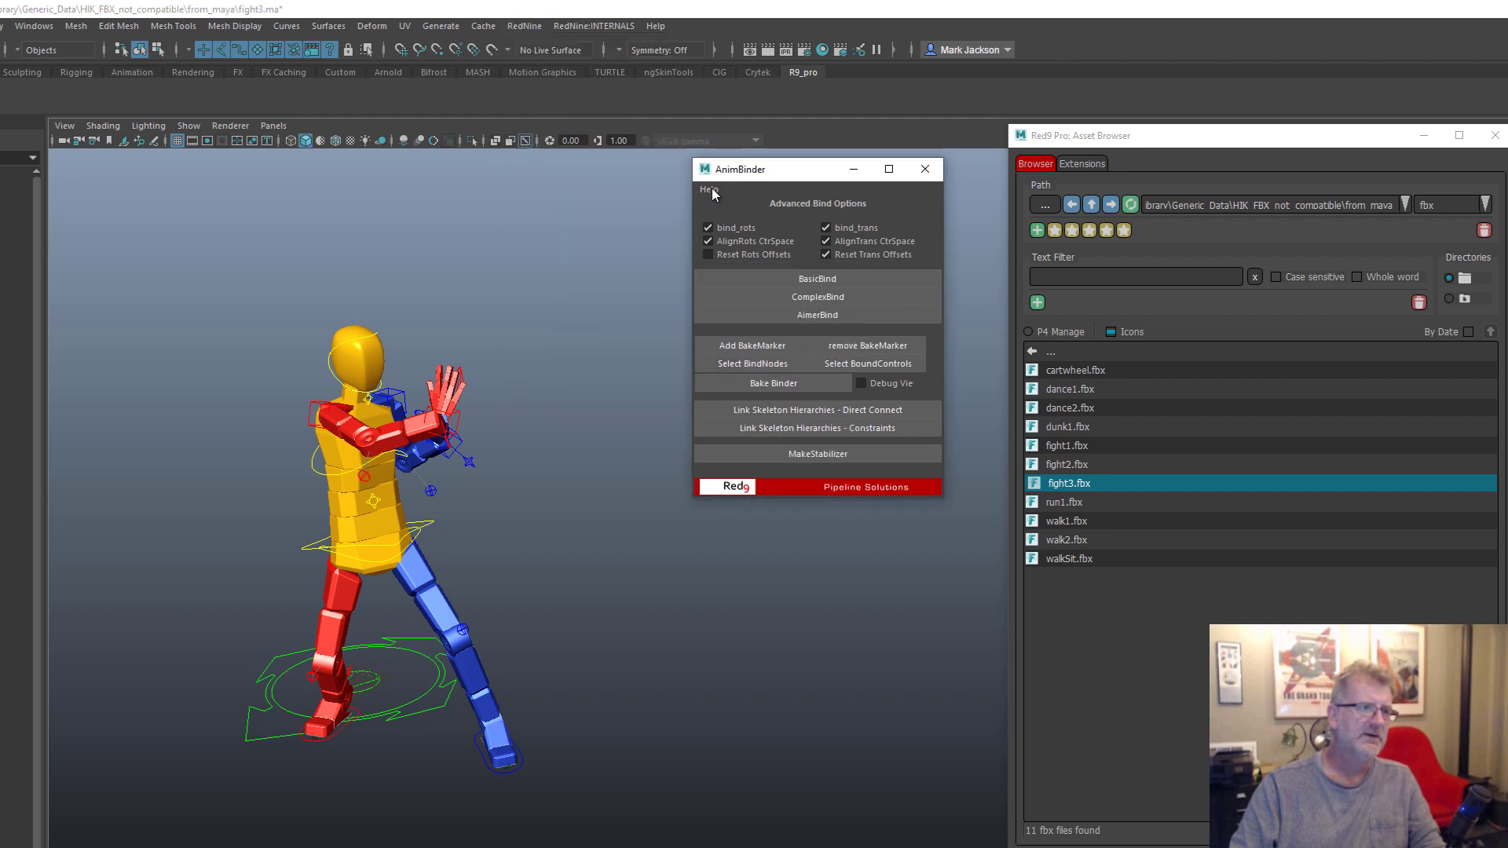
View the AnimBinder's online help video page, minimize the browser, and close the AnimBinder window
click(708, 189)
click(746, 206)
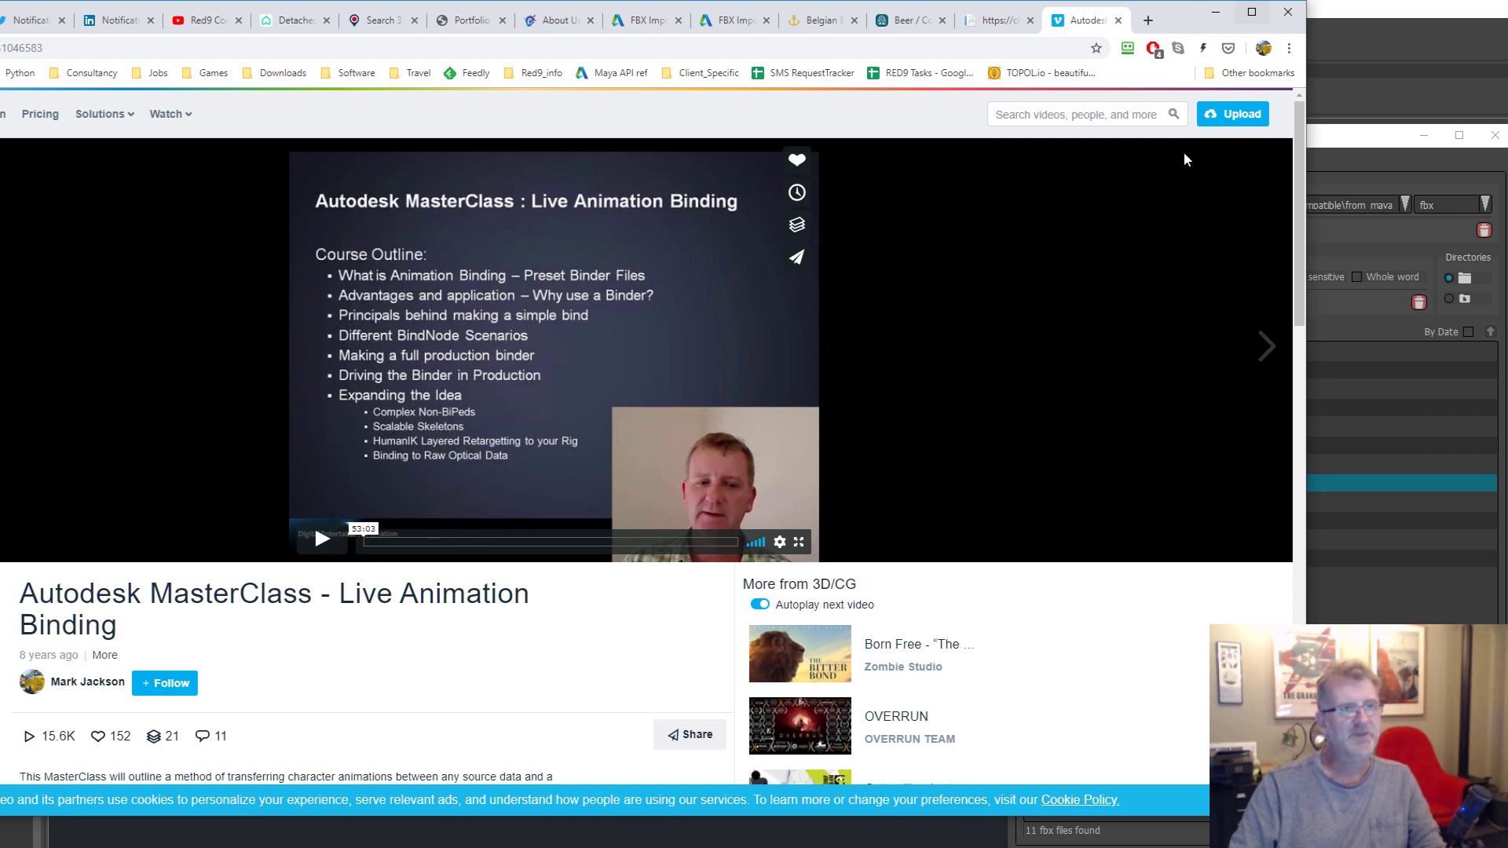
click(1216, 11)
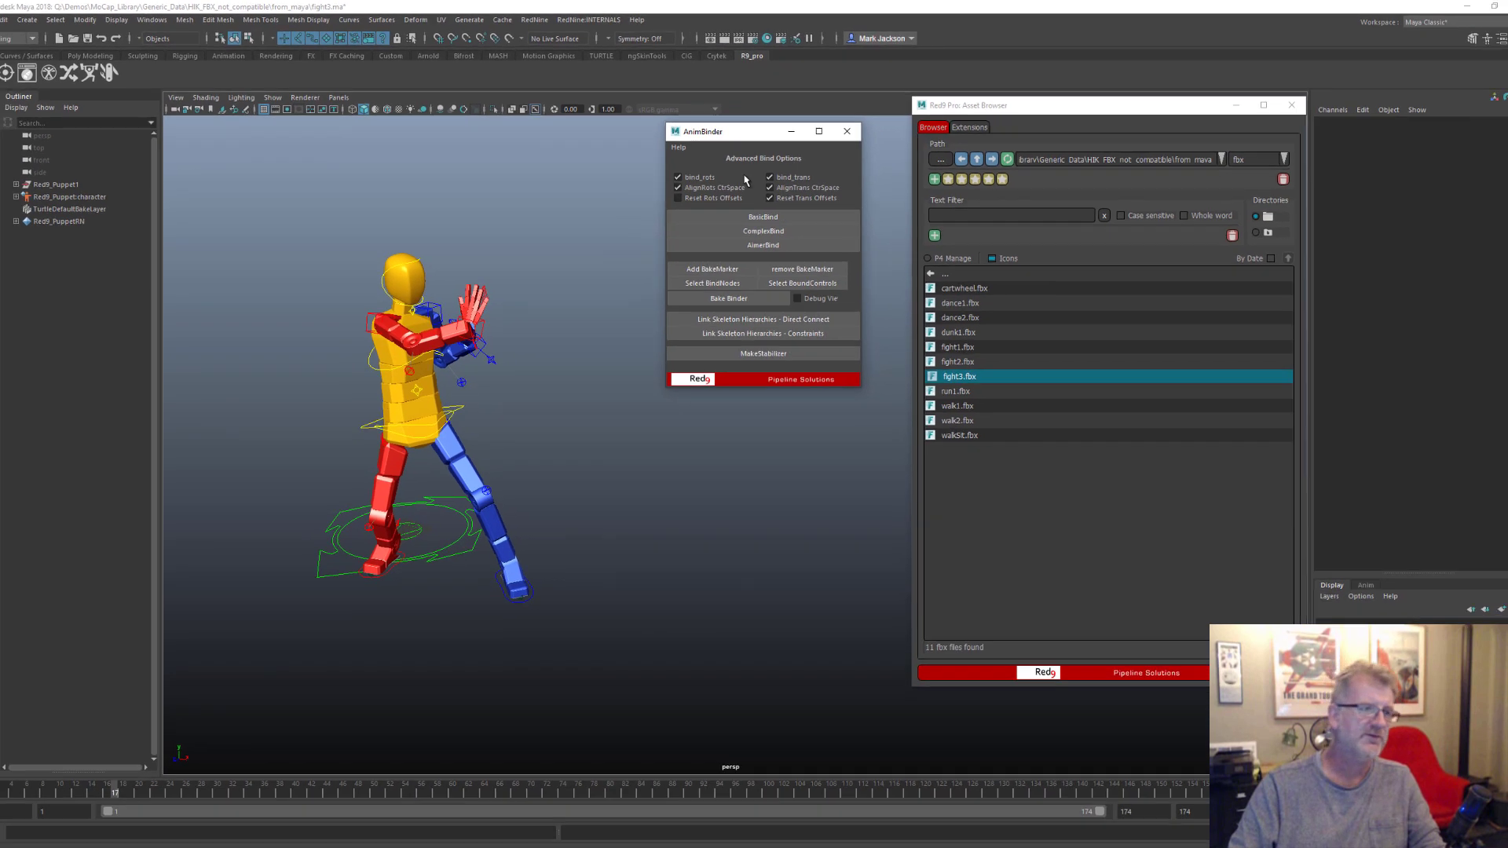
click(877, 145)
Load the BINDER demo file of the Standard rig from the Red9 demo files
click(589, 19)
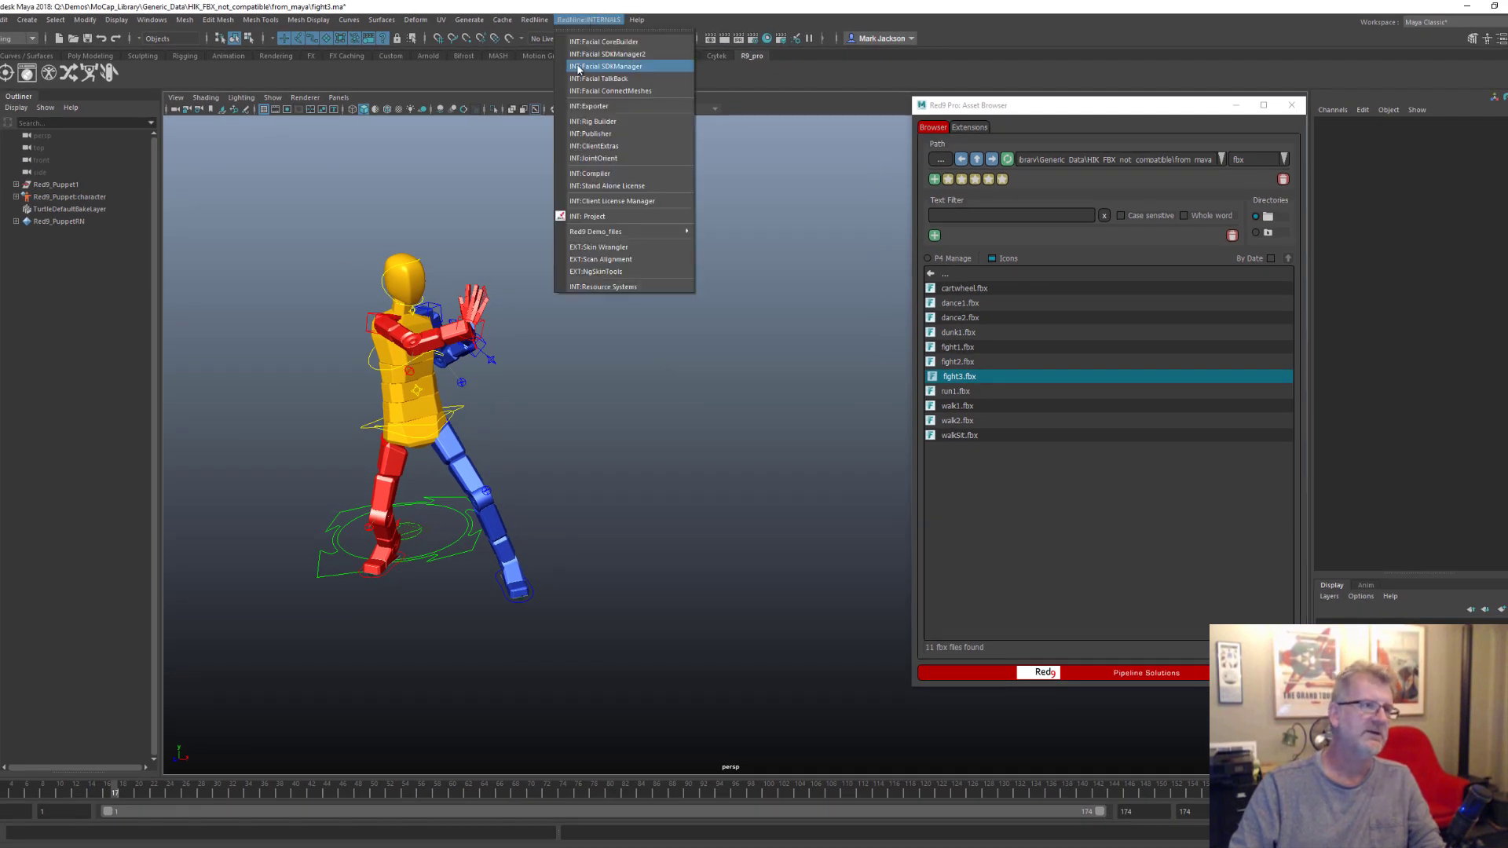
mouse_move(628, 232)
mouse_move(789, 259)
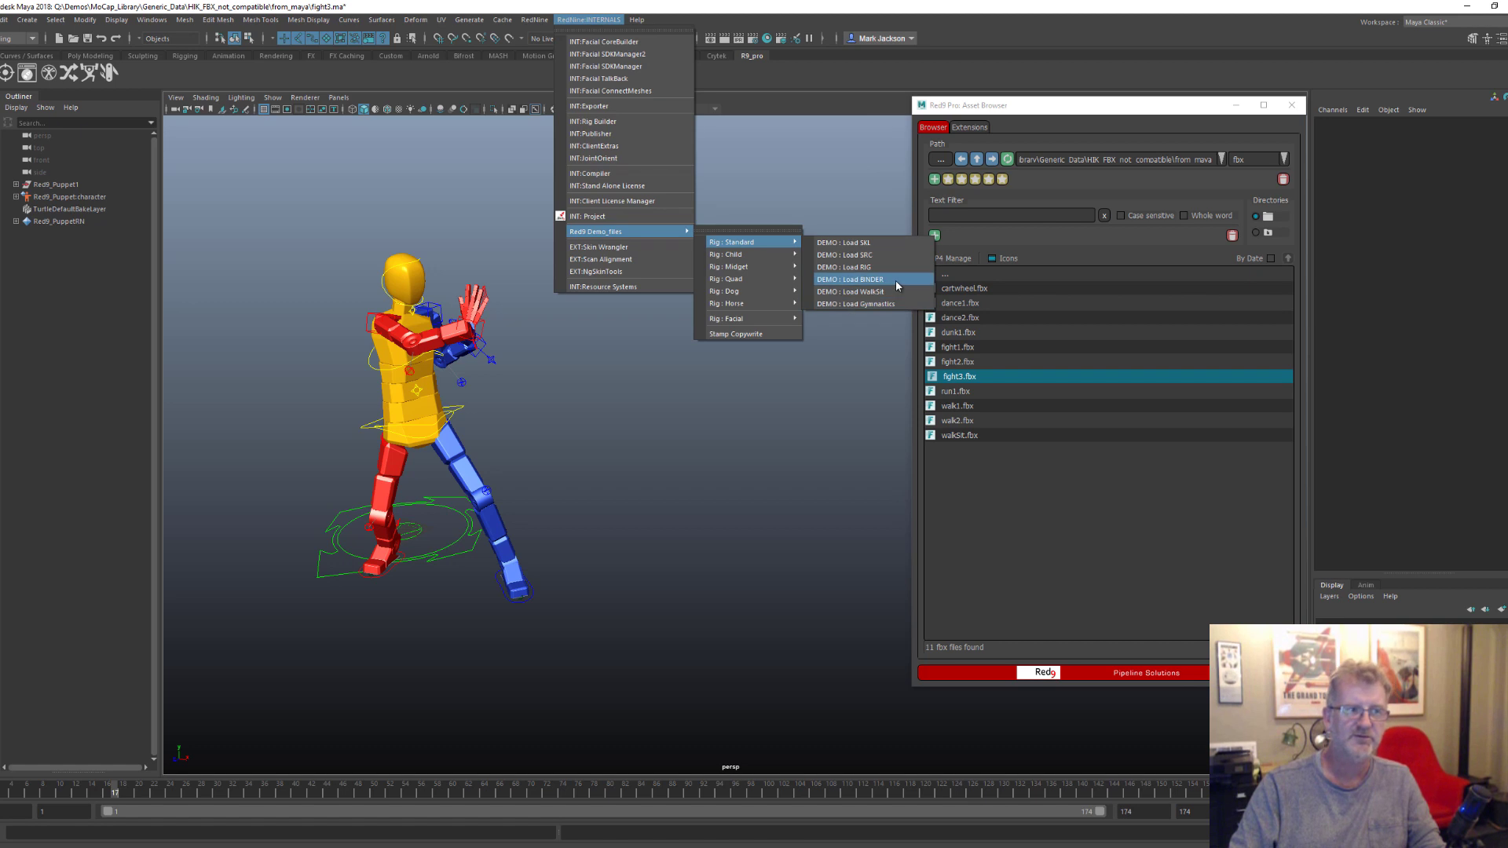
click(895, 279)
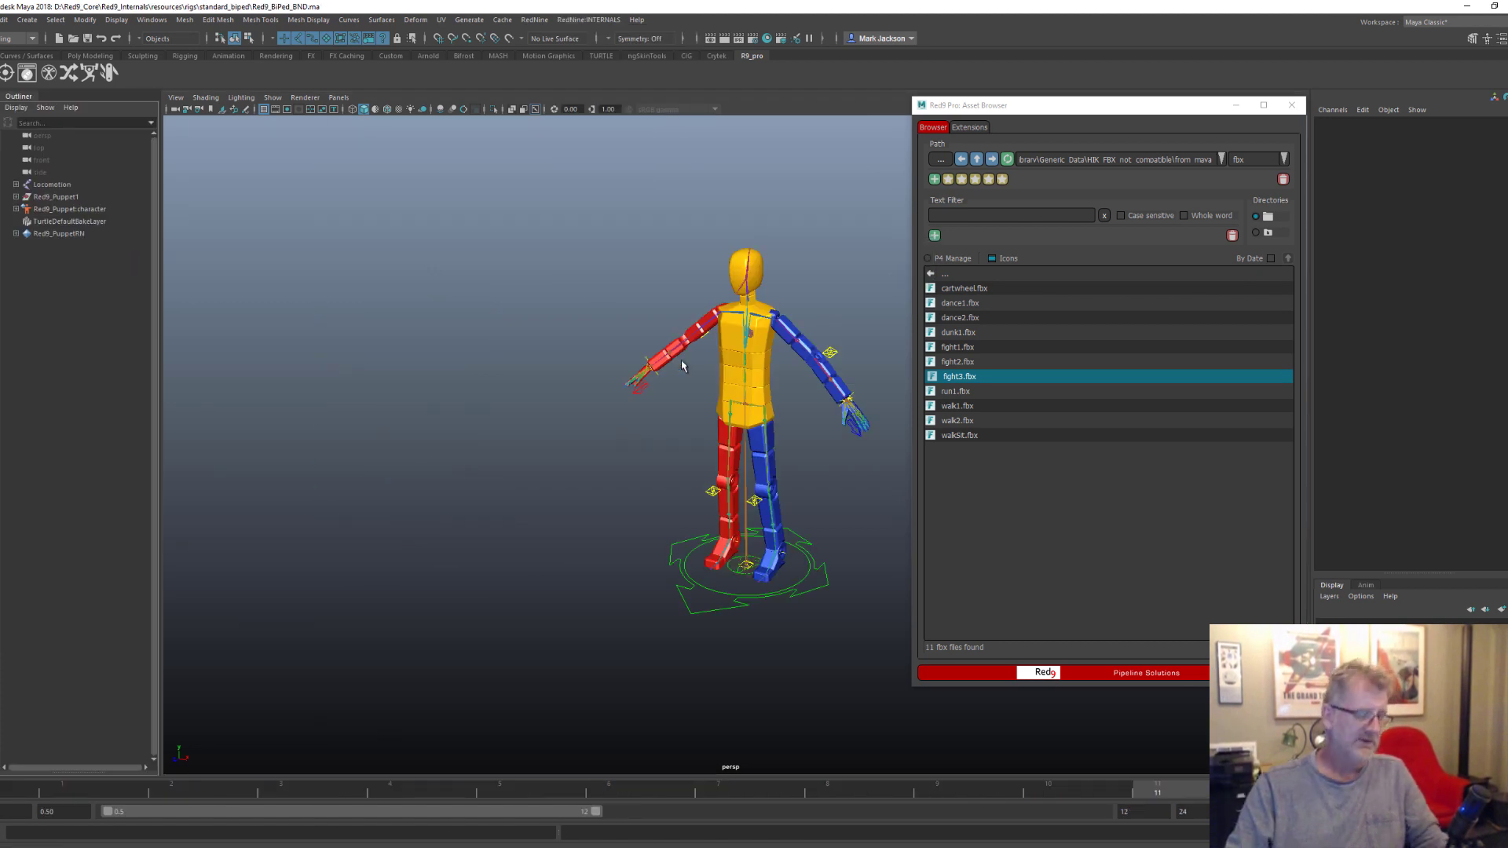
Inspect the Locomotion skeleton and the Red9_Puppet1 rig, selecting each and expanding its hierarchy
alt+middle_drag(793, 384, 640, 381)
alt+right_drag(627, 395, 811, 394)
alt+drag(565, 465, 681, 443)
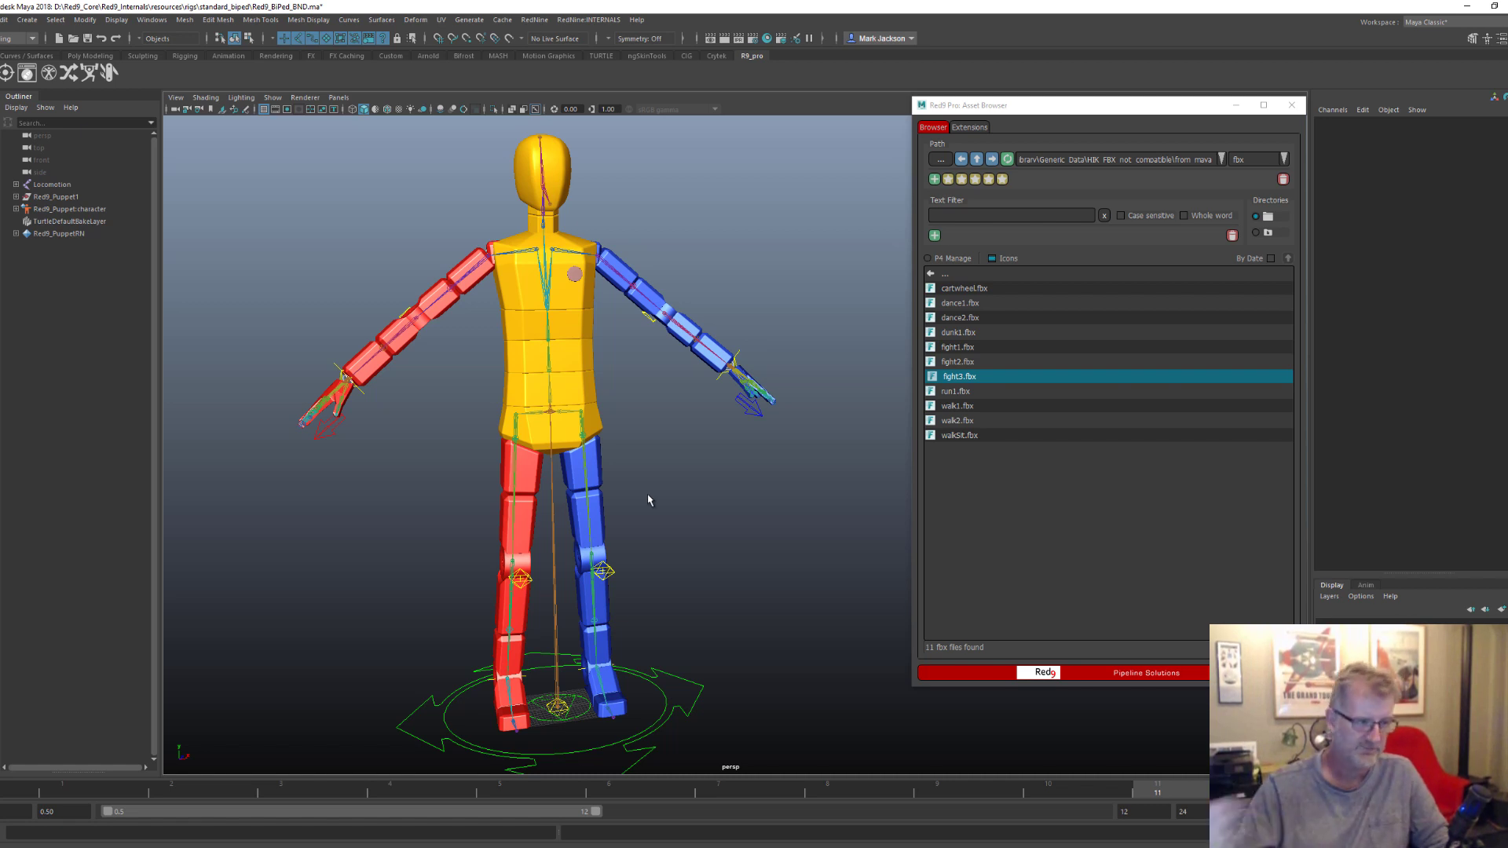
click(54, 184)
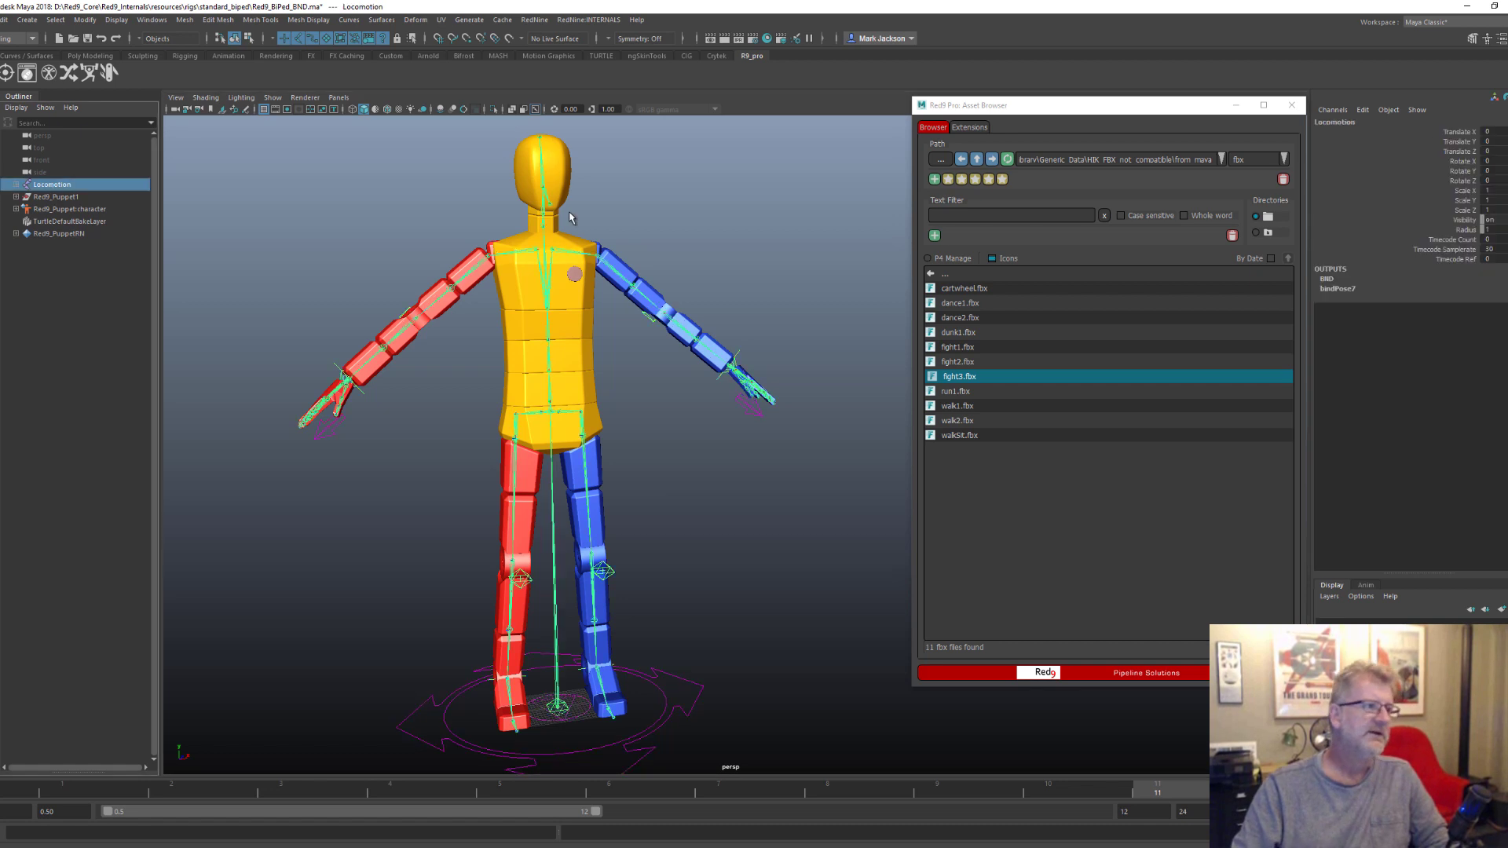
click(15, 197)
click(47, 197)
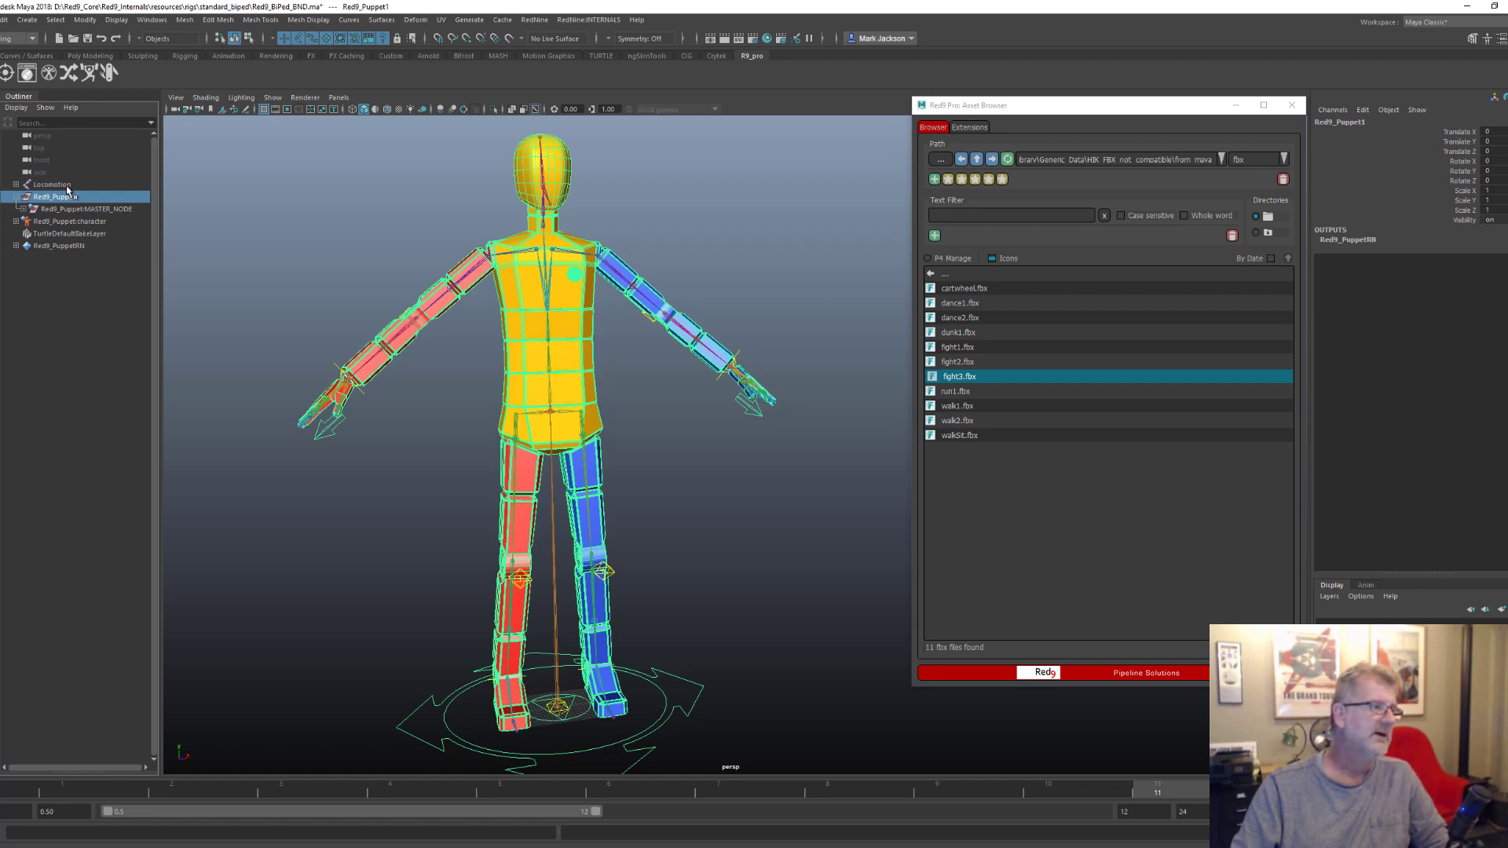
click(19, 186)
click(16, 184)
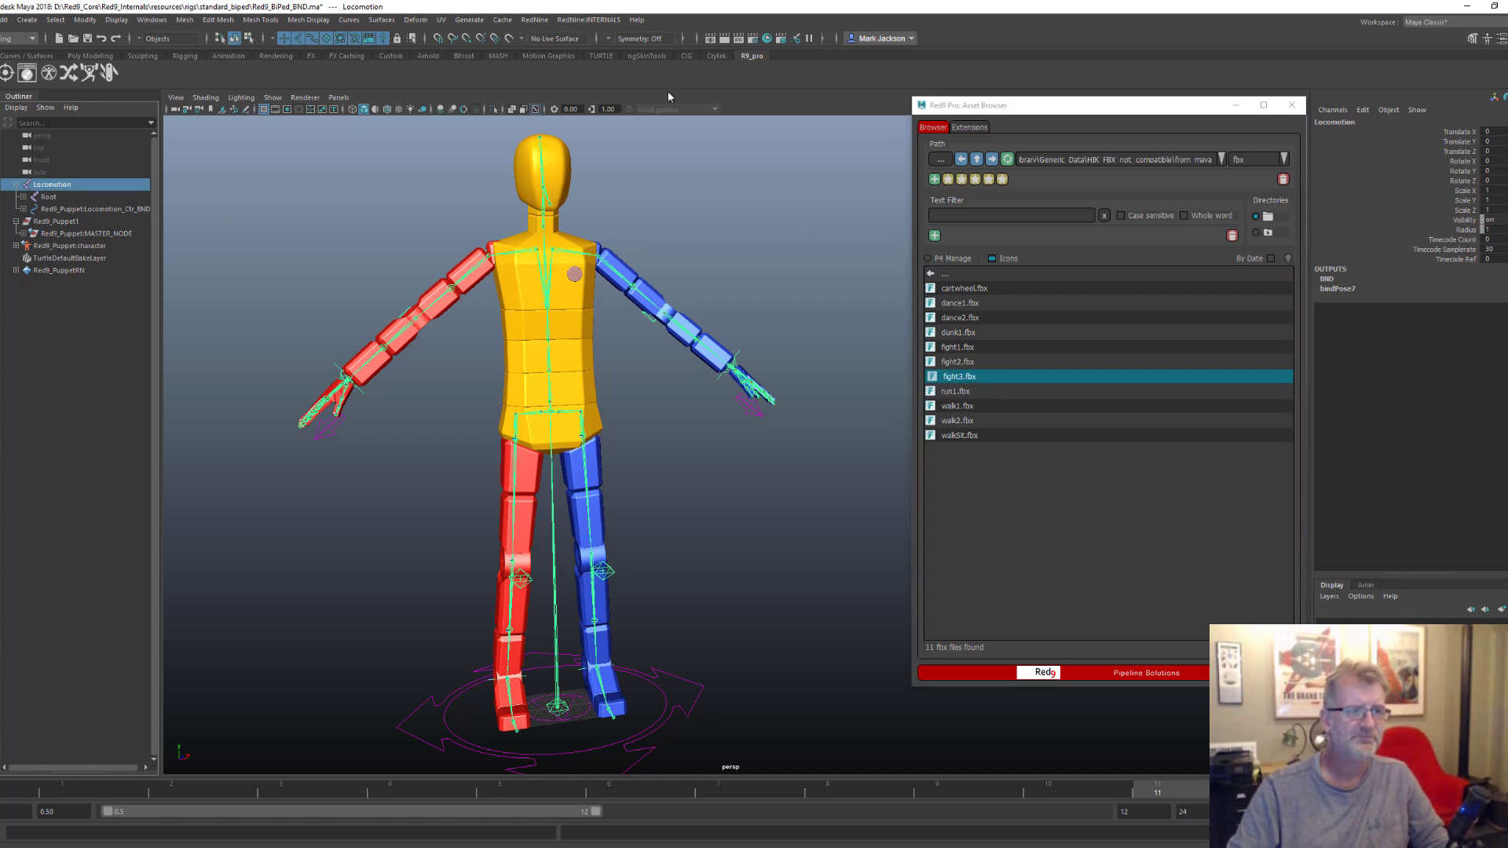
Open a new PRO Browser window and place it over the viewport
click(540, 21)
mouse_move(581, 57)
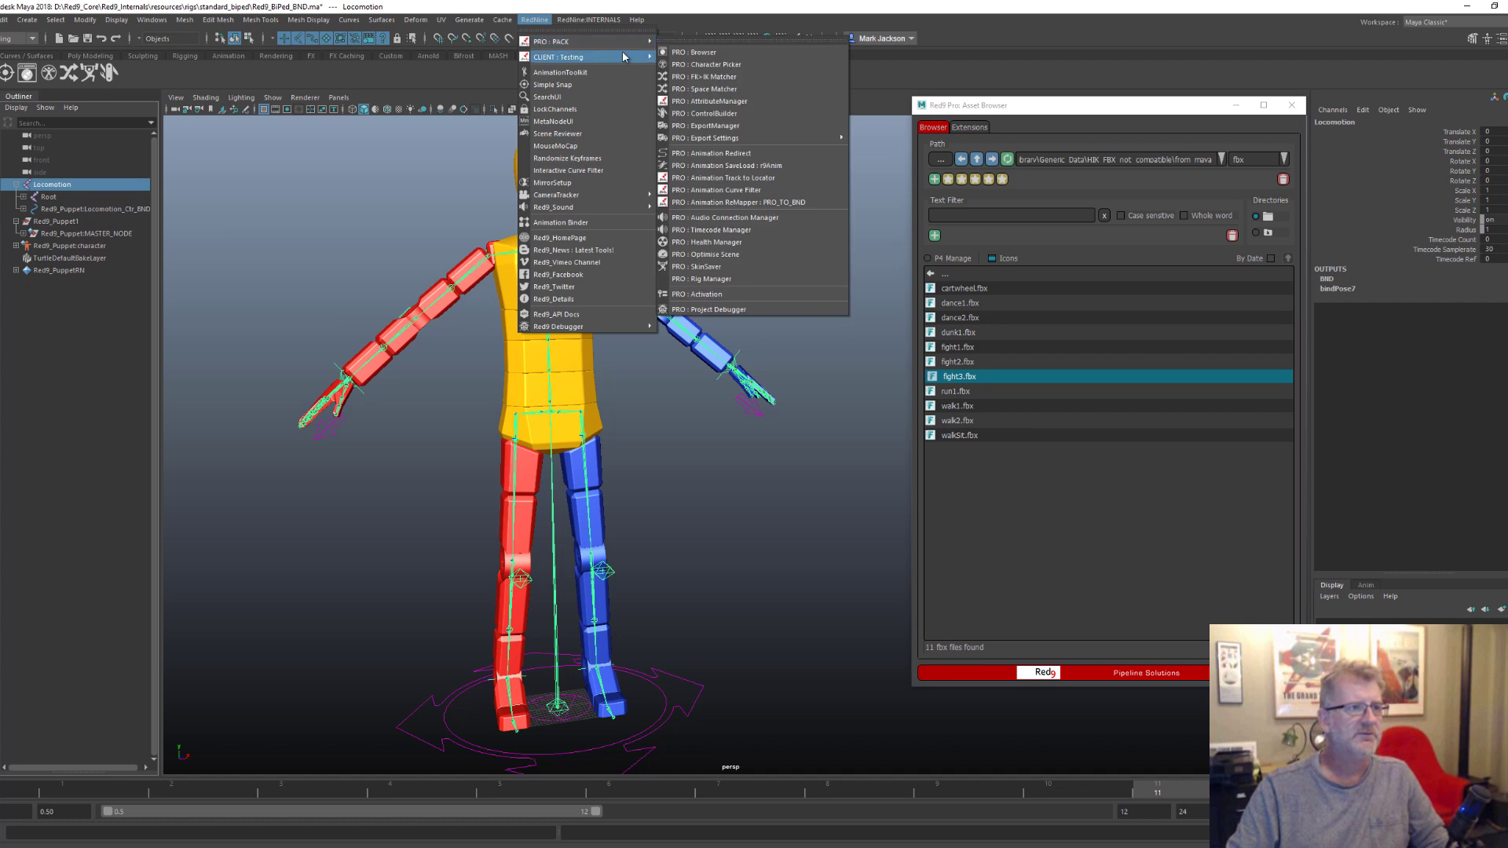
click(779, 55)
drag(355, 151, 640, 164)
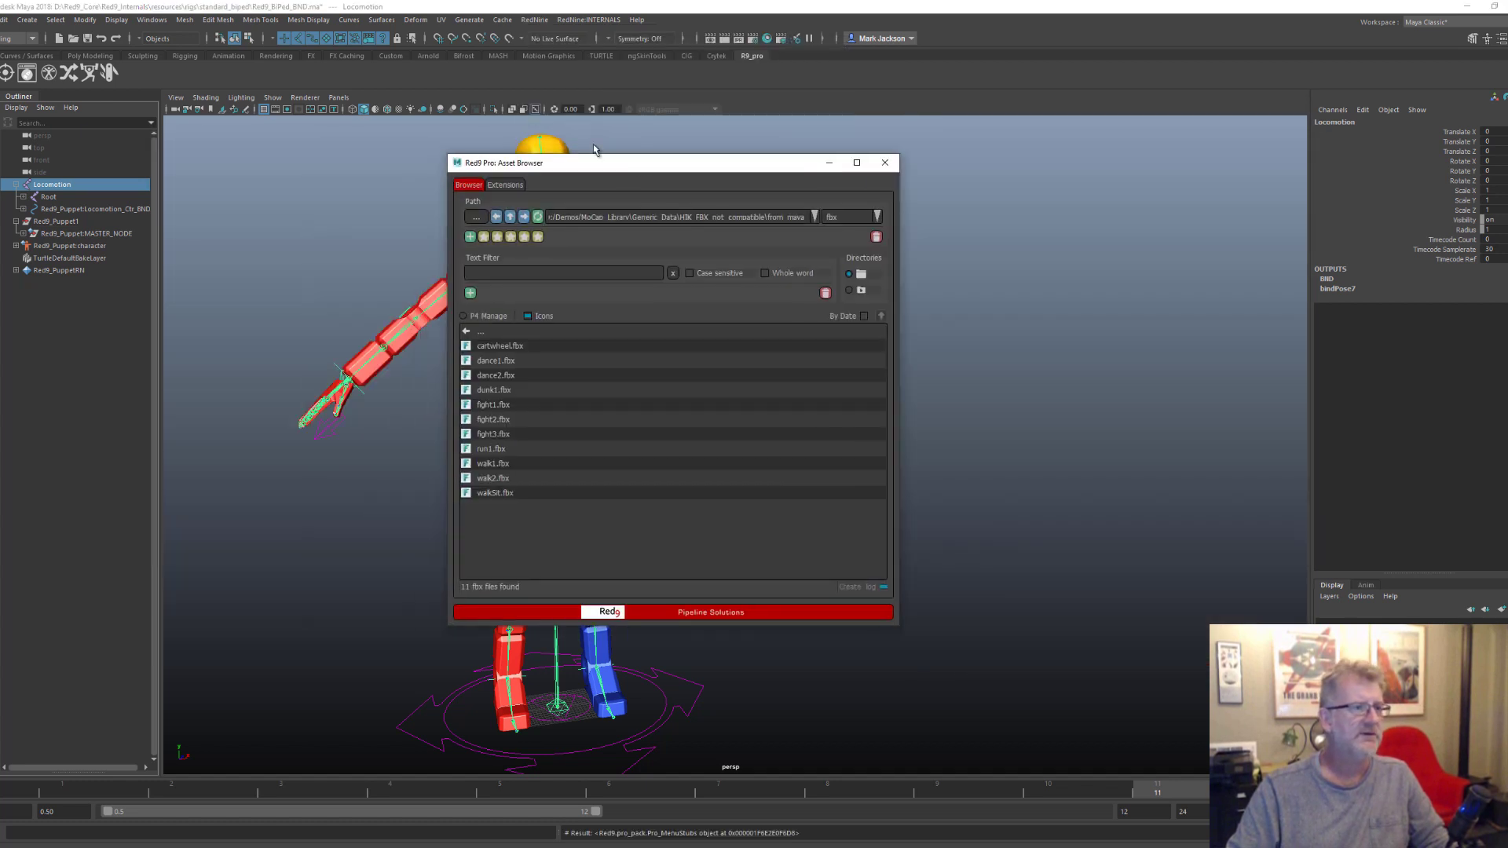
click(542, 17)
mouse_move(550, 42)
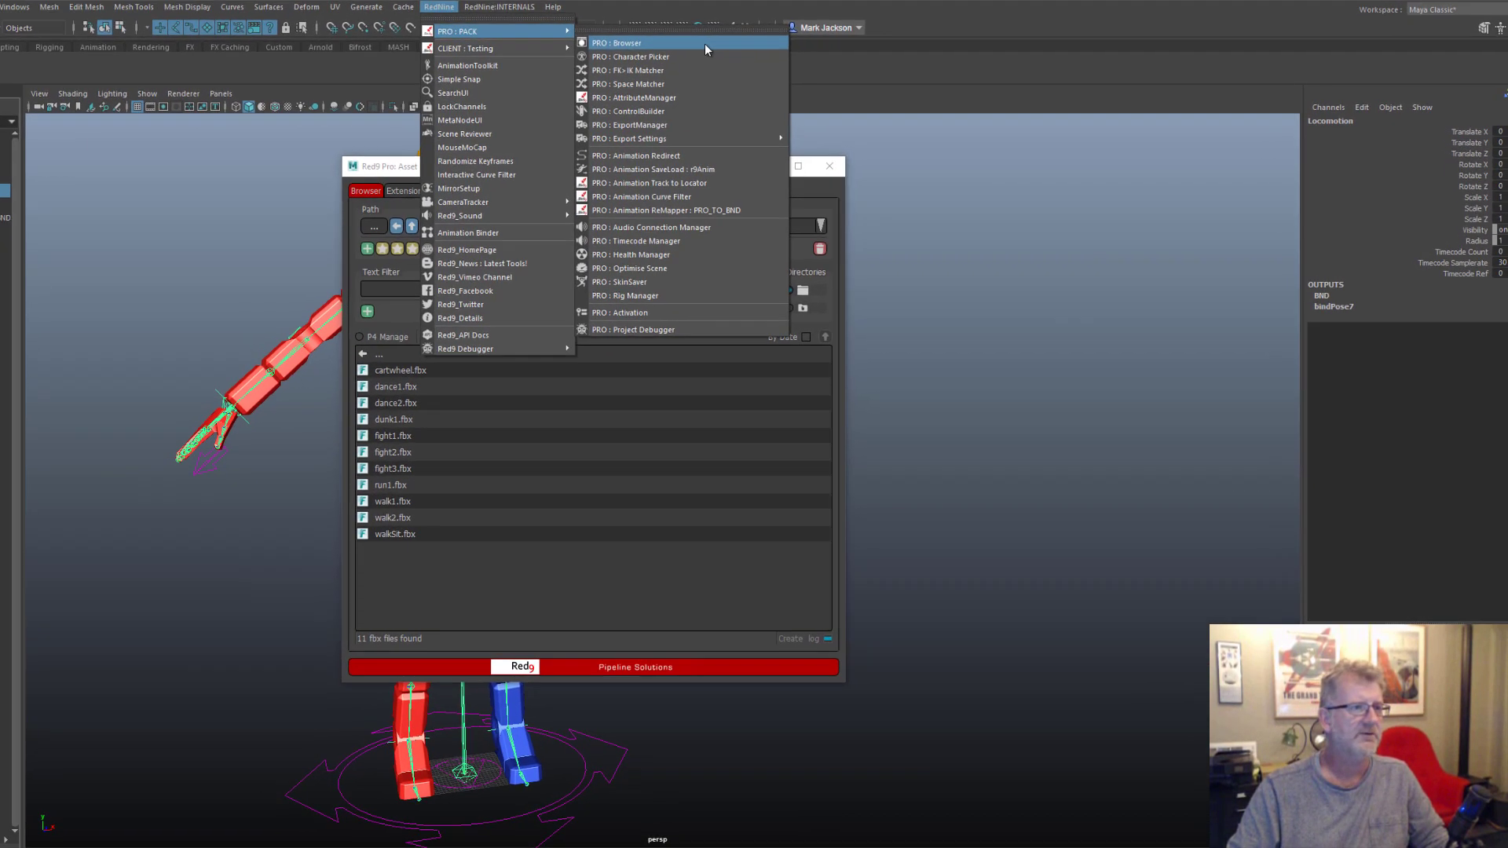
click(449, 591)
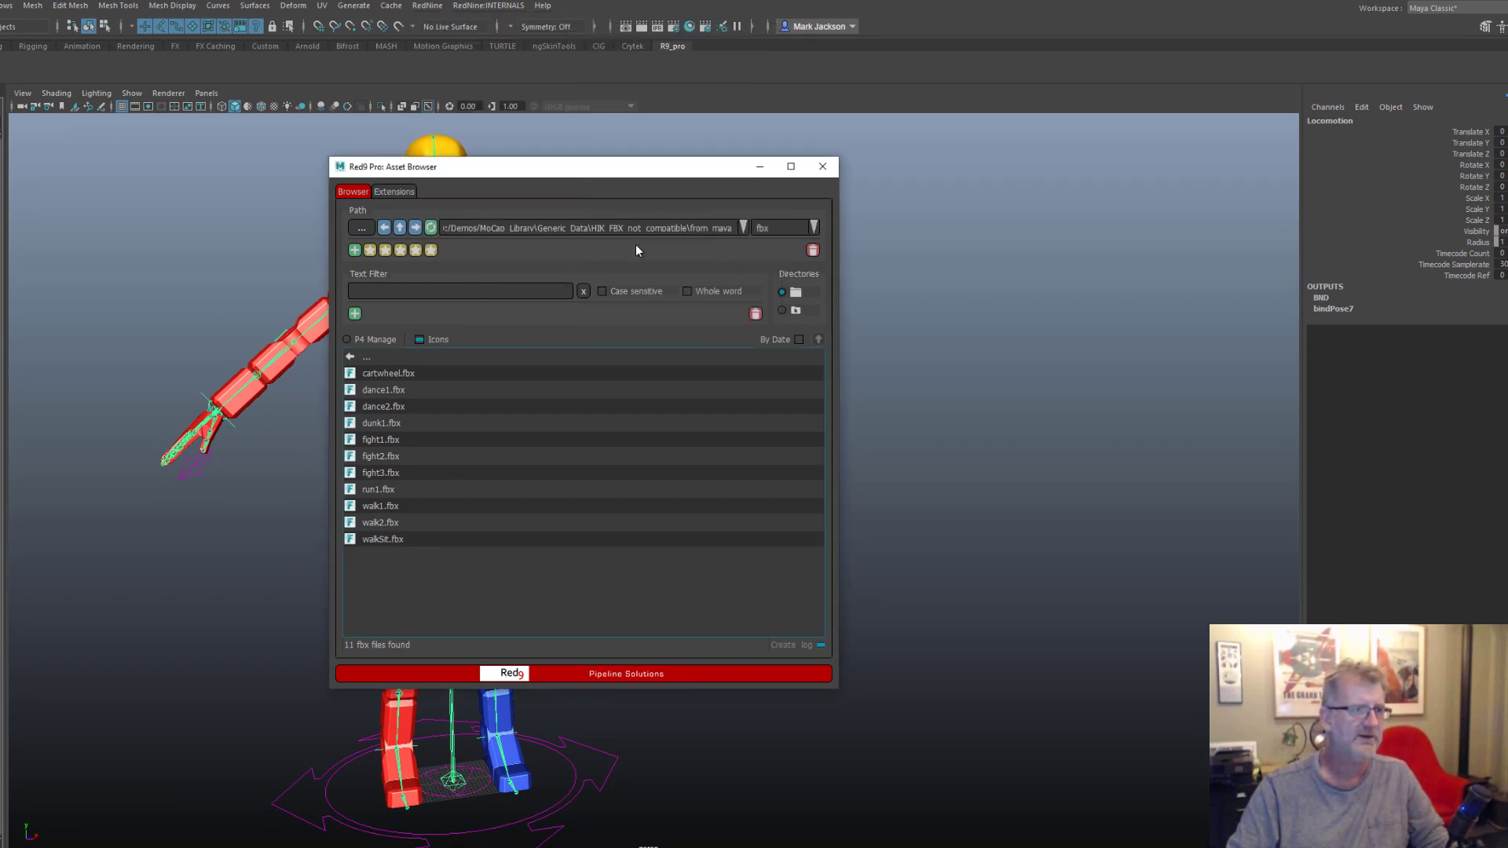
Open the PRO_TO_BND transfer tool for cartwheel.fbx, reopen it standalone through the Animation ReMapper, and close it
right_click(422, 372)
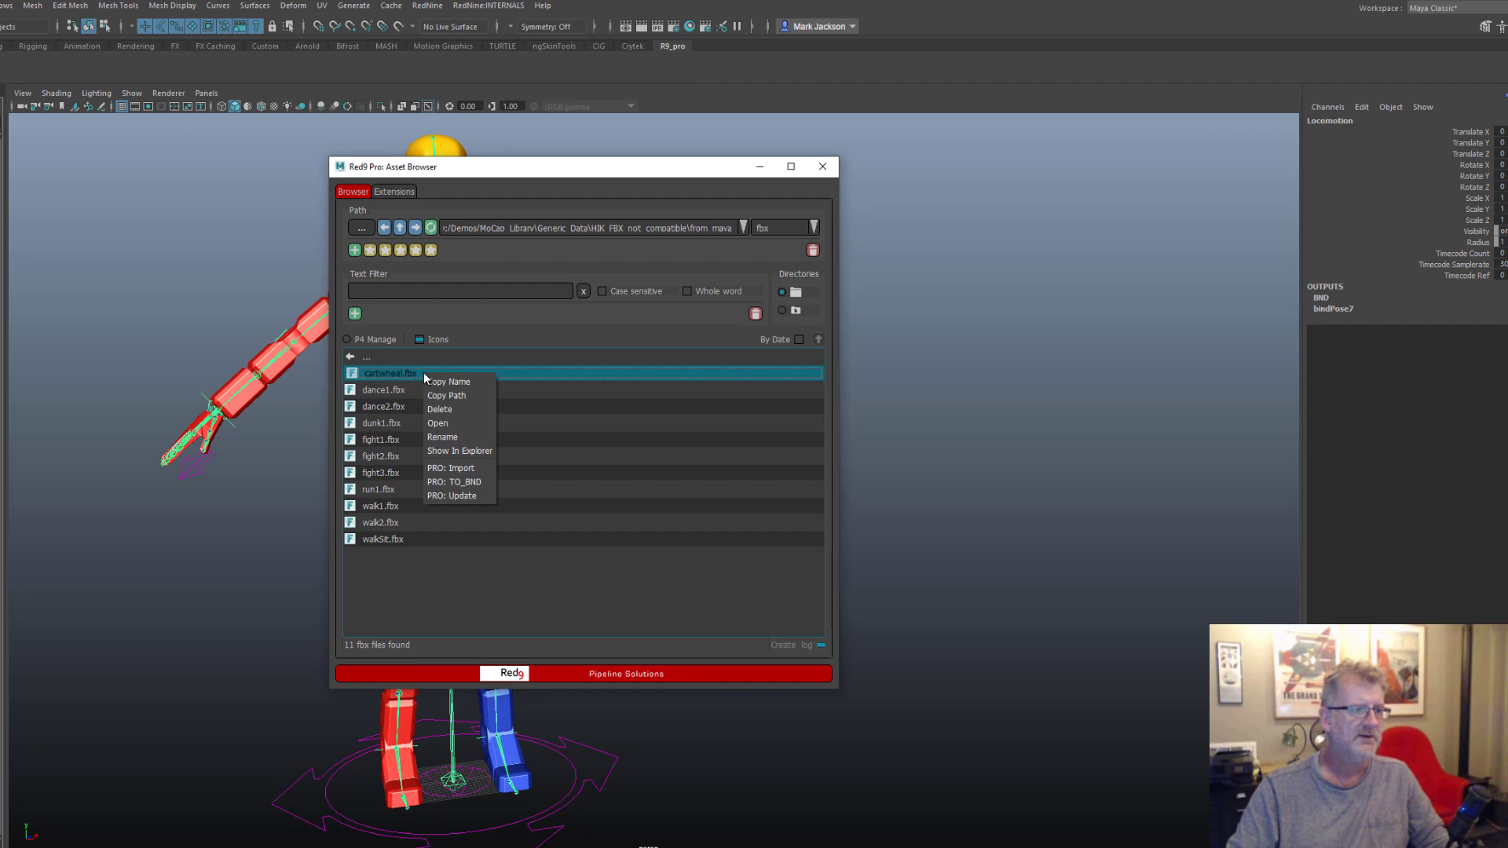
click(479, 482)
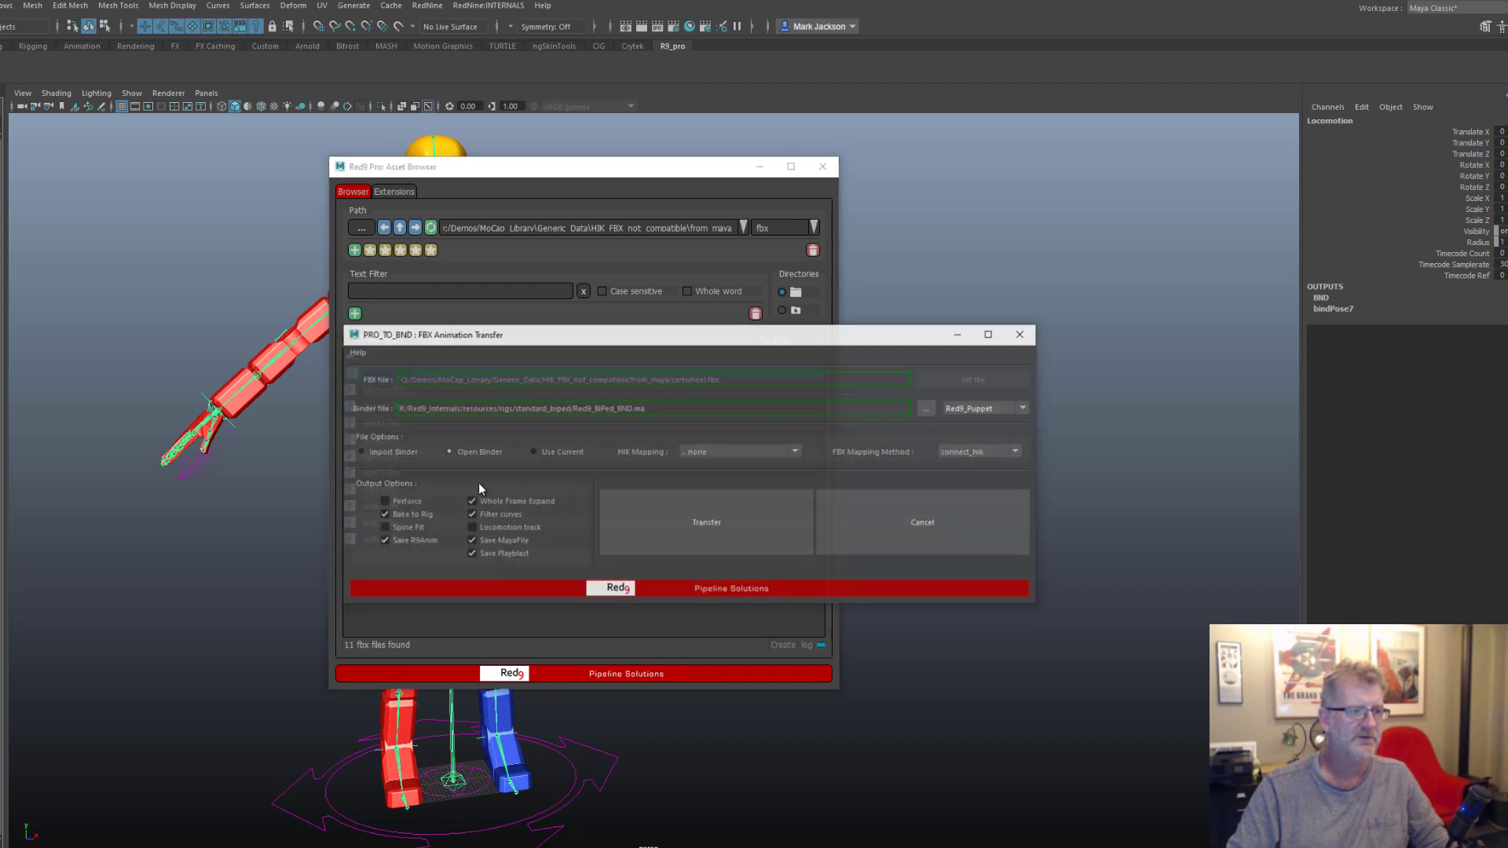
click(427, 6)
mouse_move(456, 30)
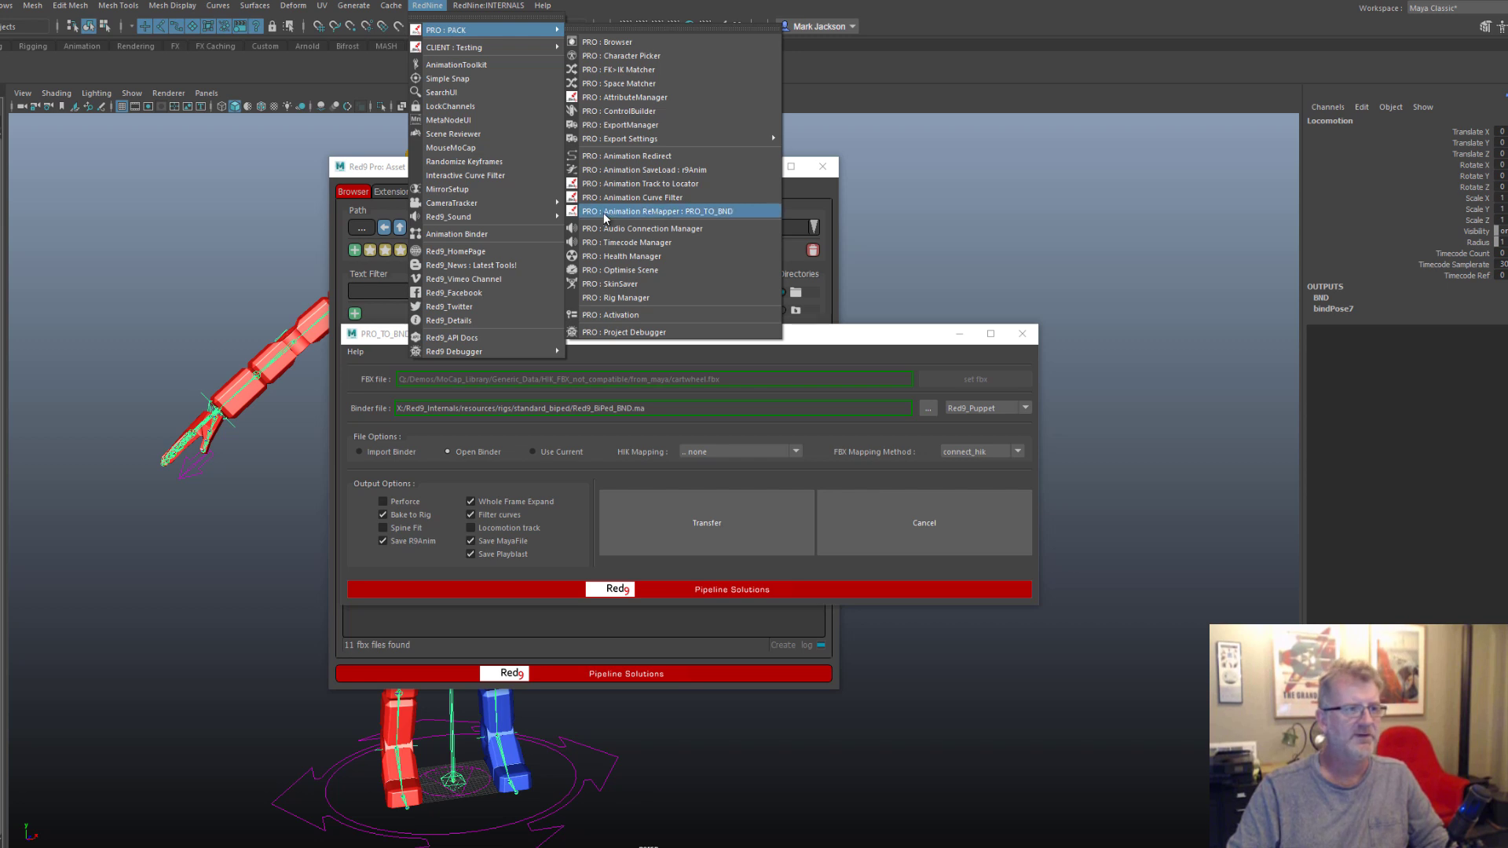
click(730, 211)
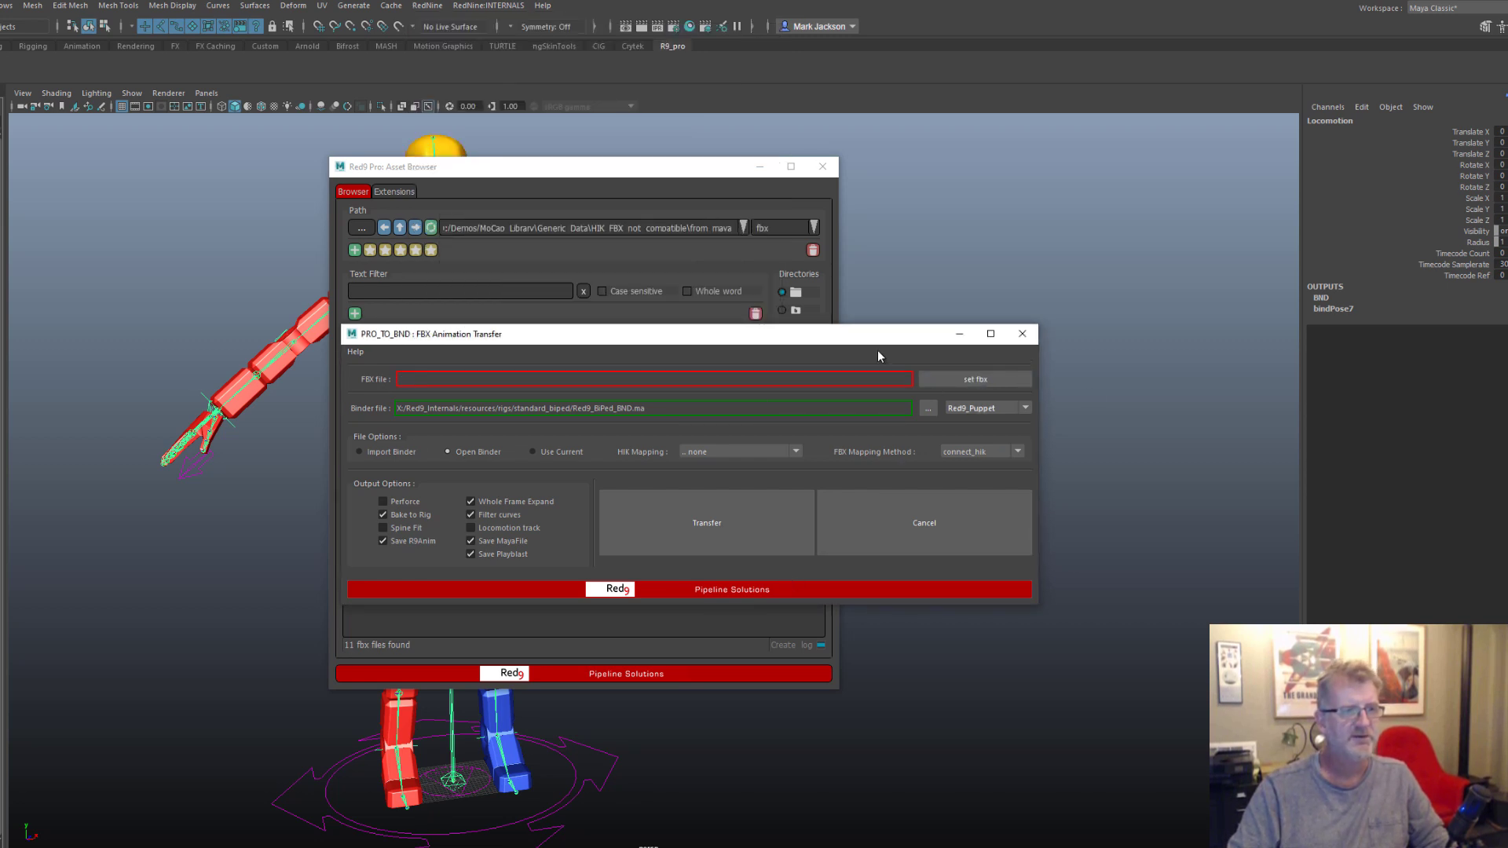
click(429, 32)
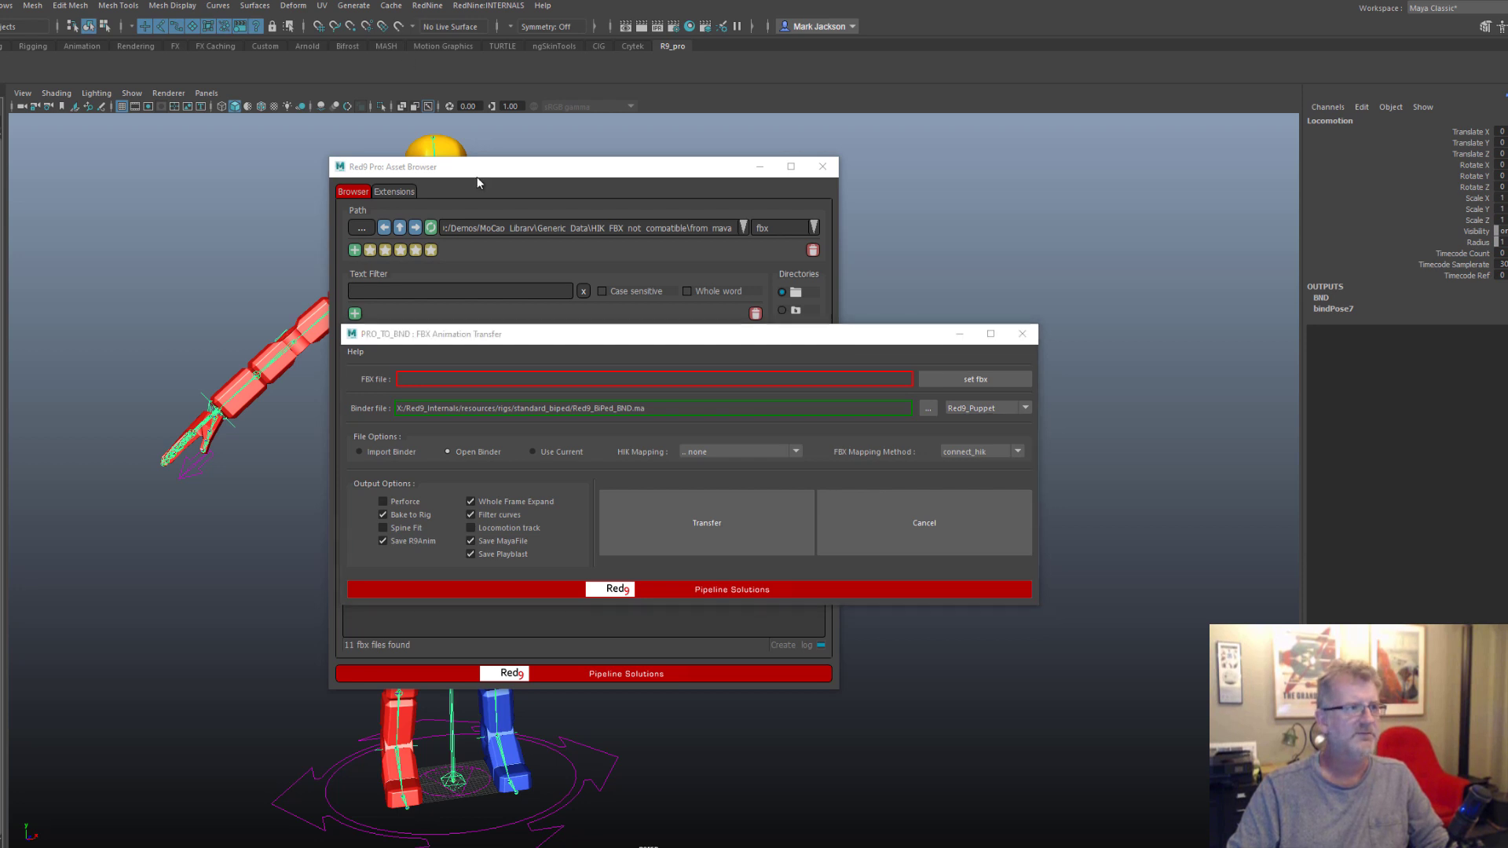
click(475, 204)
click(891, 340)
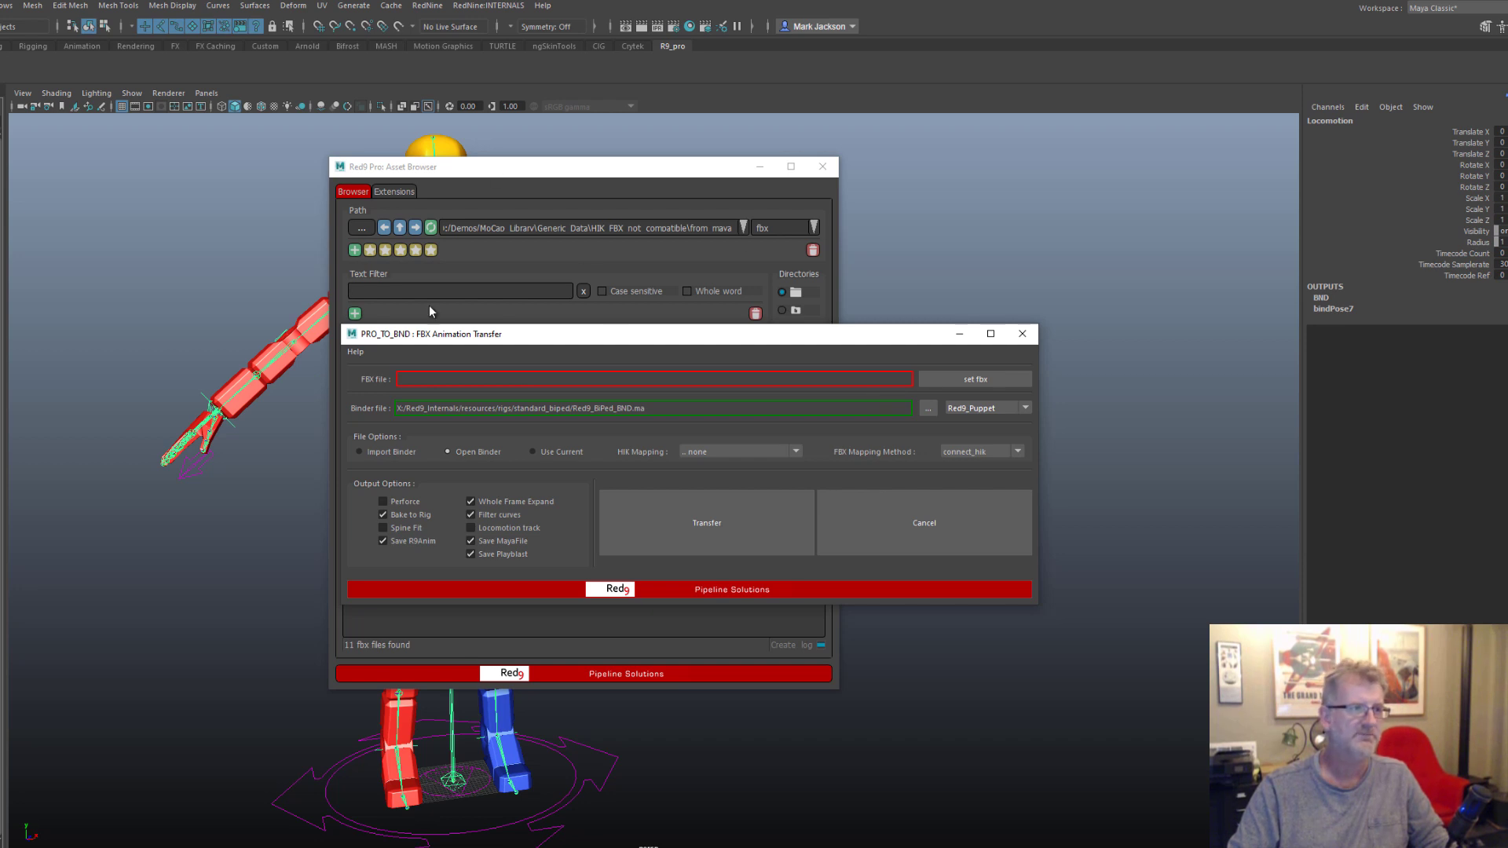
click(1021, 333)
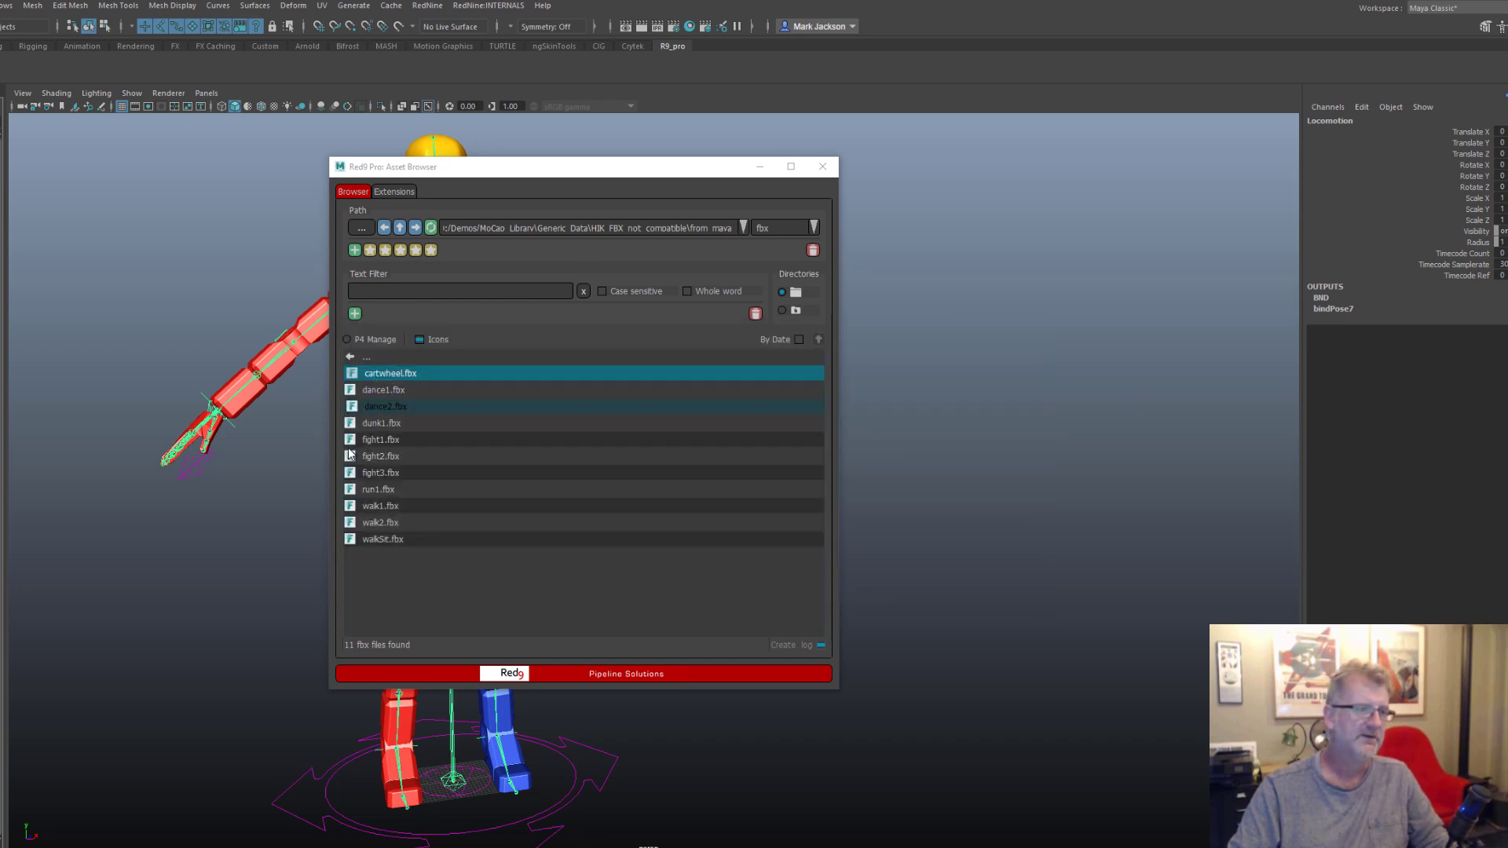
Select every FBX file from cartwheel to walkSit and view the batch options available for them
drag(465, 536, 449, 375)
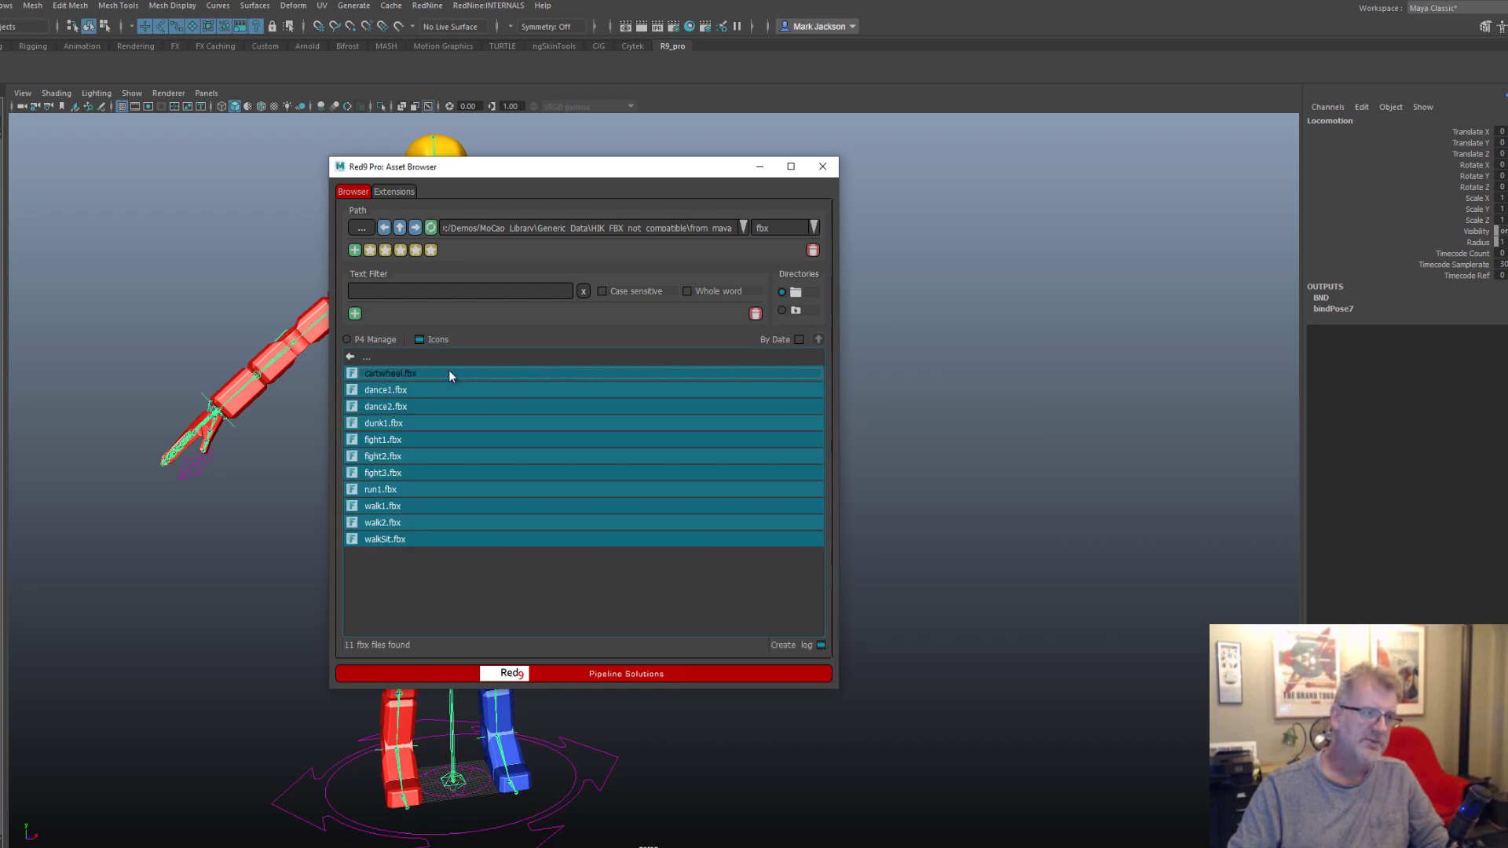
right_click(462, 408)
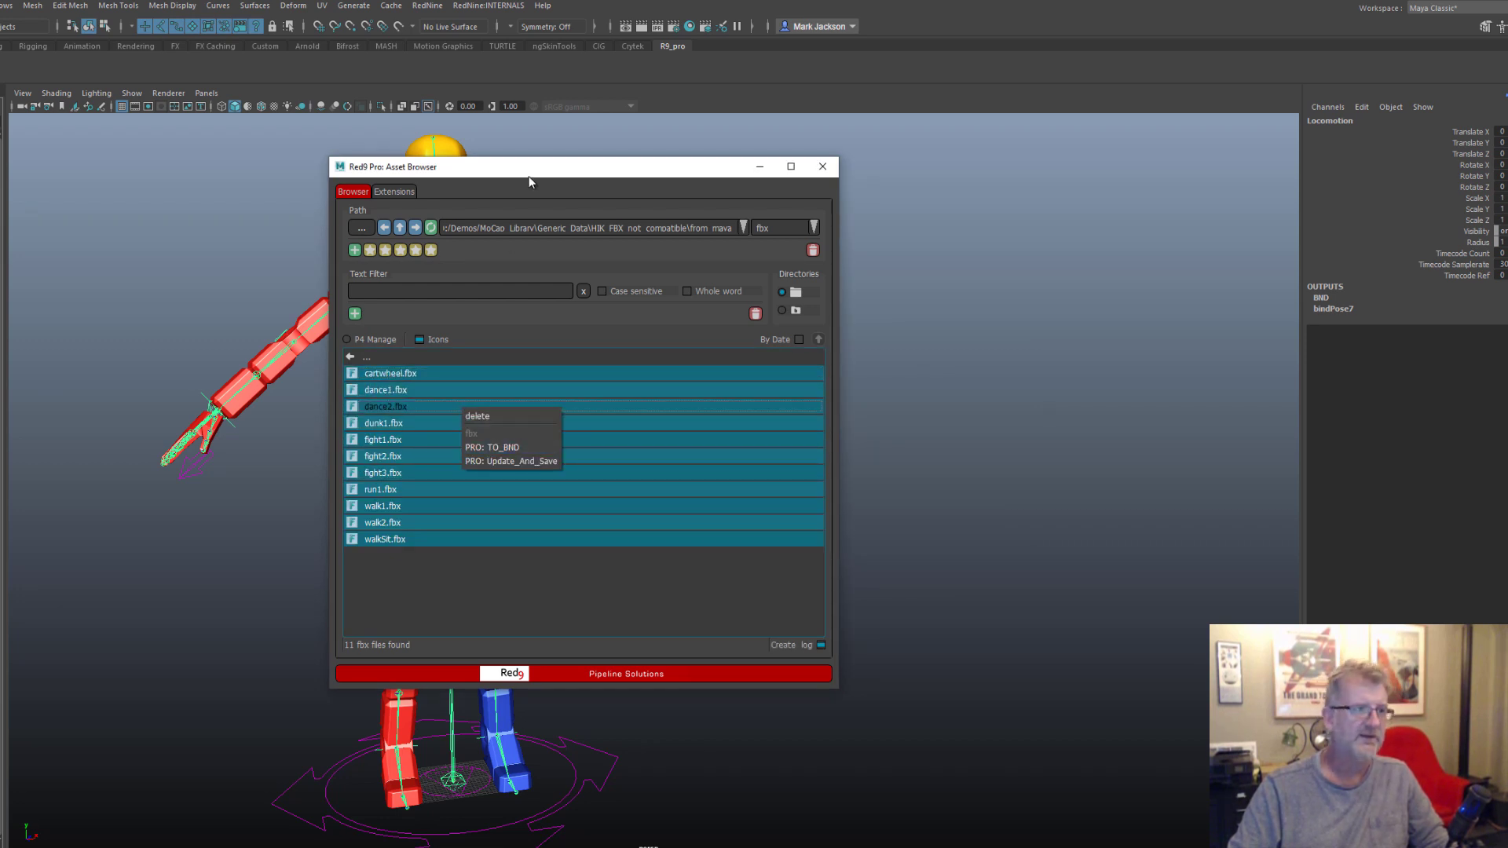
click(531, 173)
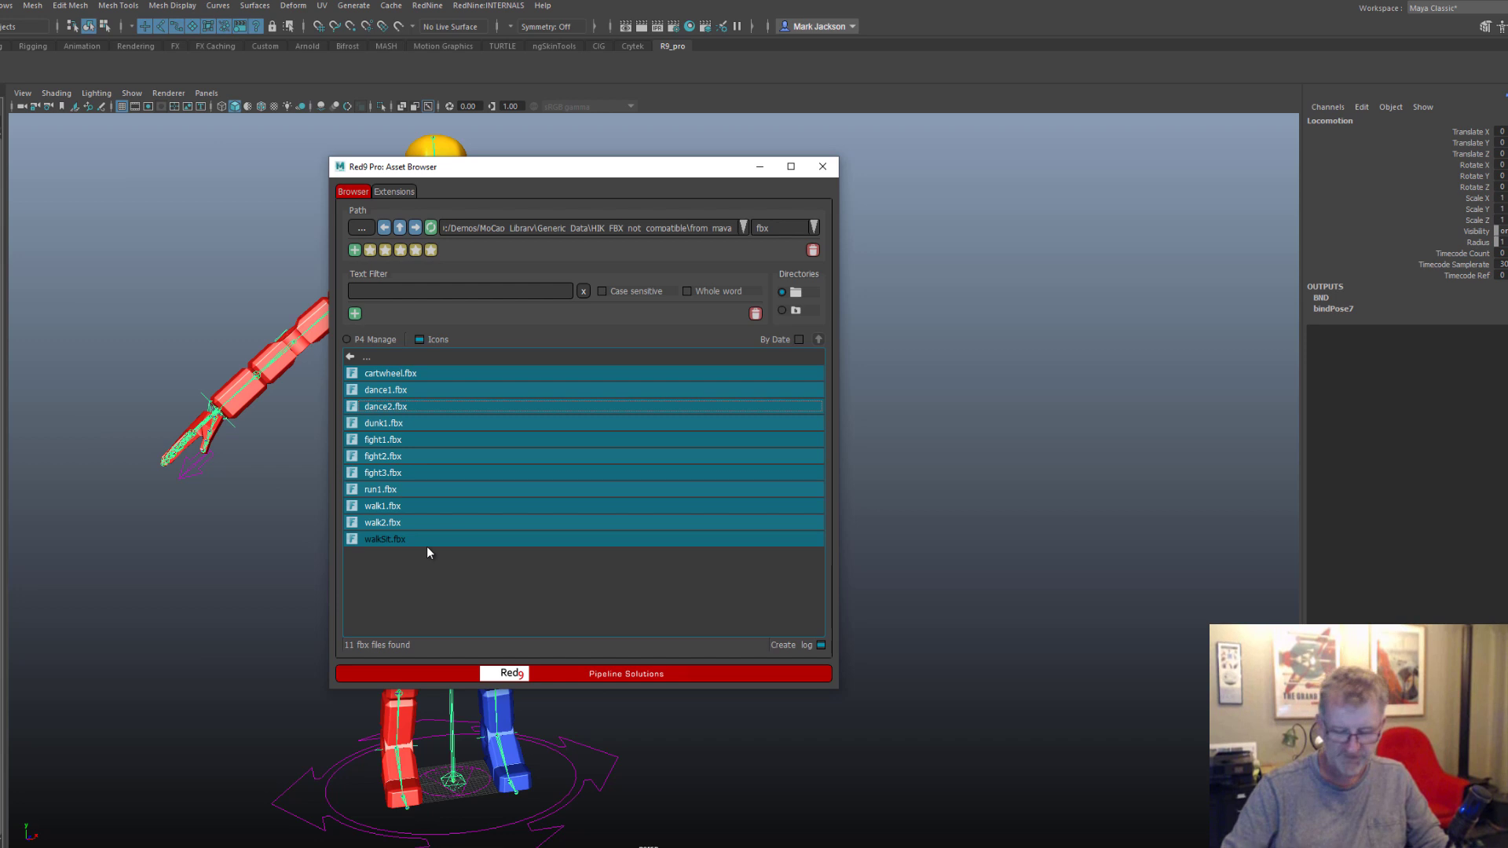
Open the PRO_TO_BND animation transfer for dance1.fbx and arrange its window beside the asset browser
click(450, 389)
right_click(450, 389)
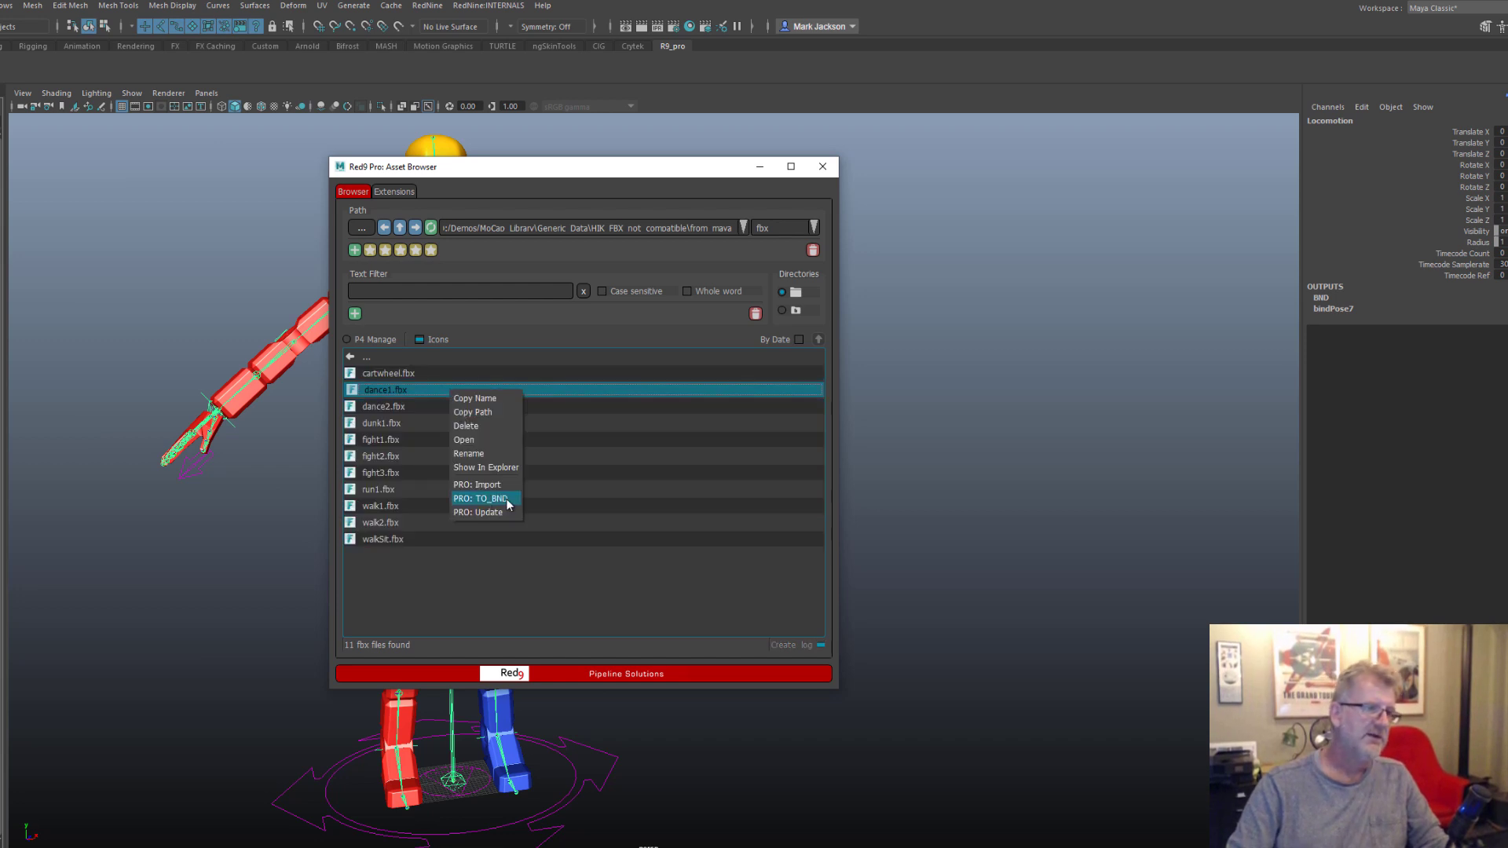
click(506, 500)
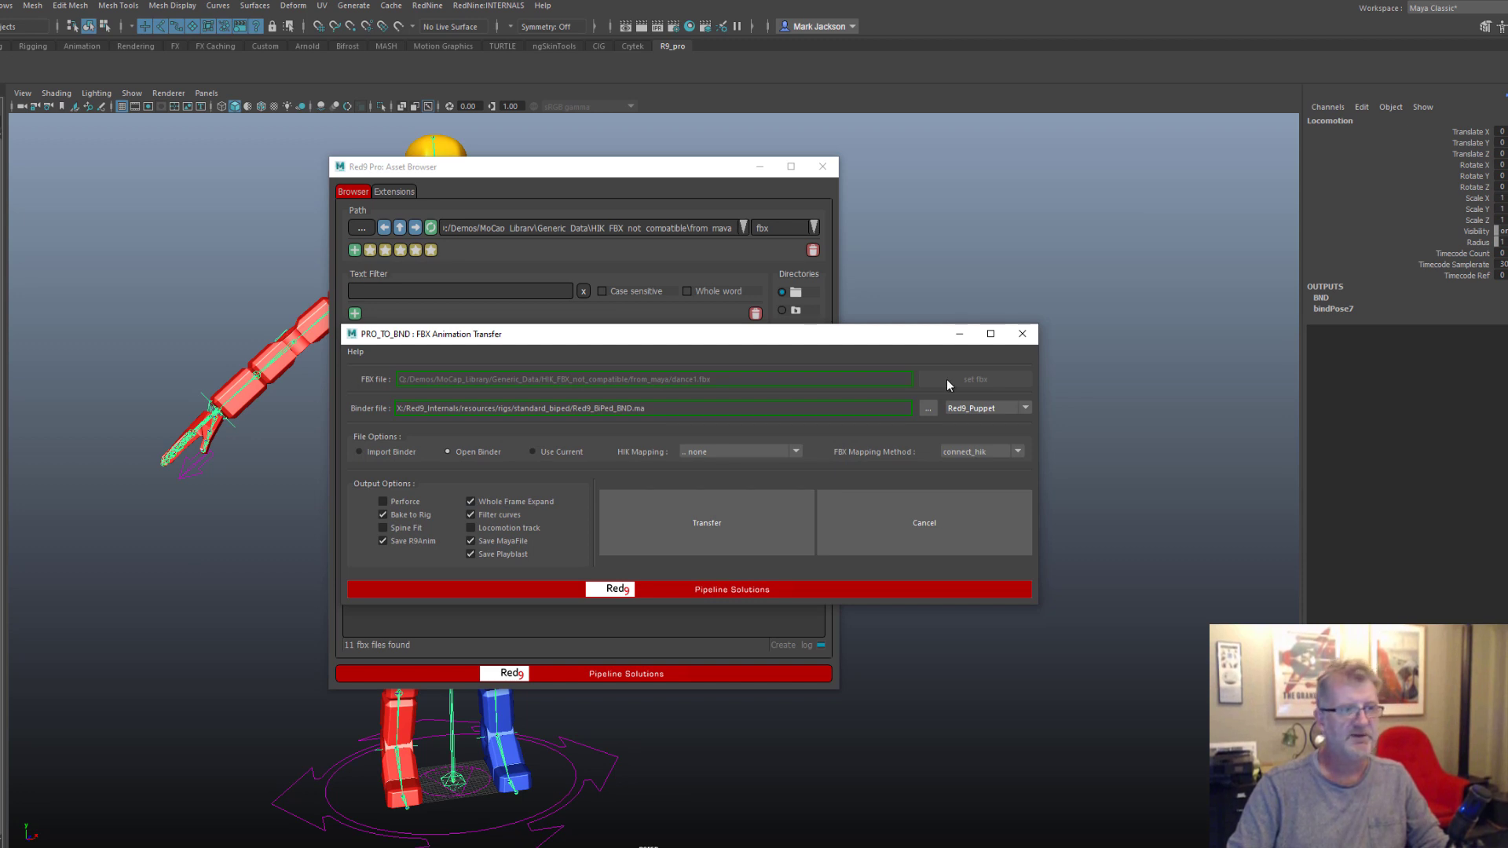
drag(555, 336, 547, 288)
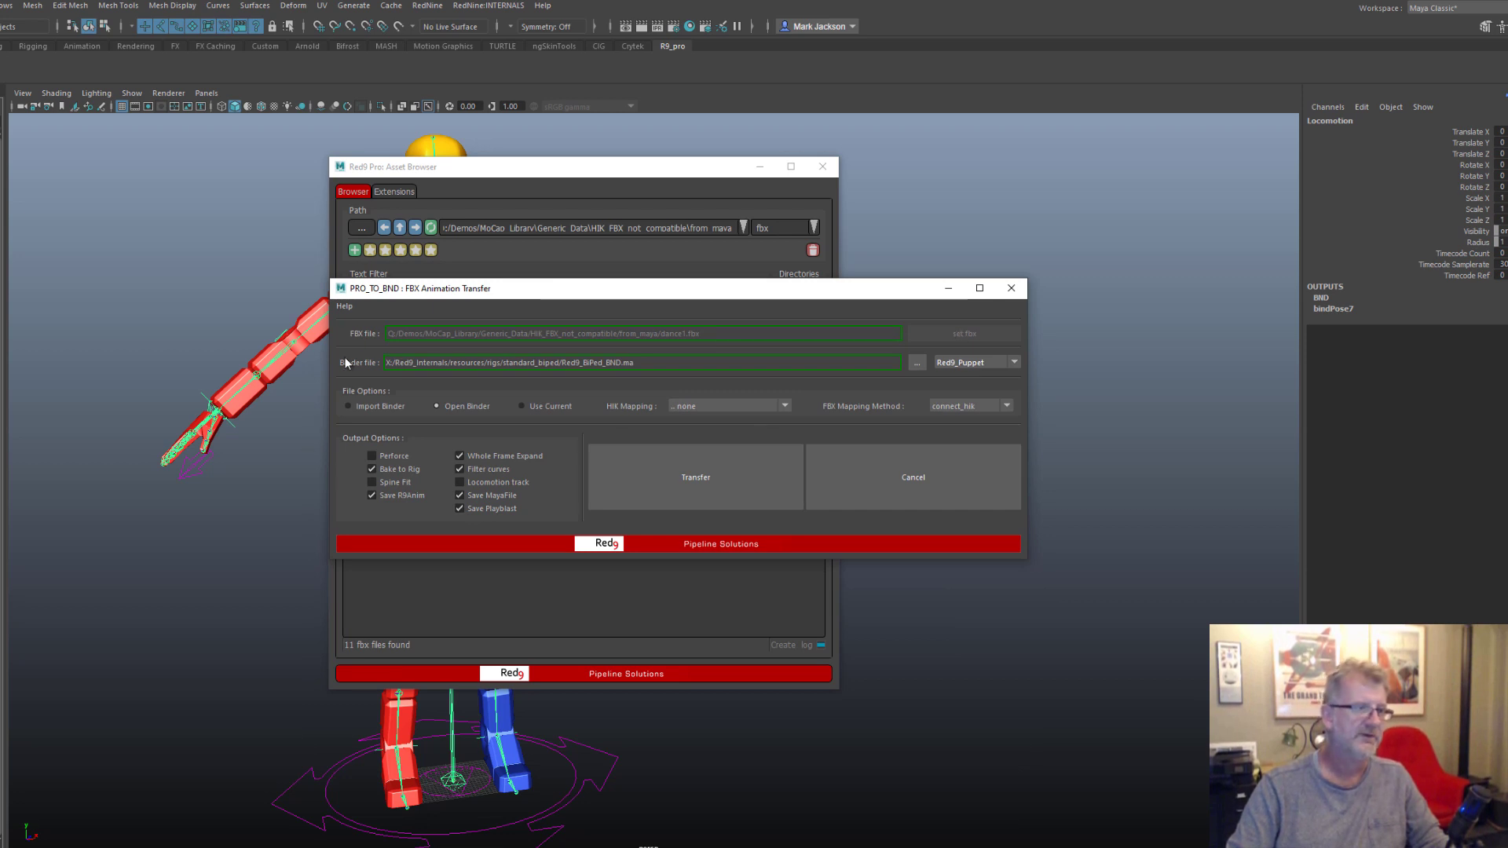
drag(481, 167, 1057, 180)
drag(620, 291, 630, 814)
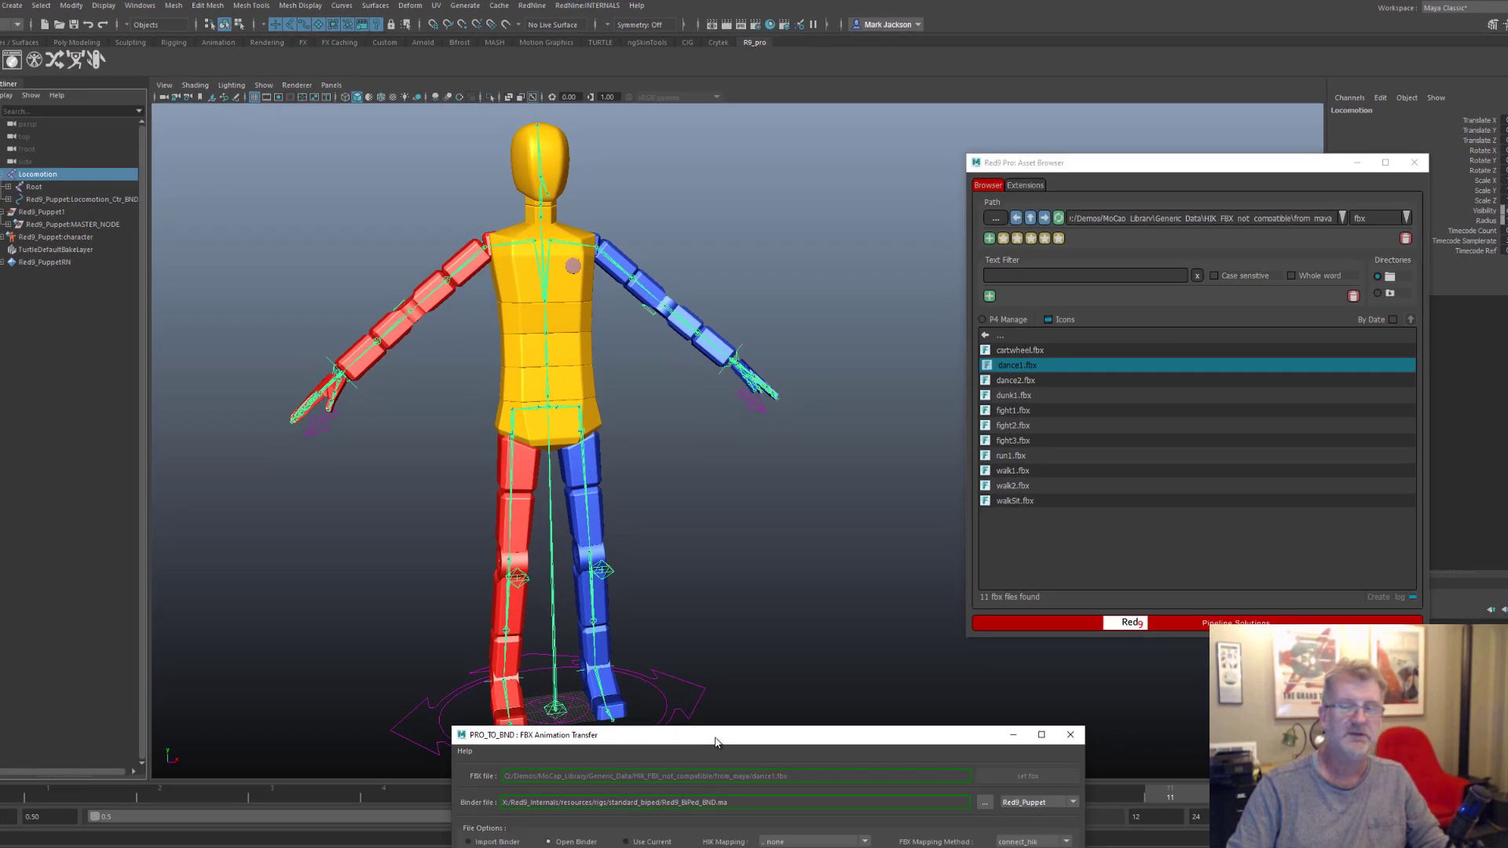
drag(715, 741, 592, 169)
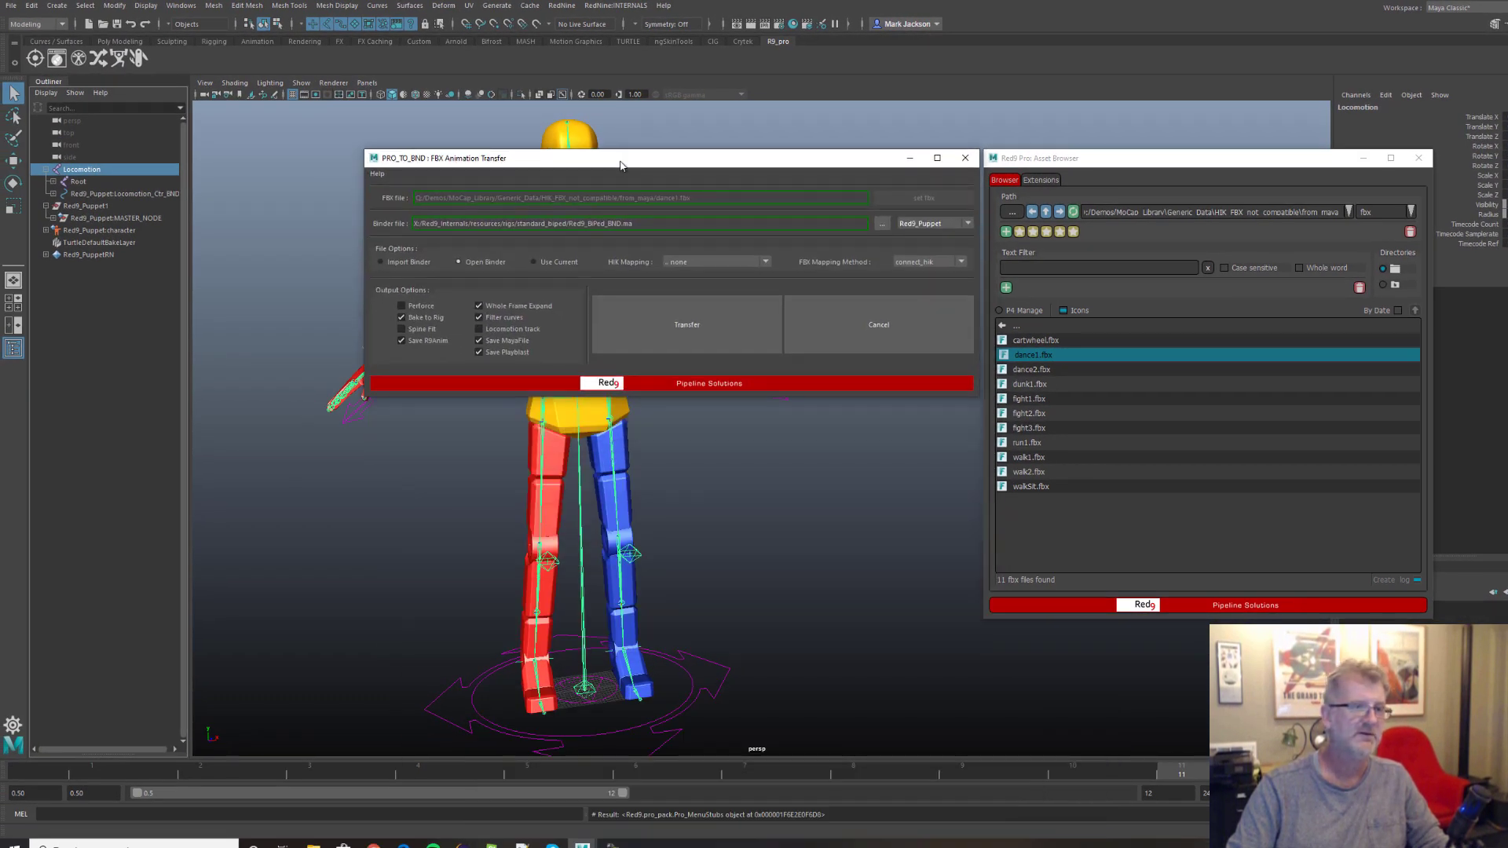
Check the transfer's binder choices and open the Red9 Project Manager to view the project's binder data
click(966, 224)
click(952, 259)
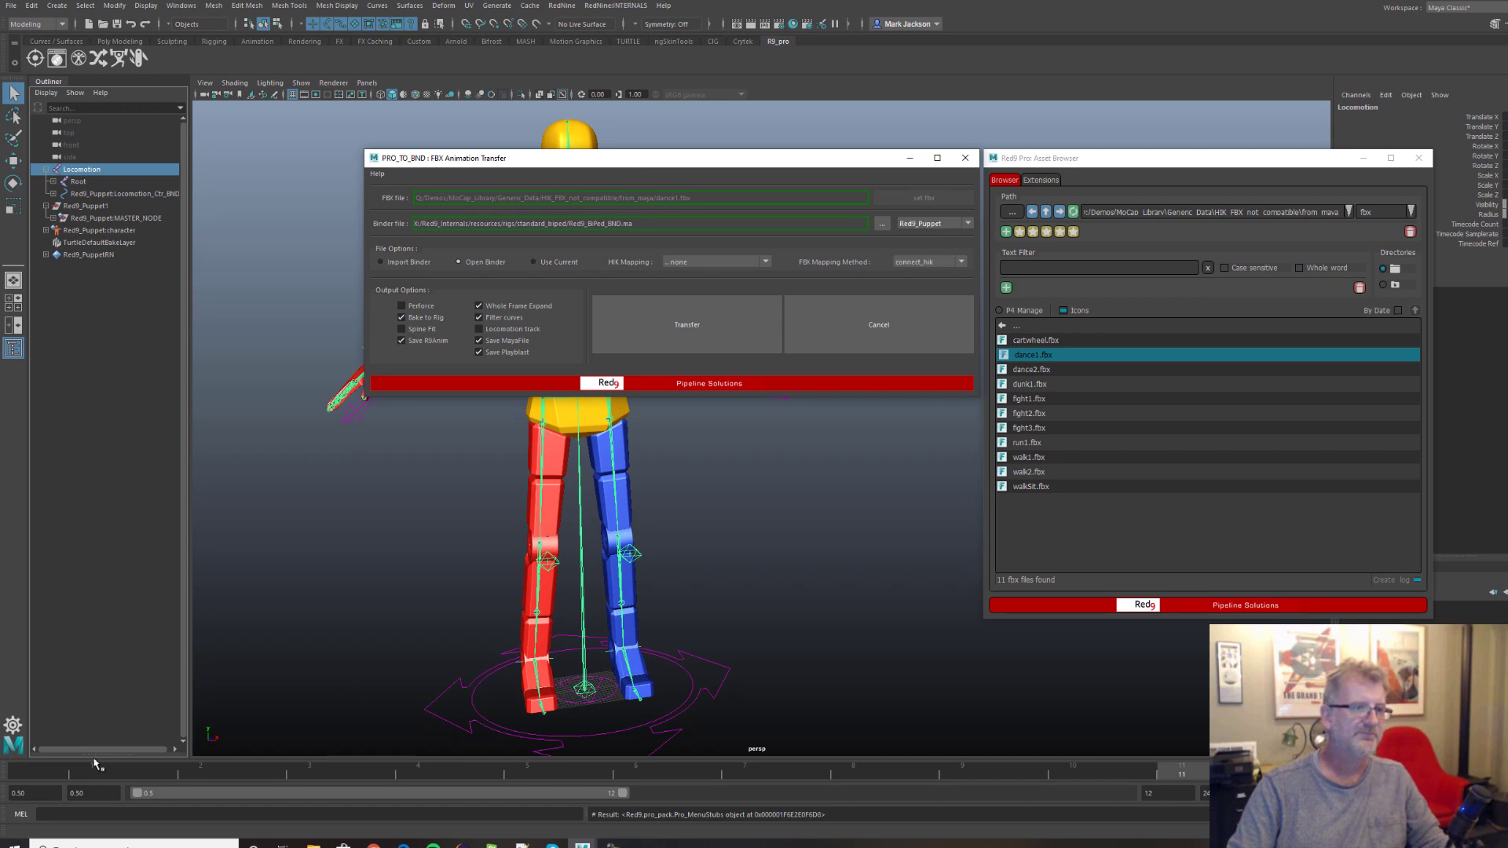
click(14, 724)
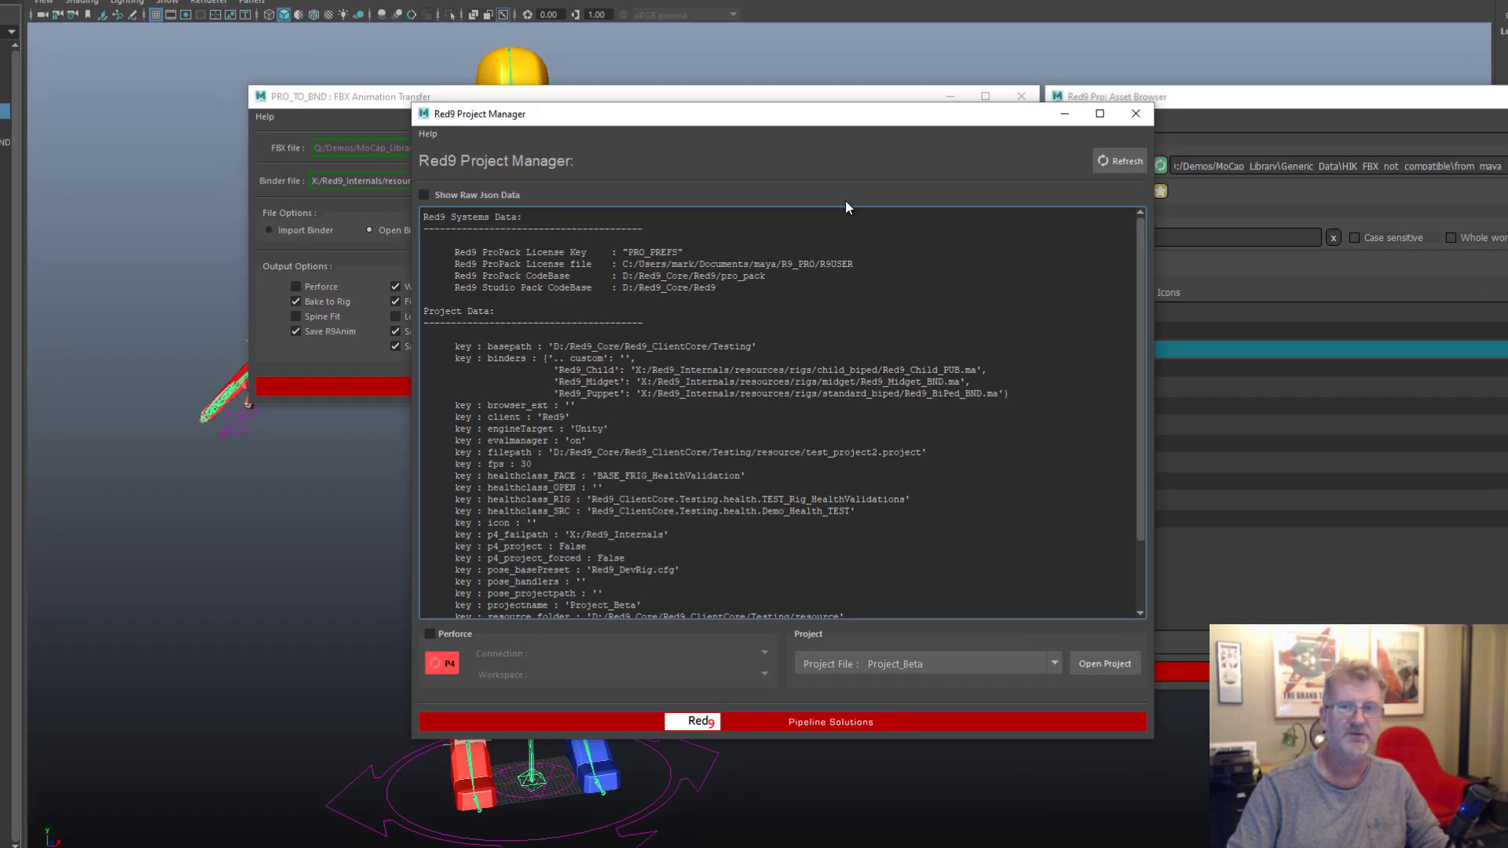
Examine the binders entry in the project data, including the Red9_Child, Red9_Midget and Red9_Puppet file paths
drag(1021, 394, 385, 360)
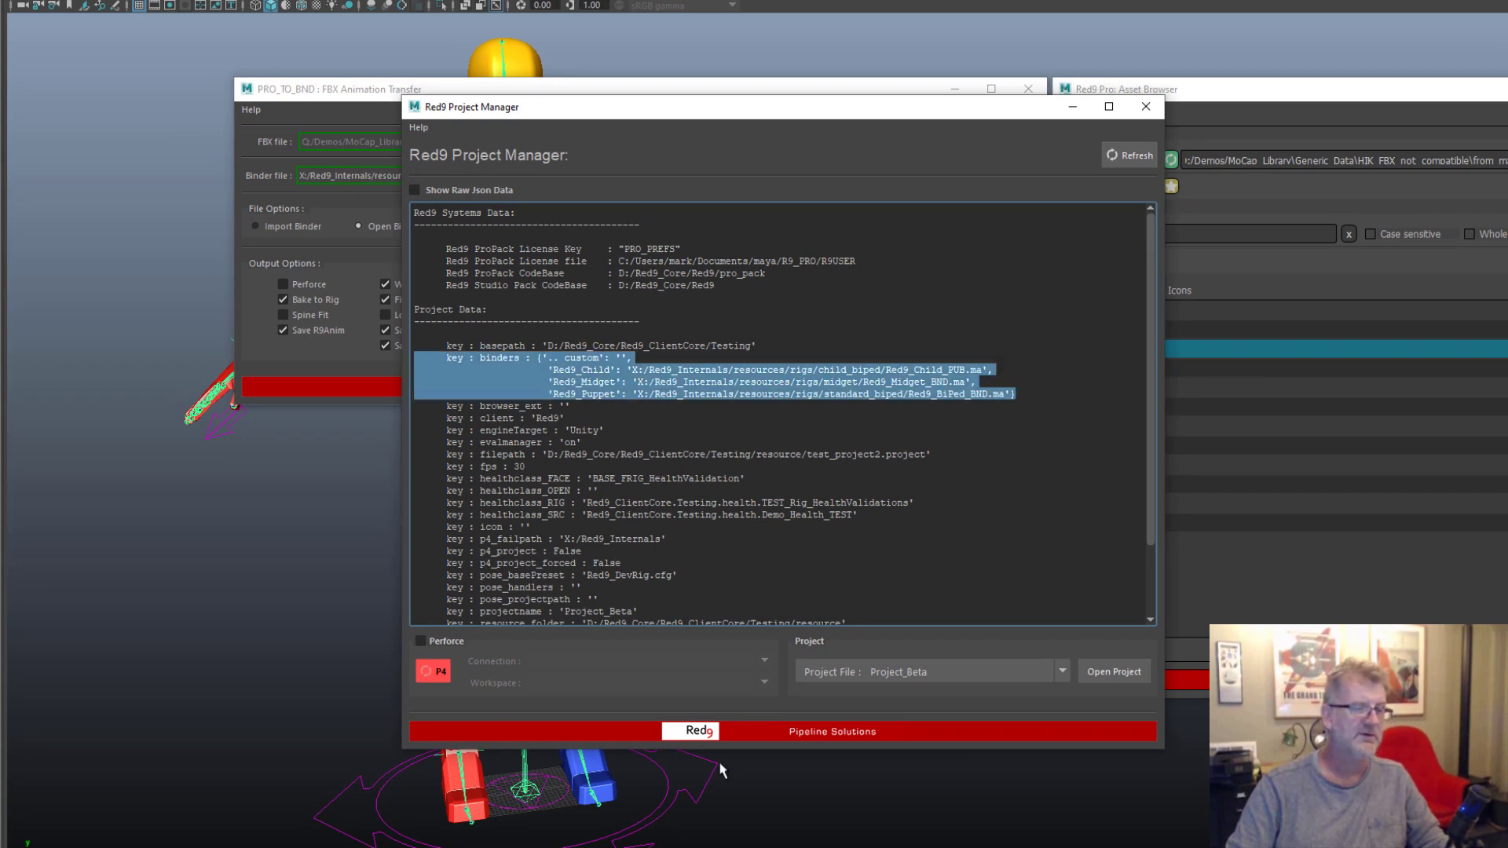
click(684, 394)
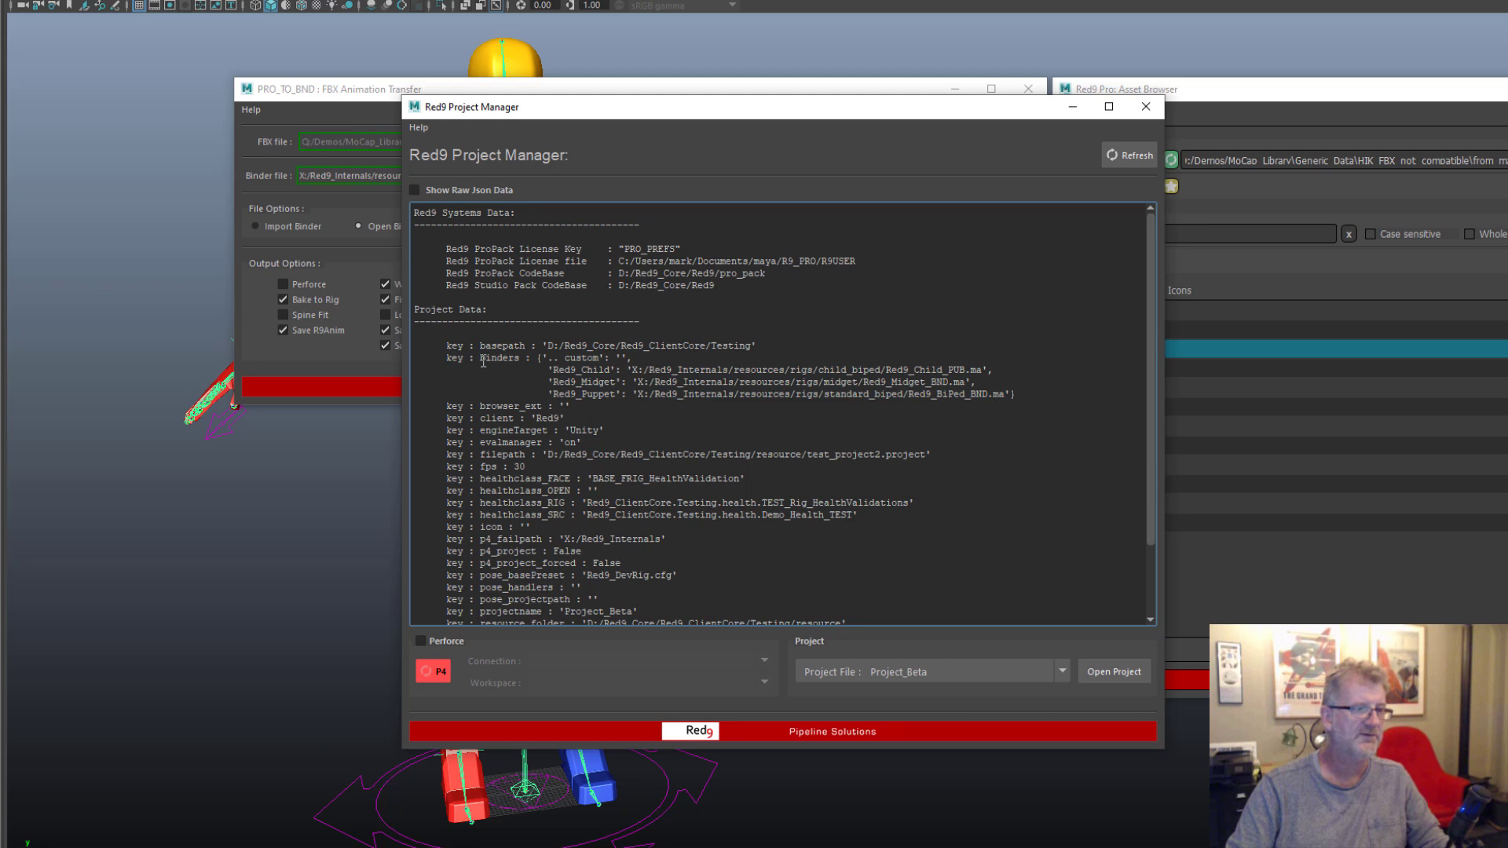
double_click(508, 355)
drag(553, 369, 1064, 391)
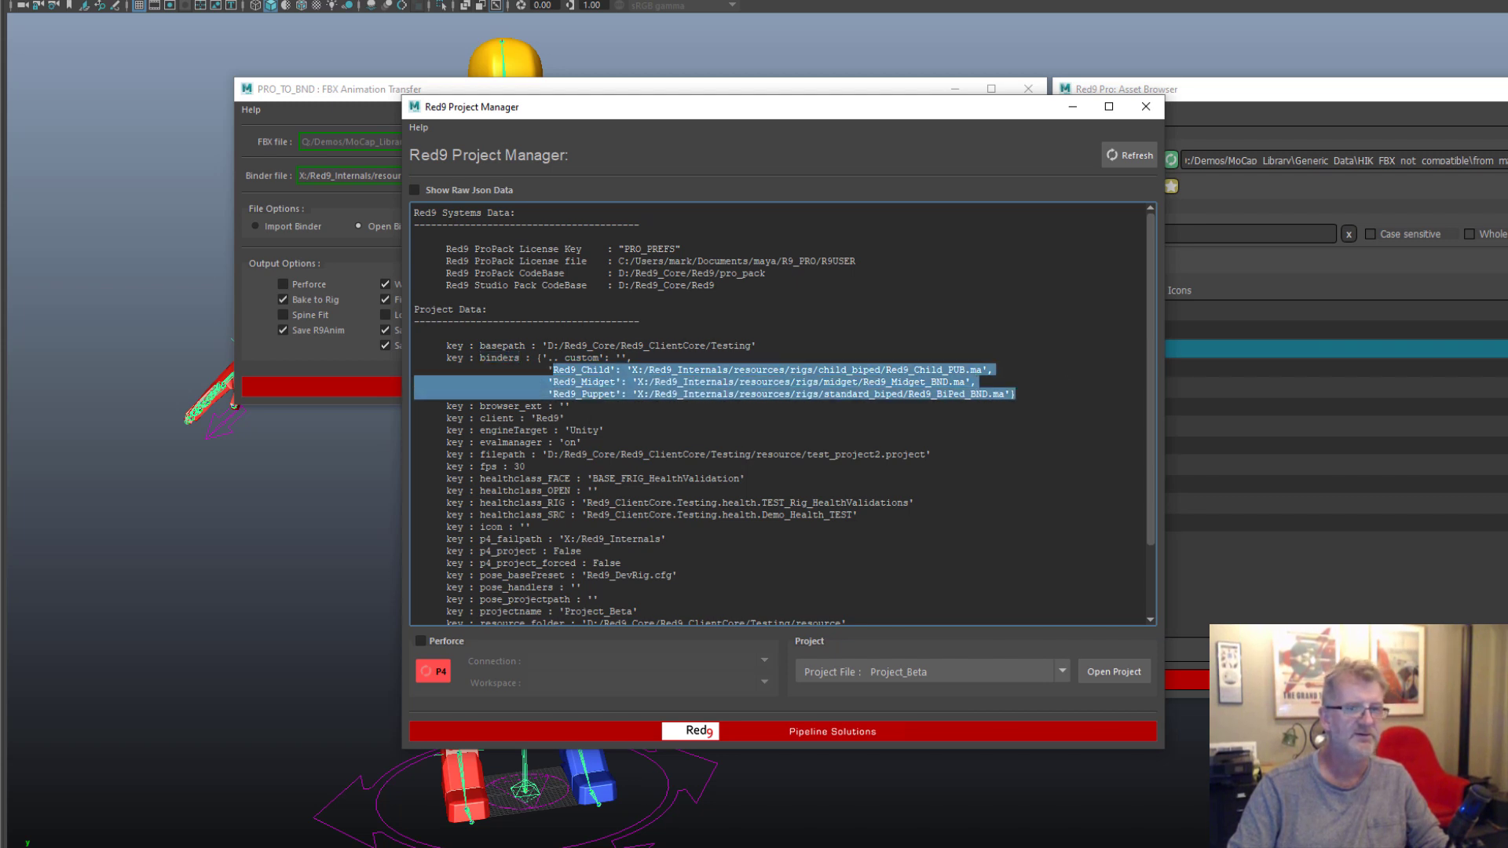
Compare the transfer's binder choices with the project data and close the Project Manager and the dance1.fbx transfer
drag(430, 110, 98, 582)
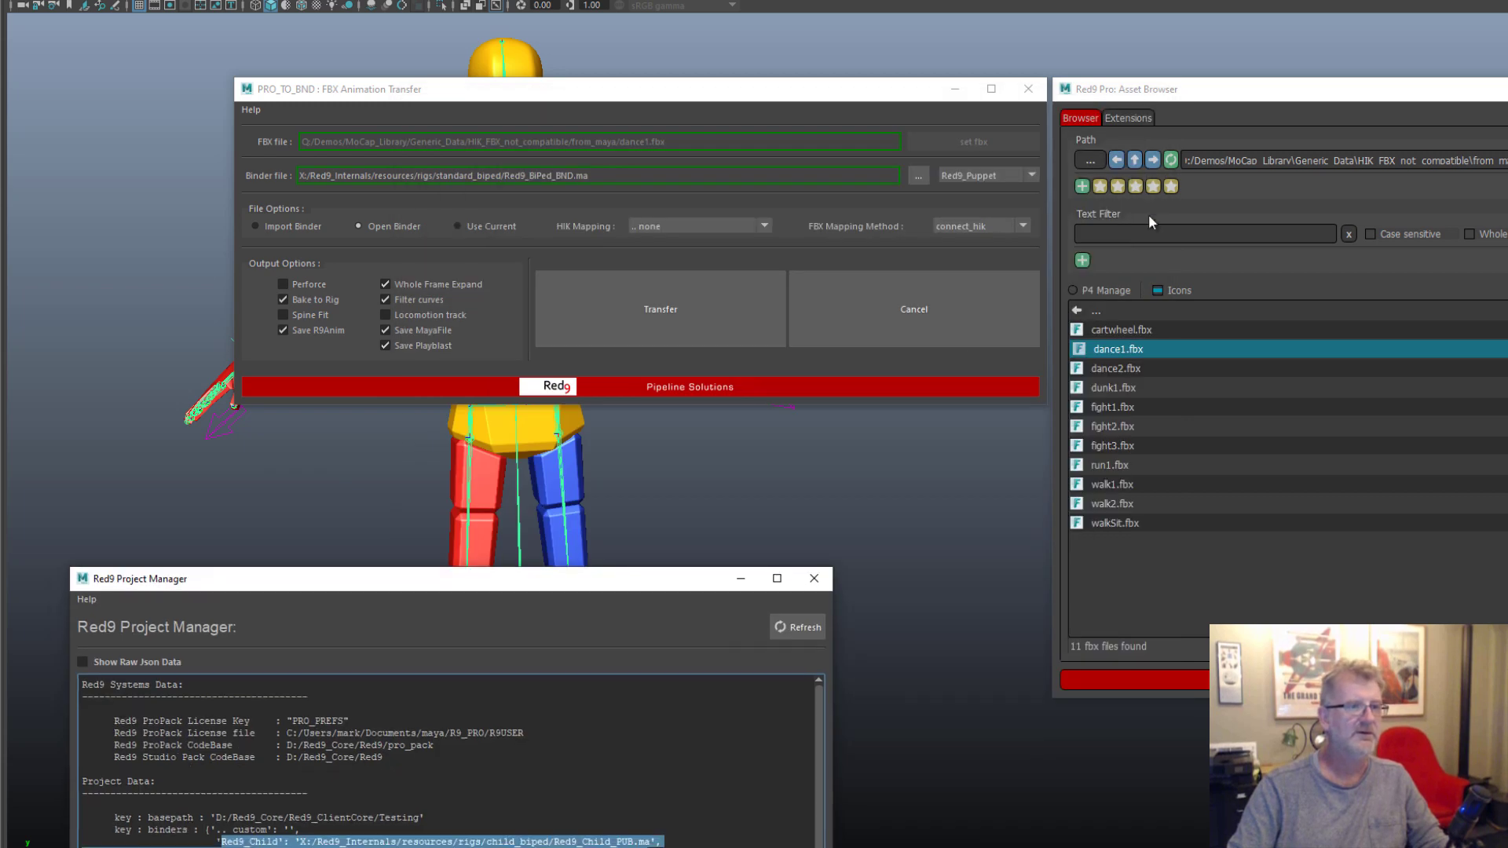
click(1011, 176)
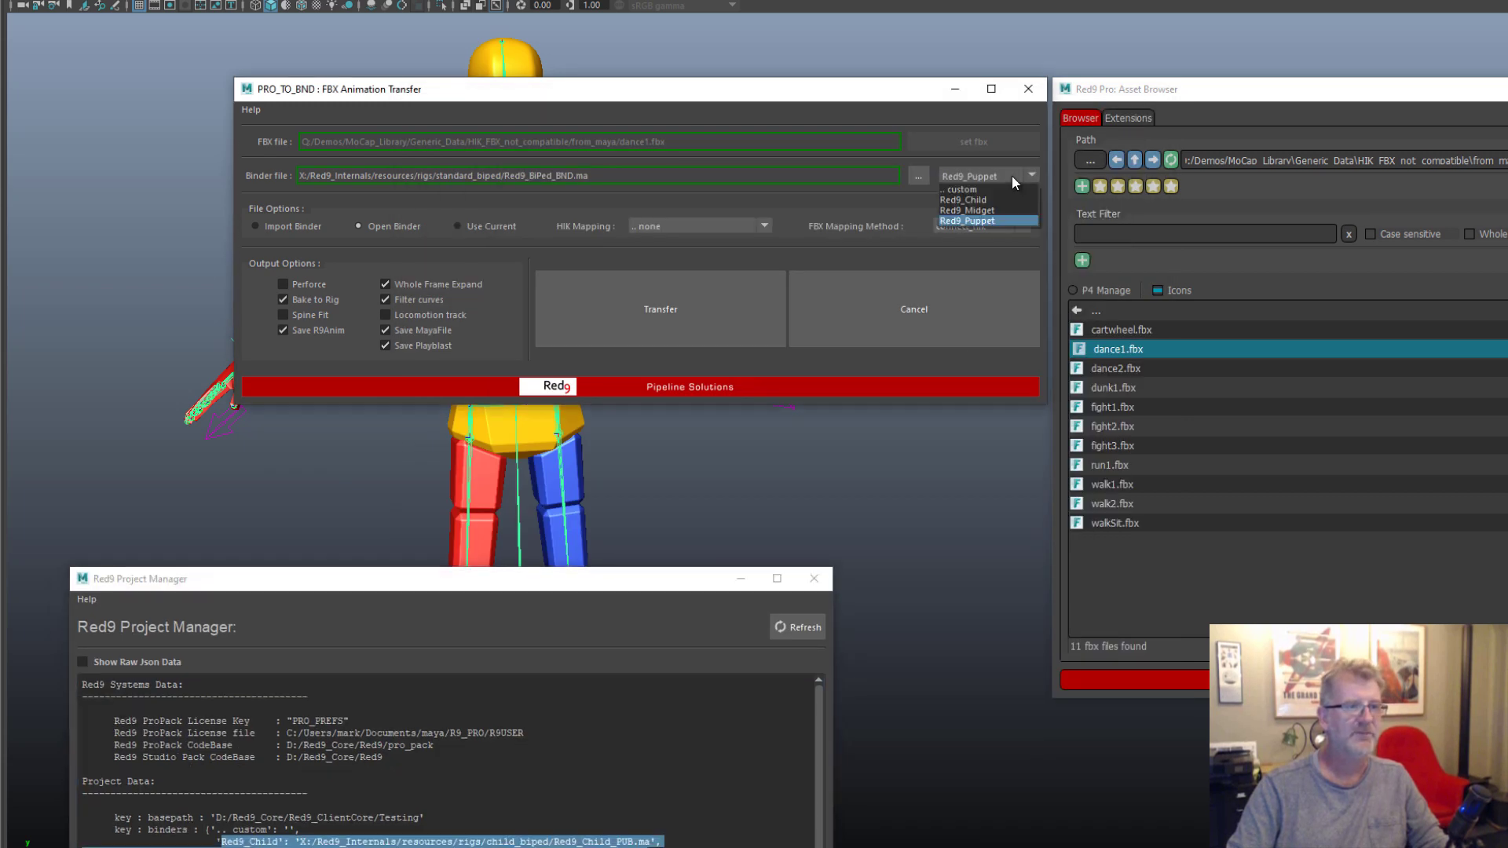
click(813, 579)
click(776, 545)
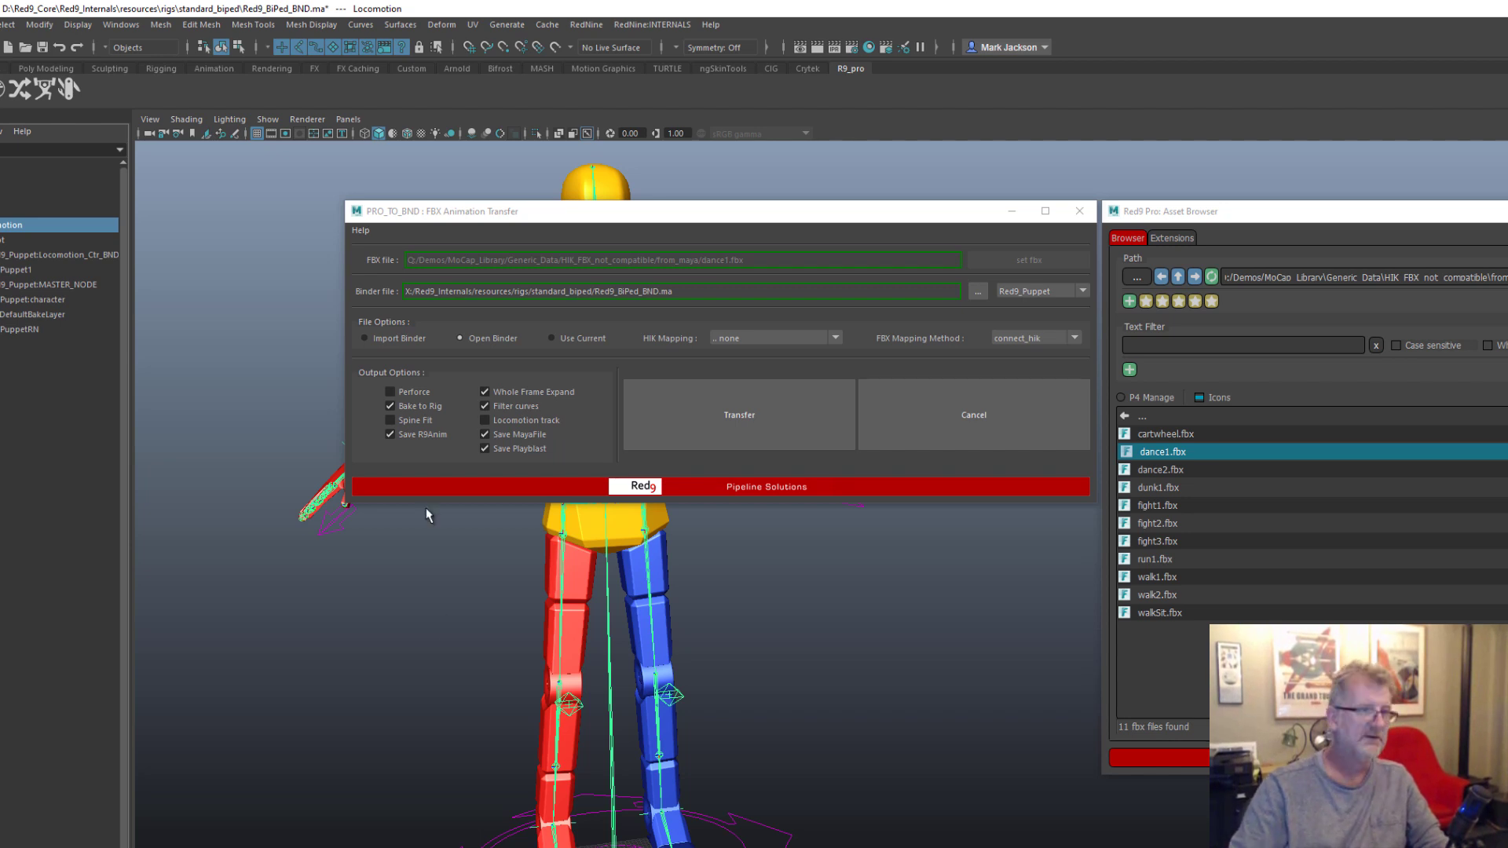
click(1079, 210)
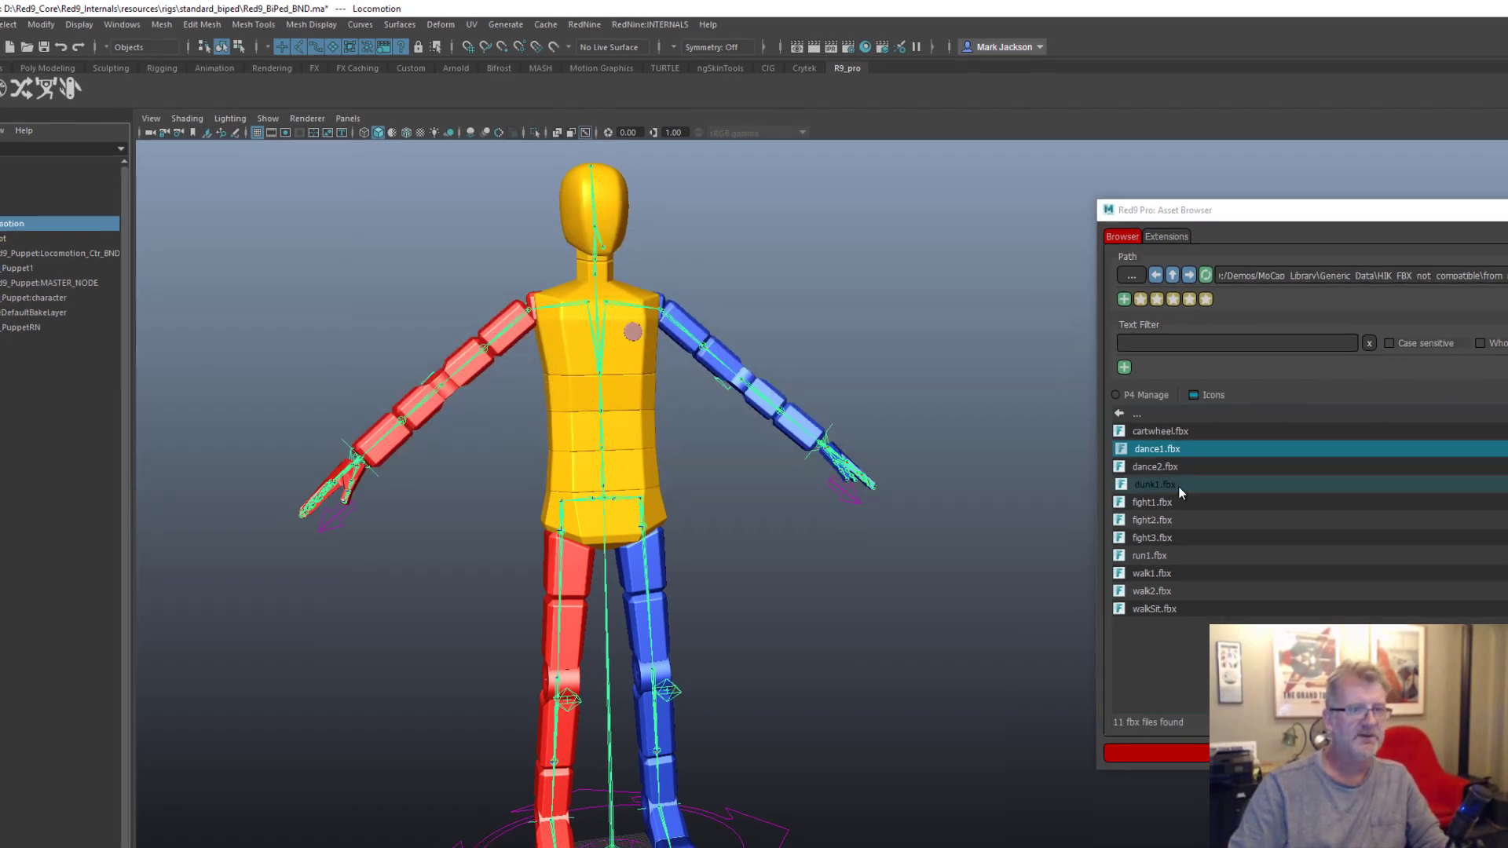
Open the PRO_TO_BND animation transfer for fight3.fbx and place its window clear of the asset browser
click(1172, 541)
right_click(1171, 543)
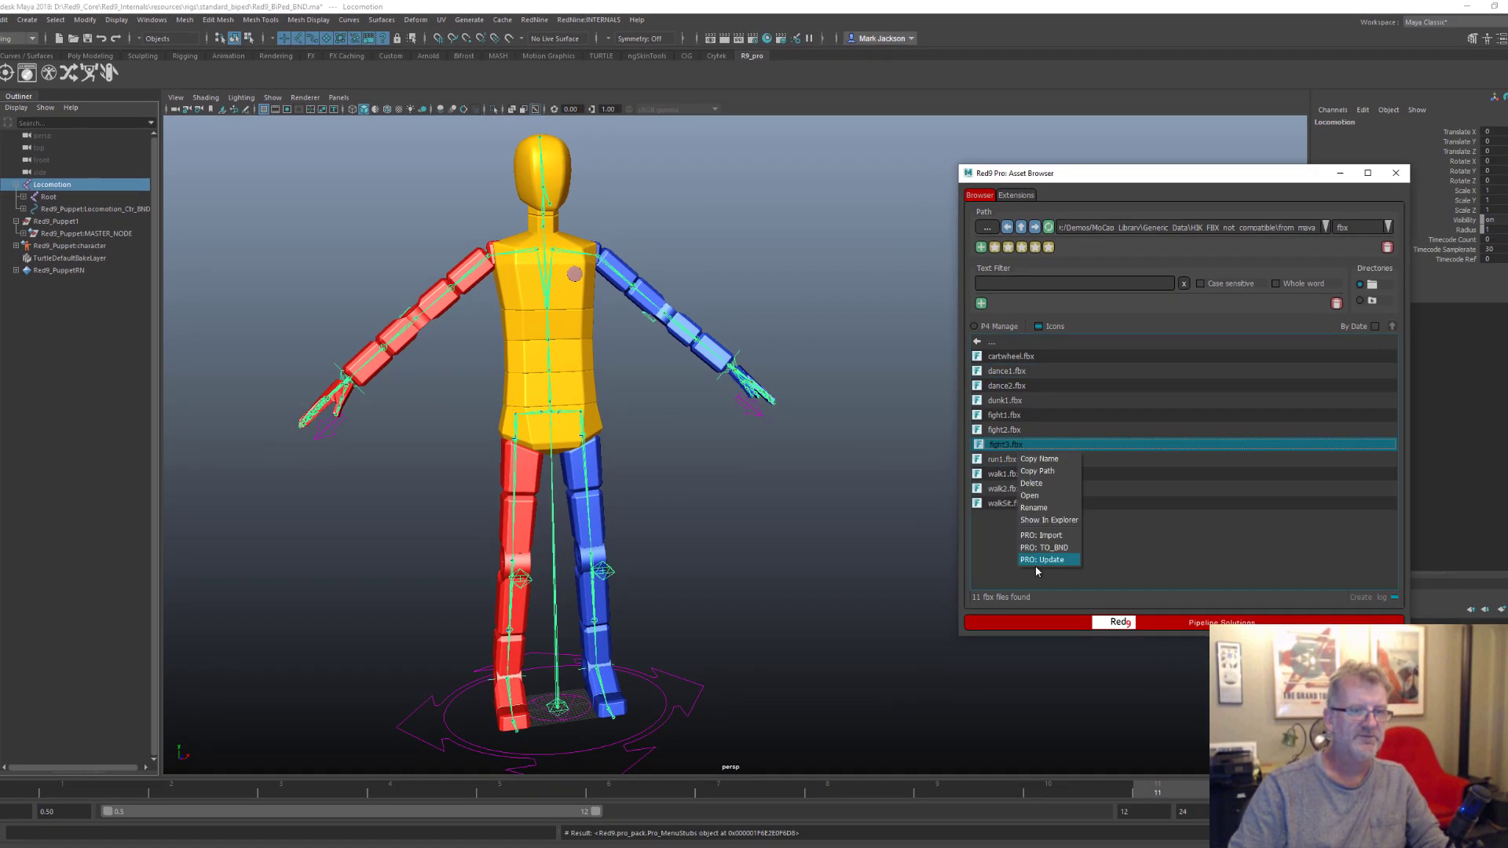
click(1048, 548)
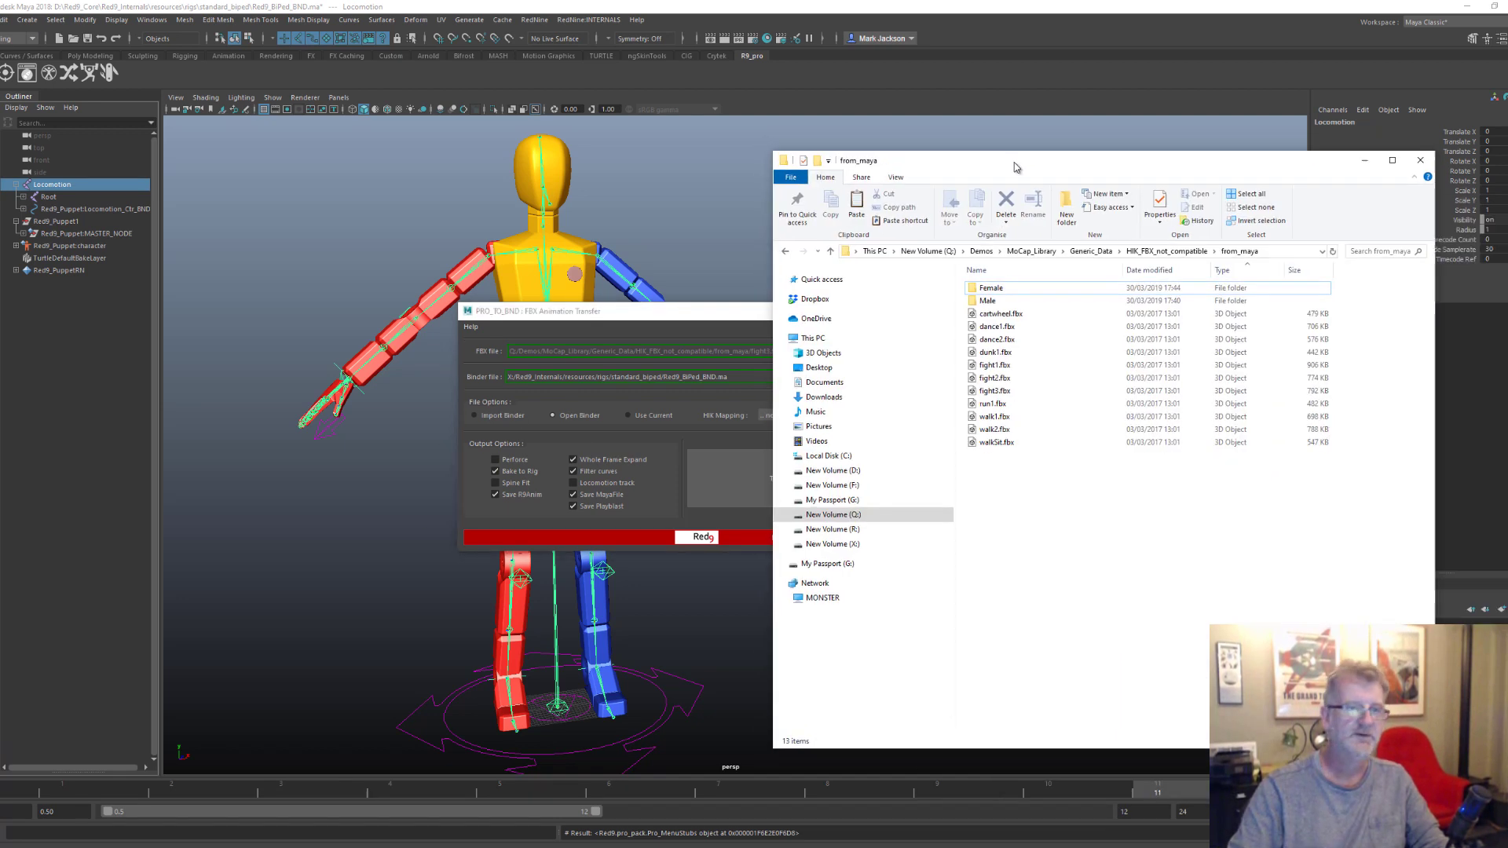
drag(680, 316, 478, 294)
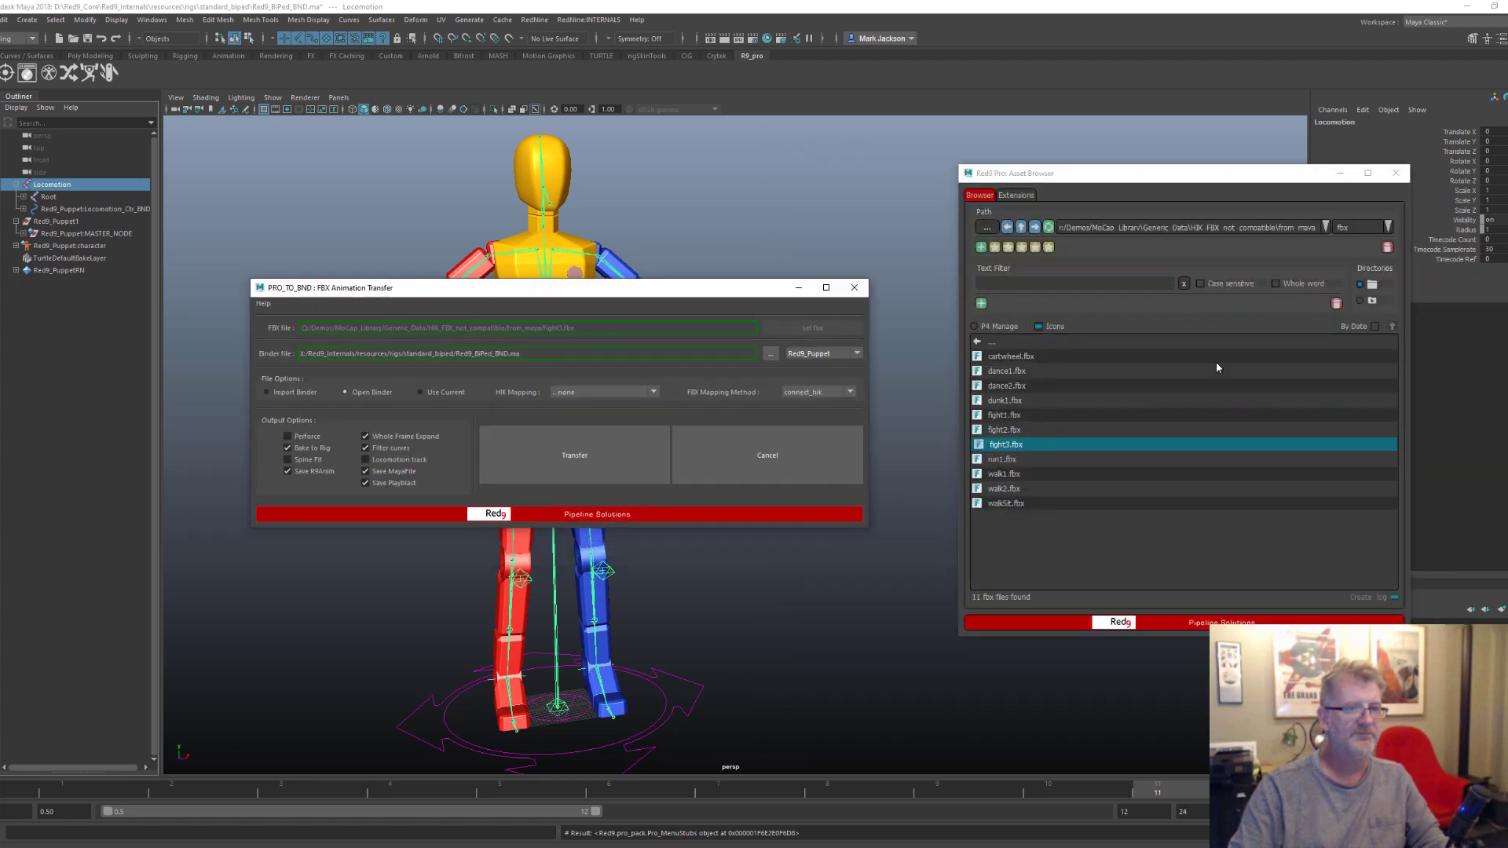
Switch to File Explorer, check fight3.fbx in the from_maya folder, and return to Maya
key(alt+Tab)
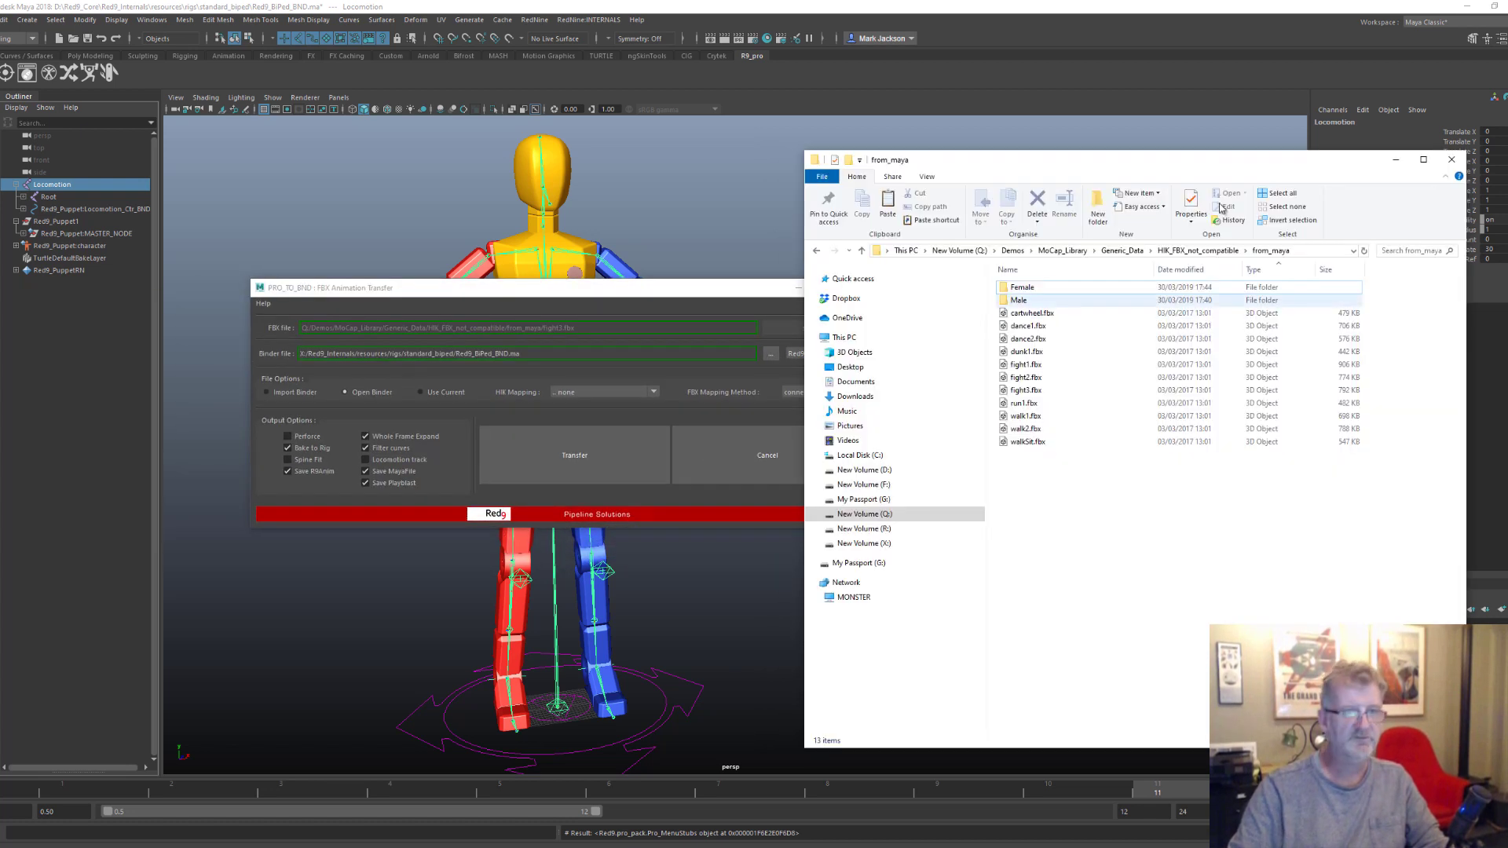
click(1029, 390)
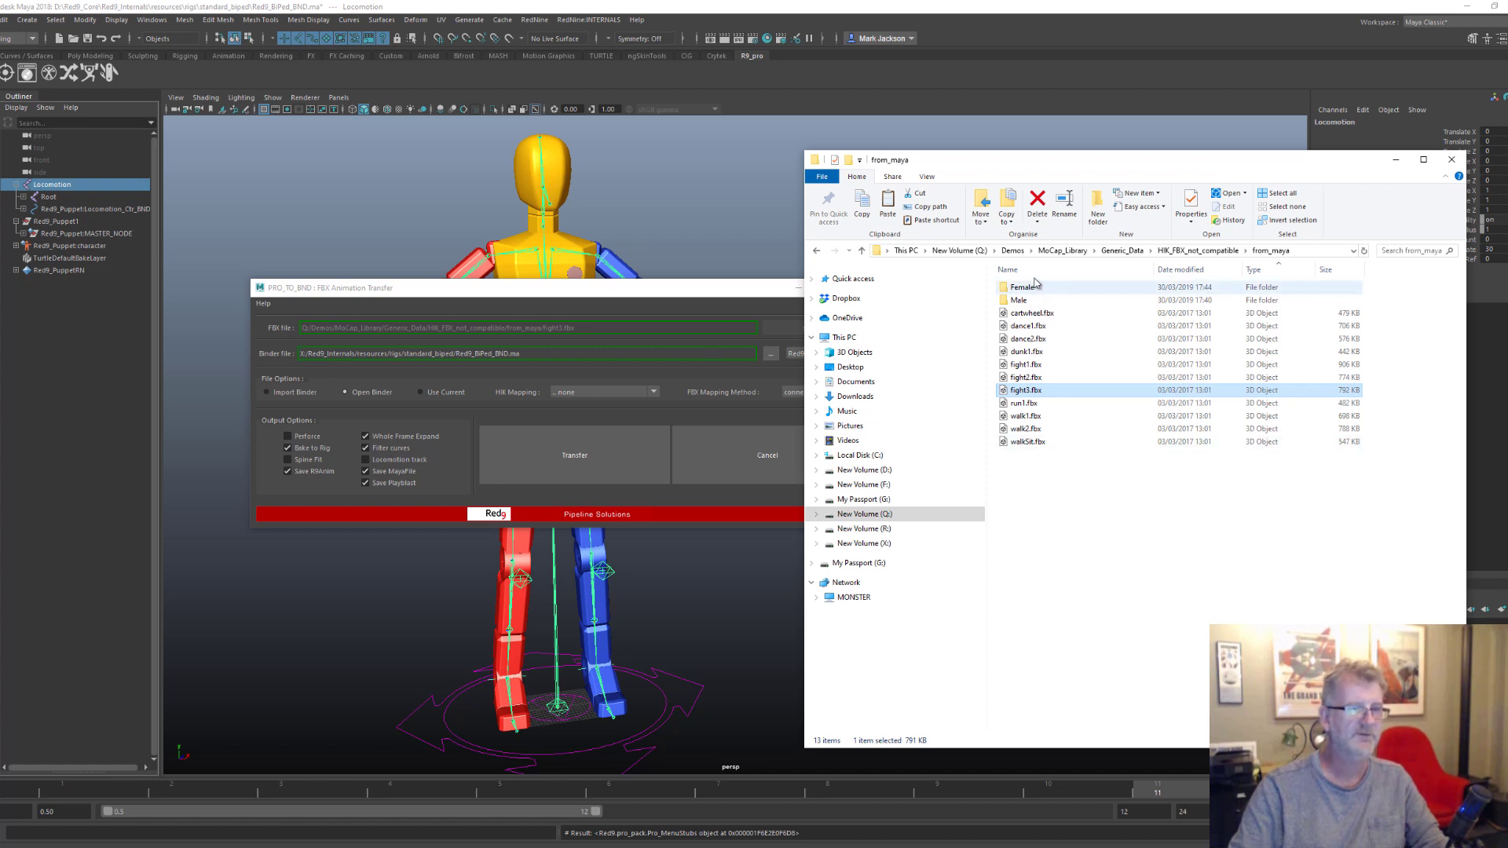
drag(1145, 599, 1052, 318)
drag(1085, 157, 1132, 164)
key(alt+Tab)
Set the HIK mapping of the fight3.fbx transfer to HIK_preserve_contacts_match_source
click(623, 391)
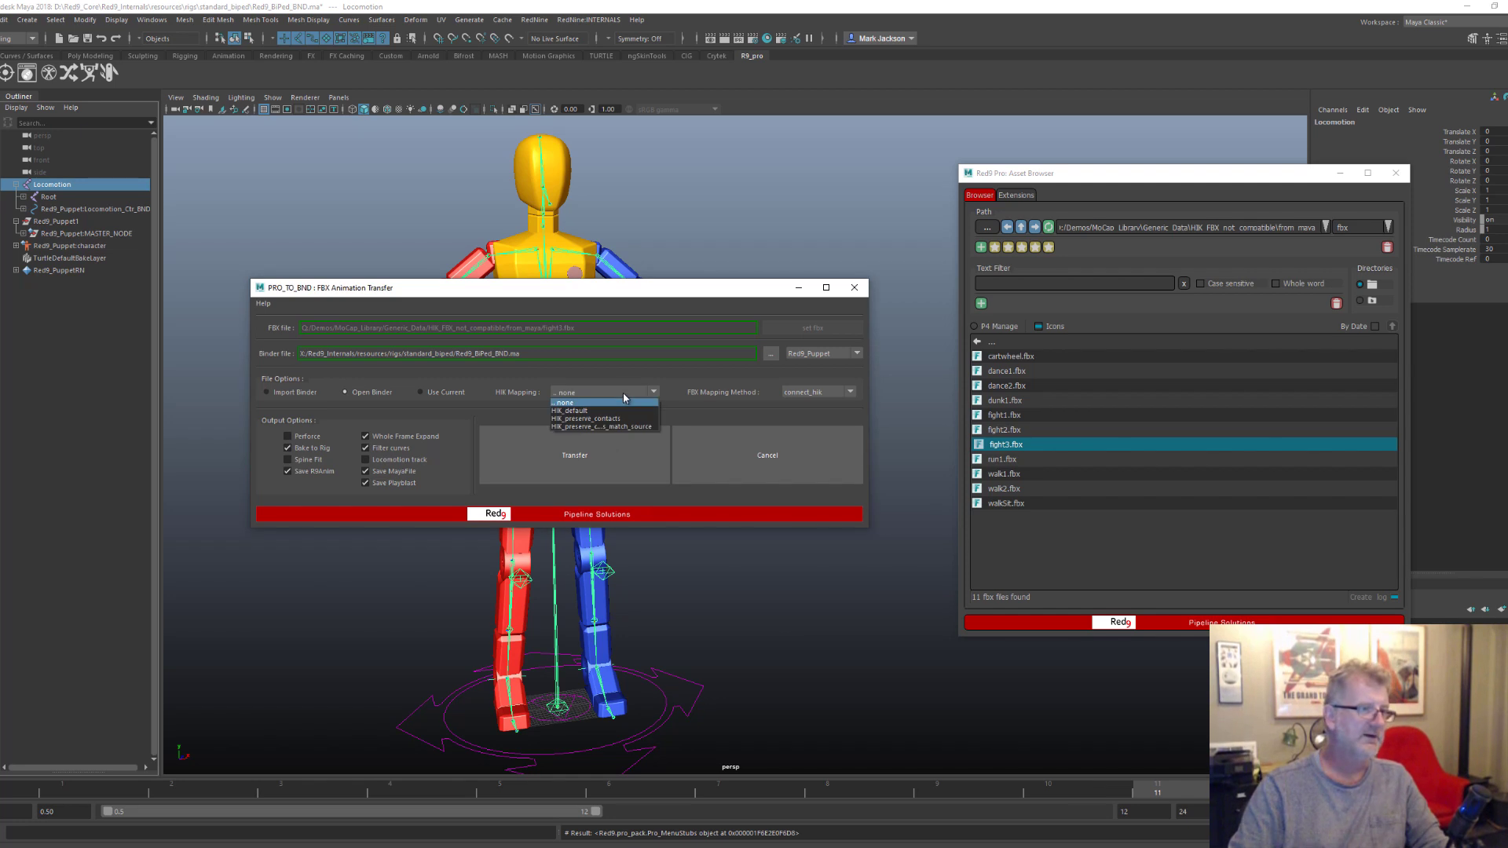
click(596, 409)
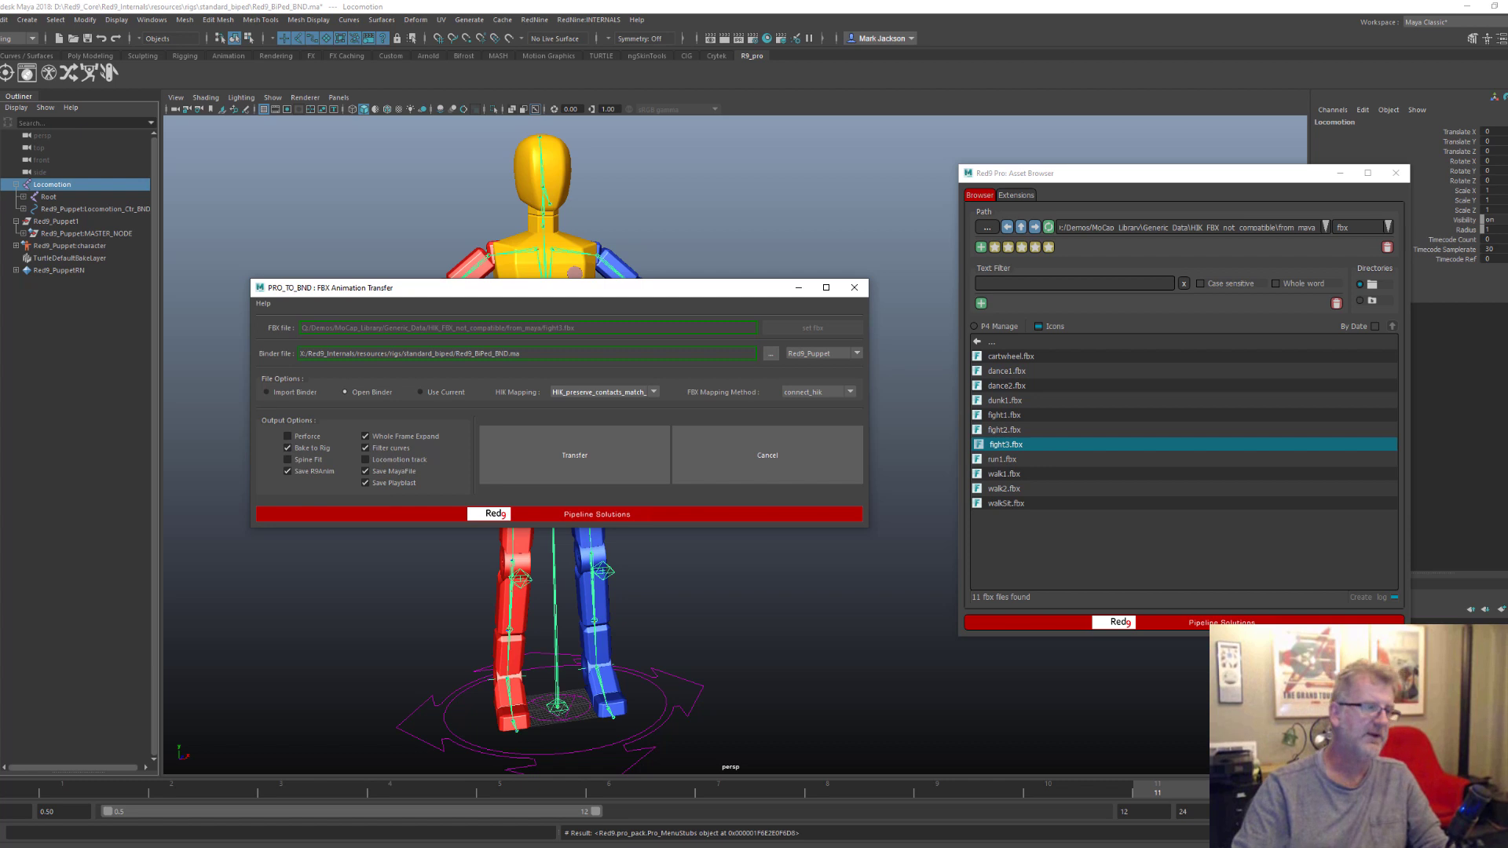
Open the PRO Export Playblast Settings, review the format, camera and display options, and close them
click(534, 20)
mouse_move(553, 41)
mouse_move(791, 138)
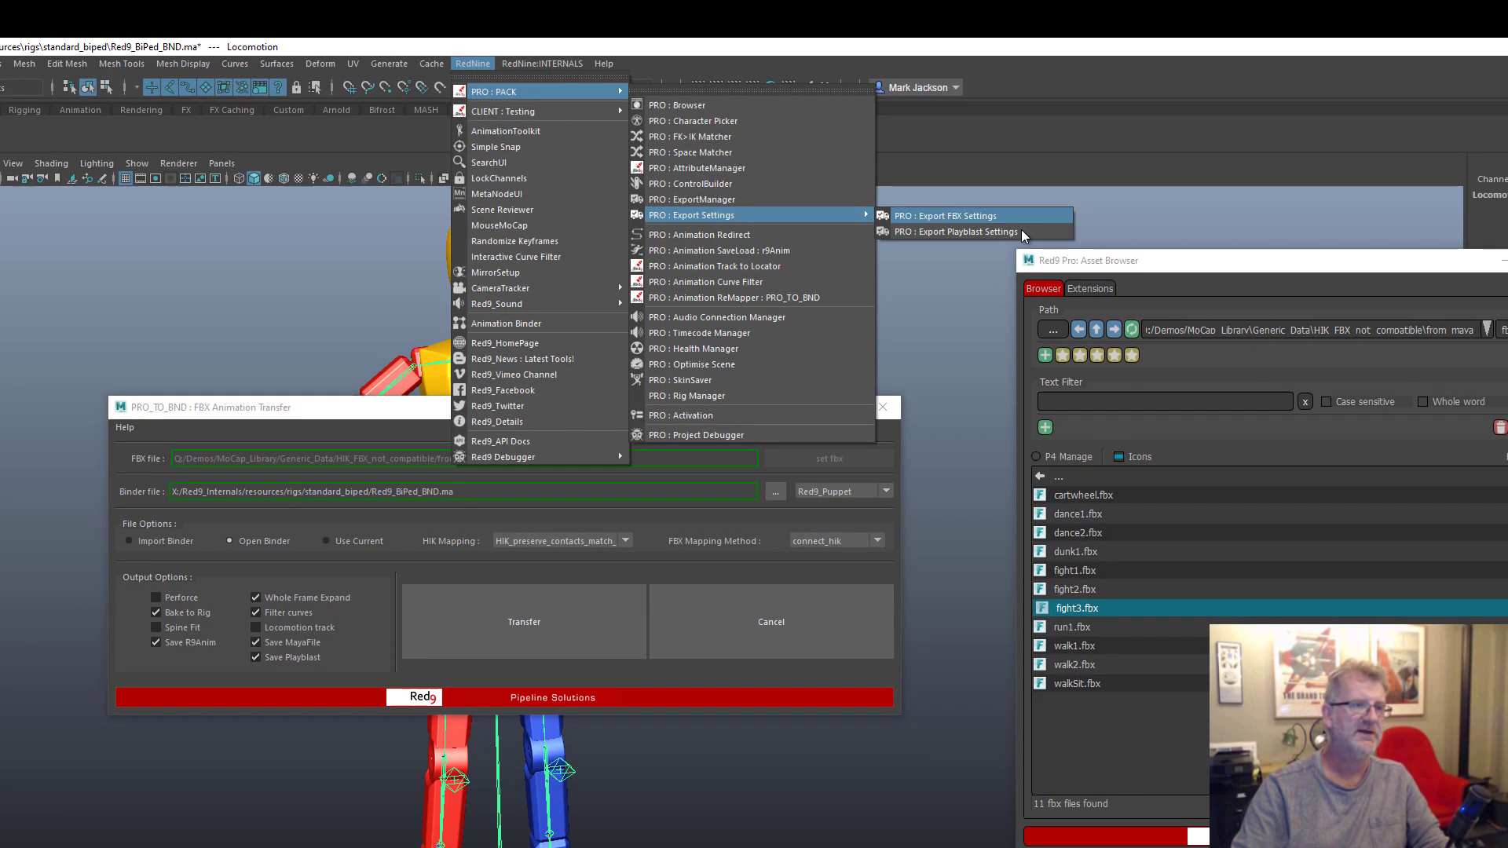
click(1021, 230)
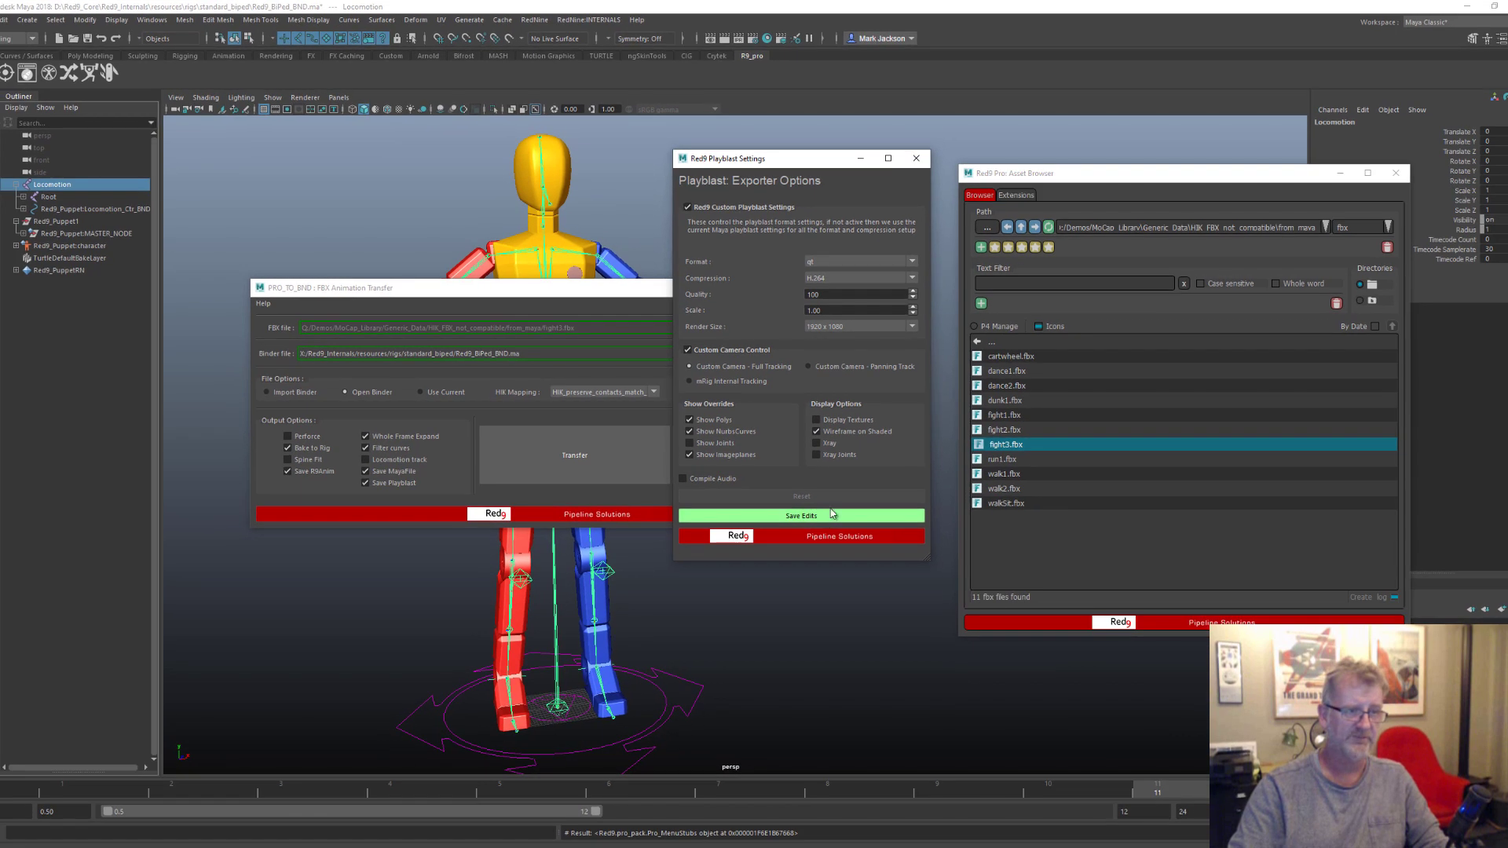
click(812, 679)
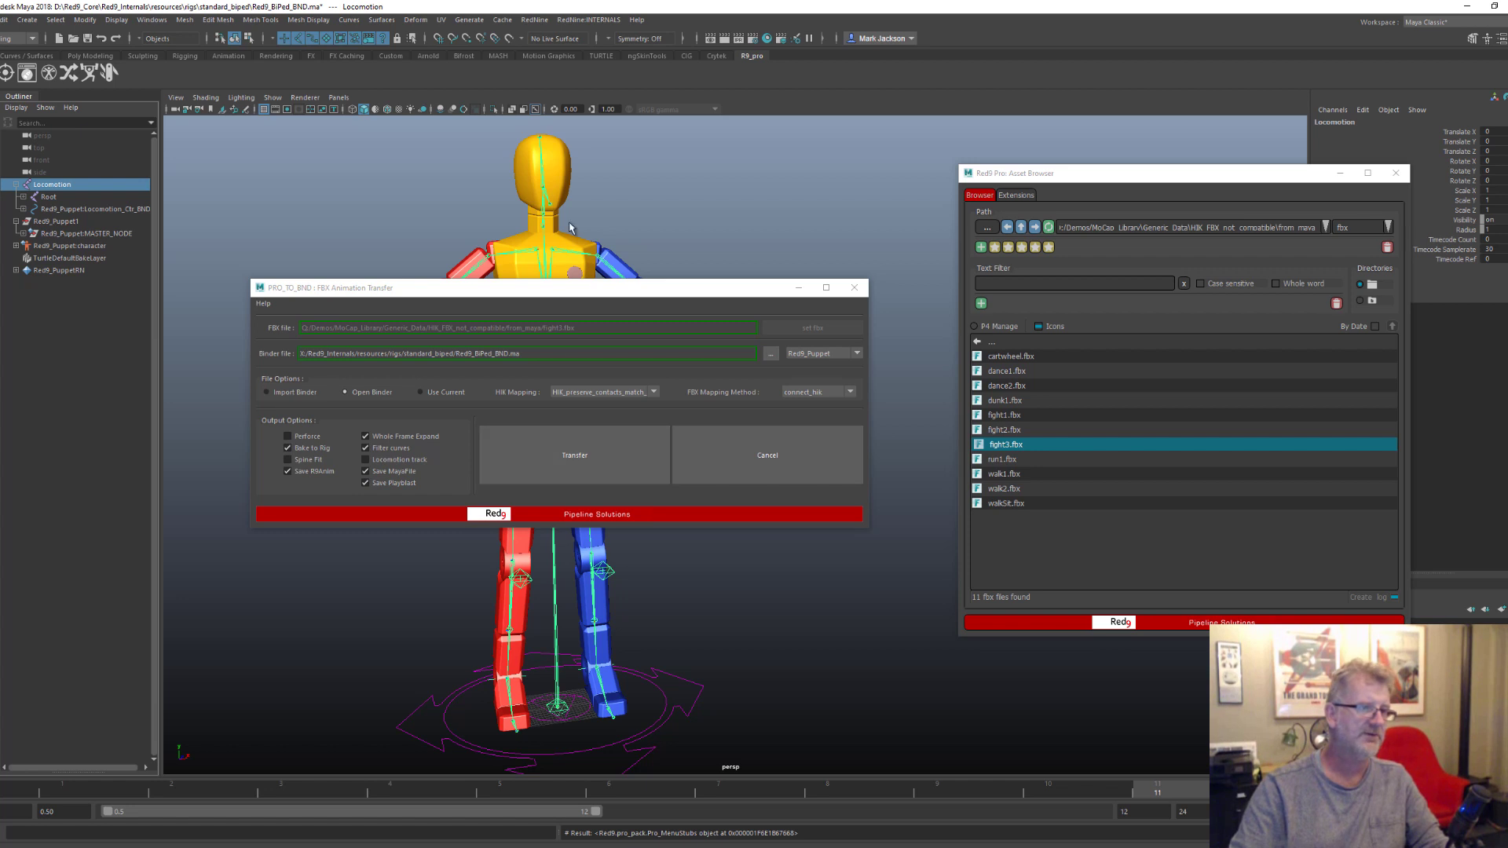
Transfer the fight3.fbx animation onto the Red9_Puppet binder, saving the r9Anim, Maya file and playblast
drag(561, 285, 627, 170)
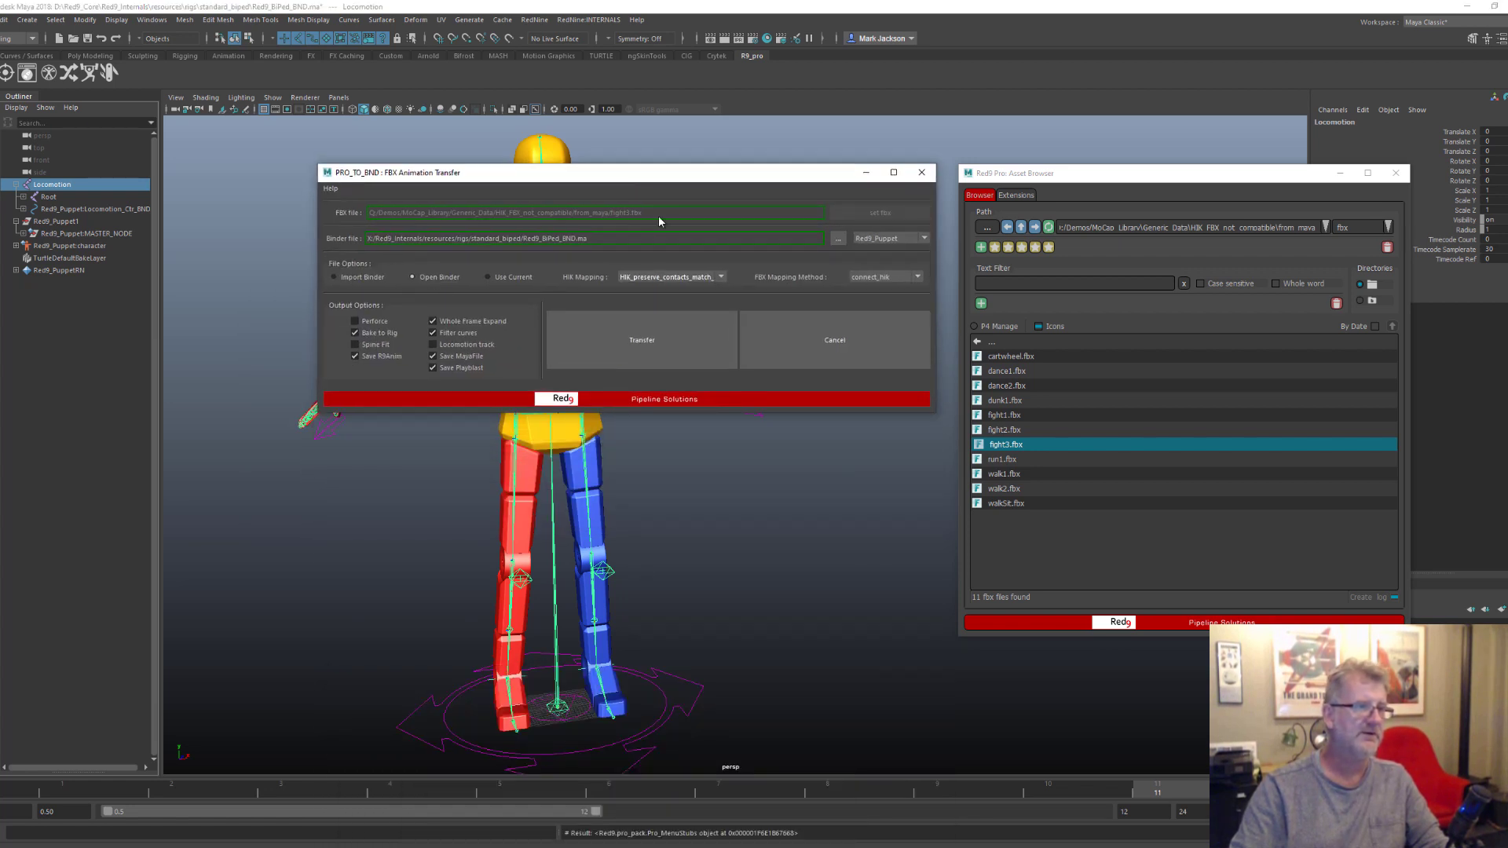
click(658, 345)
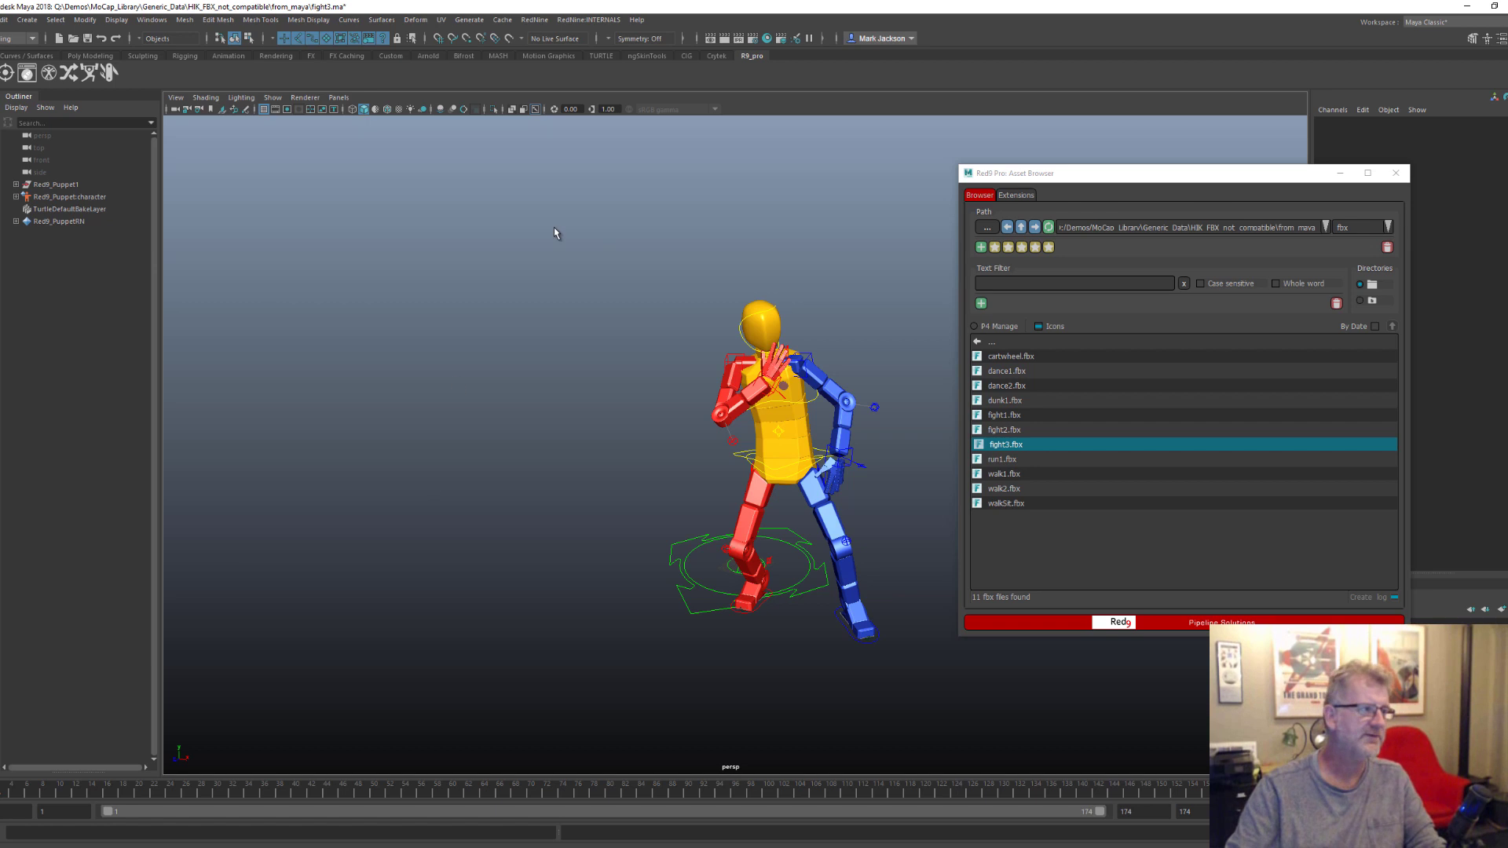
Open the Red9 Export Manager, check the fight3 export loop's name and start frame, and close the manager
click(534, 19)
mouse_move(551, 43)
click(706, 126)
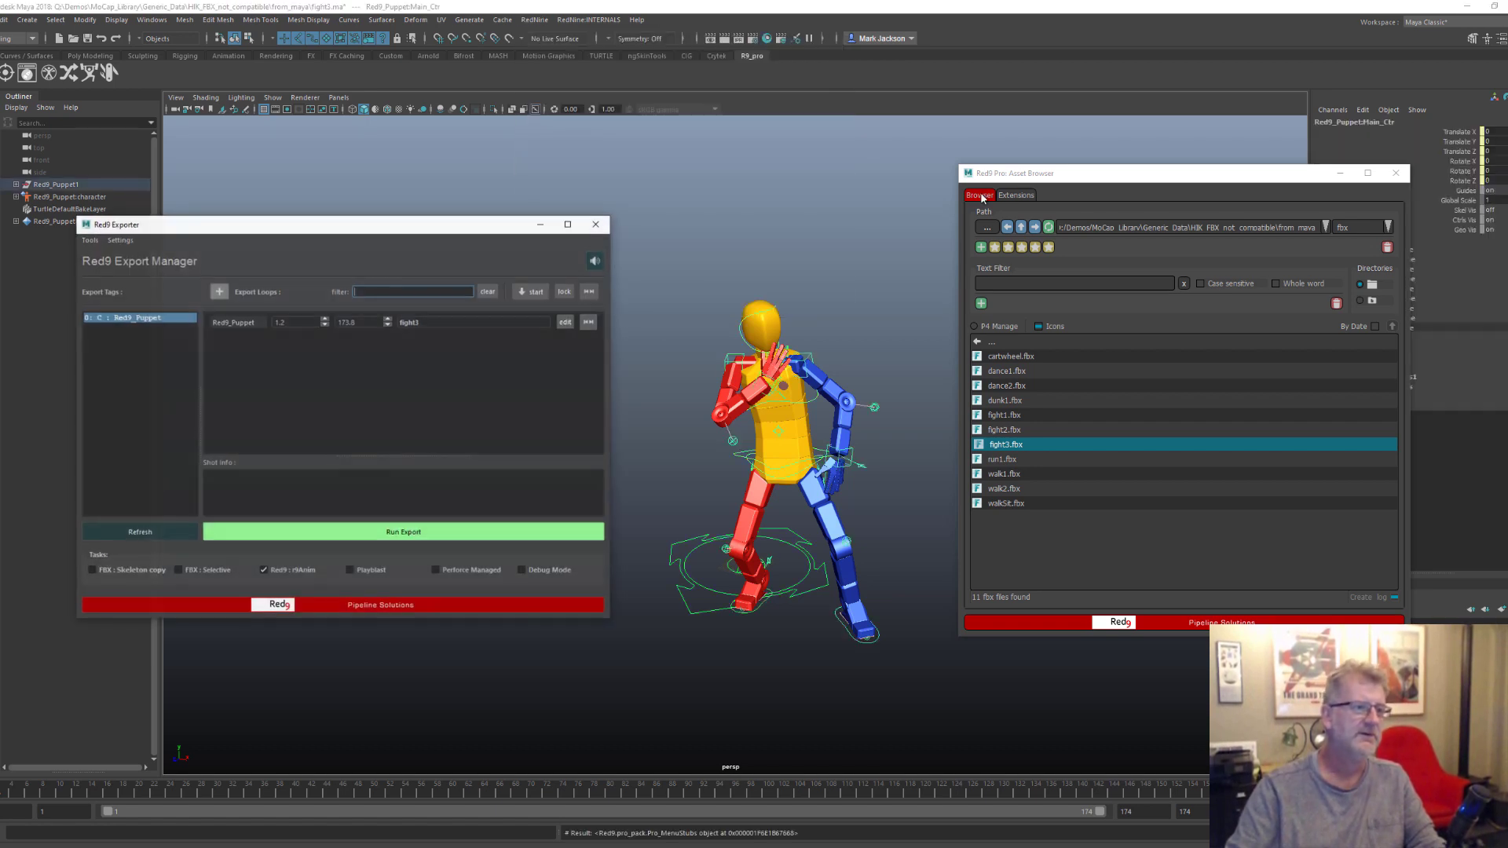
drag(296, 227, 516, 150)
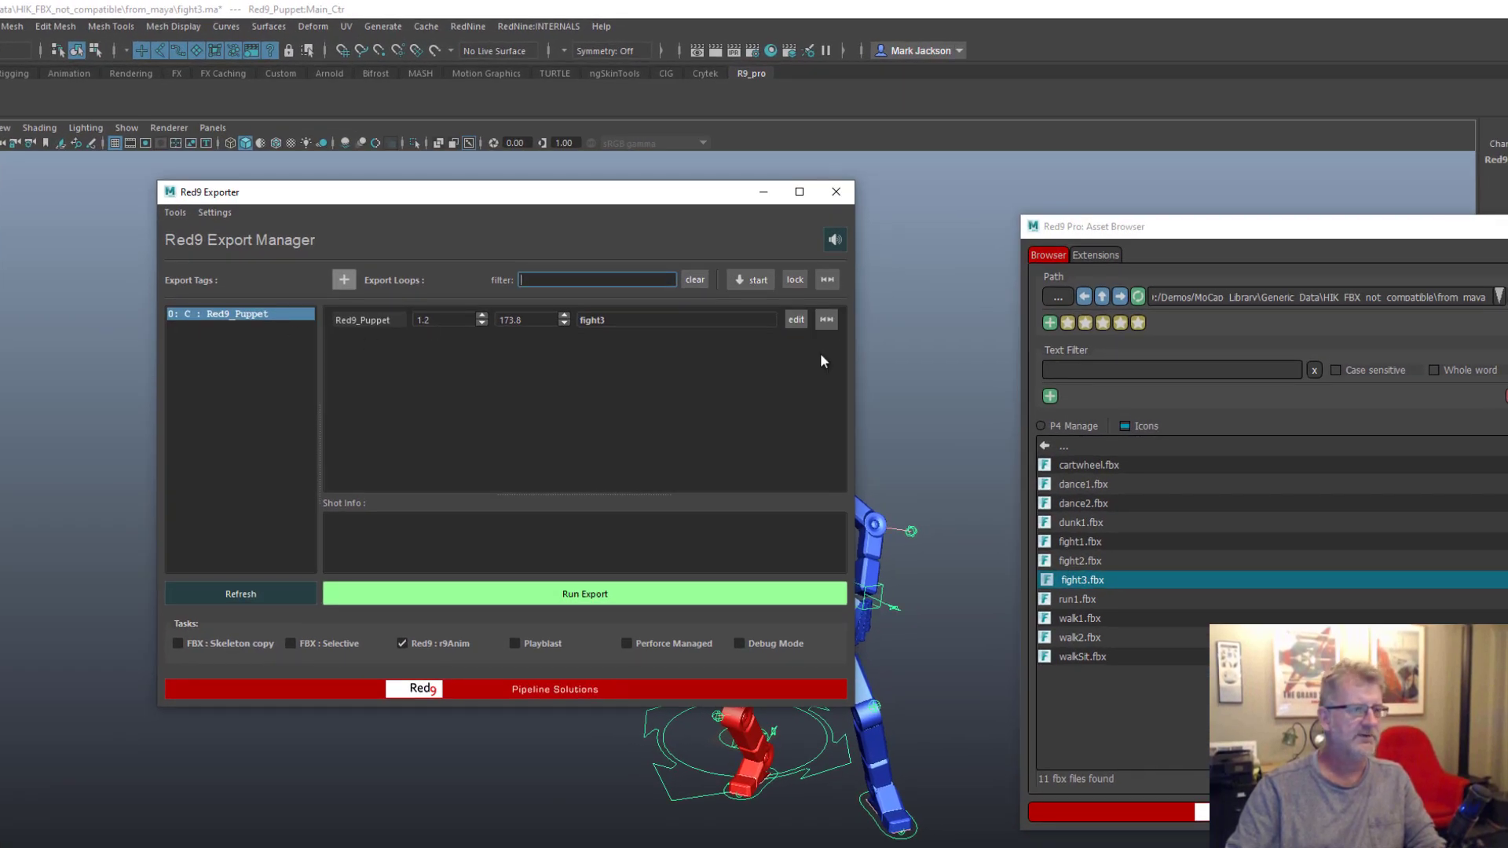
double_click(640, 322)
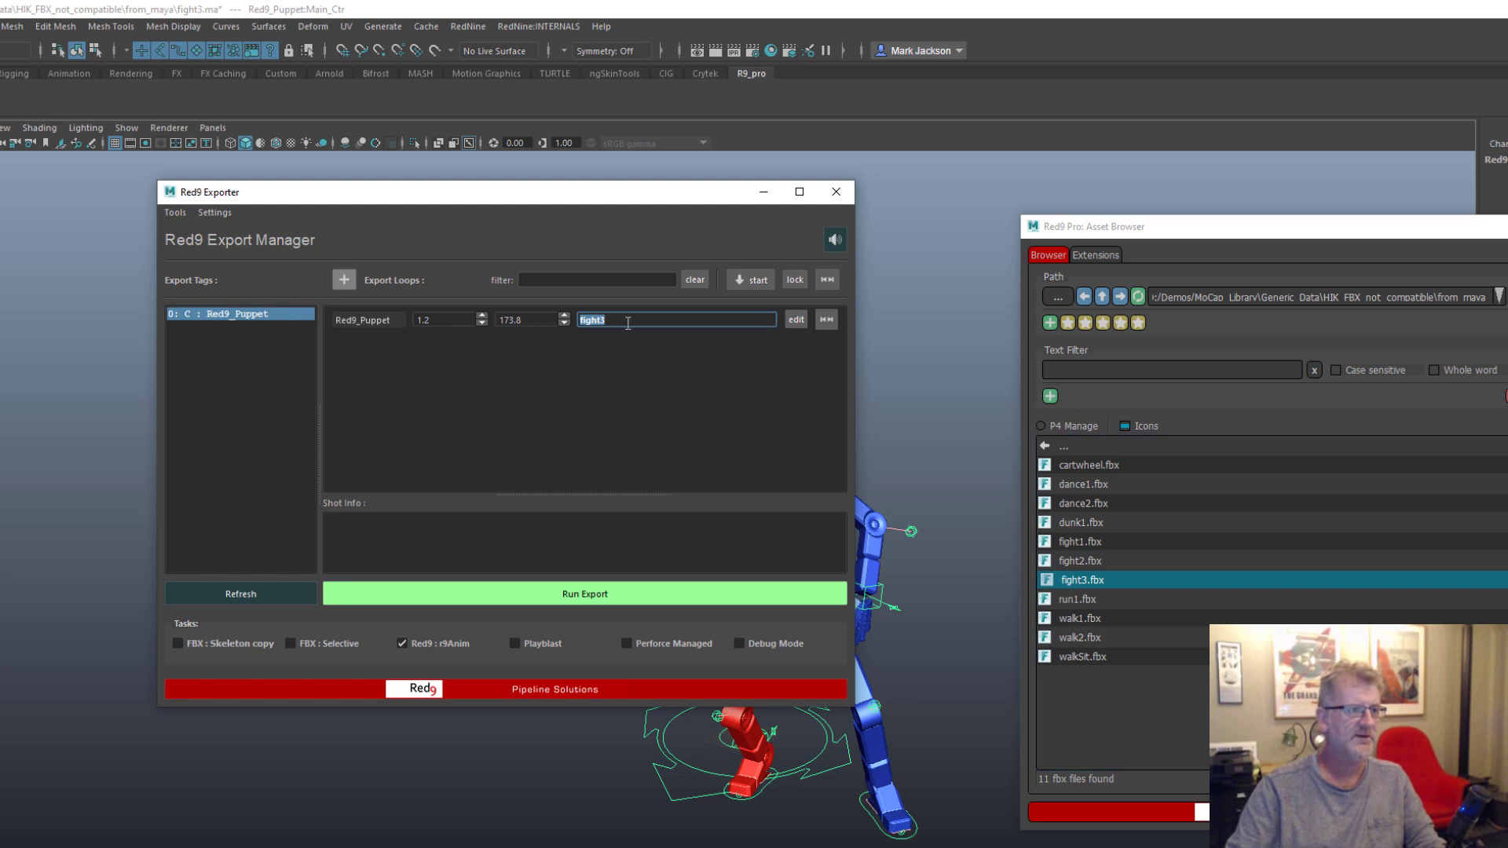
click(429, 320)
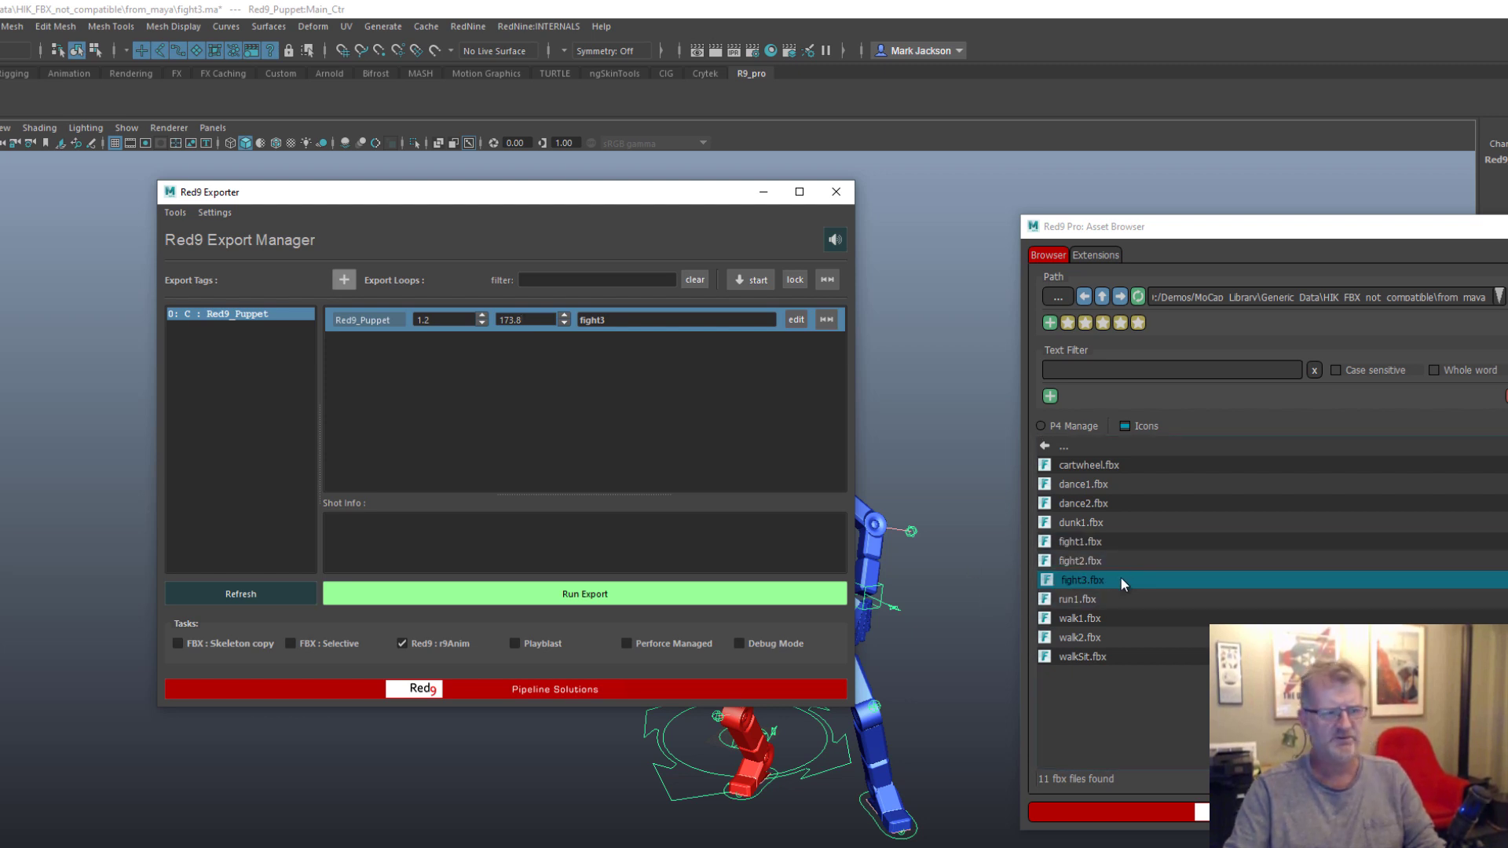
click(432, 320)
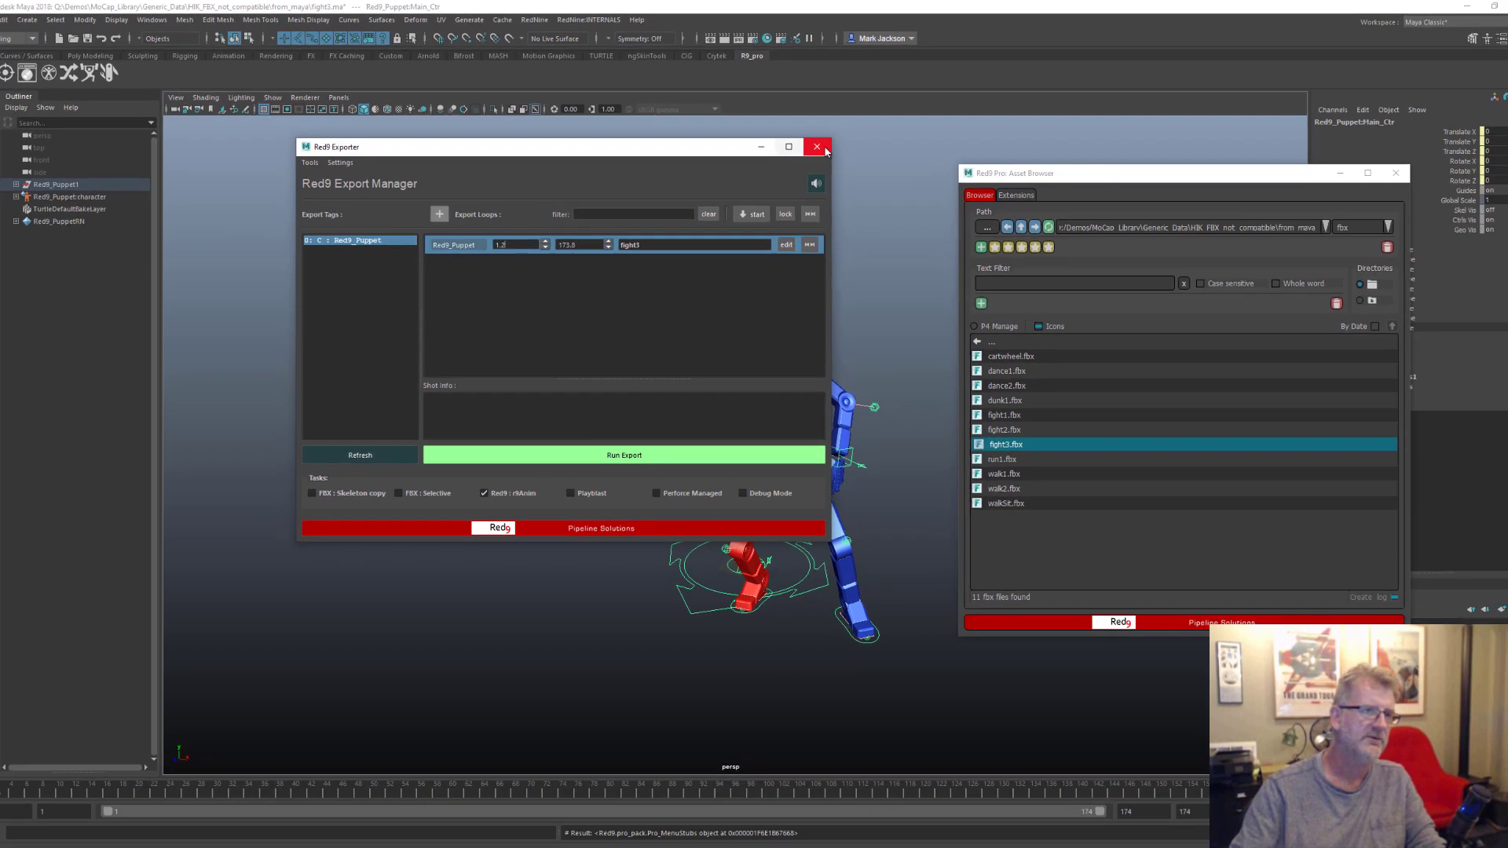
click(836, 192)
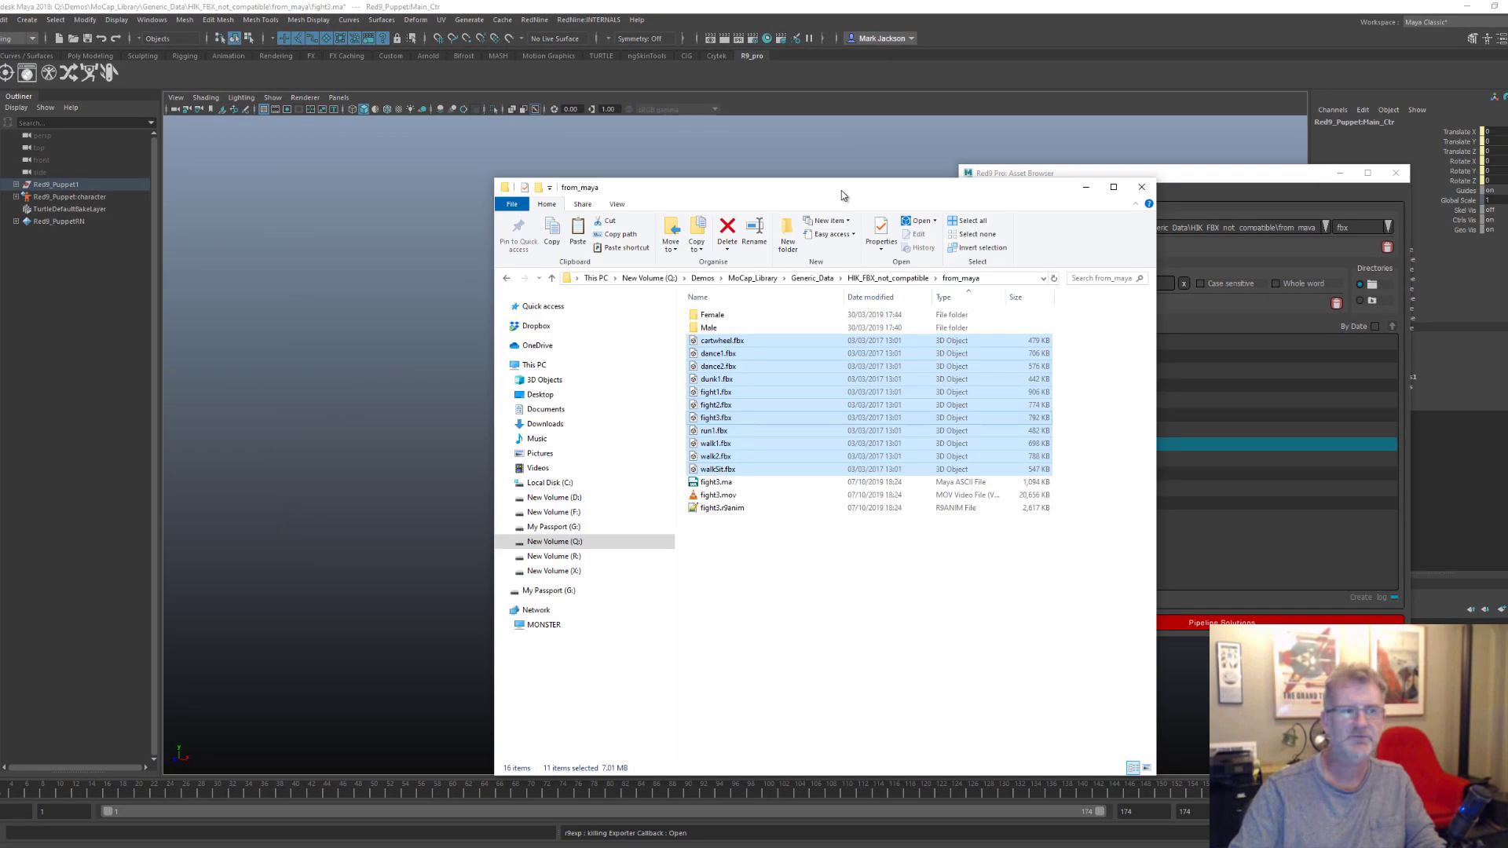
Inspect fight3.ma and fight3.r9anim in the from_maya folder, and play the fight3.mov playblast before closing it
drag(839, 193, 871, 187)
click(785, 590)
click(748, 398)
click(750, 463)
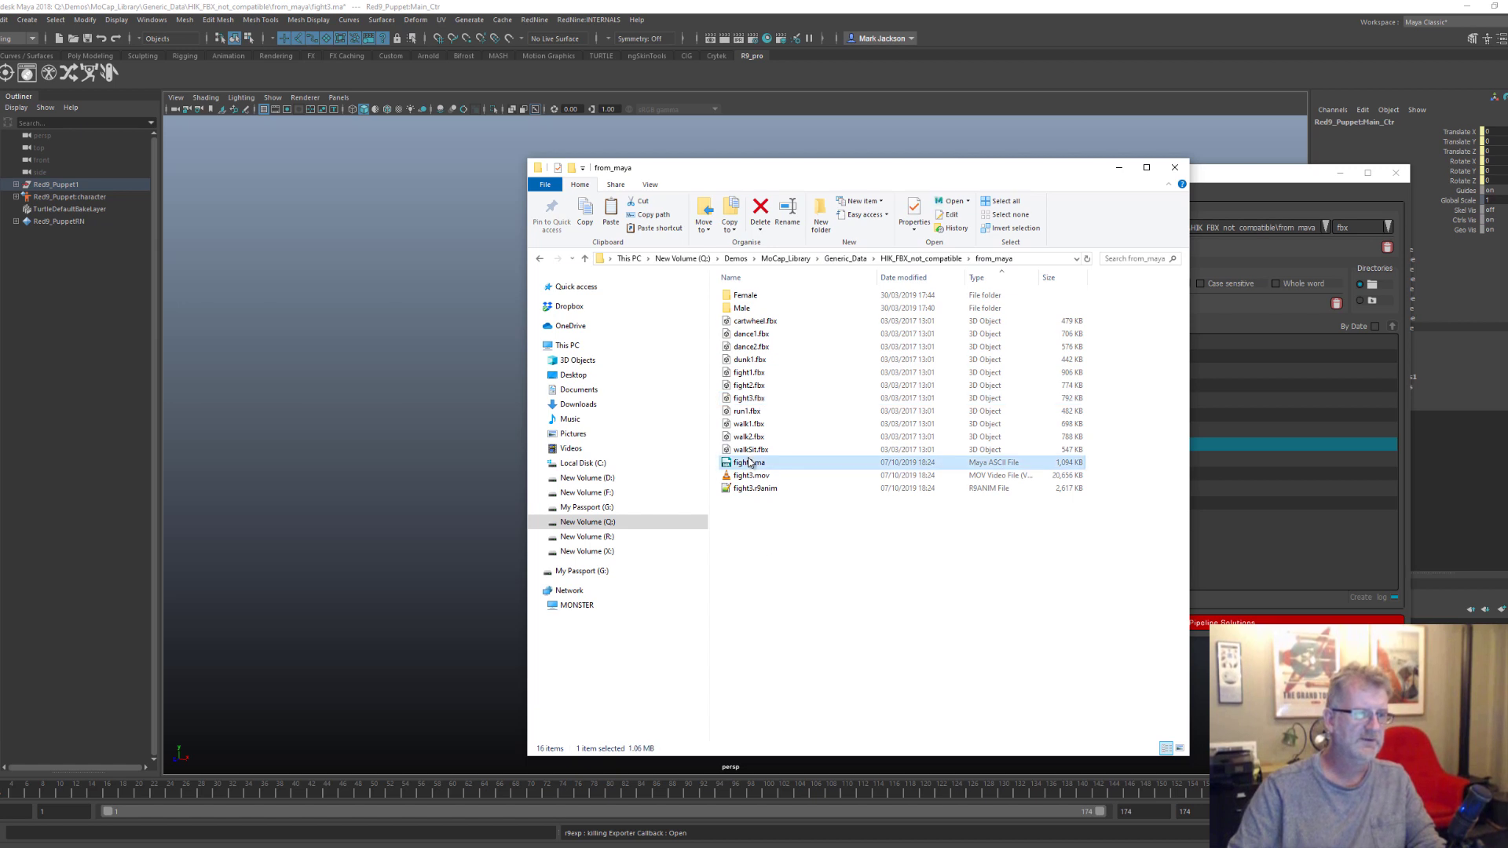
click(745, 489)
double_click(750, 476)
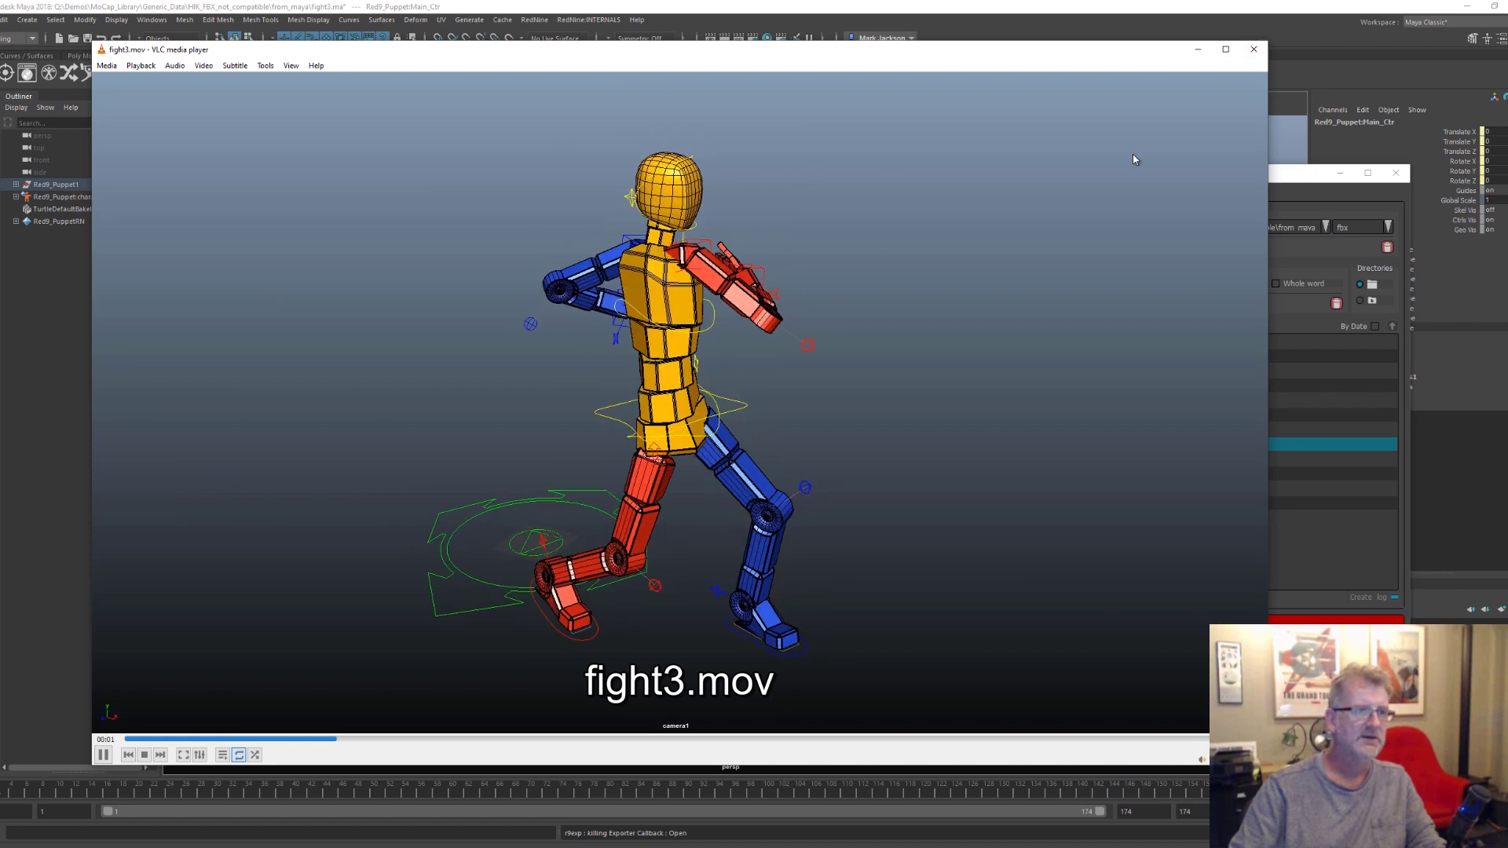
click(1254, 52)
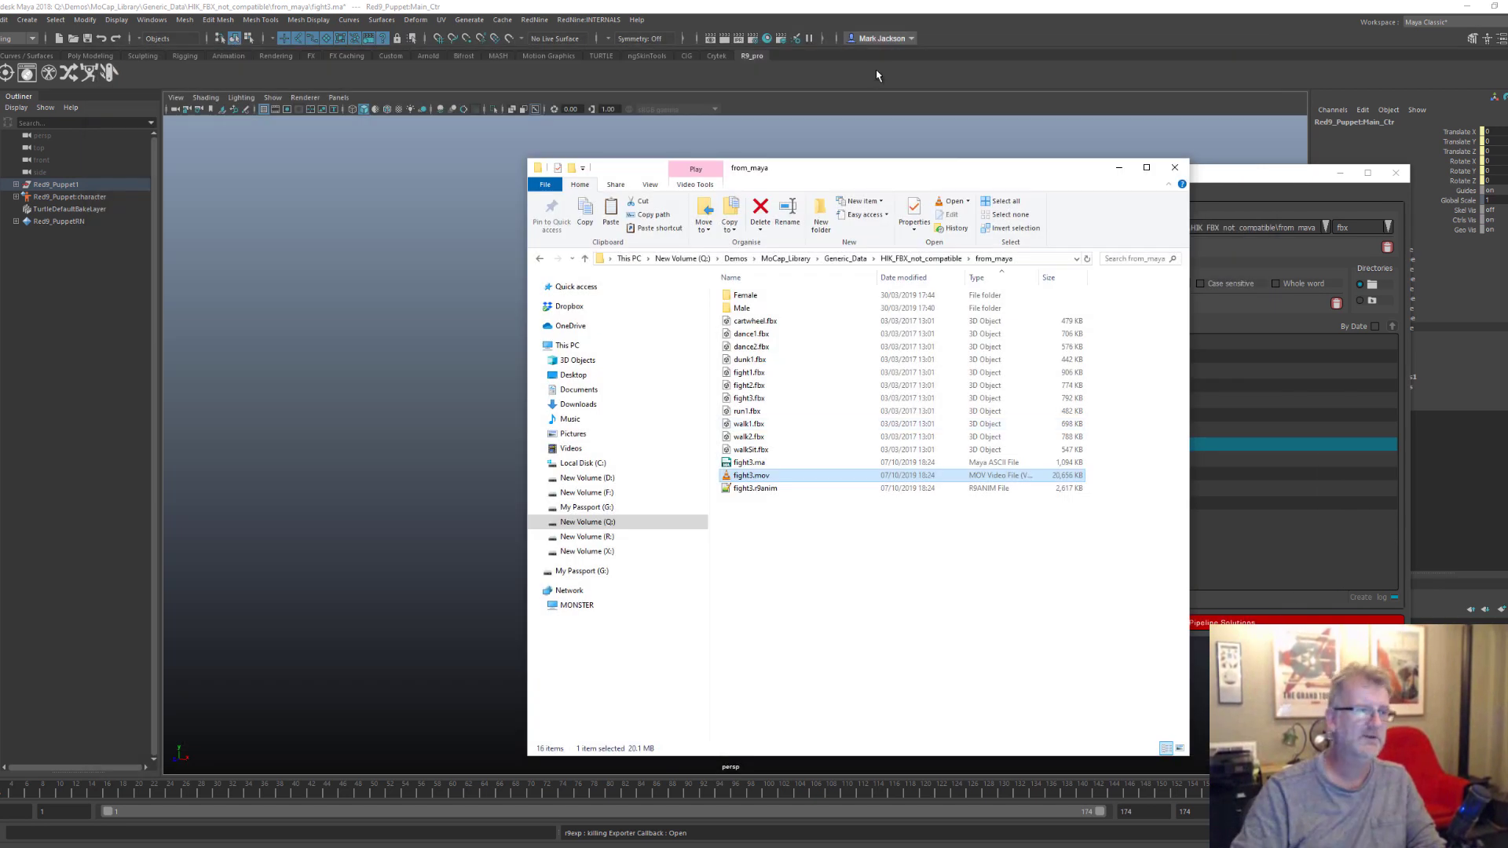
click(494, 838)
mouse_move(30, 790)
mouse_down()
mouse_move(1176, 789)
mouse_move(539, 763)
mouse_move(267, 711)
mouse_move(1256, 723)
mouse_move(43, 701)
mouse_up()
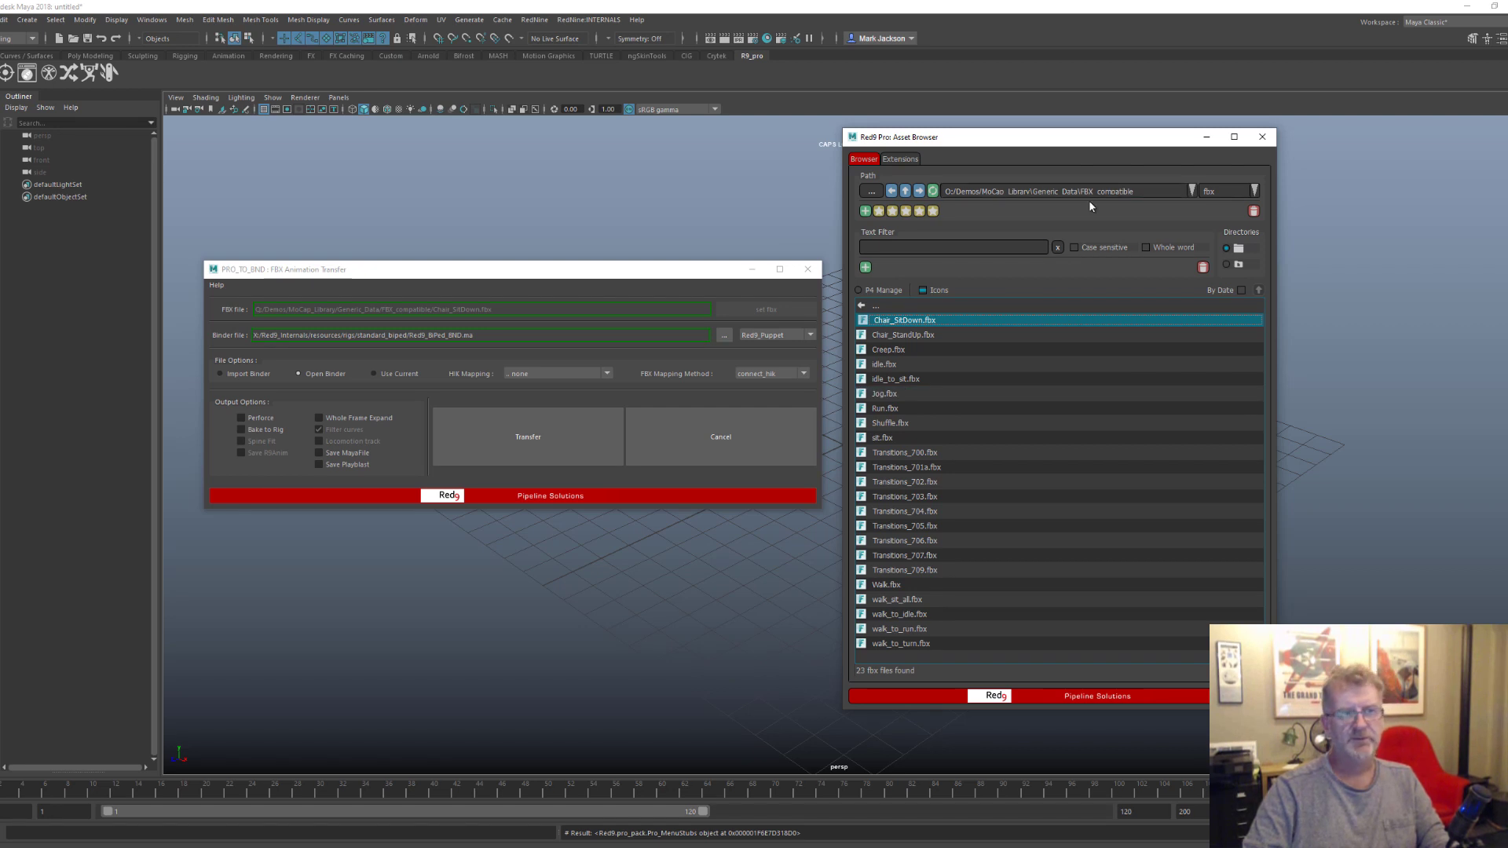
Set the FBX mapping method to update_anim for the Chair_SitDown.fbx transfer from the FBX_compatible folder
drag(1083, 192, 1116, 191)
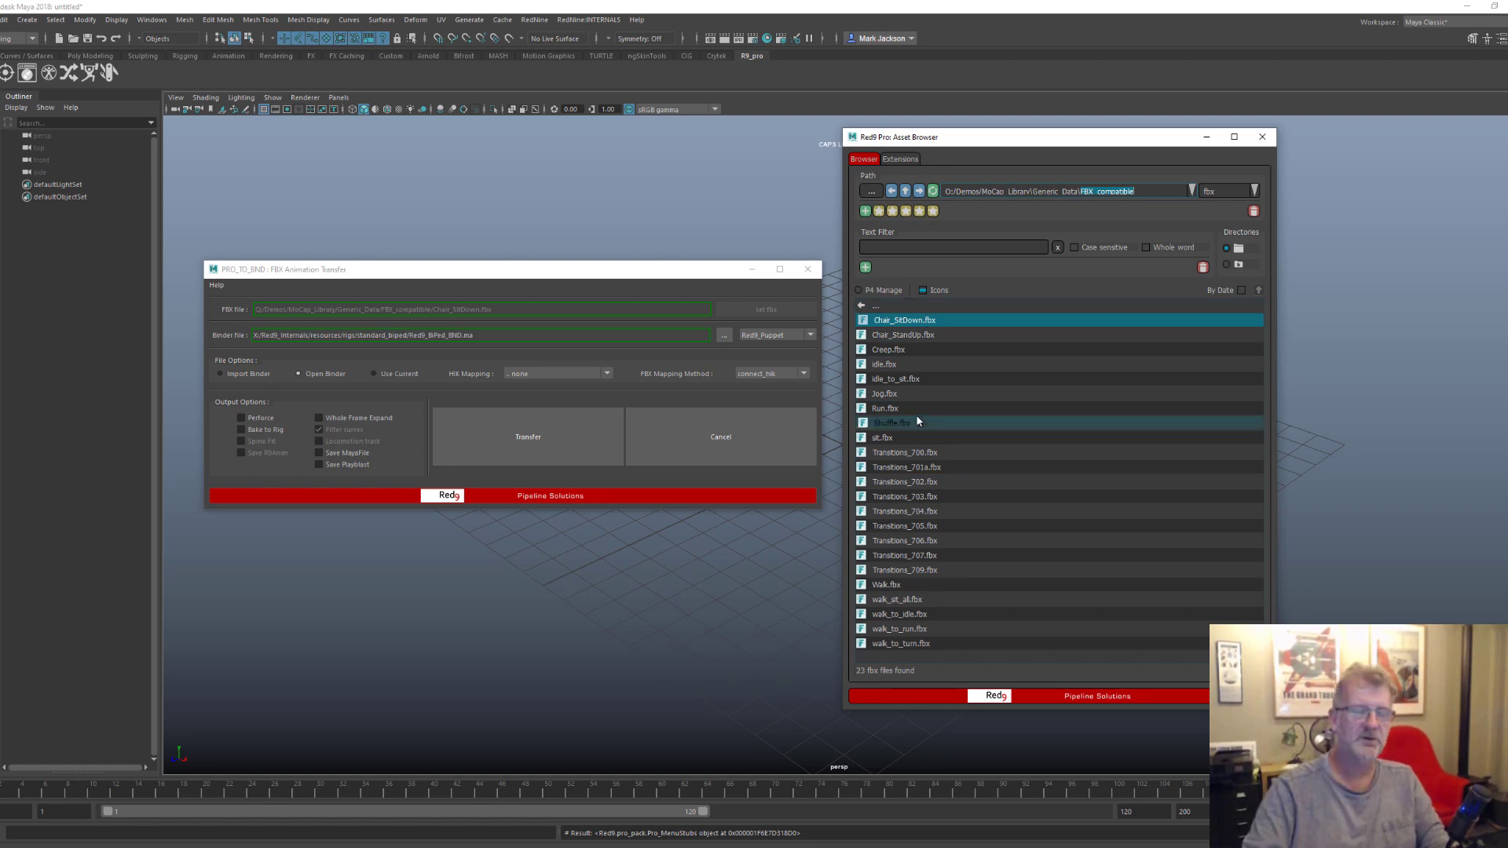
click(804, 379)
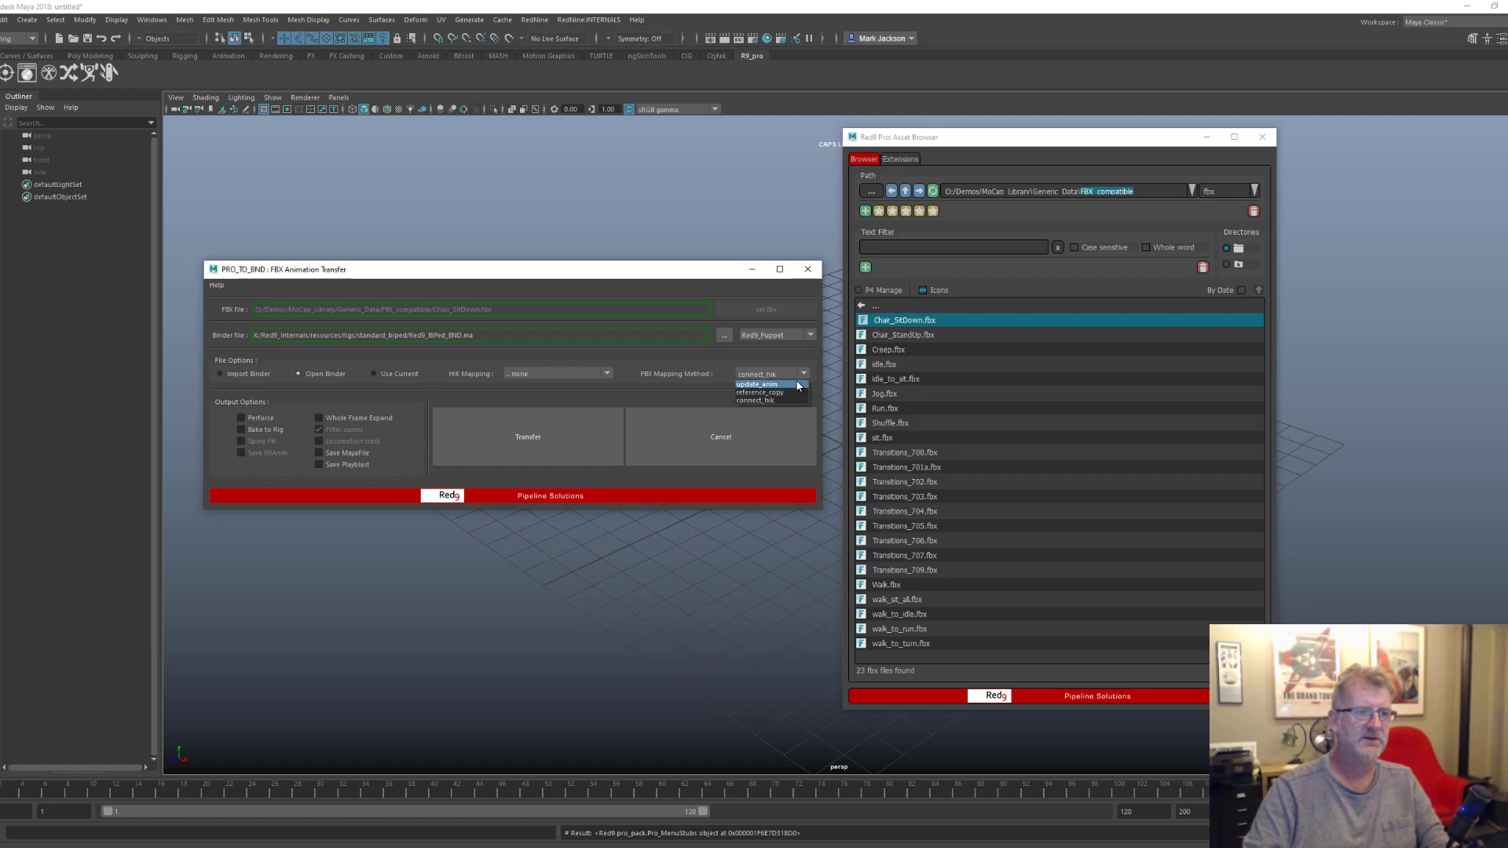
click(797, 385)
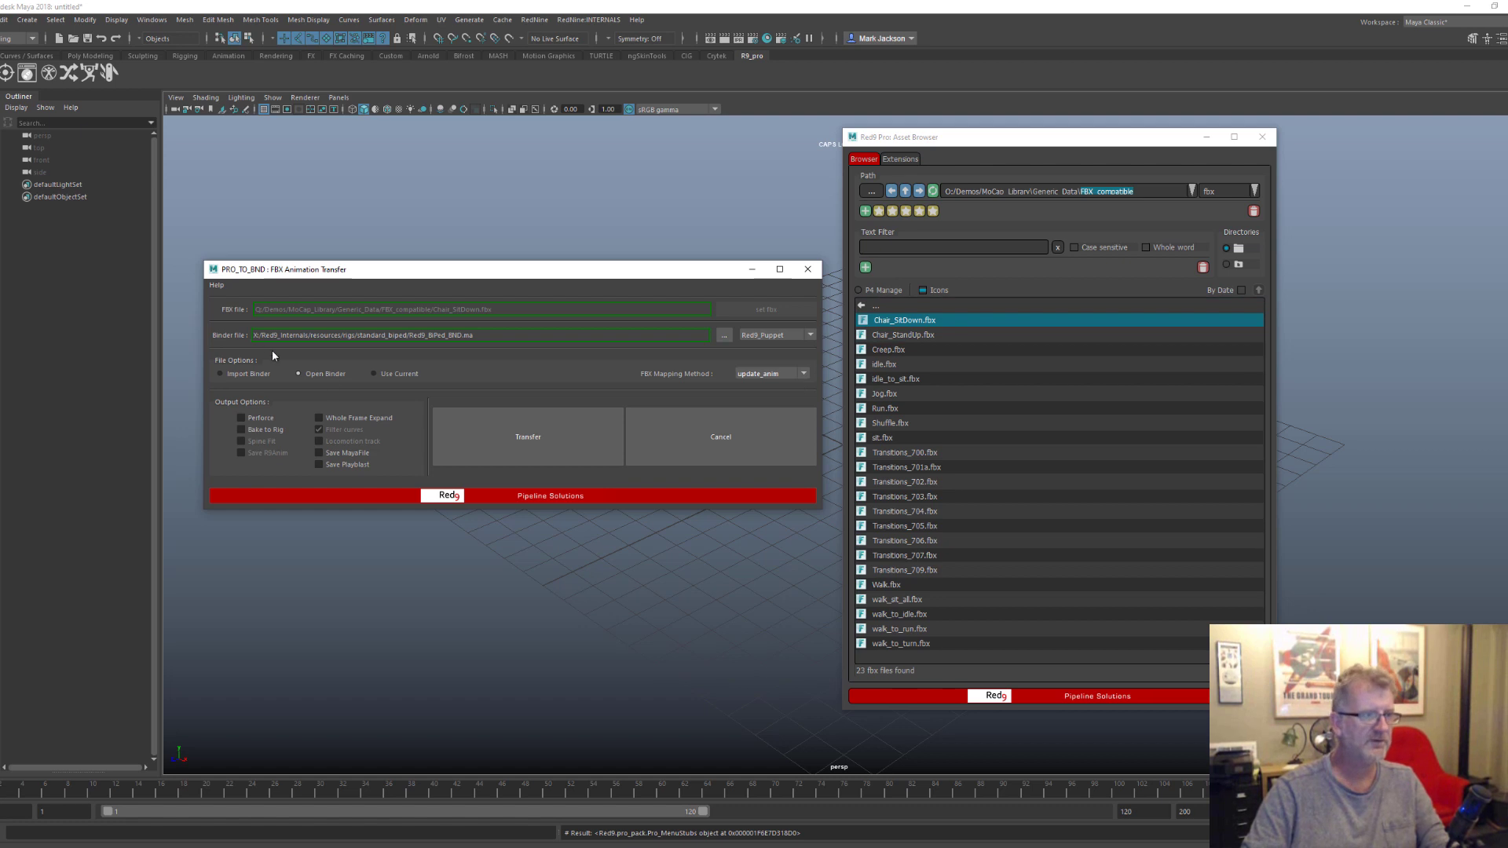
click(768, 374)
click(770, 382)
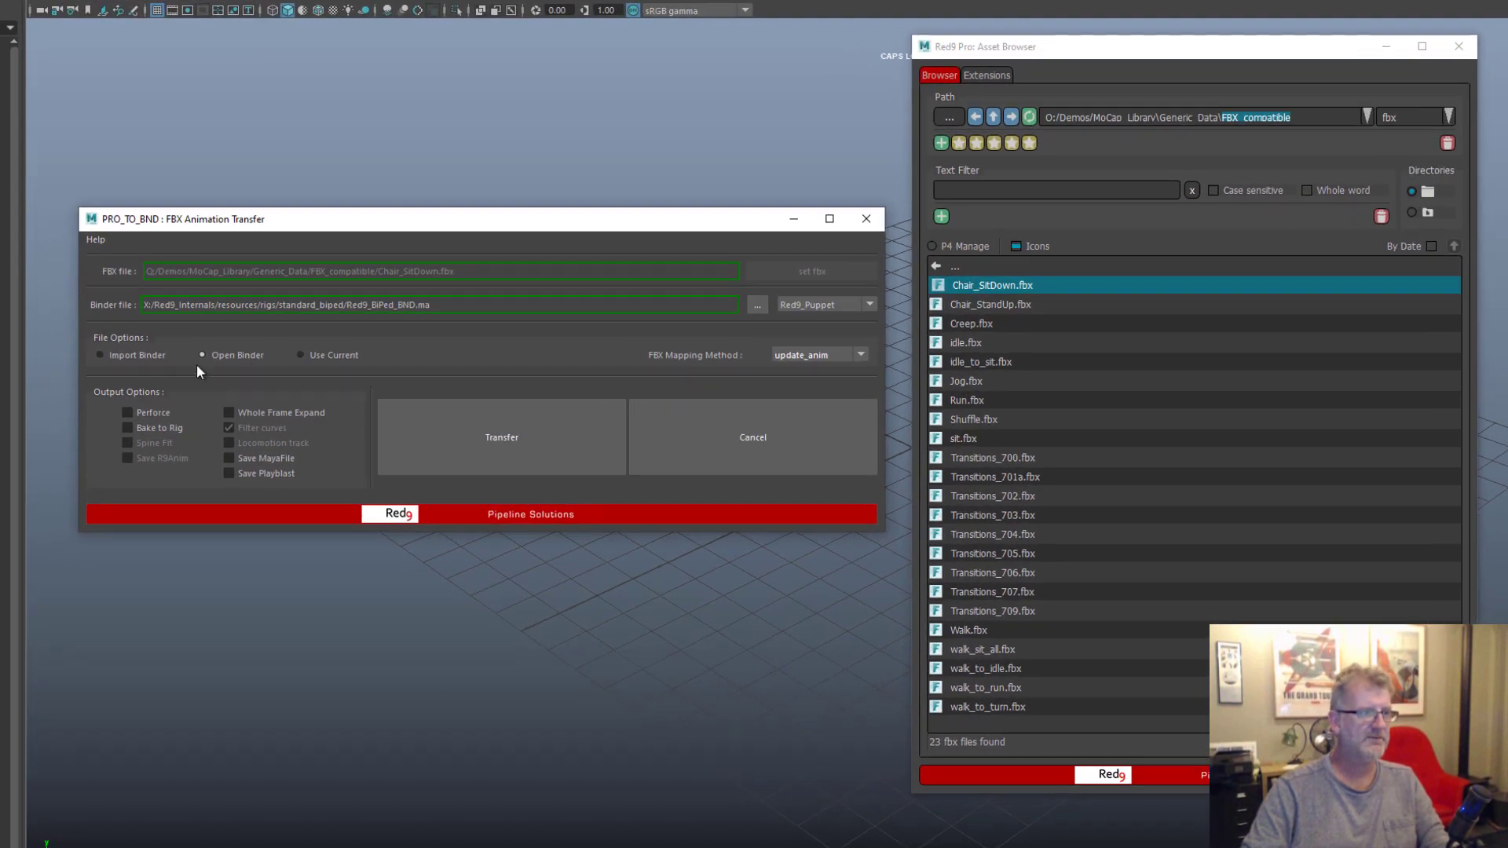
Transfer Chair_SitDown.fbx onto the Red9_Puppet binder and move the asset browser aside to view the rig
click(546, 453)
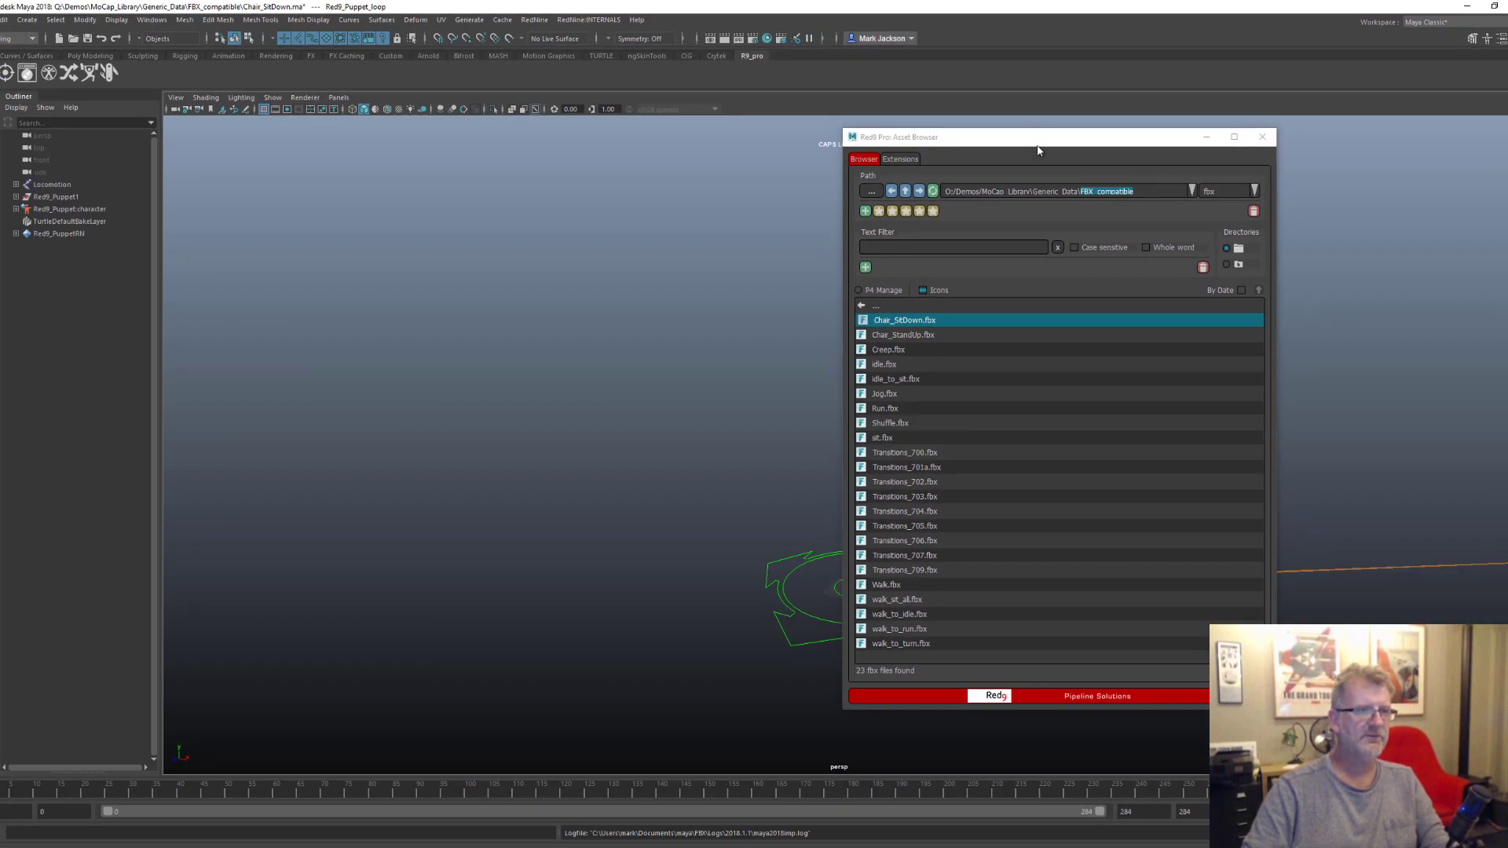
drag(1038, 146, 1206, 120)
scroll(797, 588, down, 5)
click(651, 622)
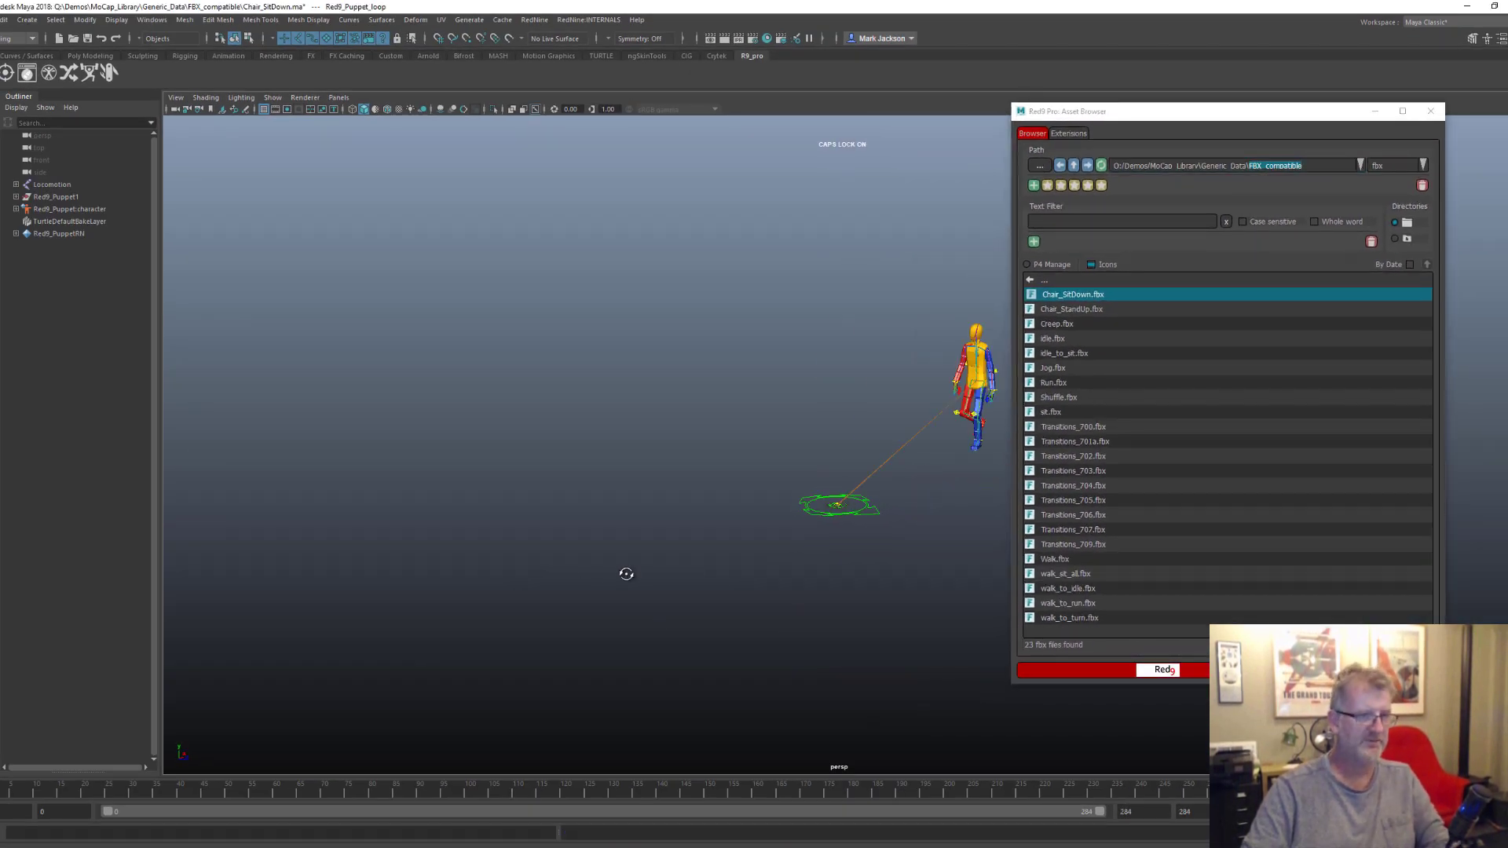
Scrub through the transferred Chair_SitDown animation and frame the puppet rig in the perspective view
drag(17, 797, 439, 792)
alt+right_drag(518, 699, 1186, 524)
click(106, 795)
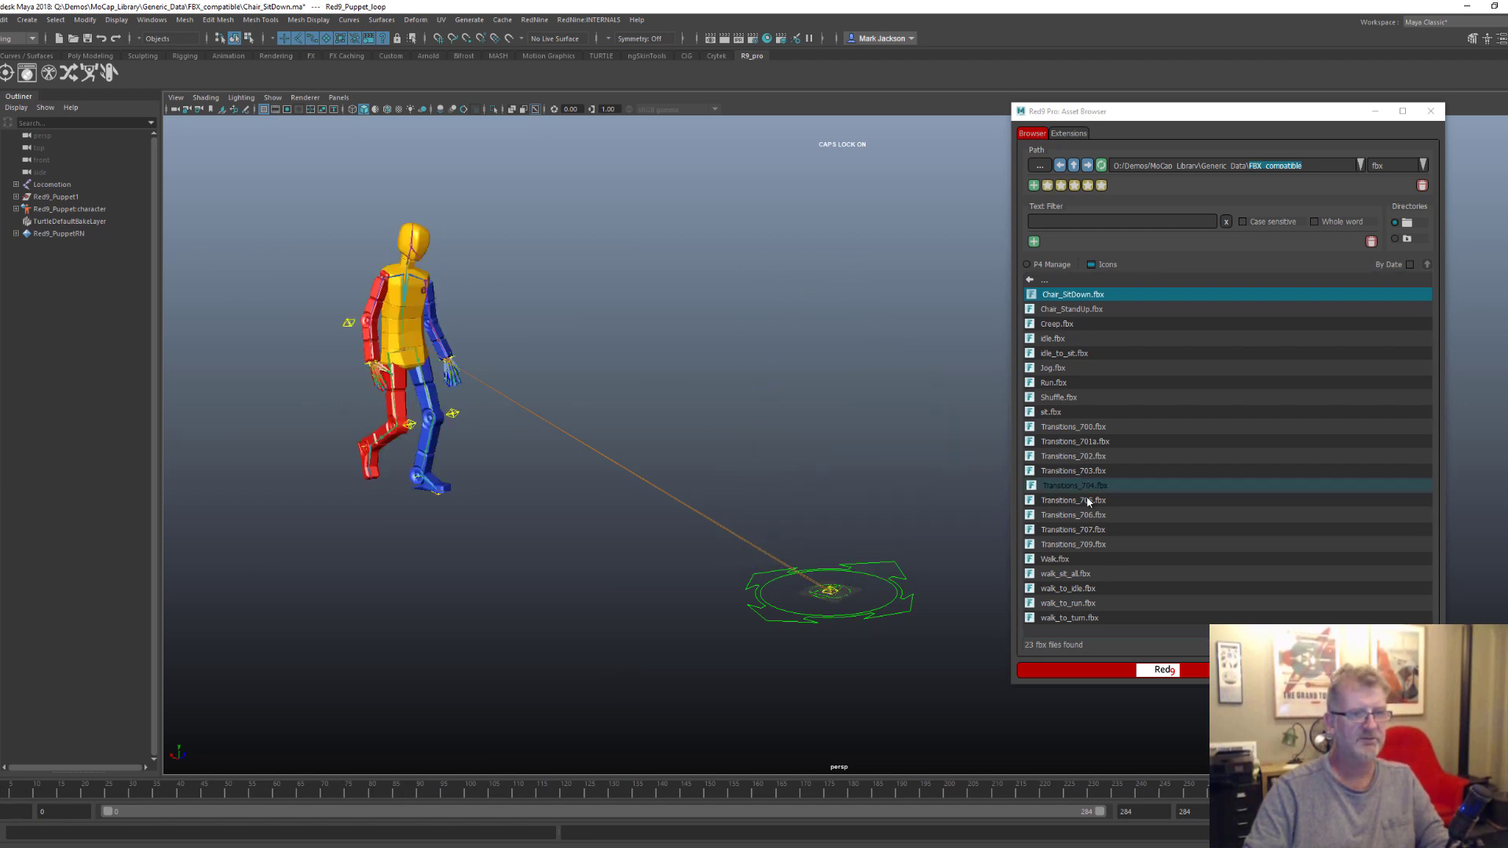
Update the rig's animation directly from Transitions_706.fbx and scrub the timeline to review the motion
right_click(1096, 520)
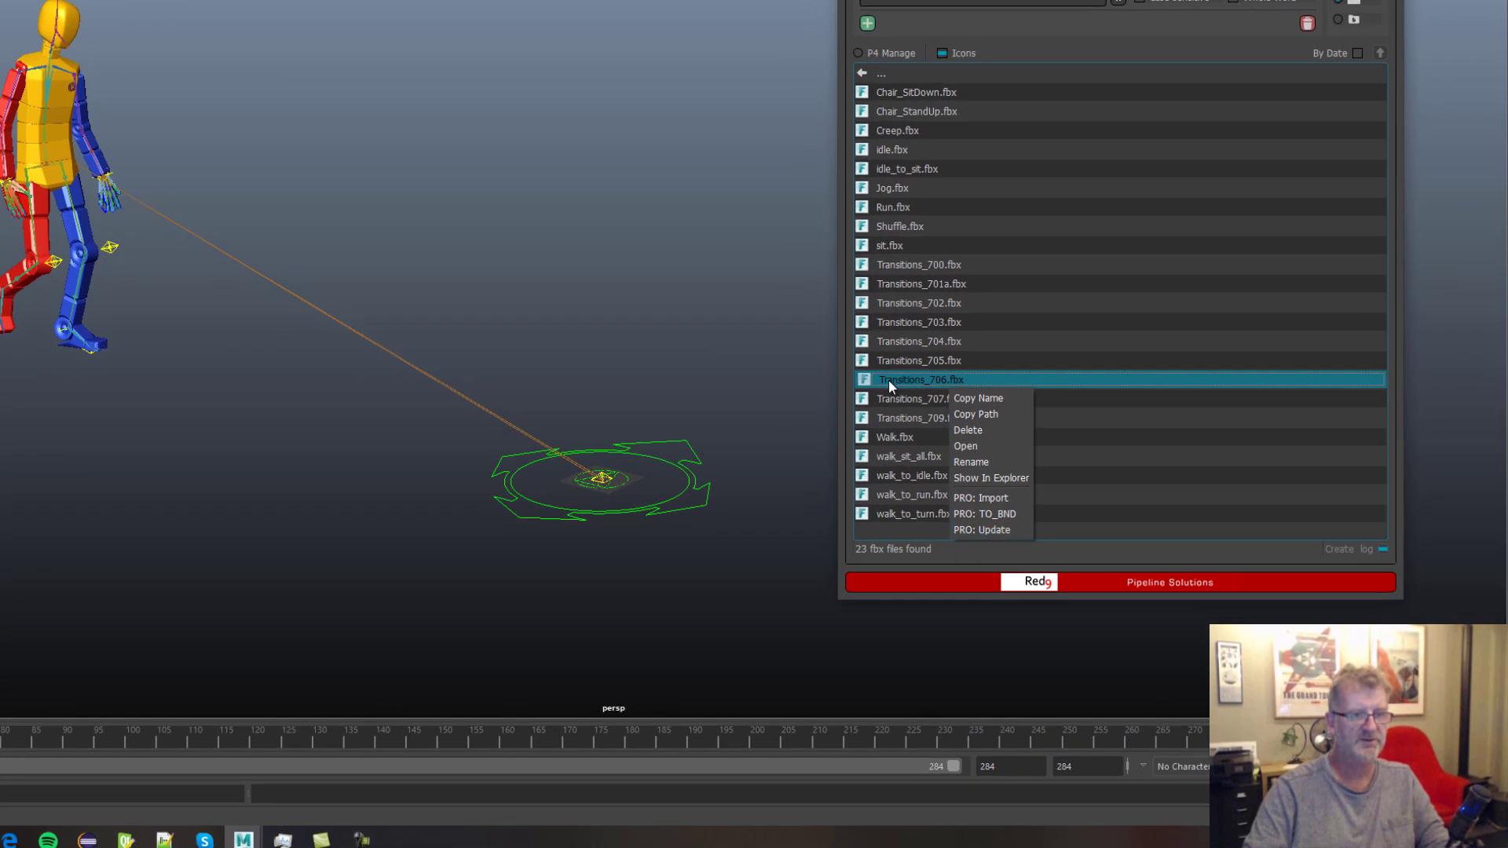
click(999, 529)
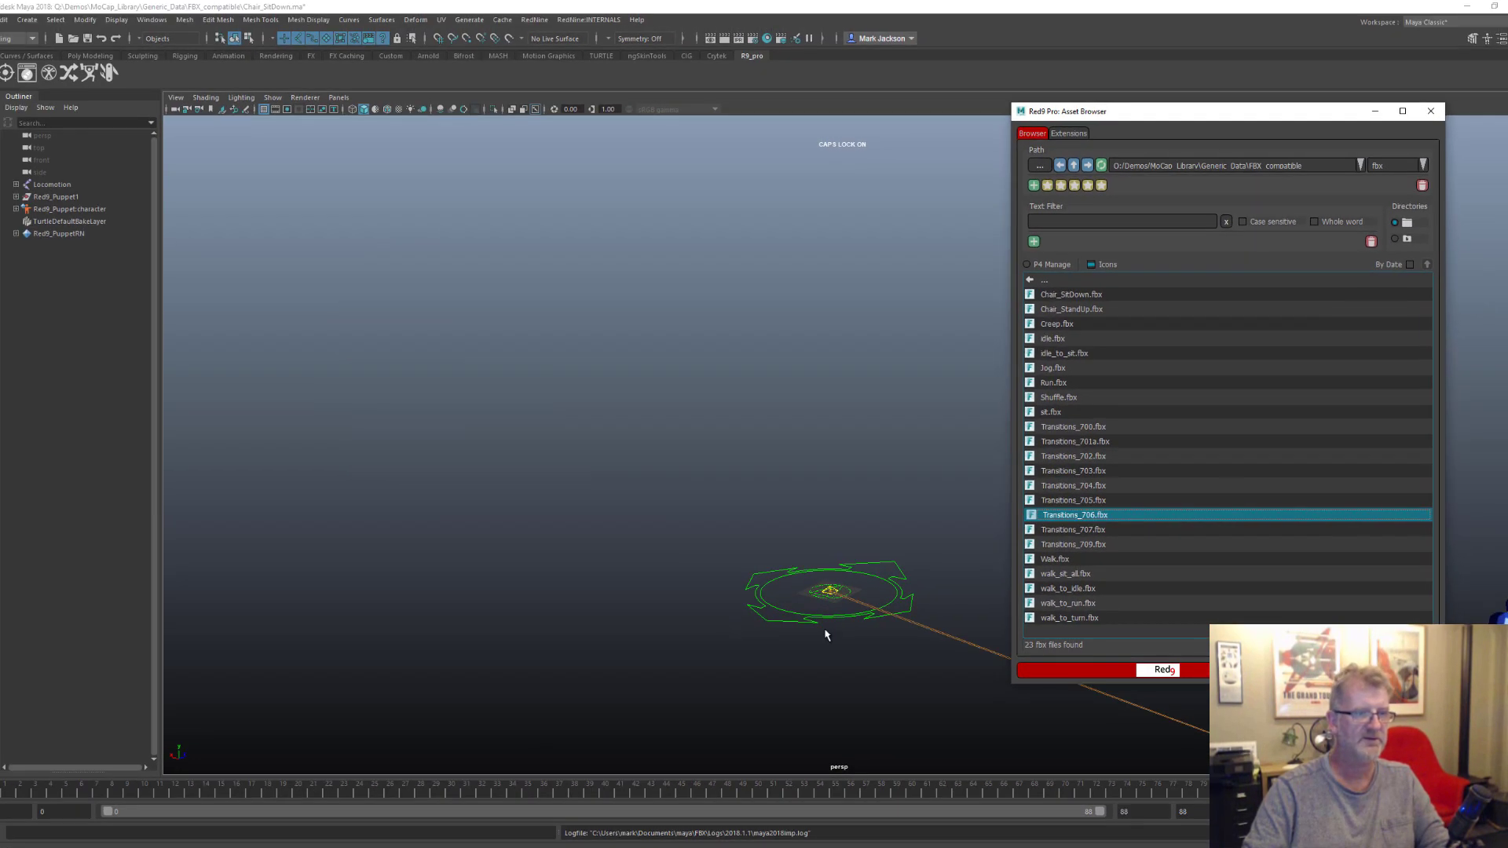
drag(124, 787, 942, 789)
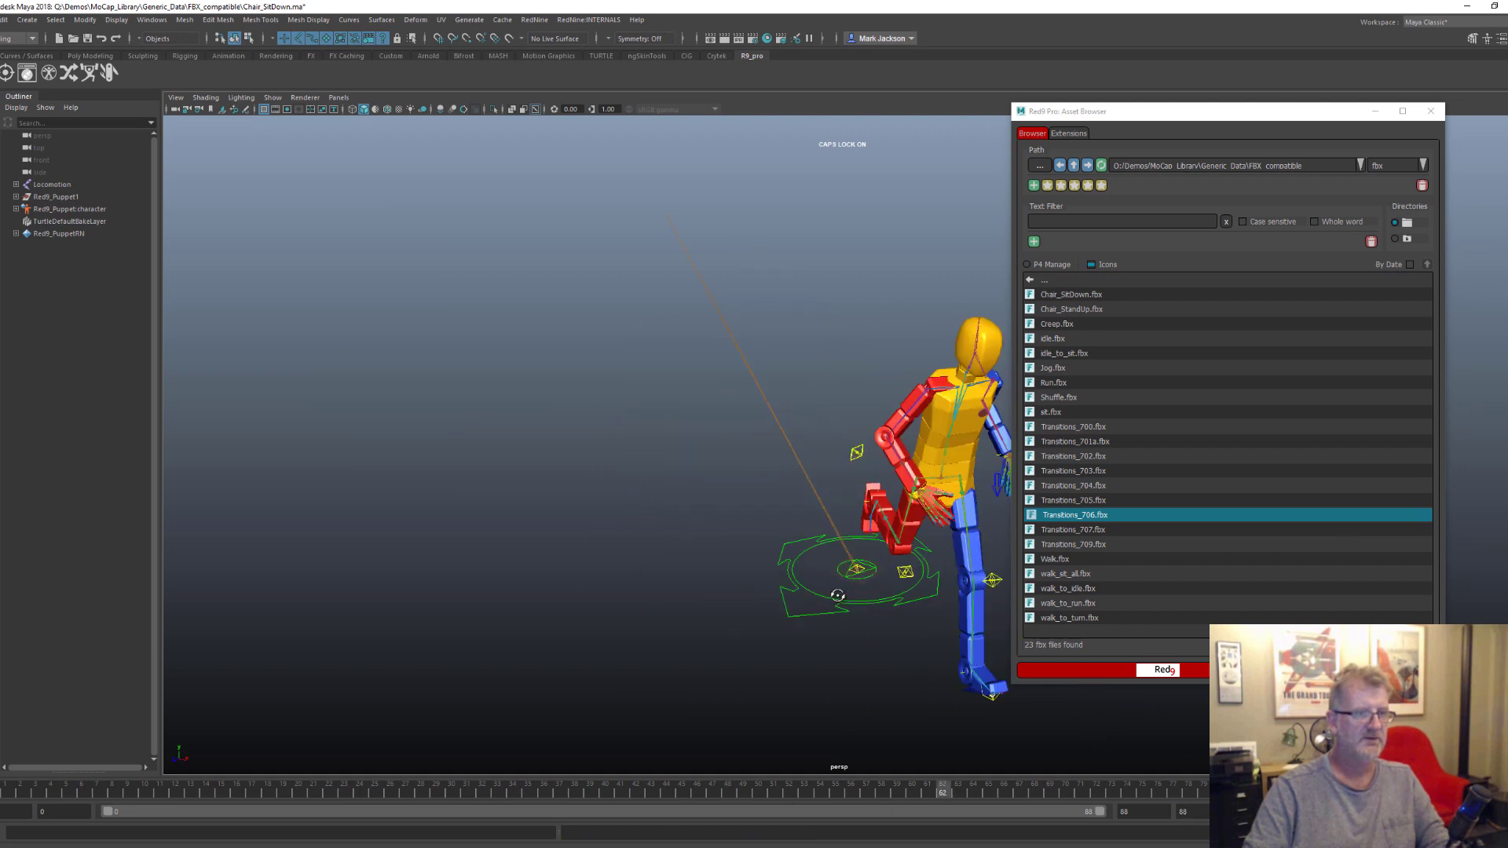
scroll(869, 577, down, 3)
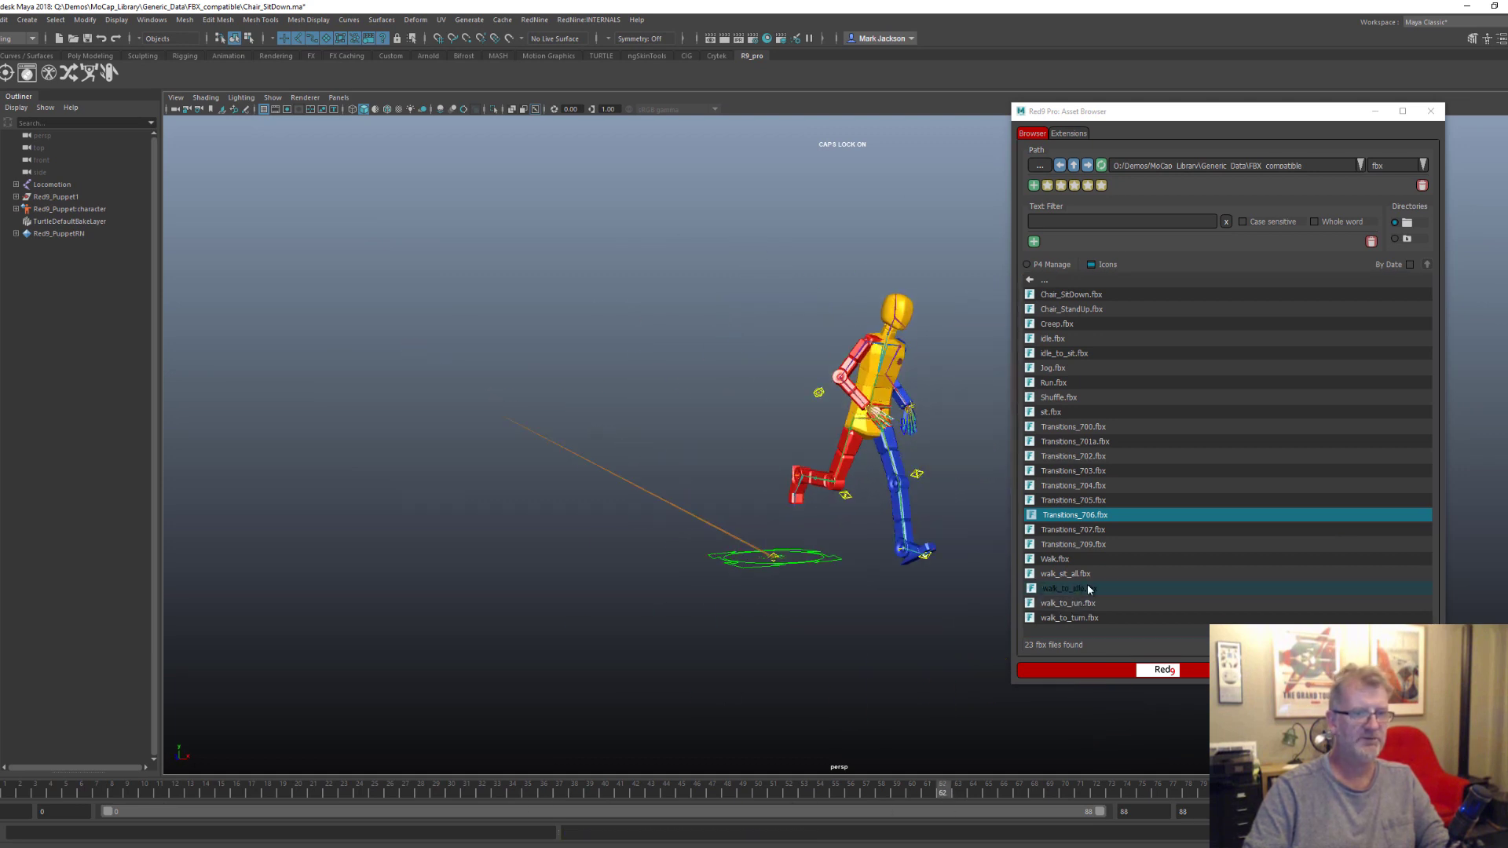
Update the rig's animation from Transitions_700.fbx, and again from Shuffle.fbx
click(1082, 427)
right_click(1083, 427)
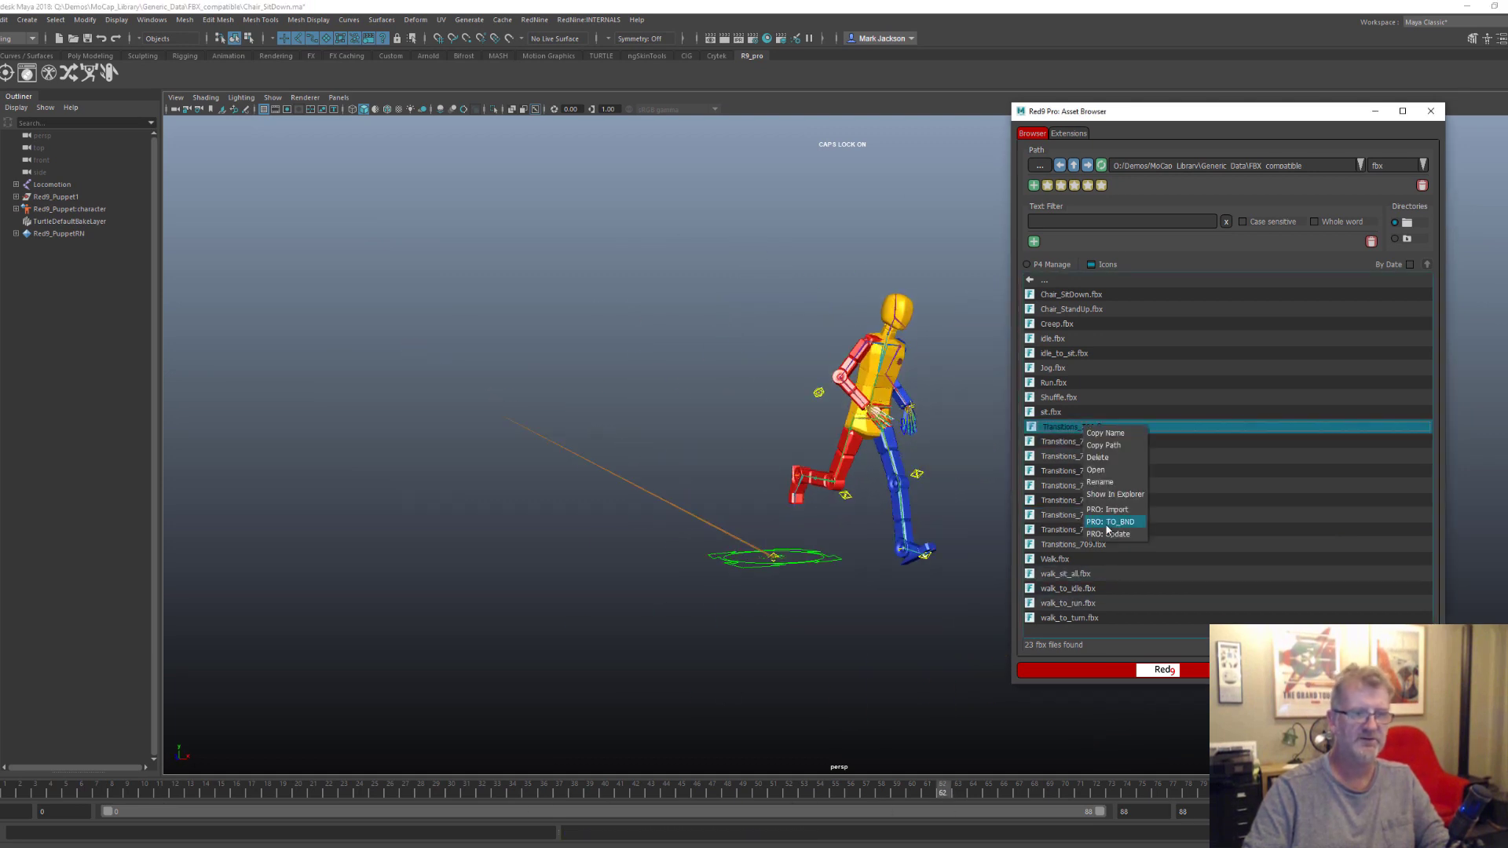
click(1108, 534)
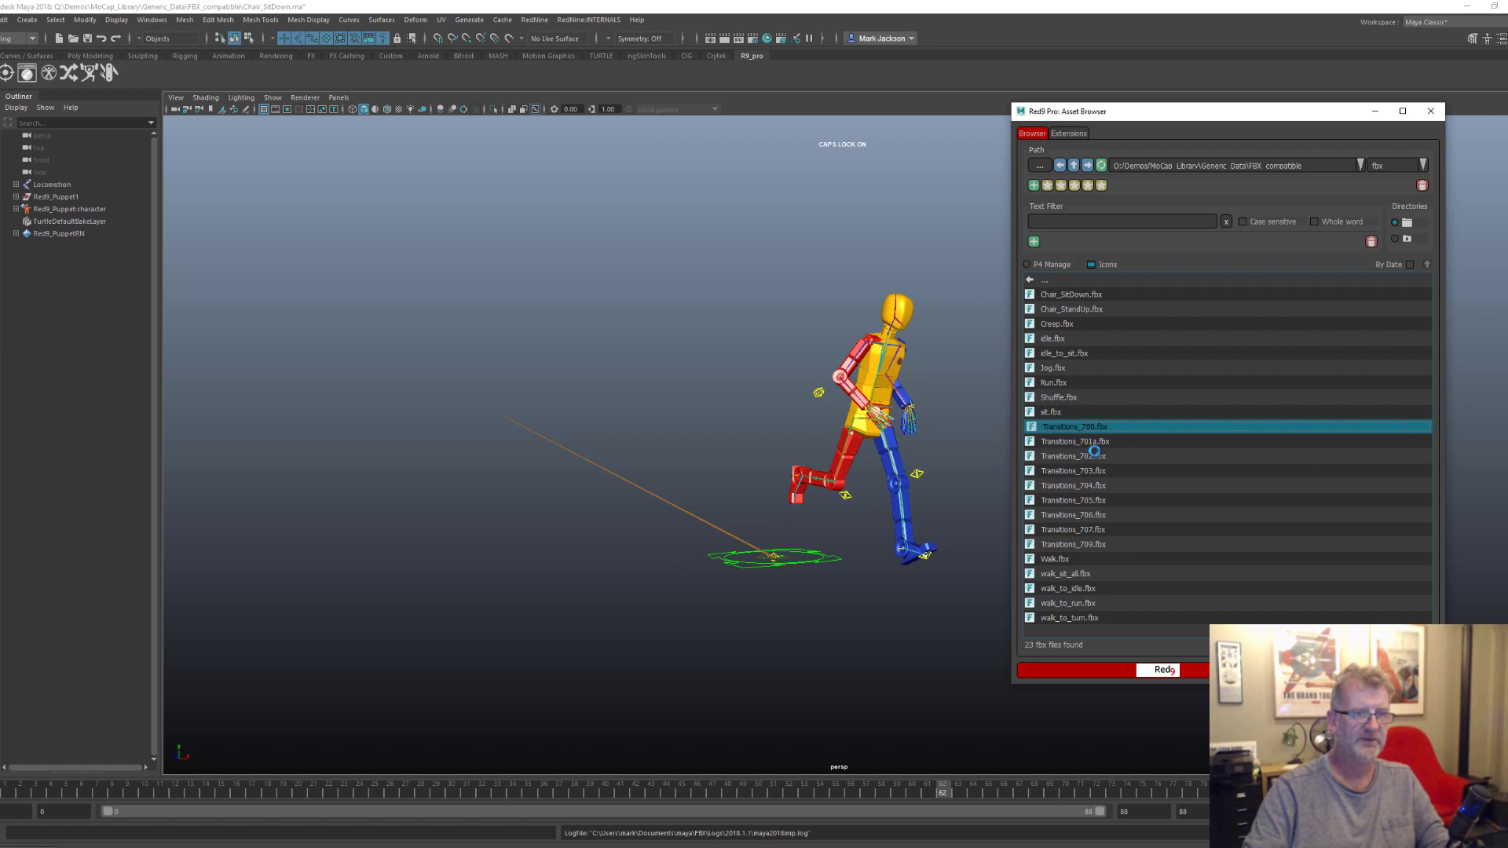
click(1084, 398)
right_click(1086, 399)
click(1082, 512)
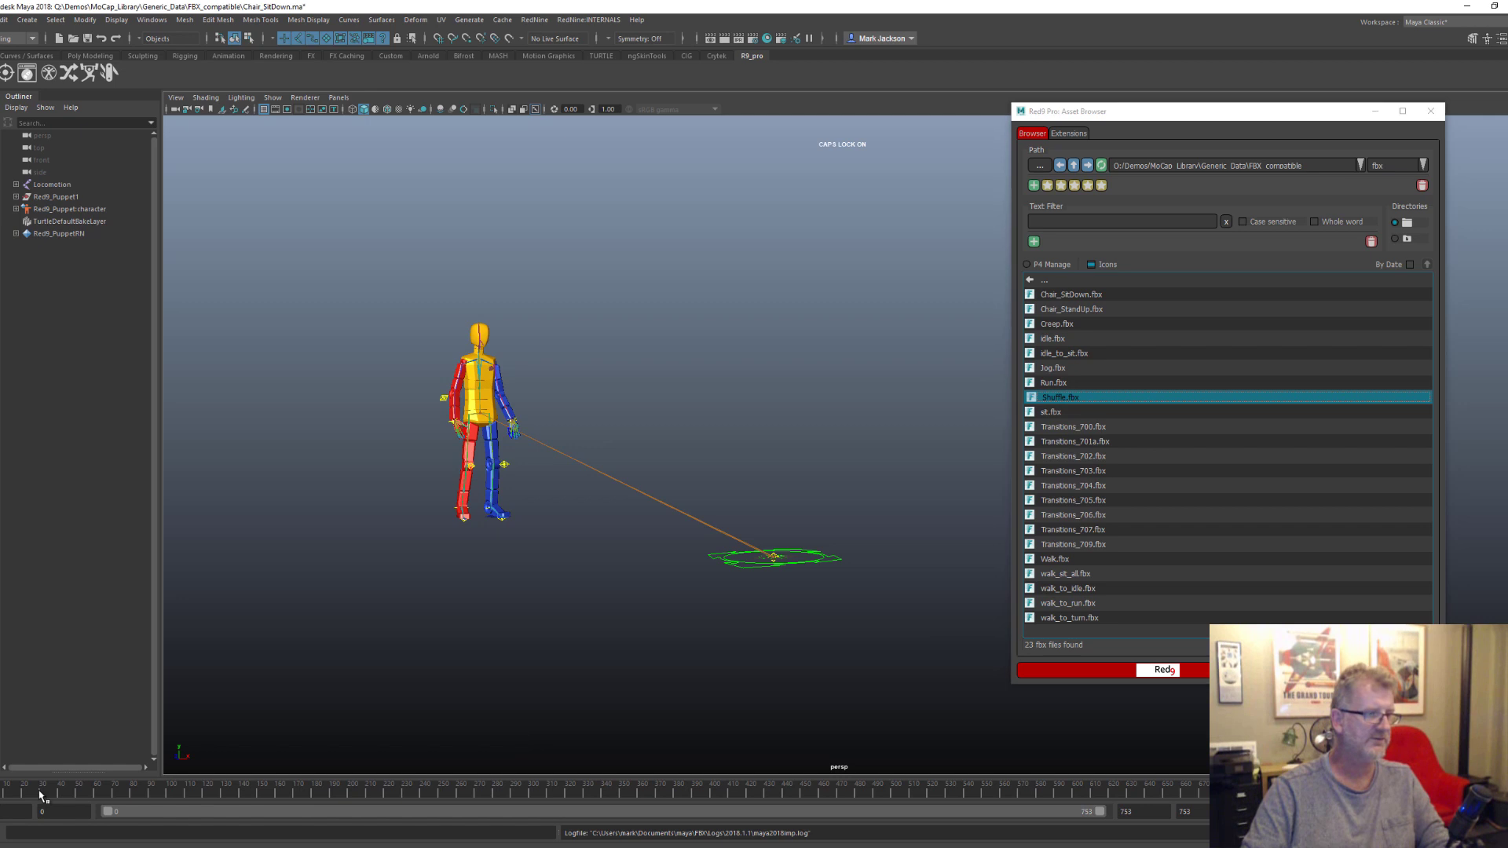
Update the rig's animation from Transitions_704.fbx
click(1085, 485)
right_click(1086, 487)
click(1111, 587)
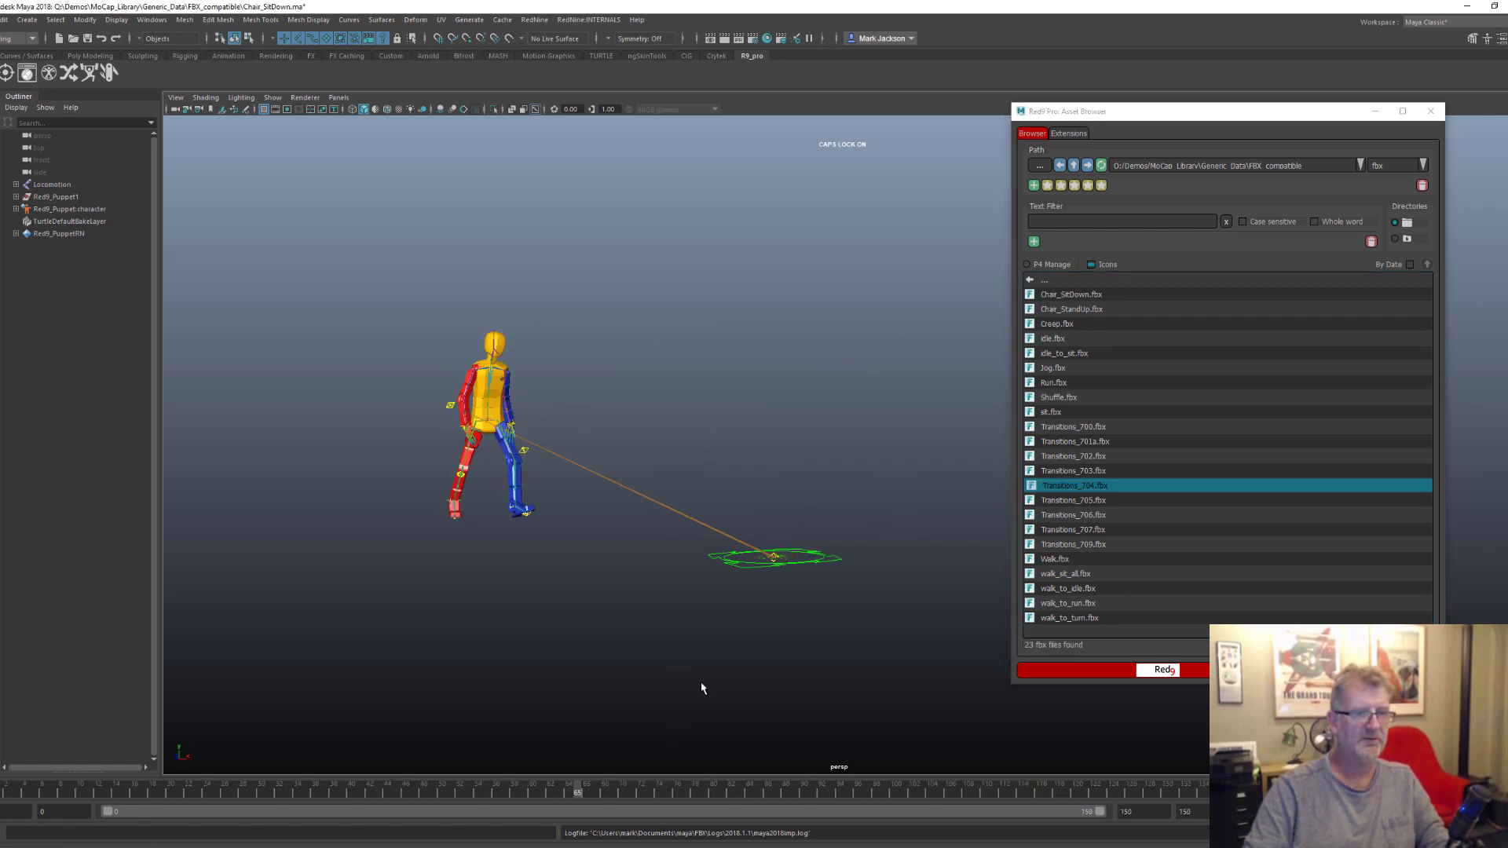
Open the PRO_TO_BND transfer for all FBX files in the FBX_compatible folder and enable Bake to Rig
click(1207, 399)
key(ctrl+a)
right_click(1128, 424)
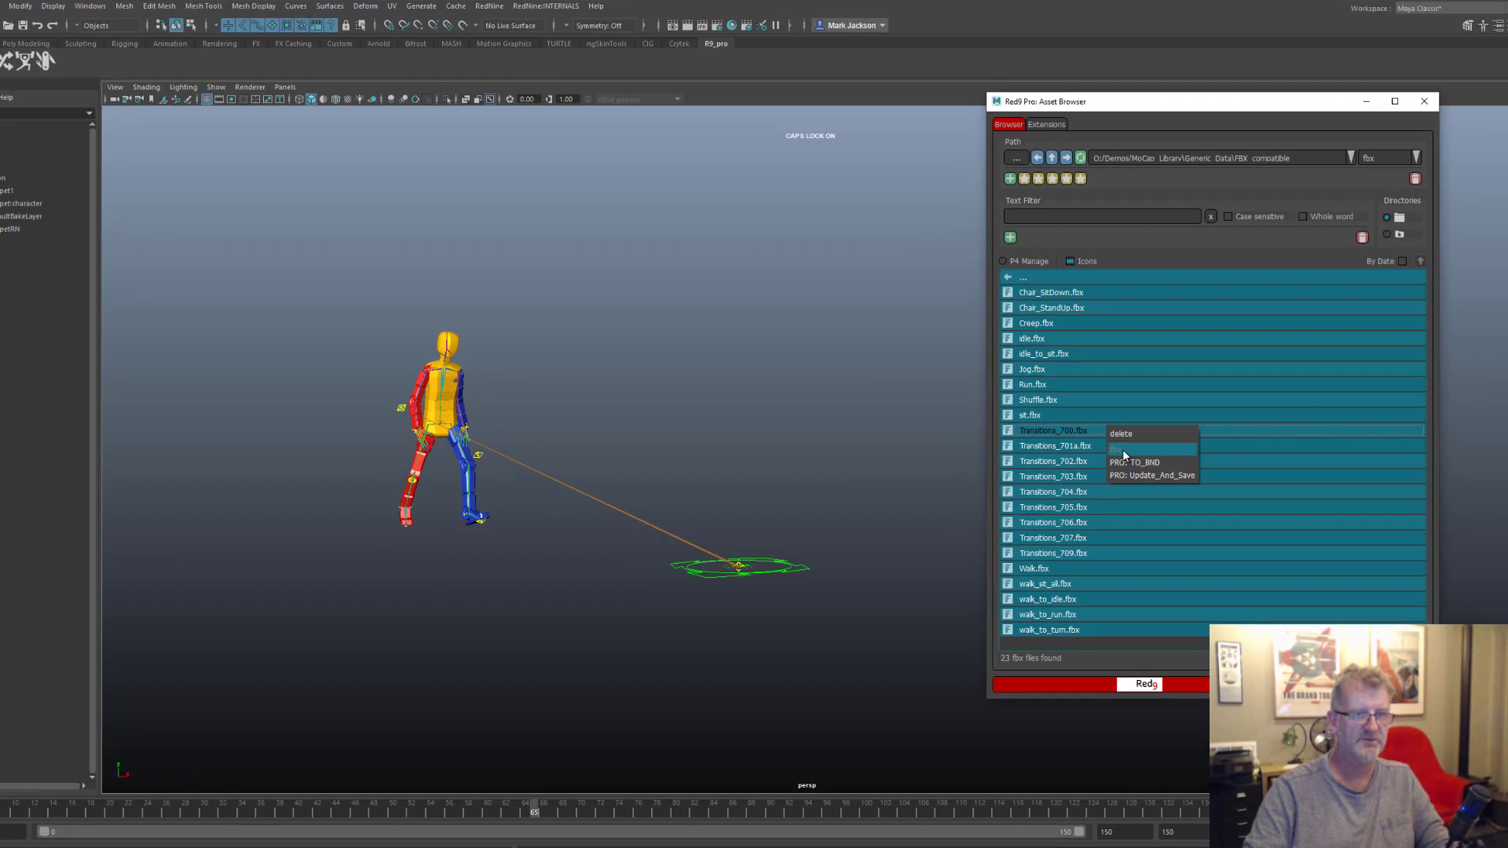
click(1132, 462)
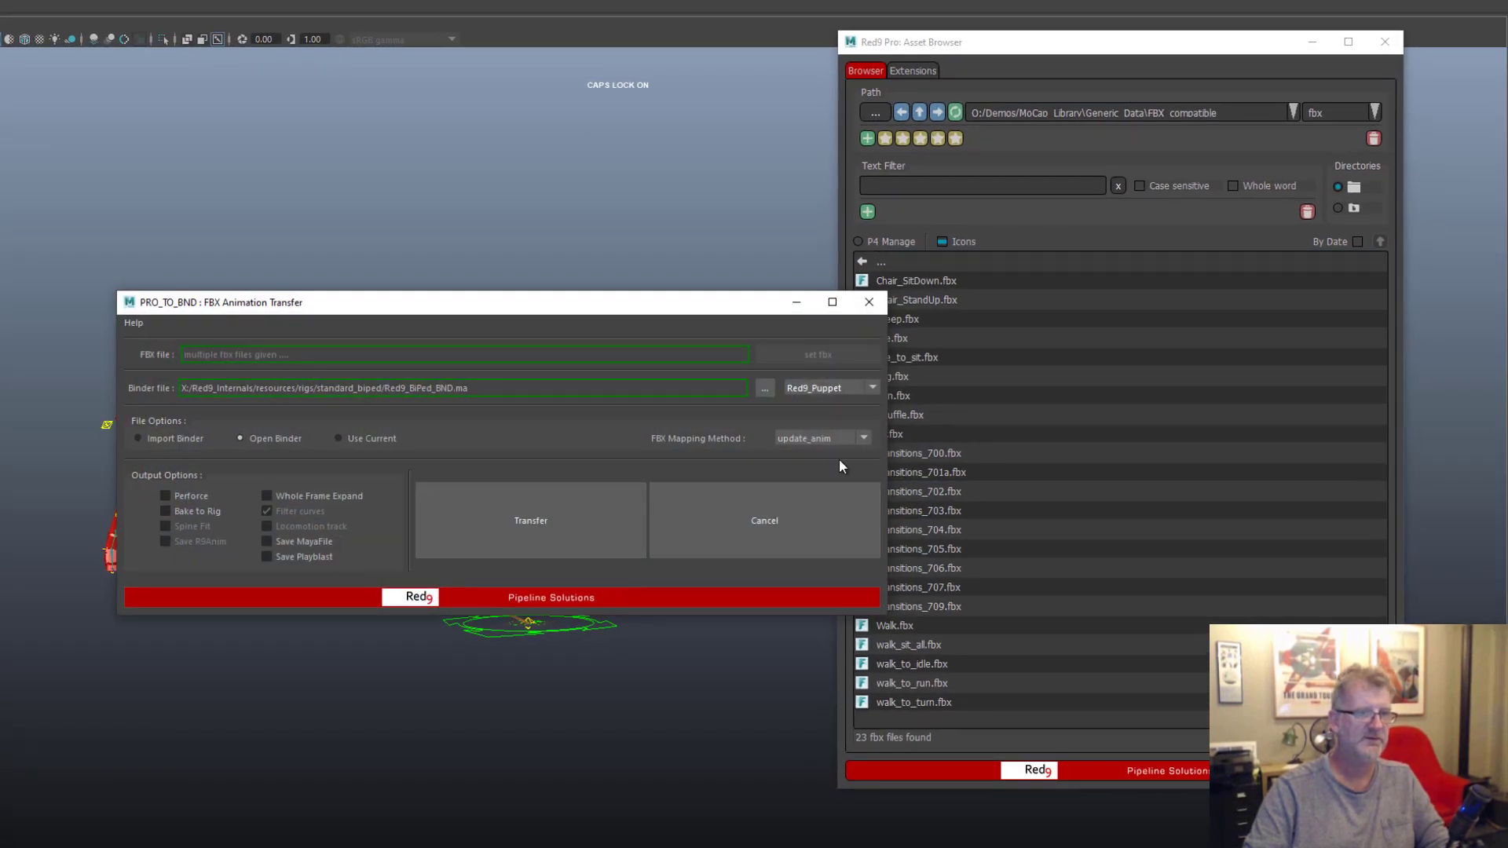
click(182, 511)
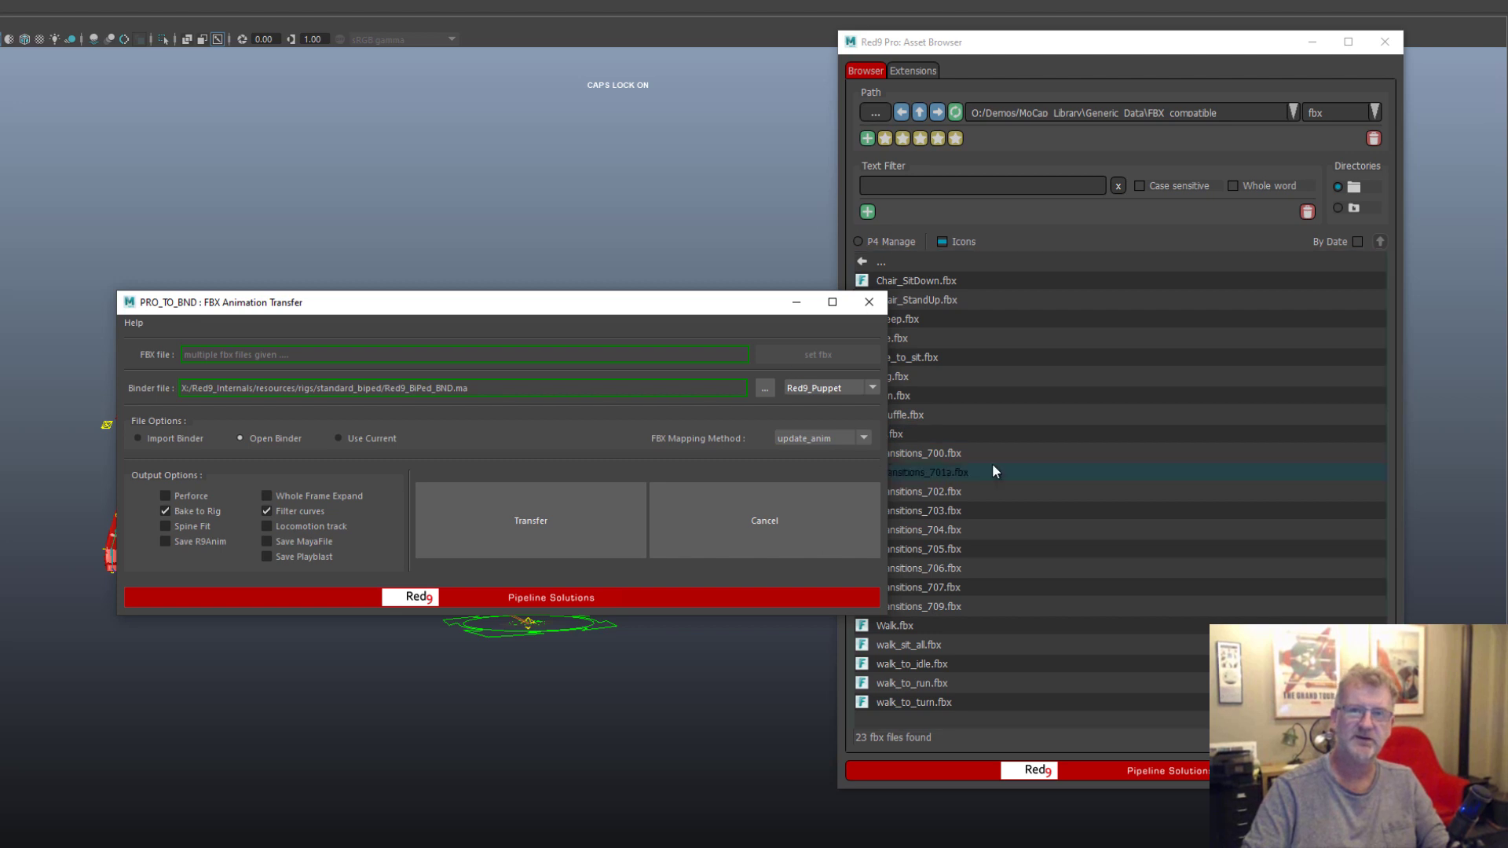
Try the reference_copy and connect_hik options as the FBX mapping method for the batch transfer
click(825, 443)
click(836, 462)
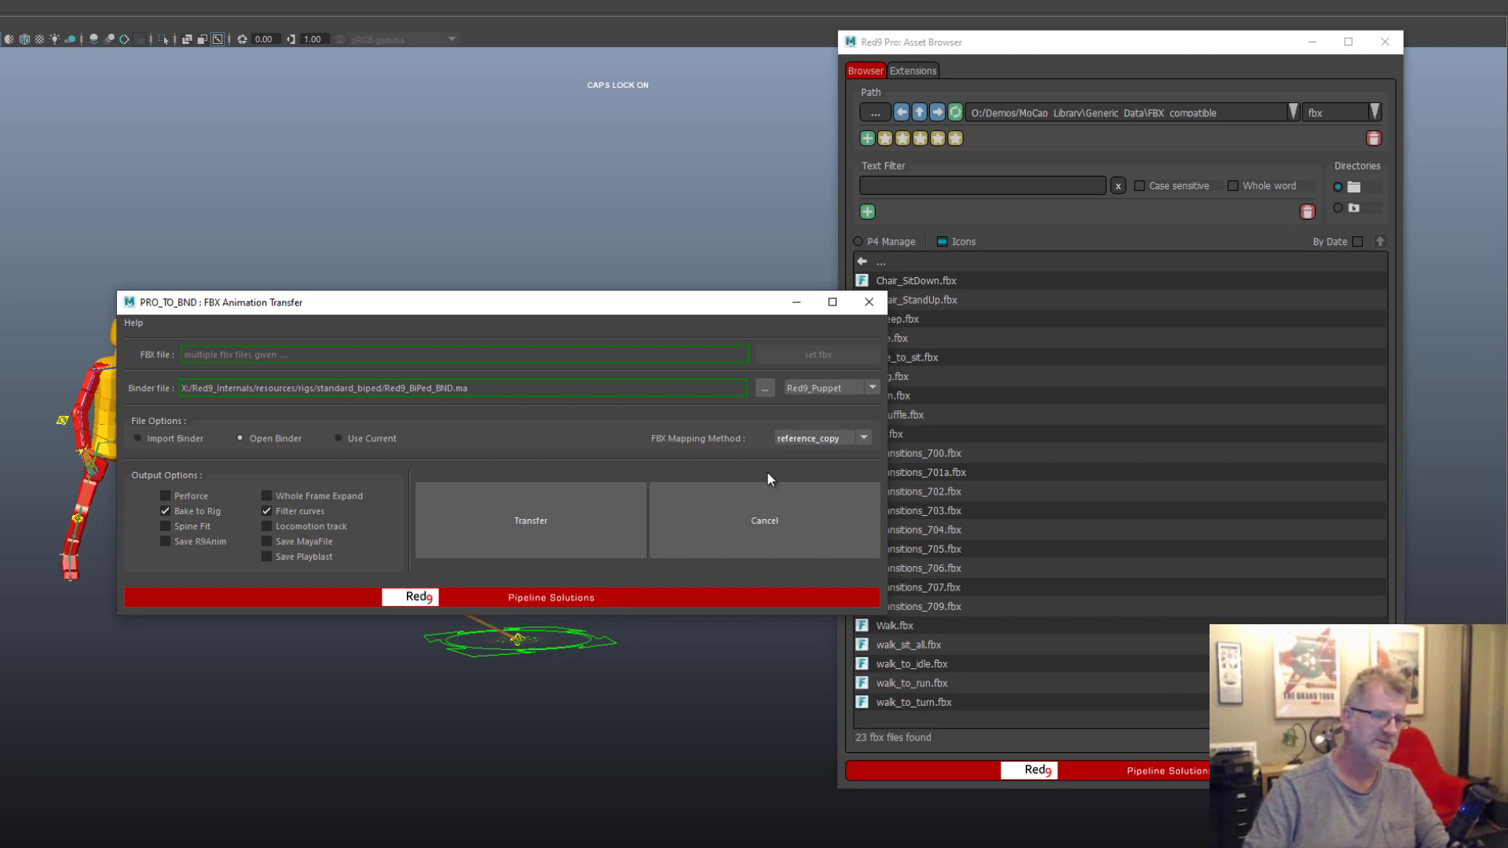
click(863, 437)
click(840, 473)
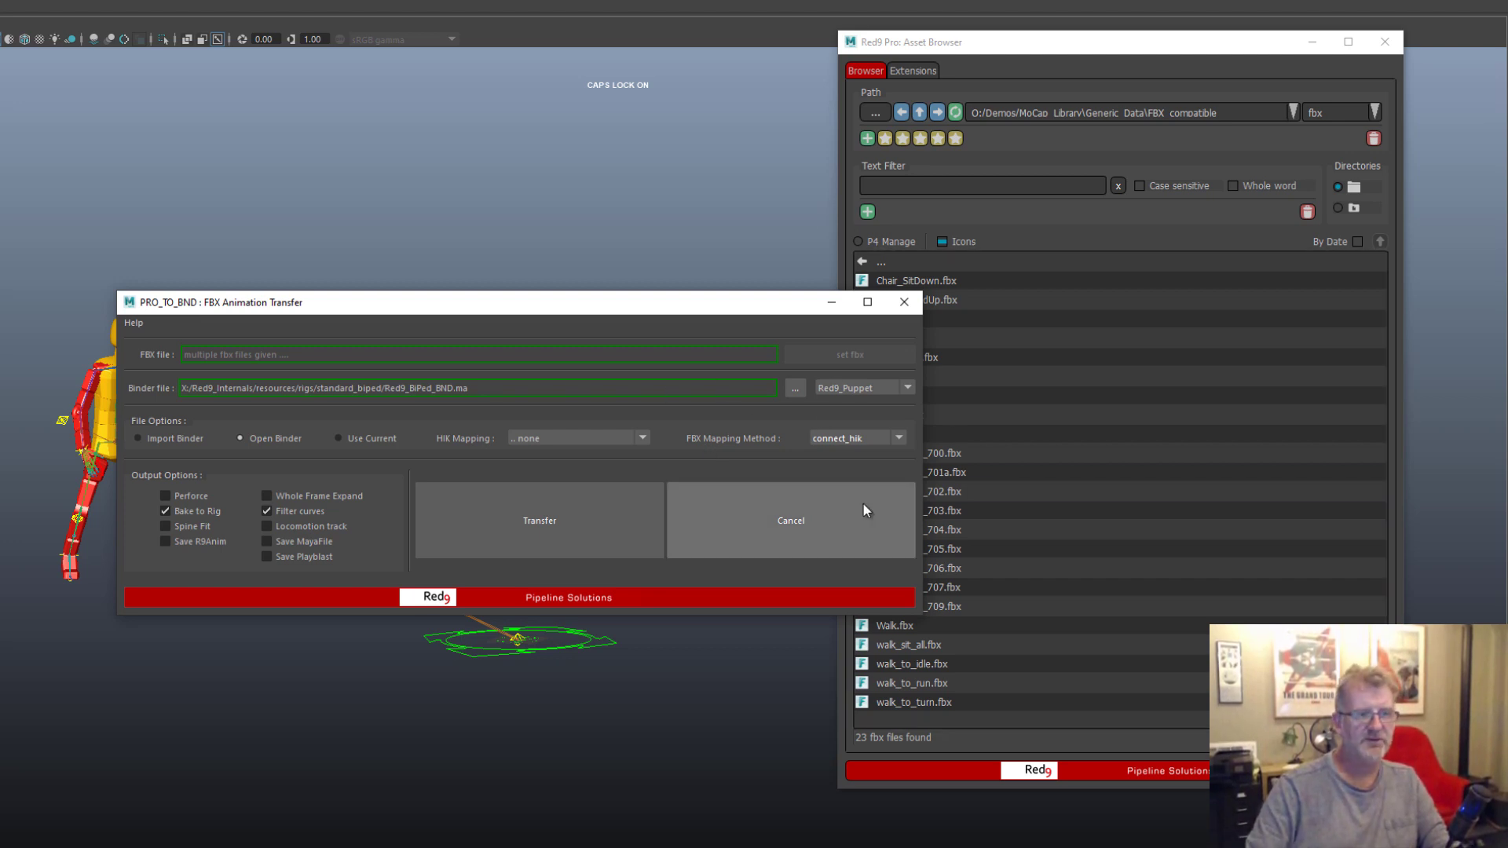
Browse the bookmarked folders to No_HIK_uncompatible_skeleton and close the animation transfer dialog without transferring
click(954, 138)
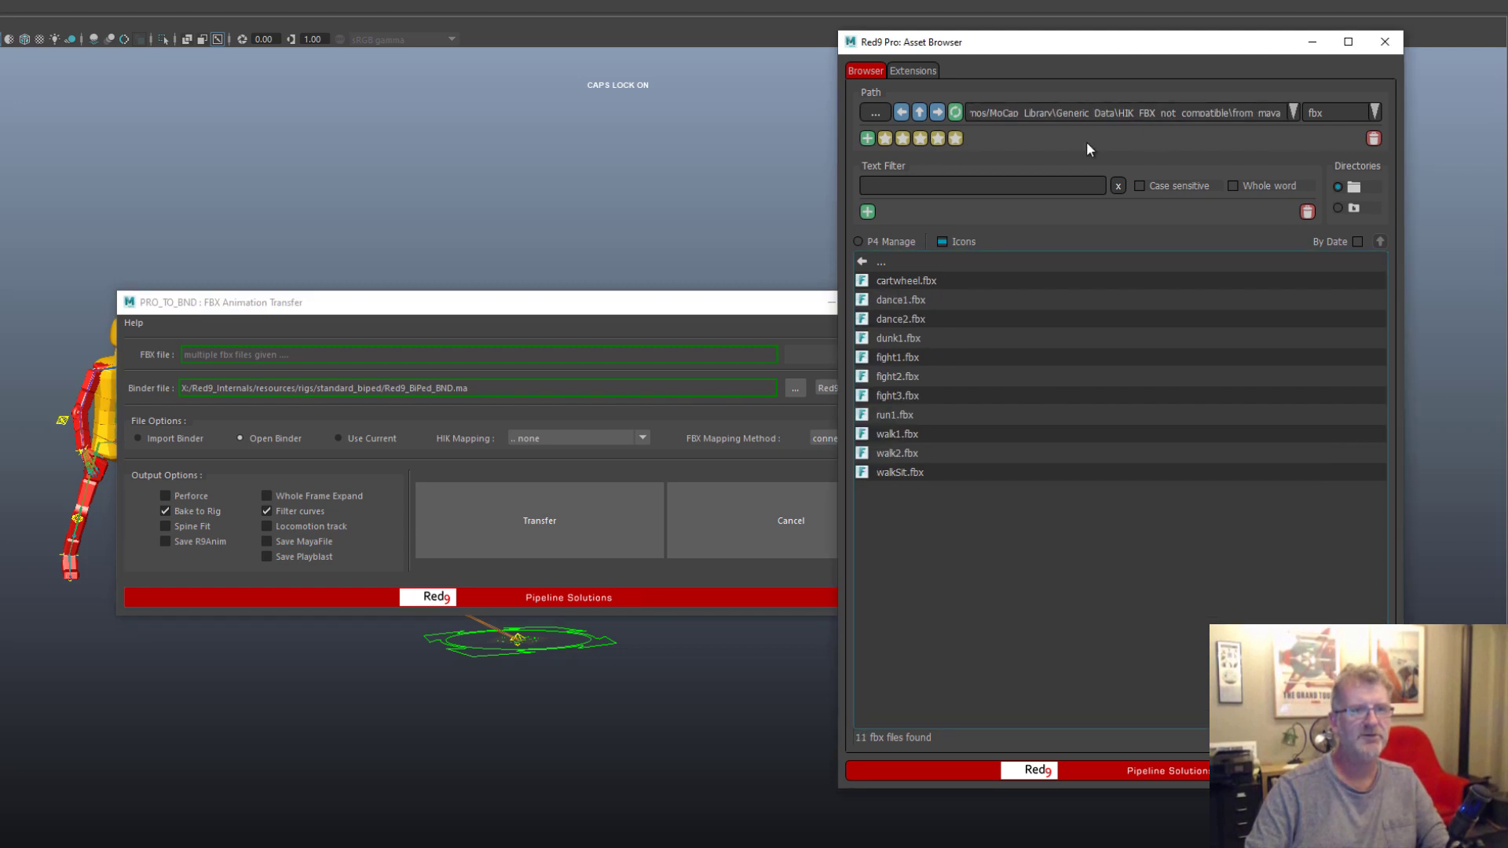
click(937, 140)
click(923, 136)
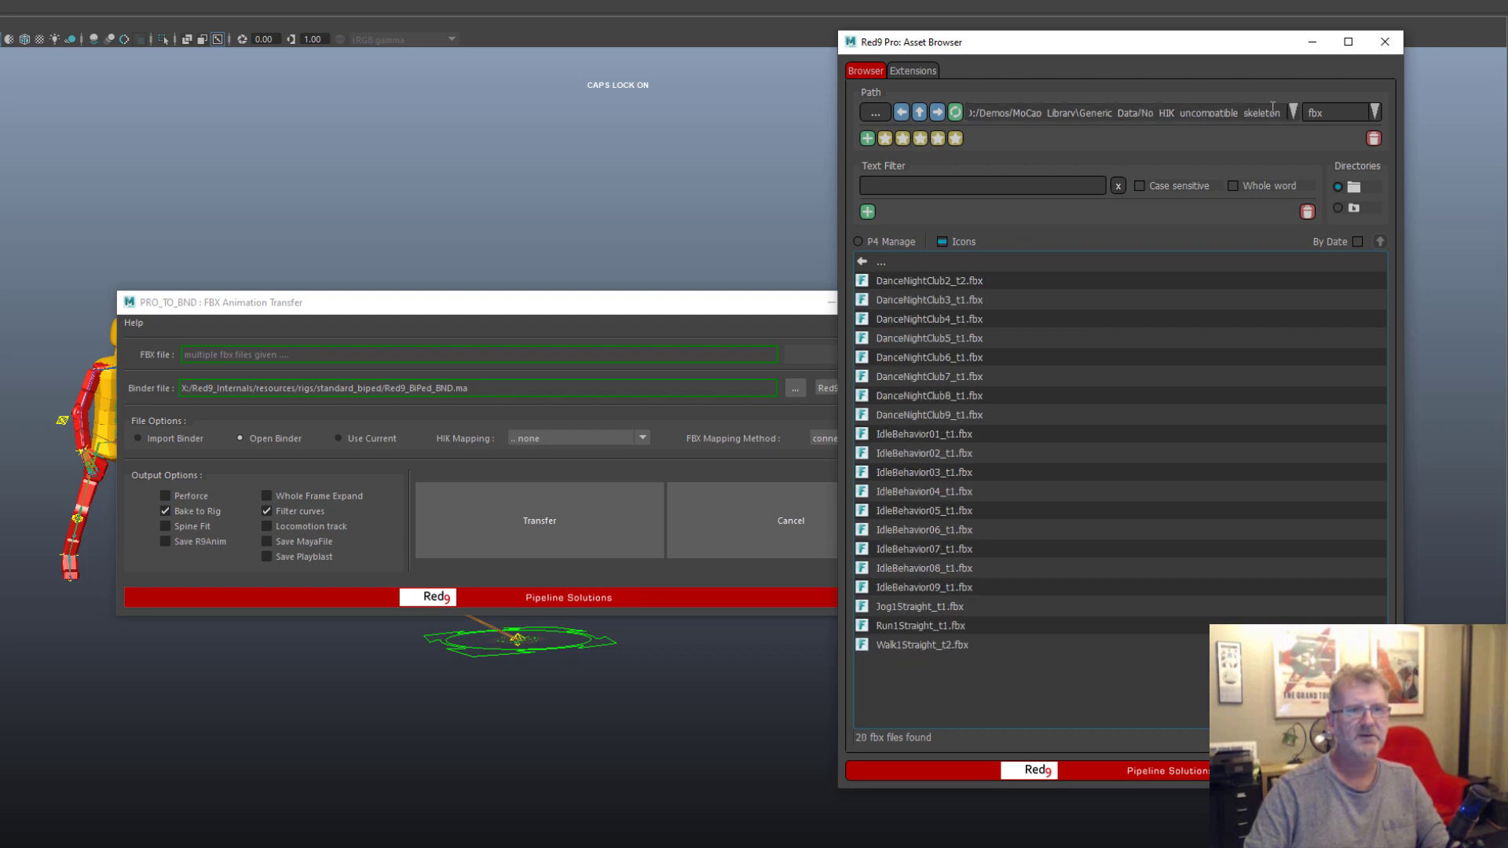
click(988, 415)
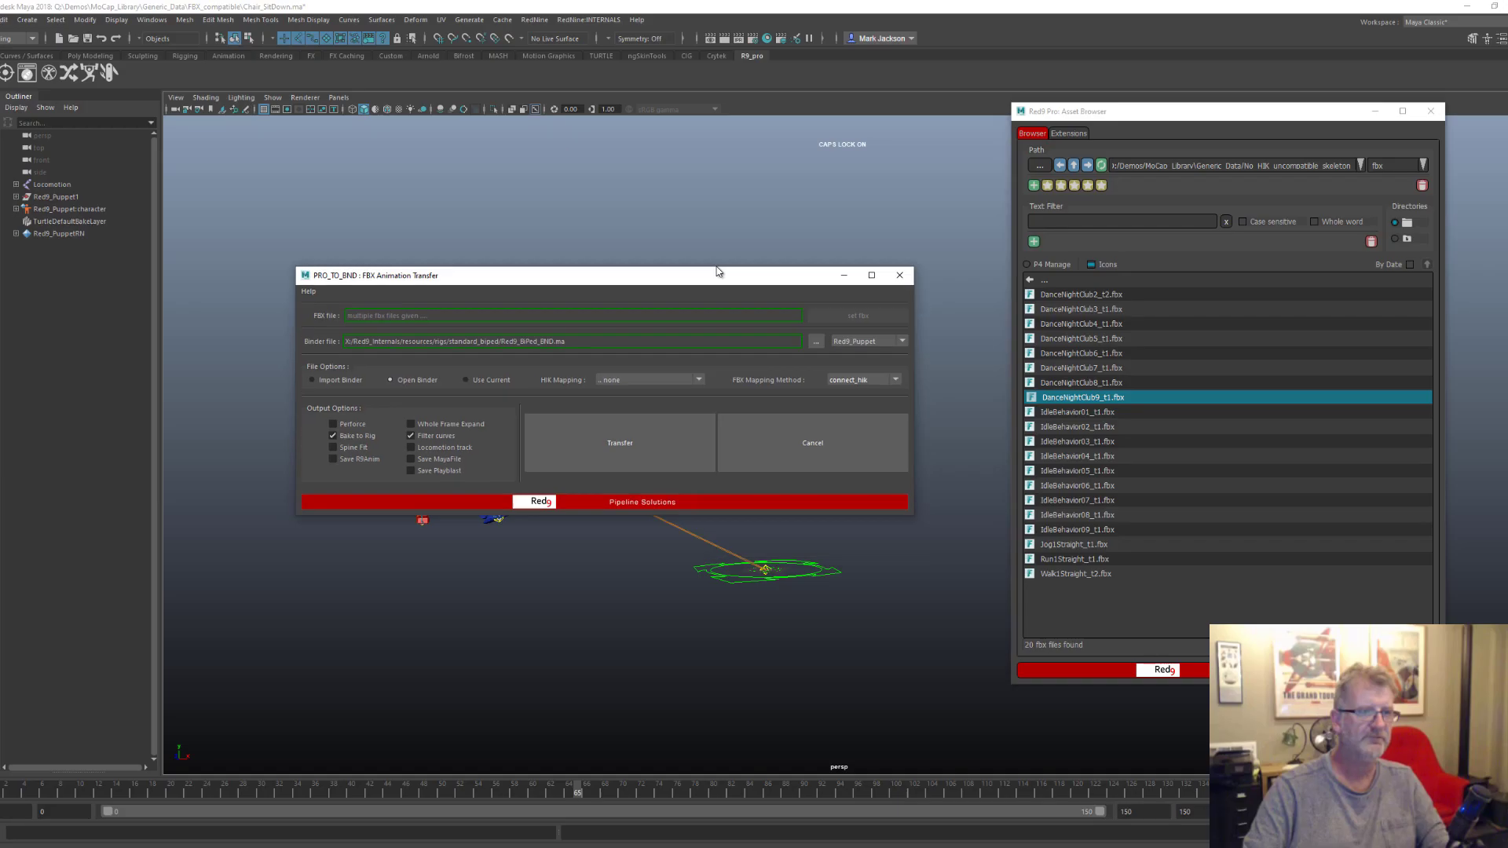
drag(717, 269, 770, 503)
click(949, 498)
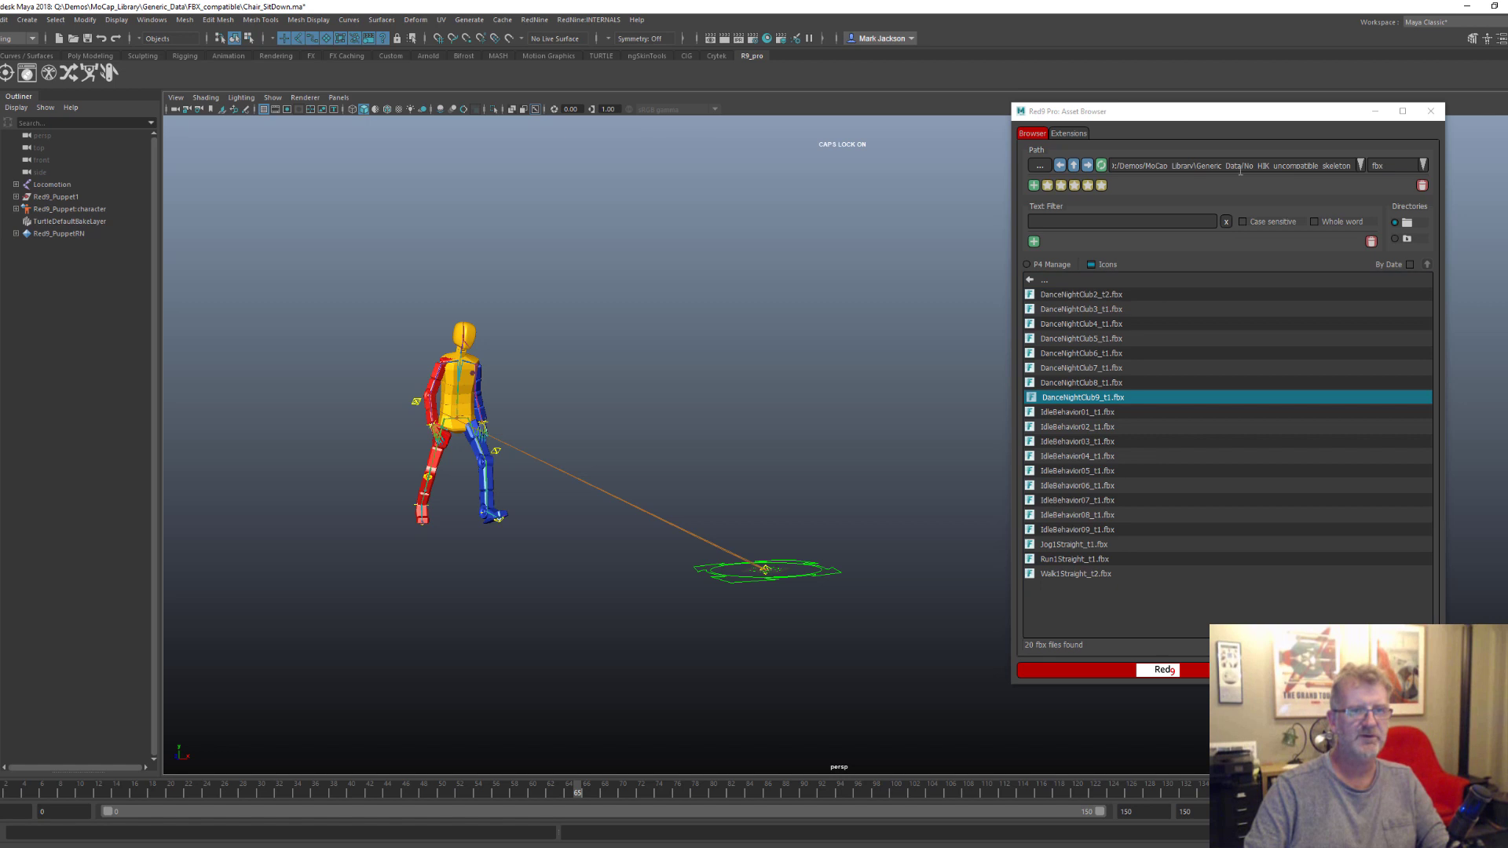
Filter the folder to ma files and open T_POSE.ma without saving the current scene
click(1421, 165)
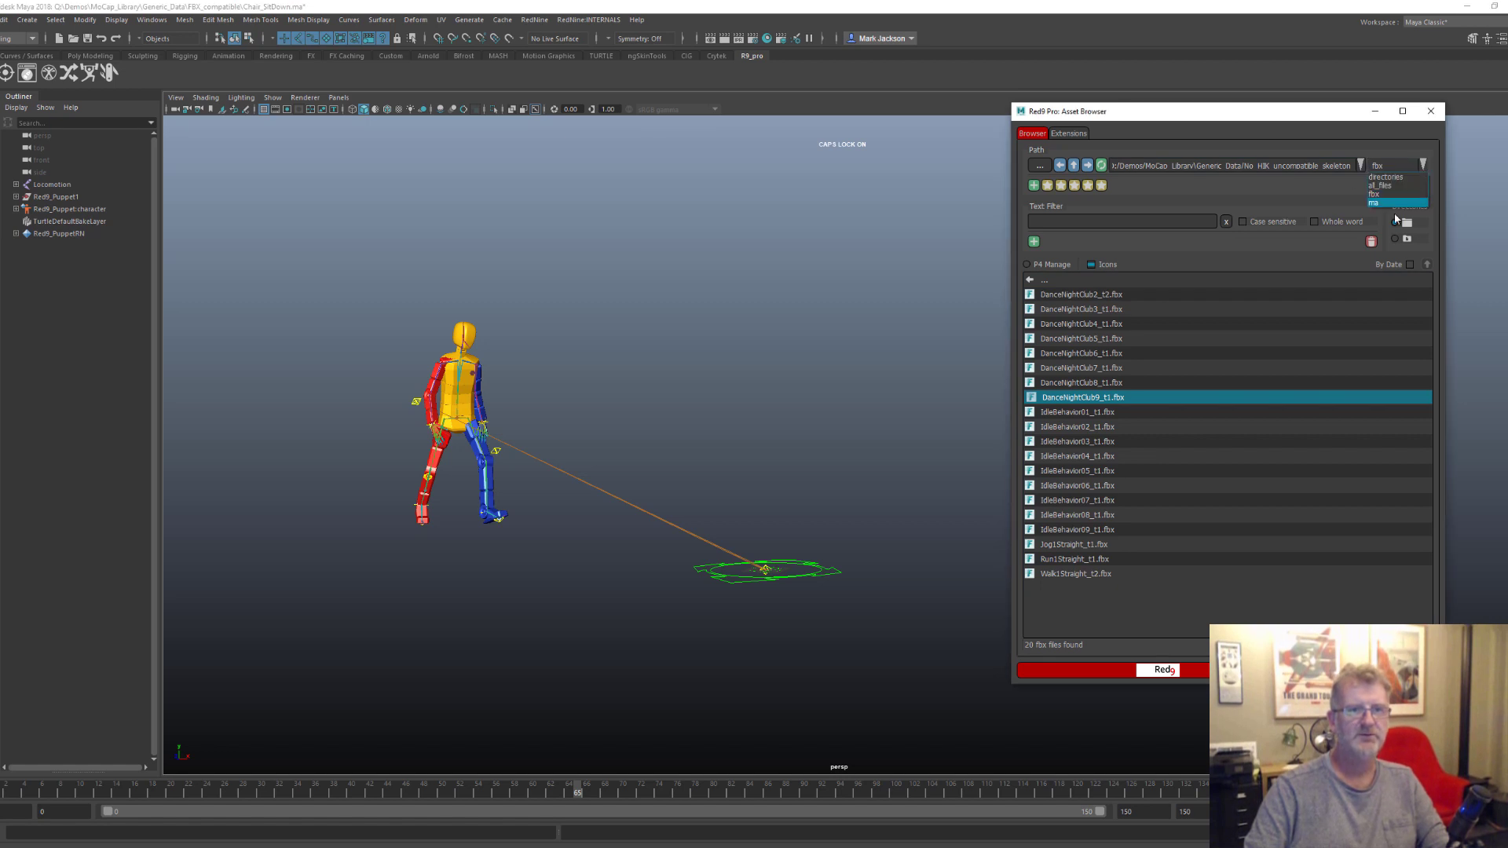
click(1390, 198)
click(1097, 297)
right_click(1096, 305)
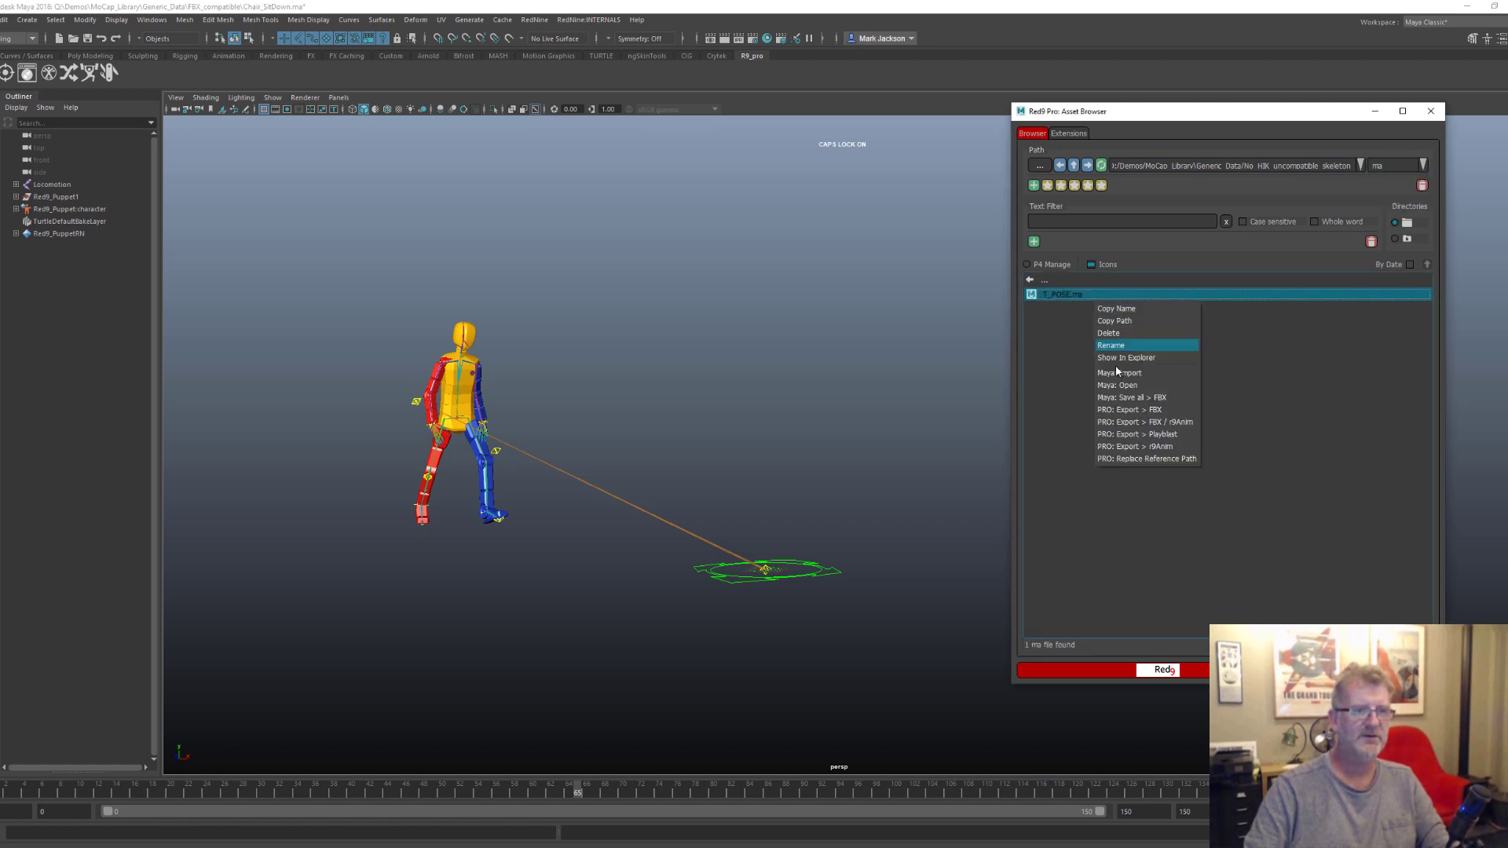
click(1168, 394)
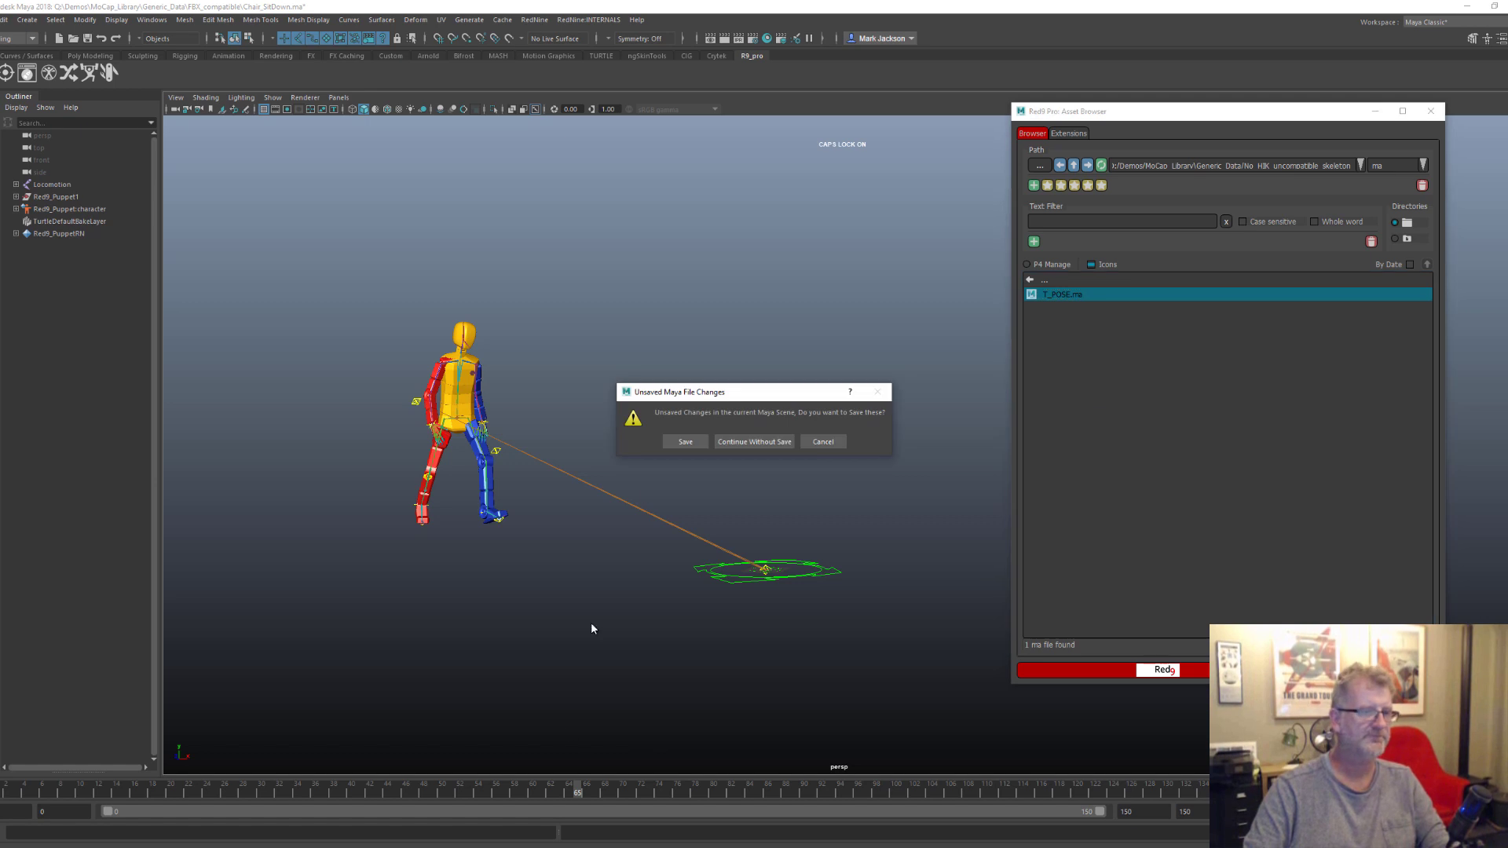
click(718, 444)
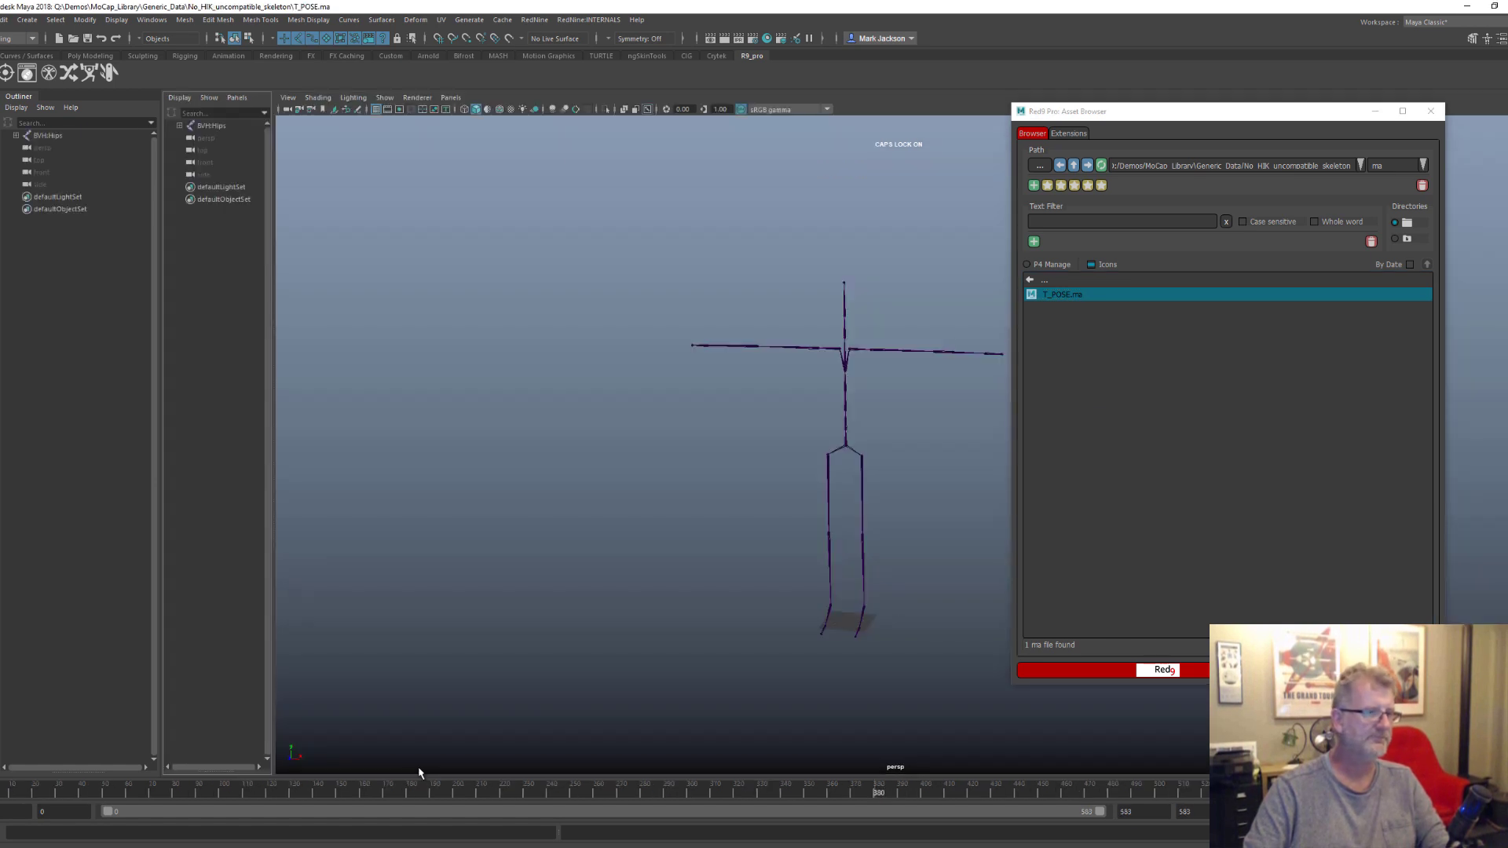
Collapse the extra outliner beside the viewport and move the asset browser clear of the T-pose skeleton and HumanIK settings
drag(271, 333, 165, 333)
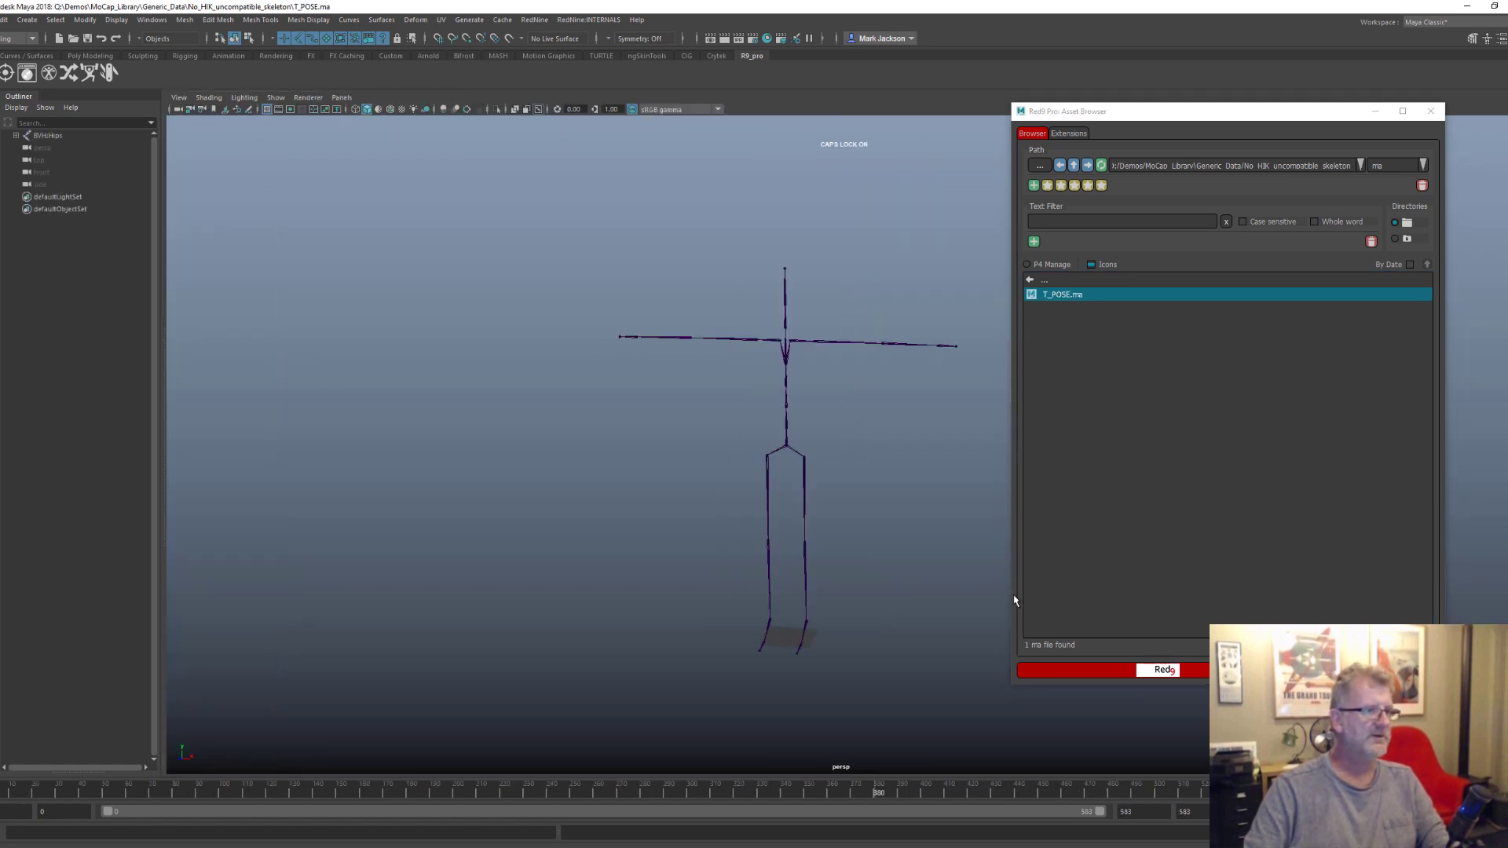
alt+drag(593, 484, 565, 481)
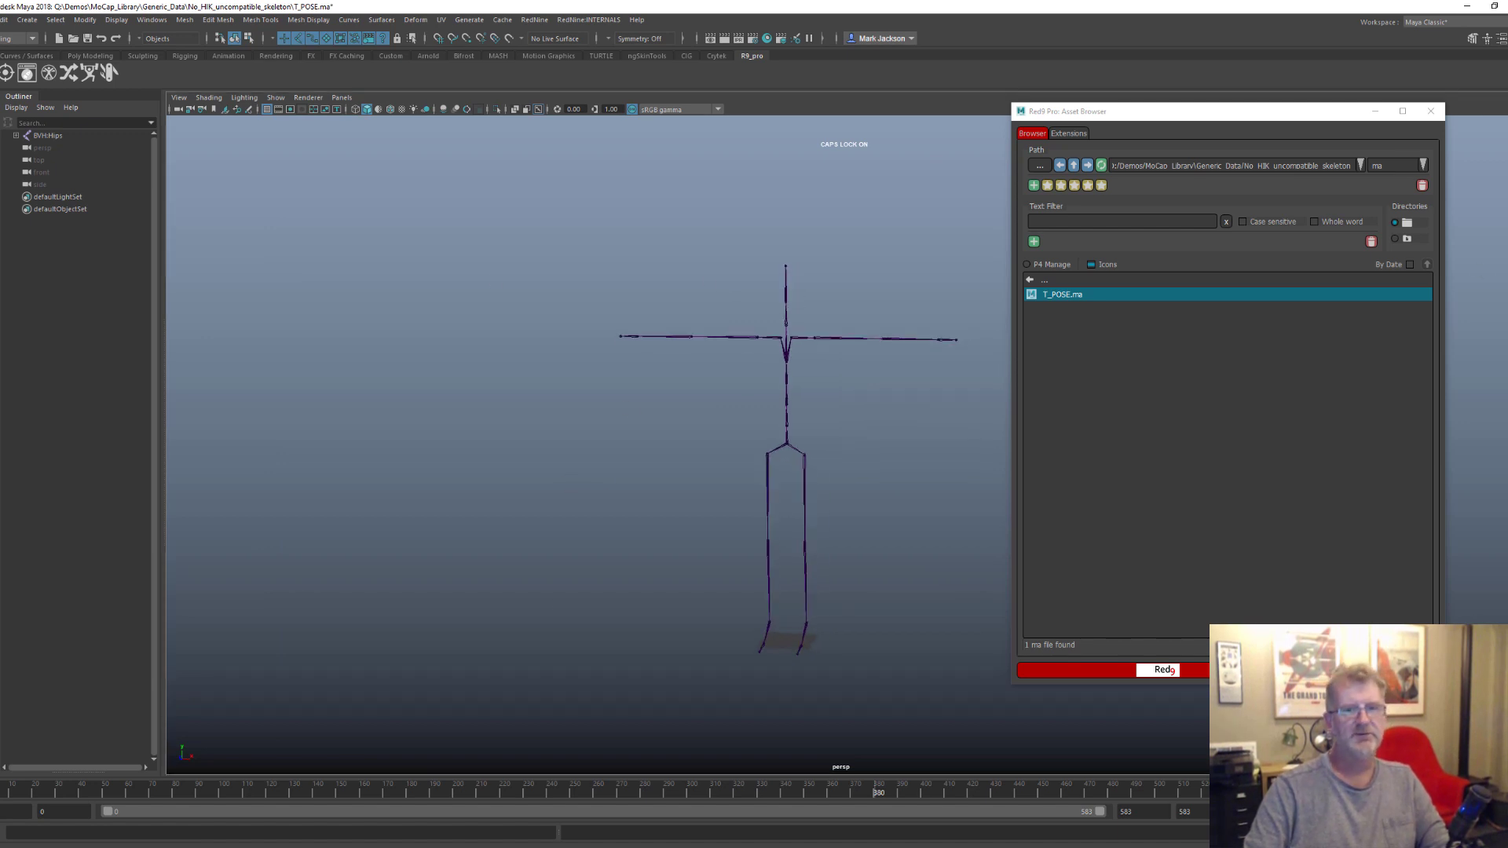
drag(1291, 119, 289, 204)
Examine the mocap_example HumanIK definition and the left arm's bone assignment options, unlocking and relocking the definition
click(1324, 149)
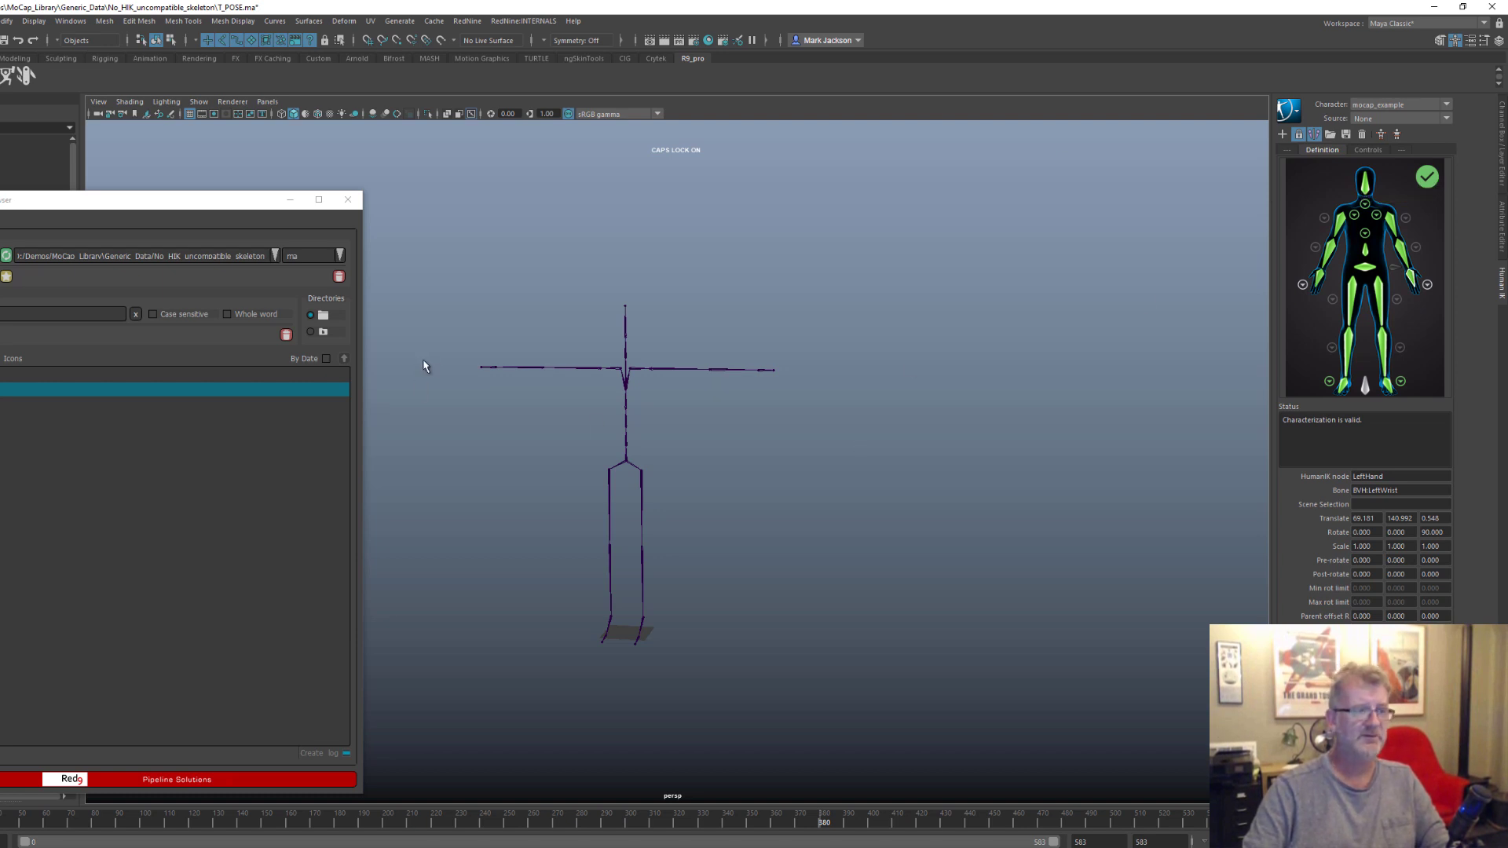
scroll(648, 533, up, 2)
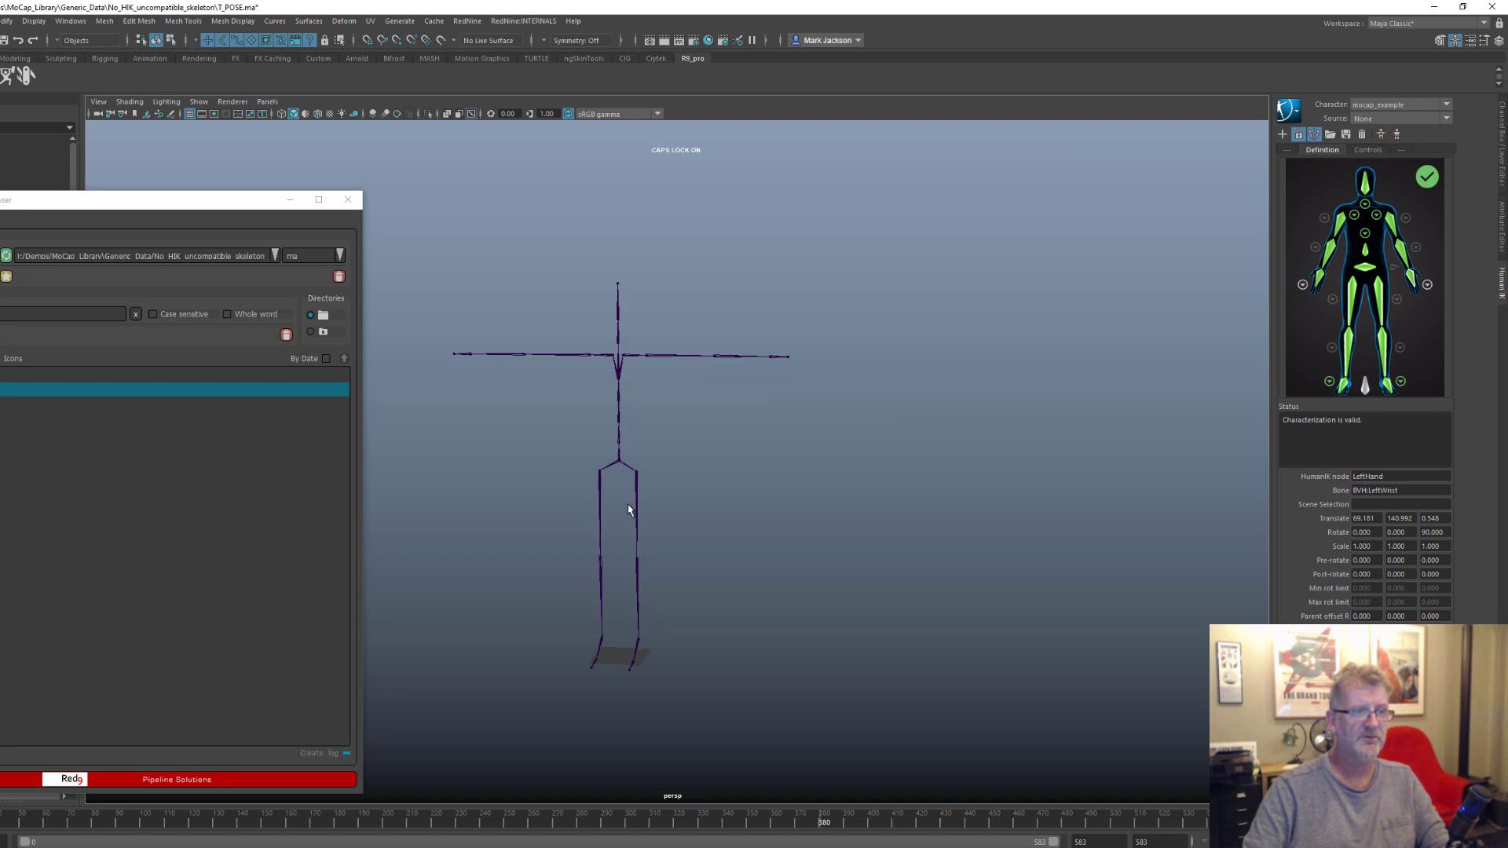
right_click(1396, 226)
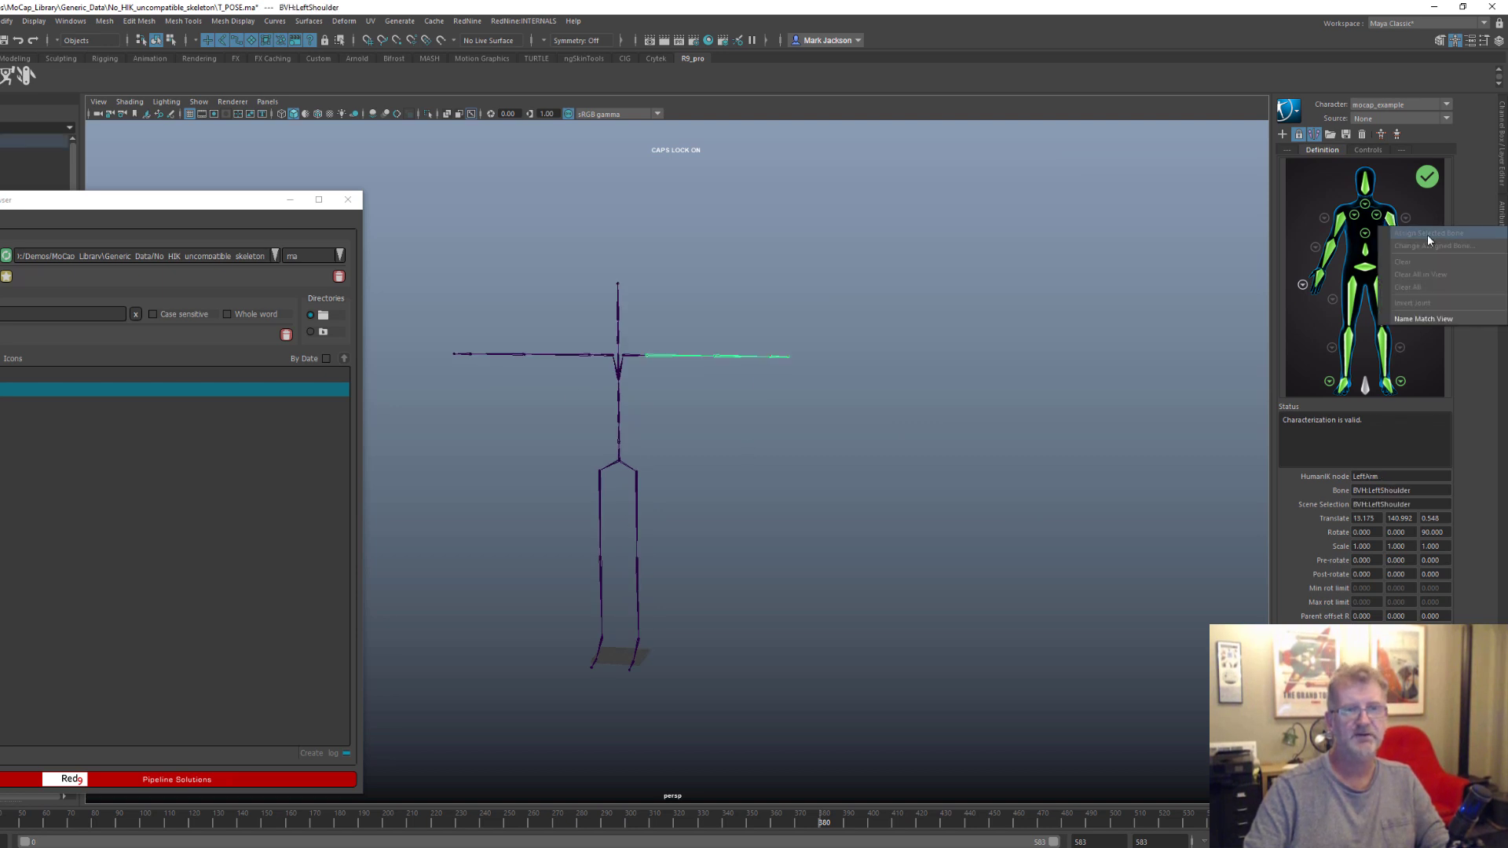
click(1298, 135)
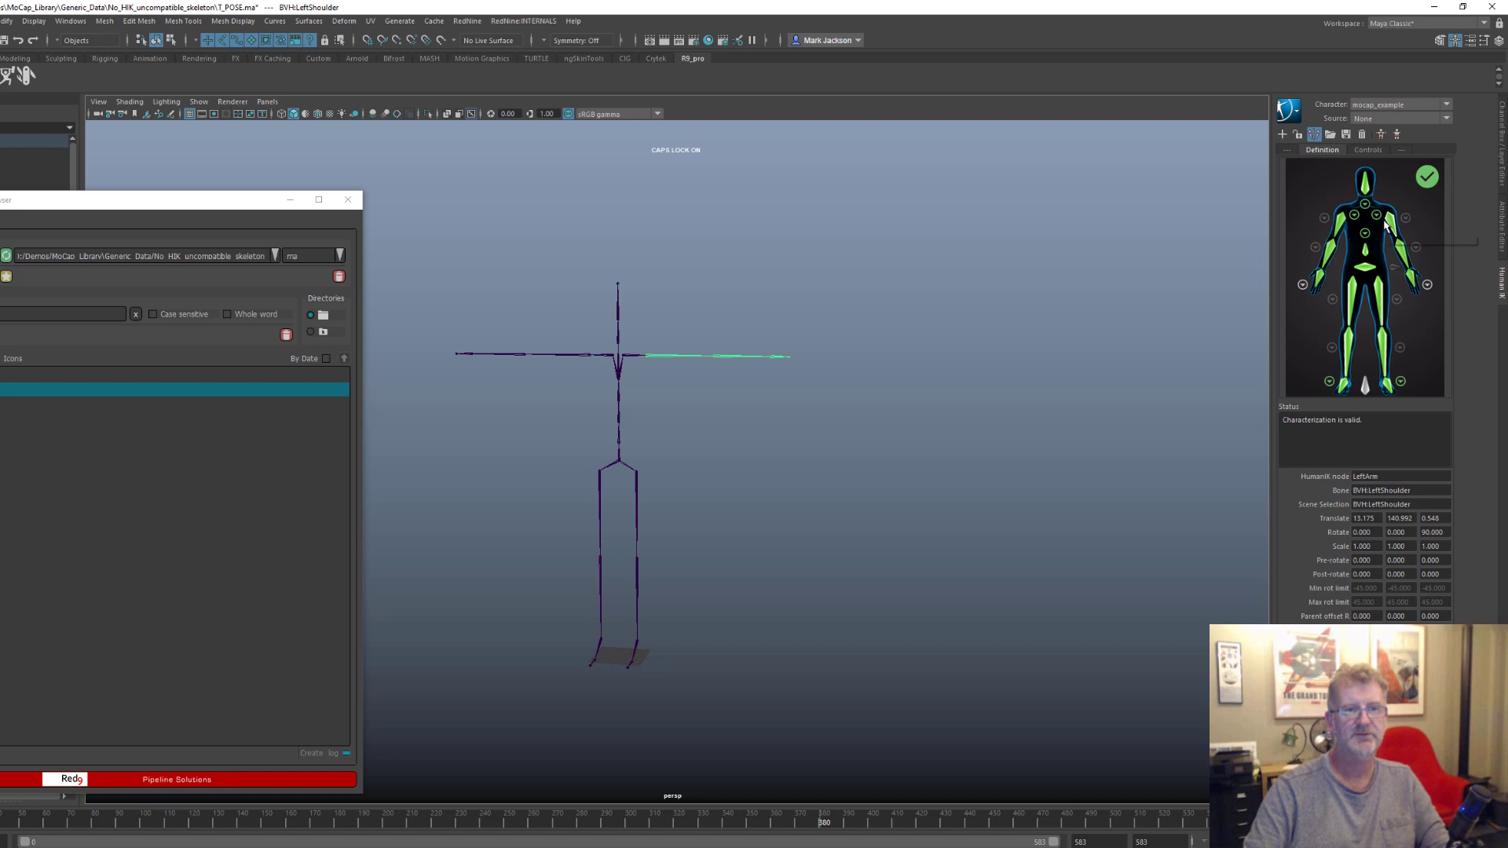
right_click(1386, 226)
click(1300, 137)
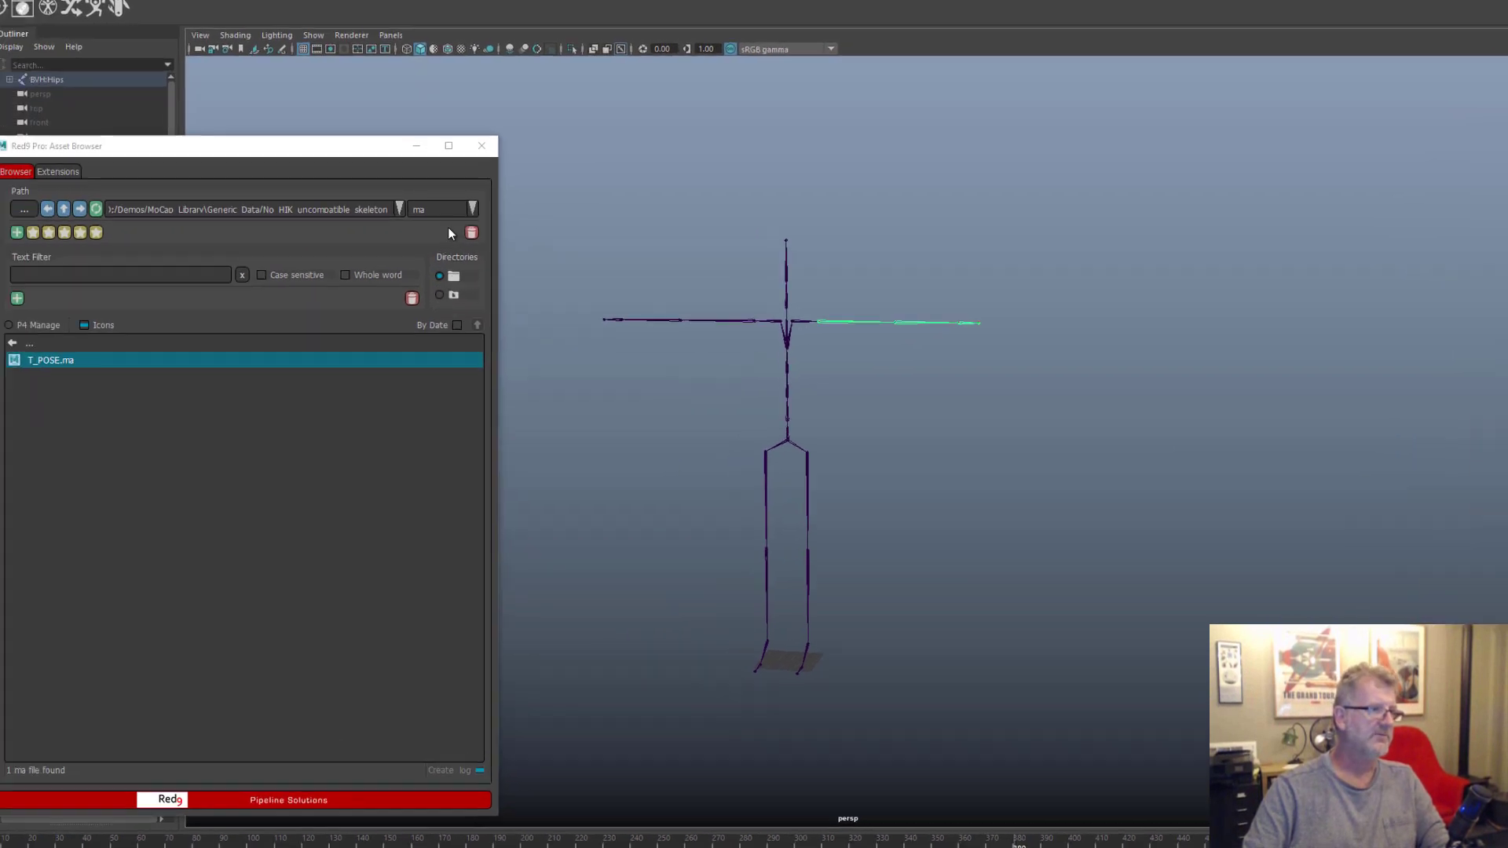
Filter the folder back to fbx files and run Update_And_Save on DanceNightClub2_t2.fbx through DanceNightClub9_t1.fbx
click(470, 208)
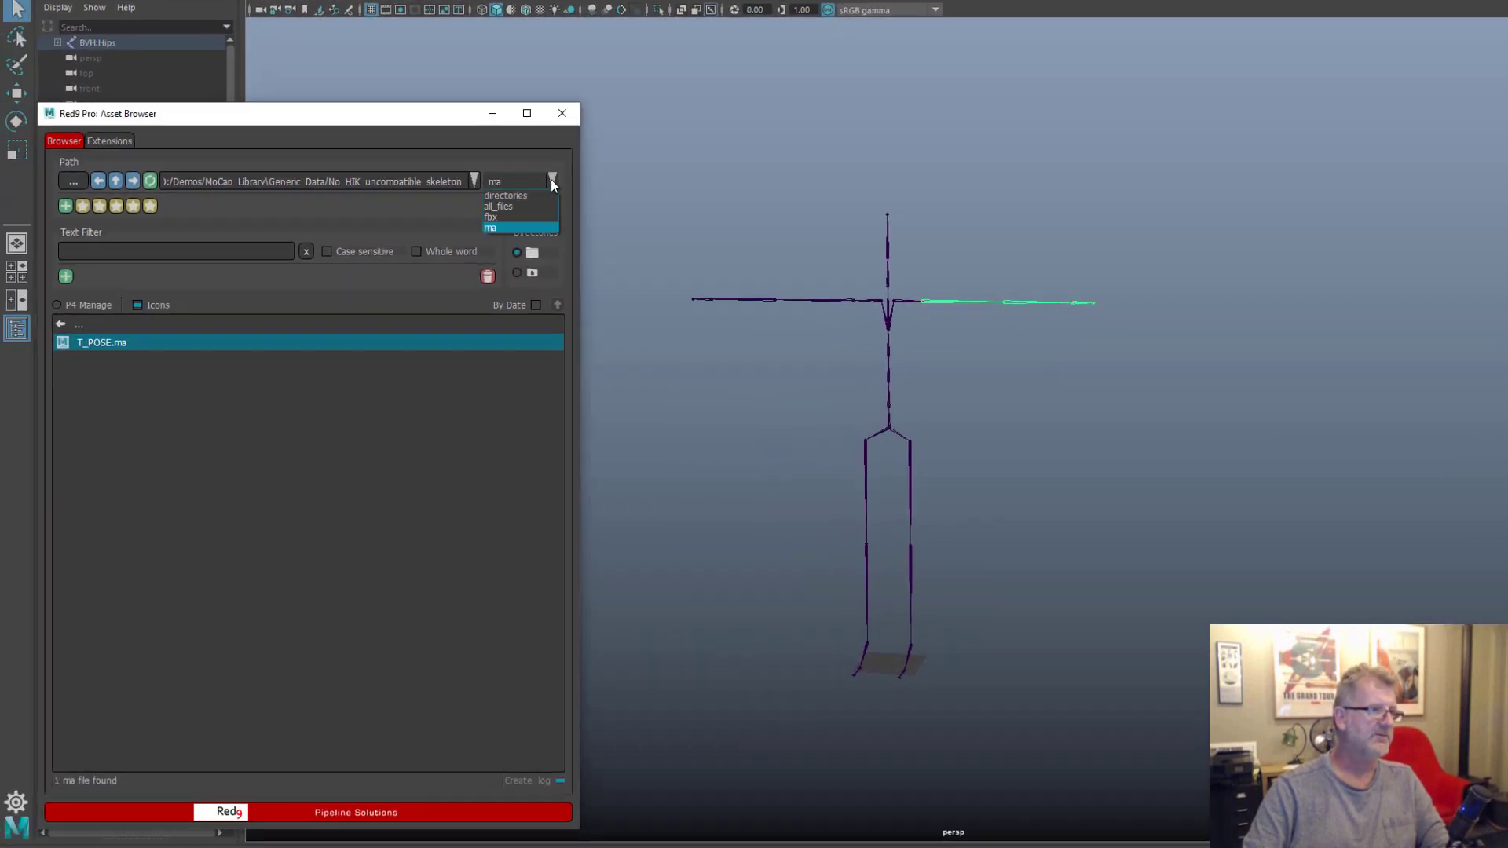
click(442, 245)
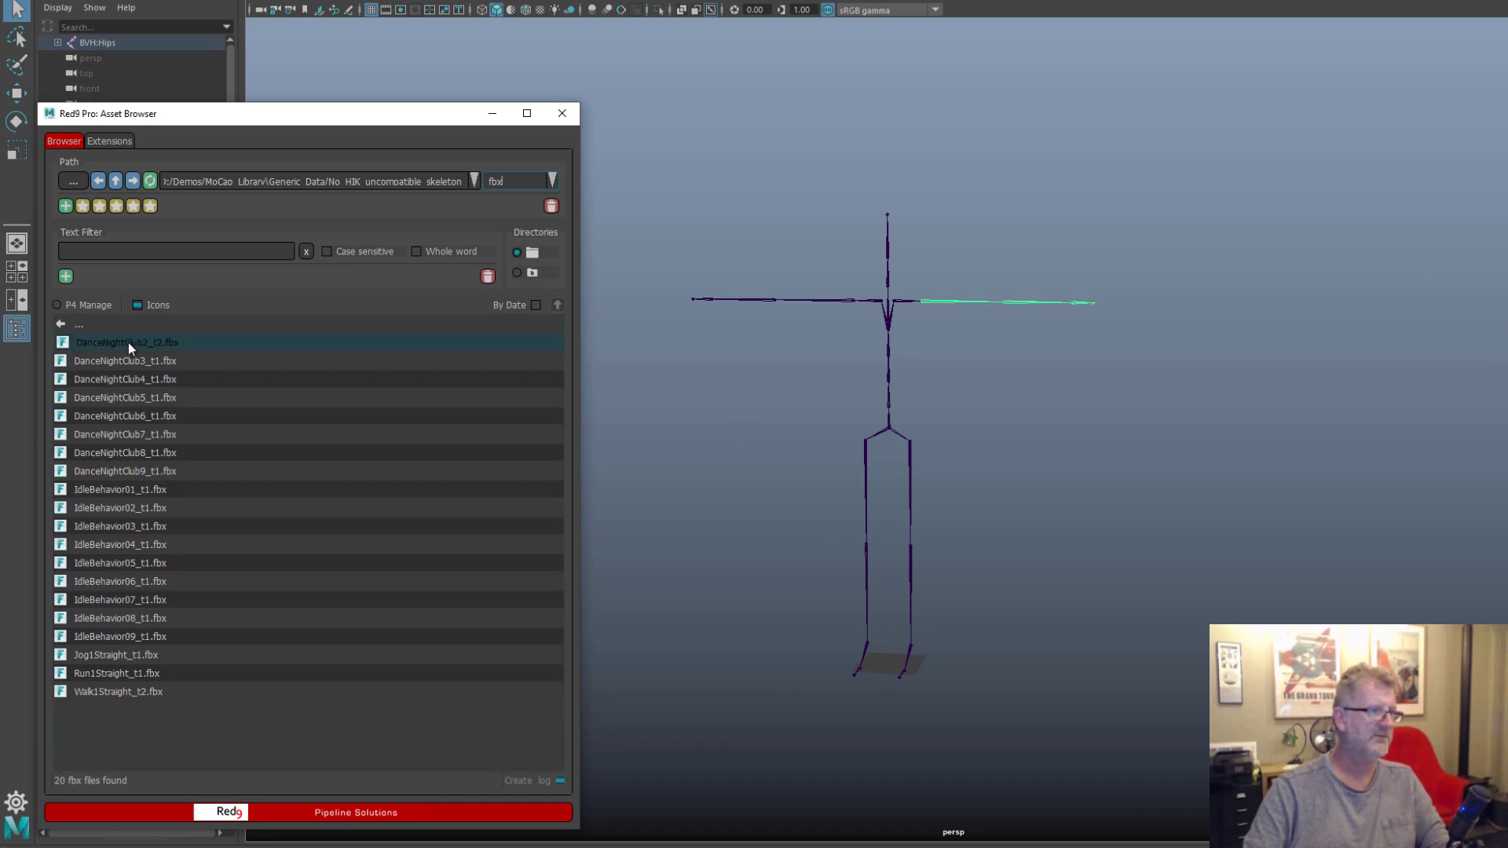
click(326, 583)
click(308, 344)
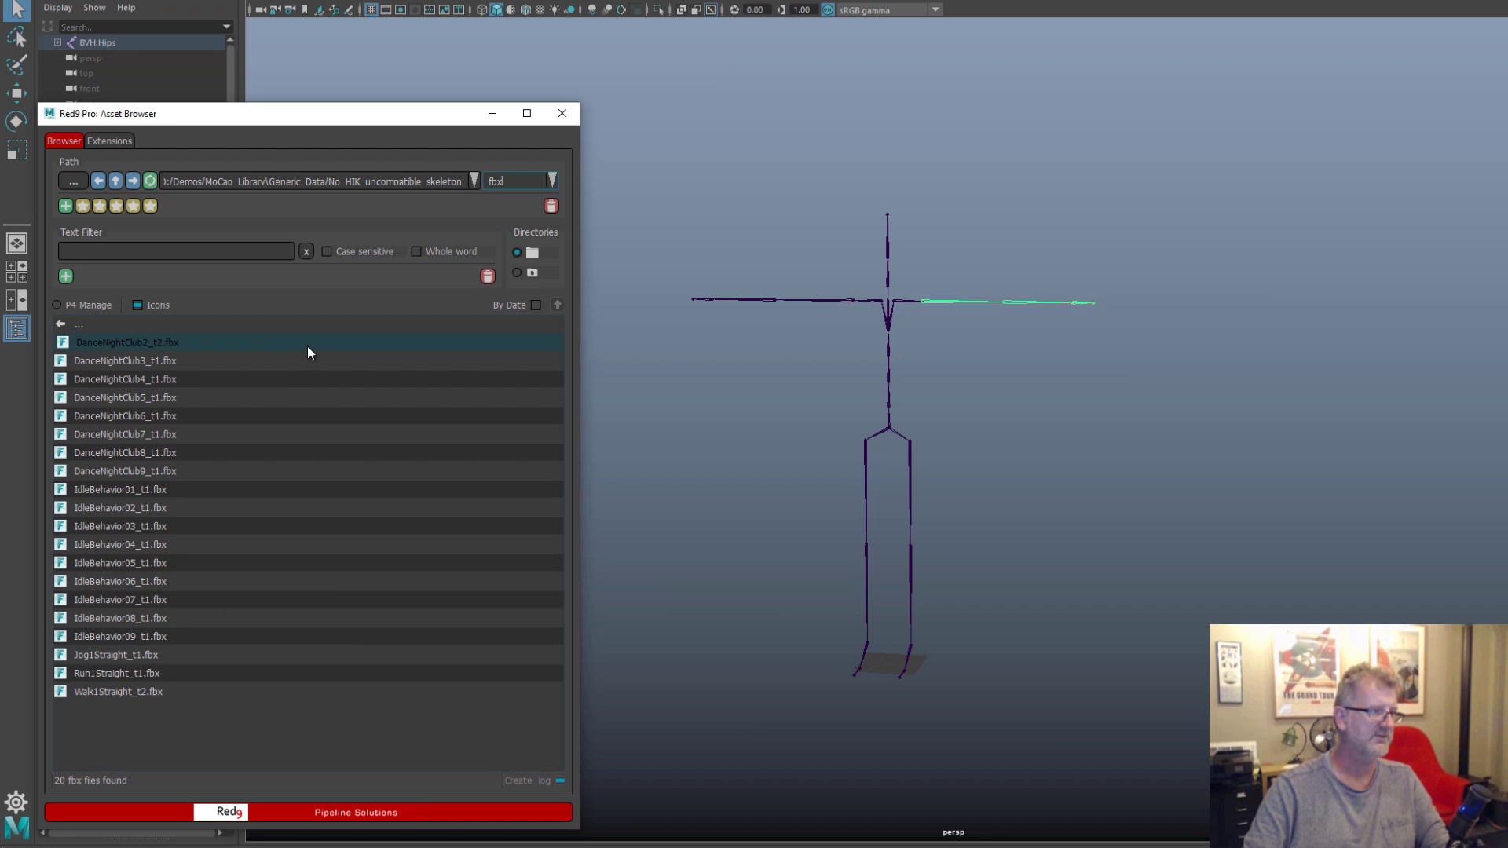
shift+click(285, 471)
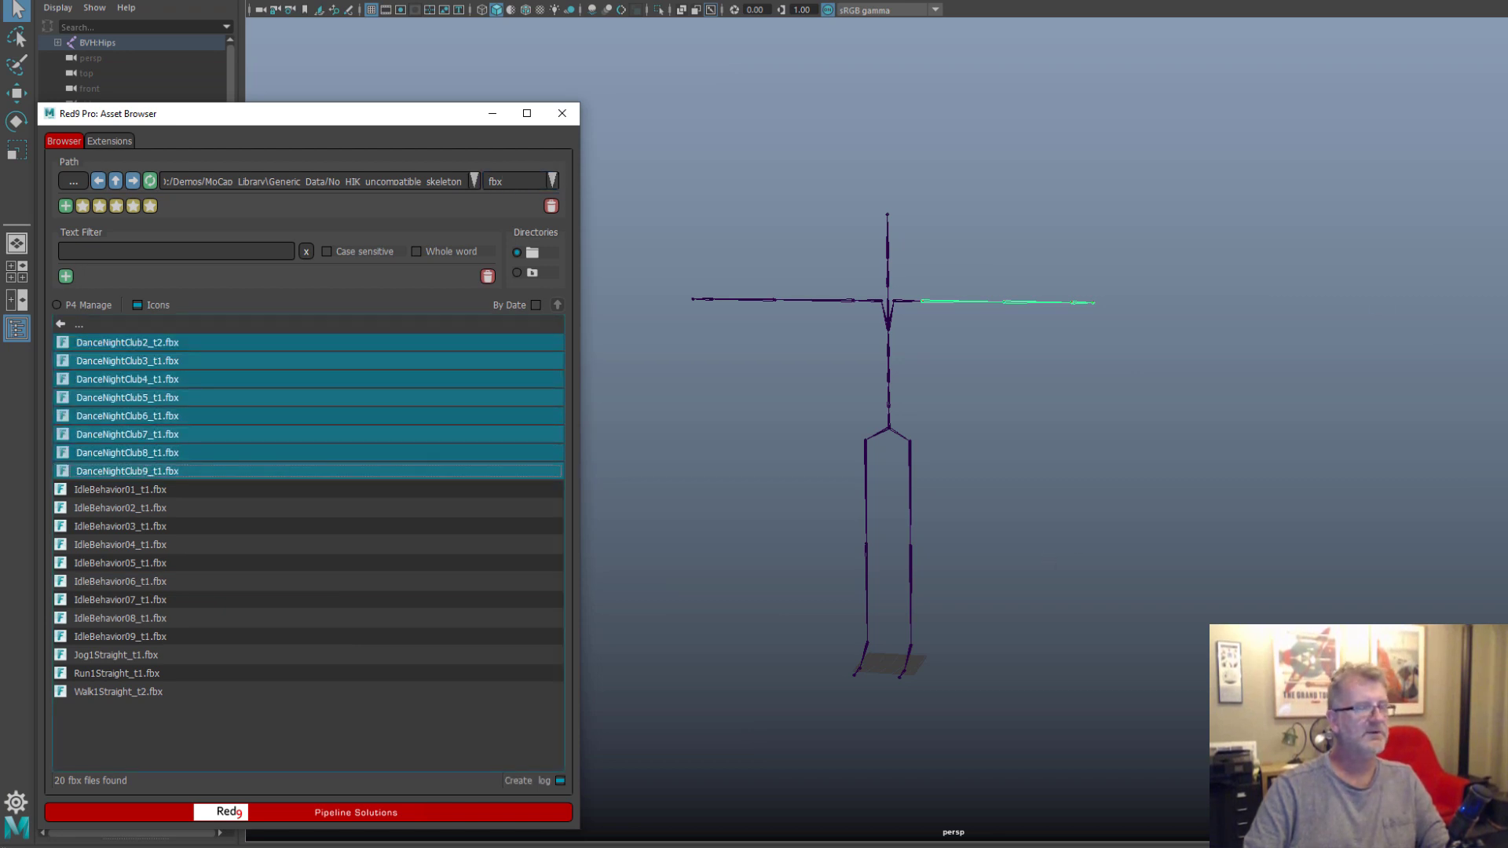
right_click(281, 408)
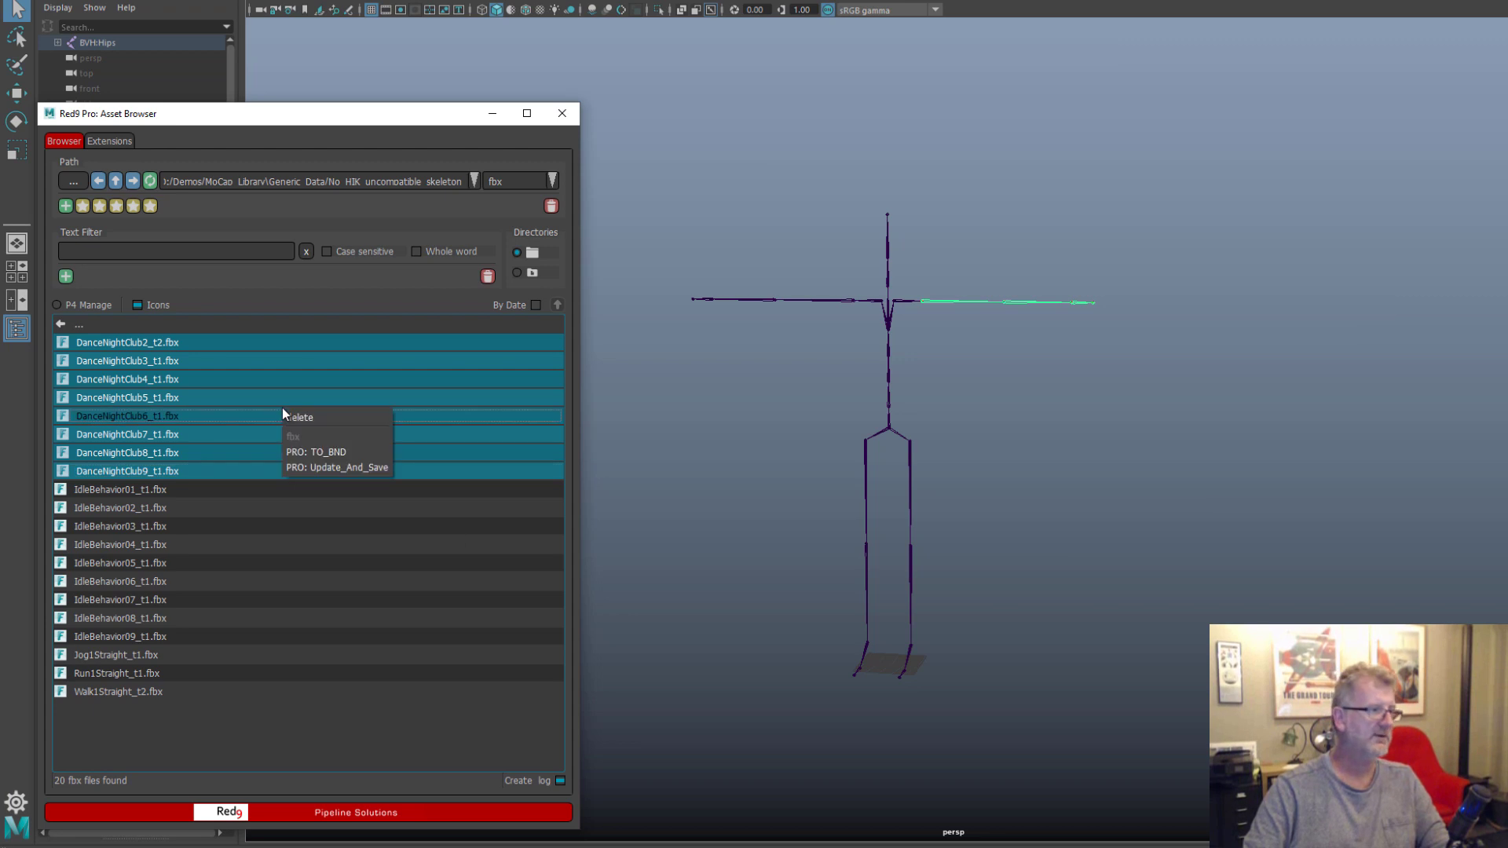
click(384, 468)
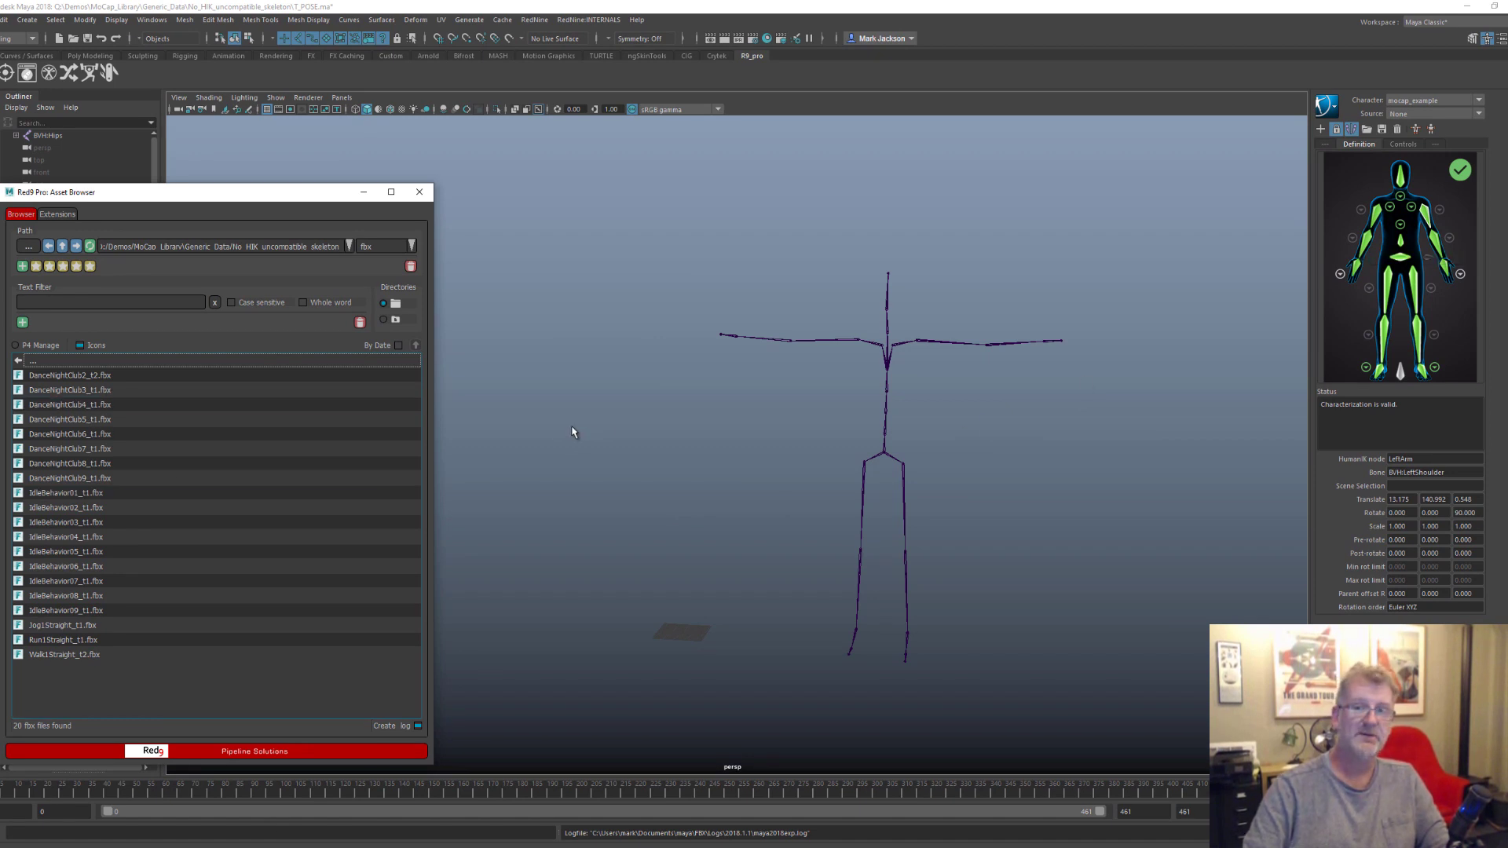
Open the FBX Animation Transfer for fight3.fbx and choose connect_hik as the FBX mapping method
right_click(199, 442)
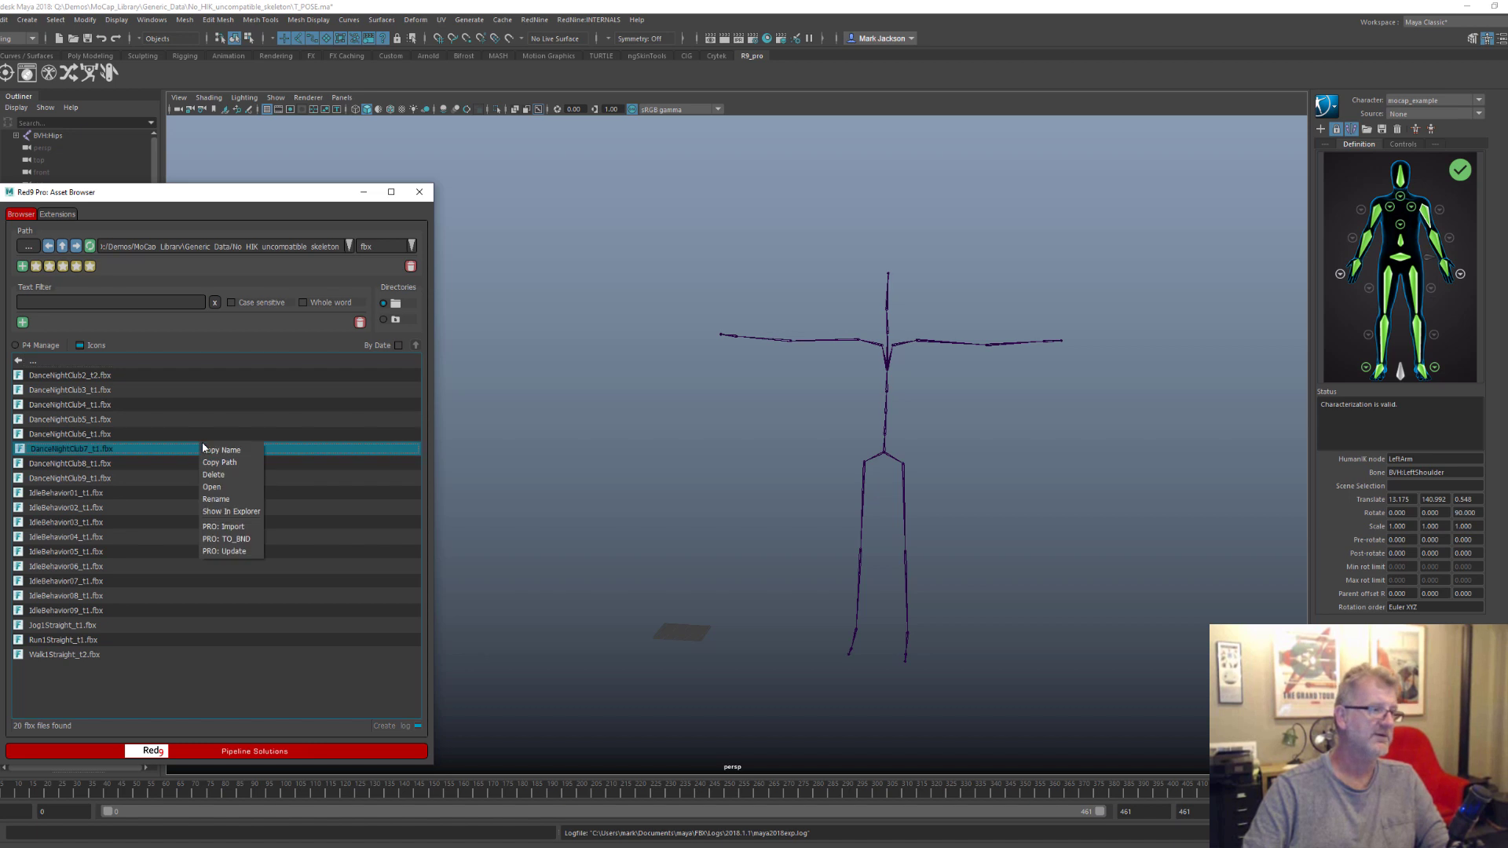
click(255, 525)
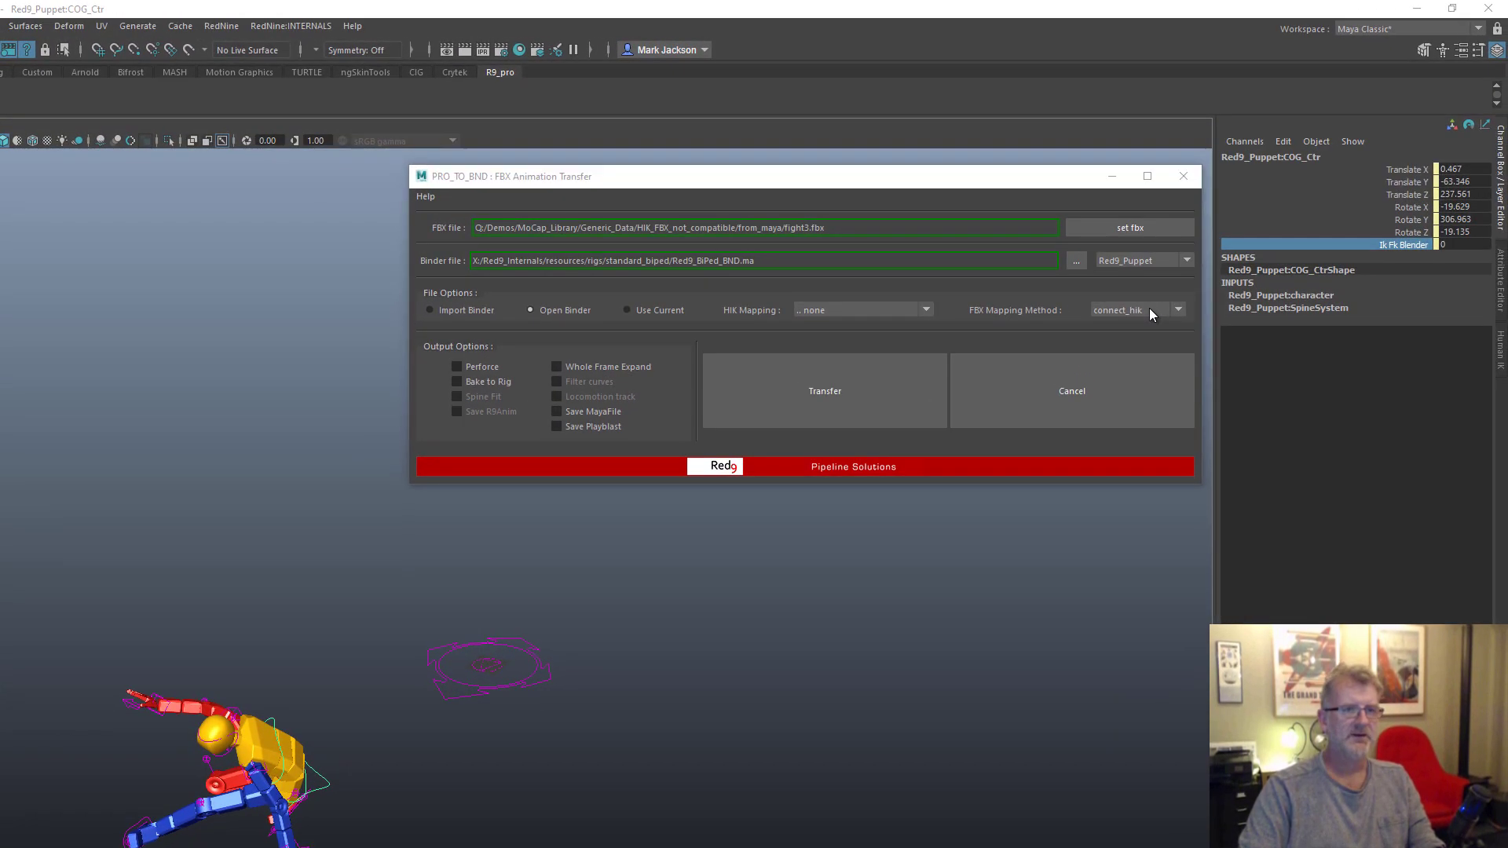
click(1257, 241)
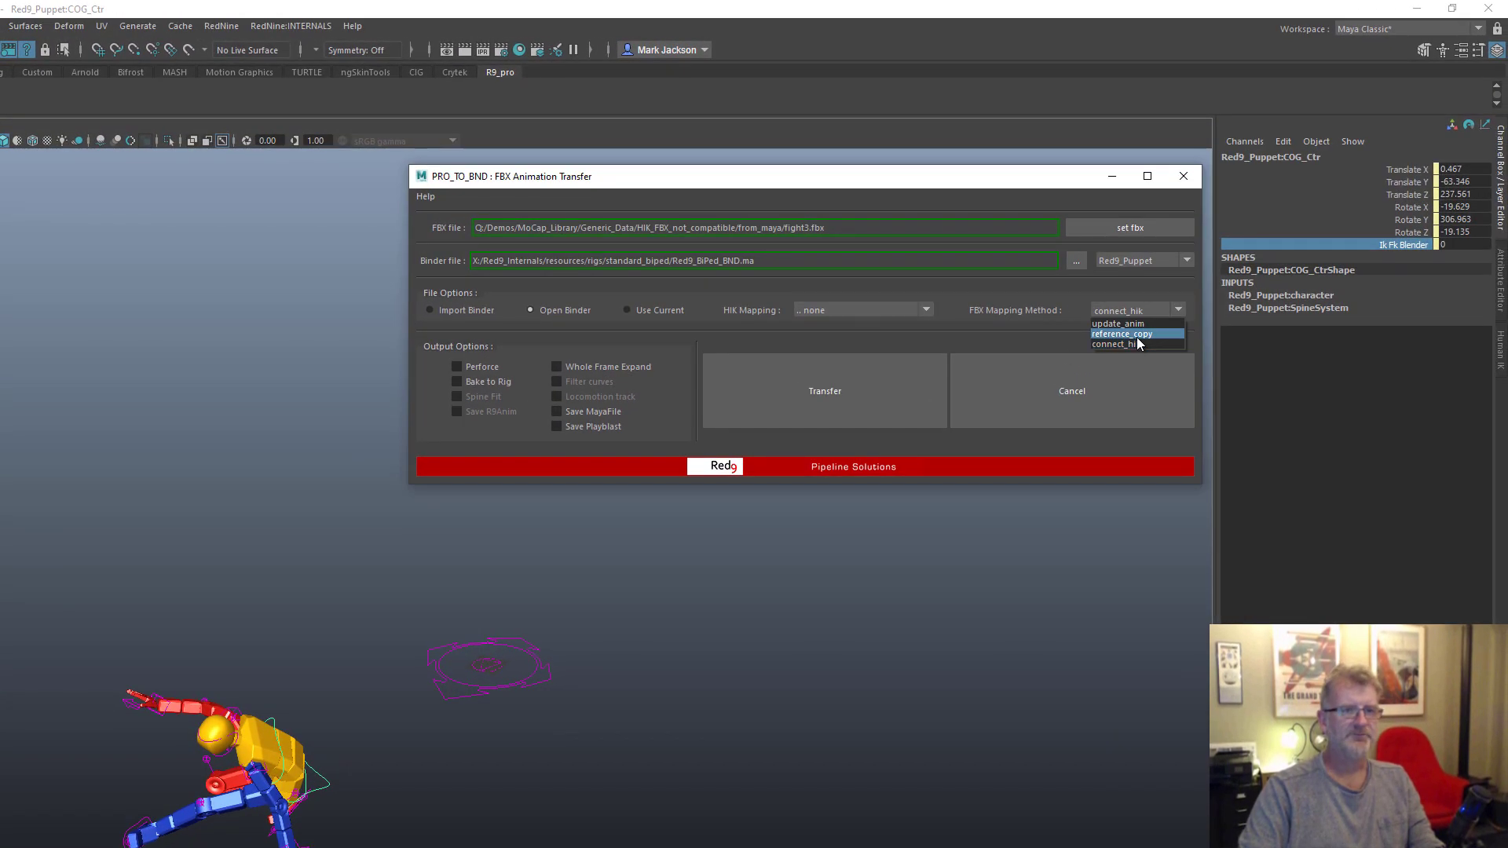
click(1129, 343)
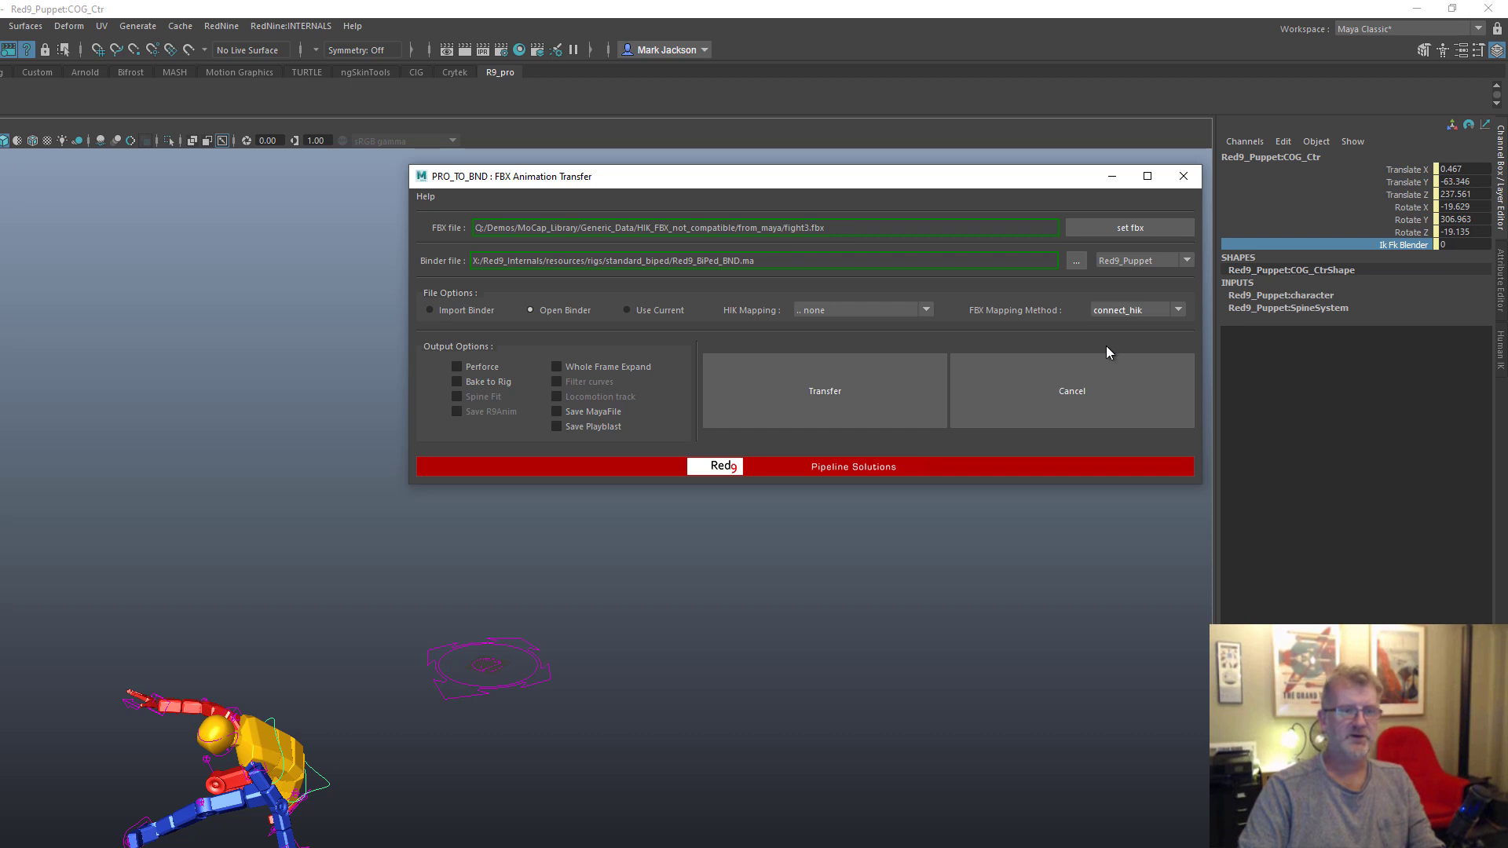
Review the HIK mapping choices, leave the mapping at none, and transfer fight3.fbx onto the Red9_Puppet binder with Open Binder
click(851, 309)
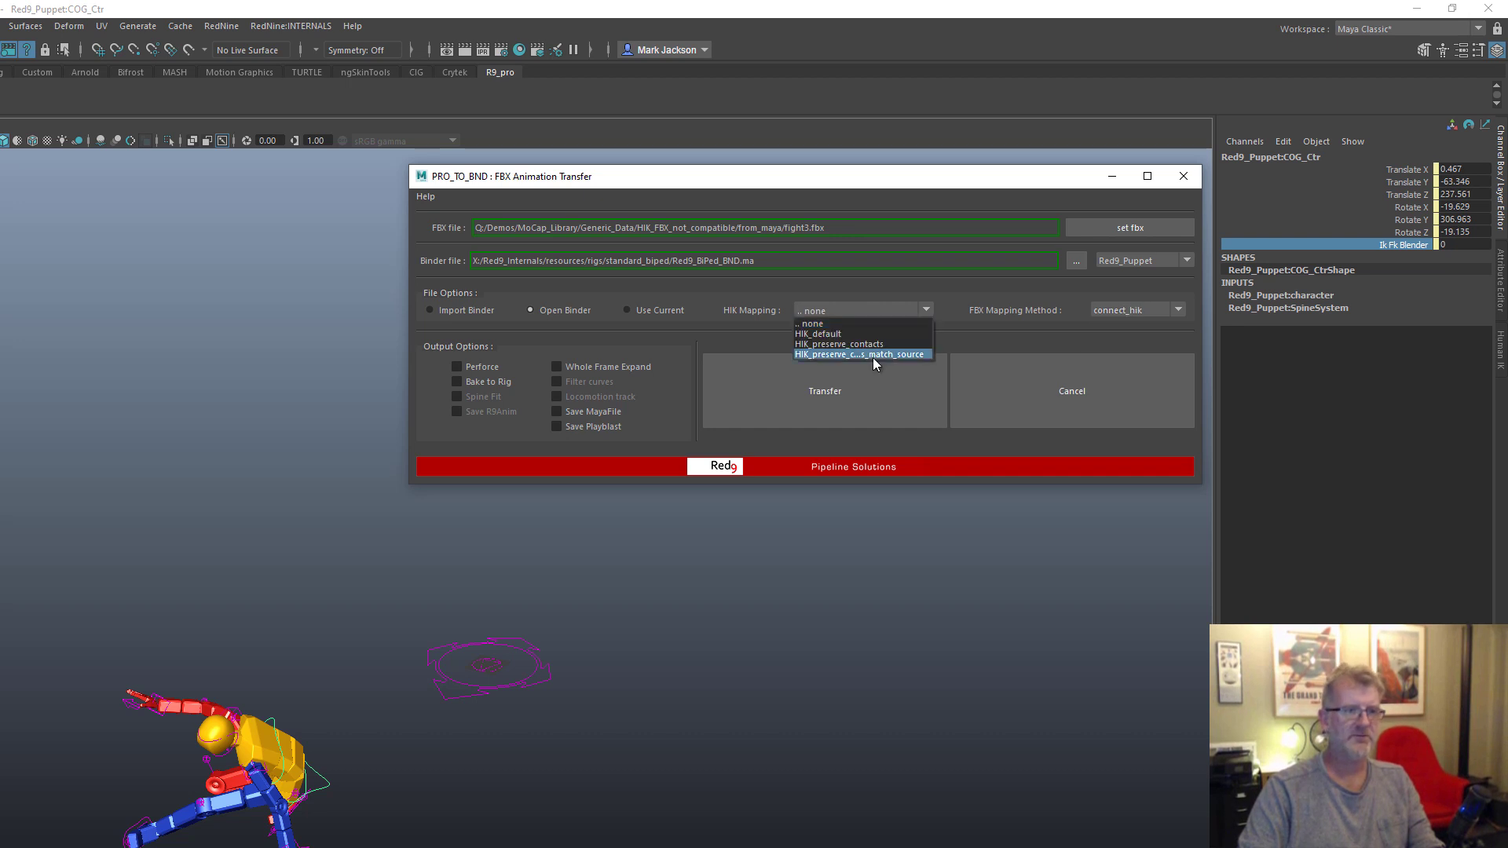
click(822, 315)
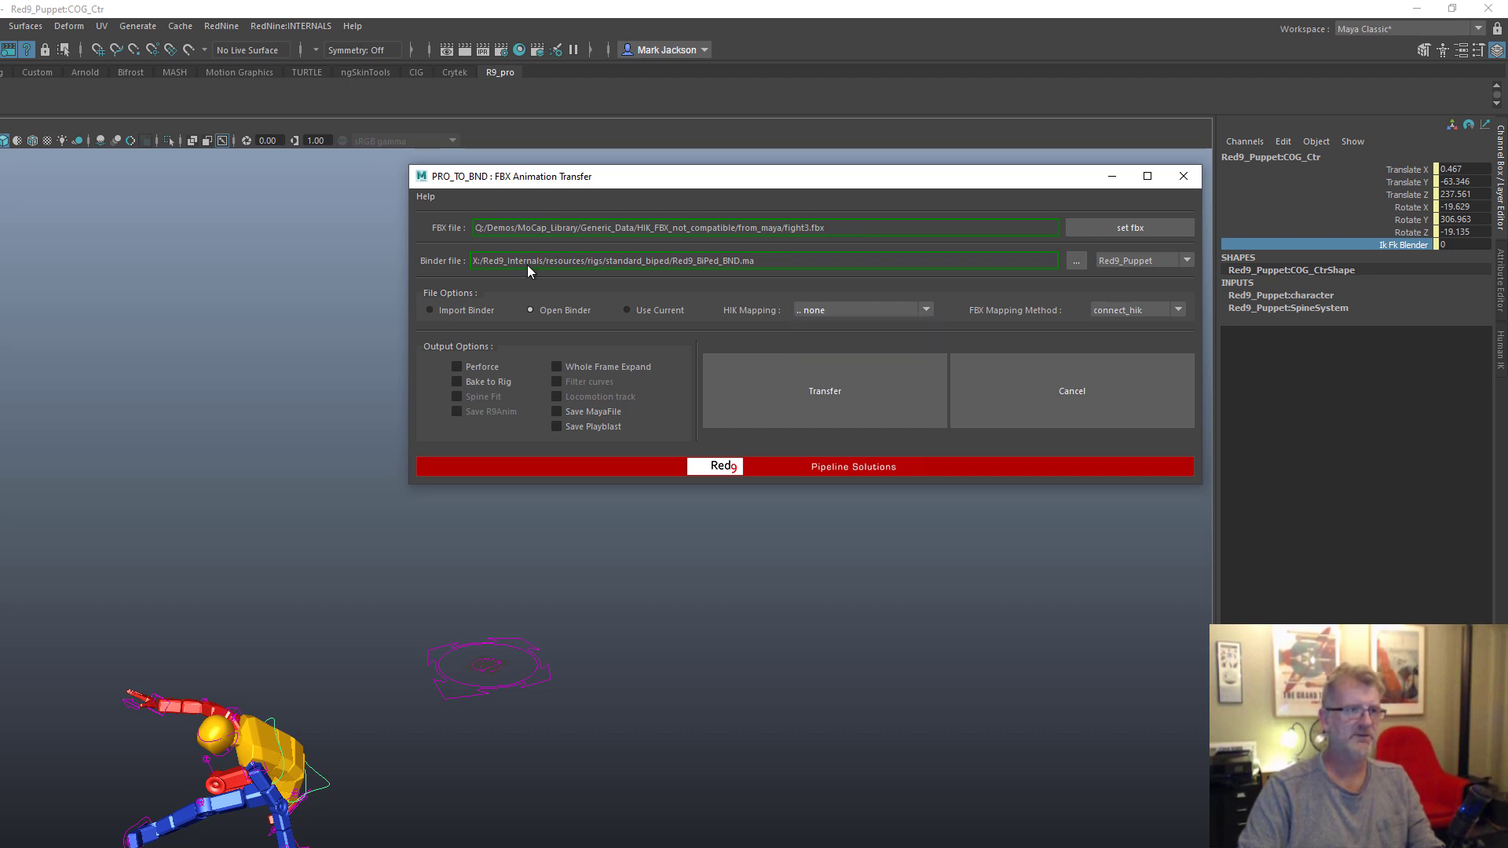
click(210, 38)
click(221, 26)
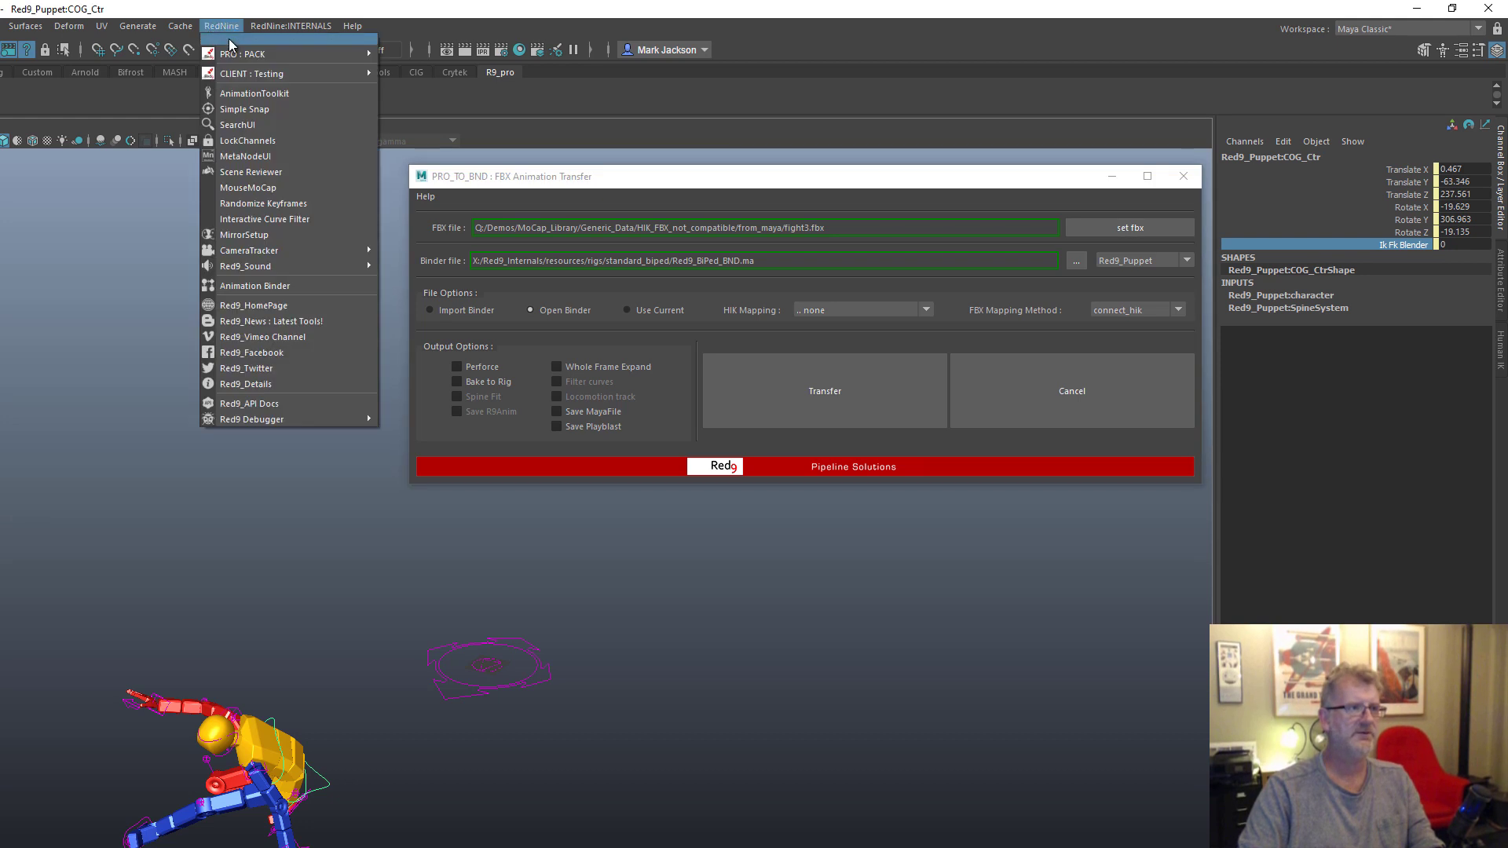
click(286, 8)
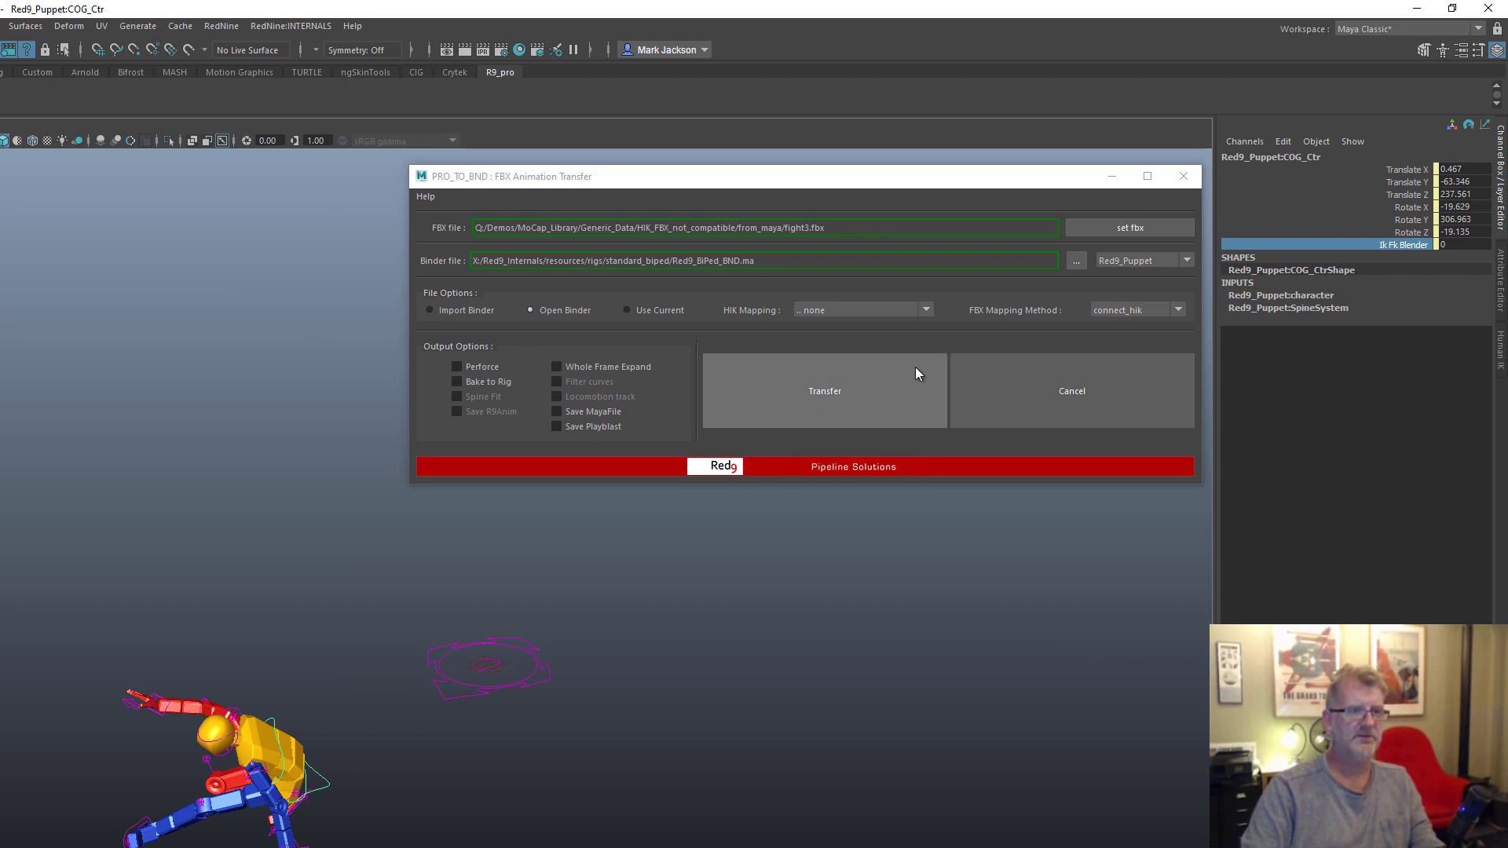
click(844, 399)
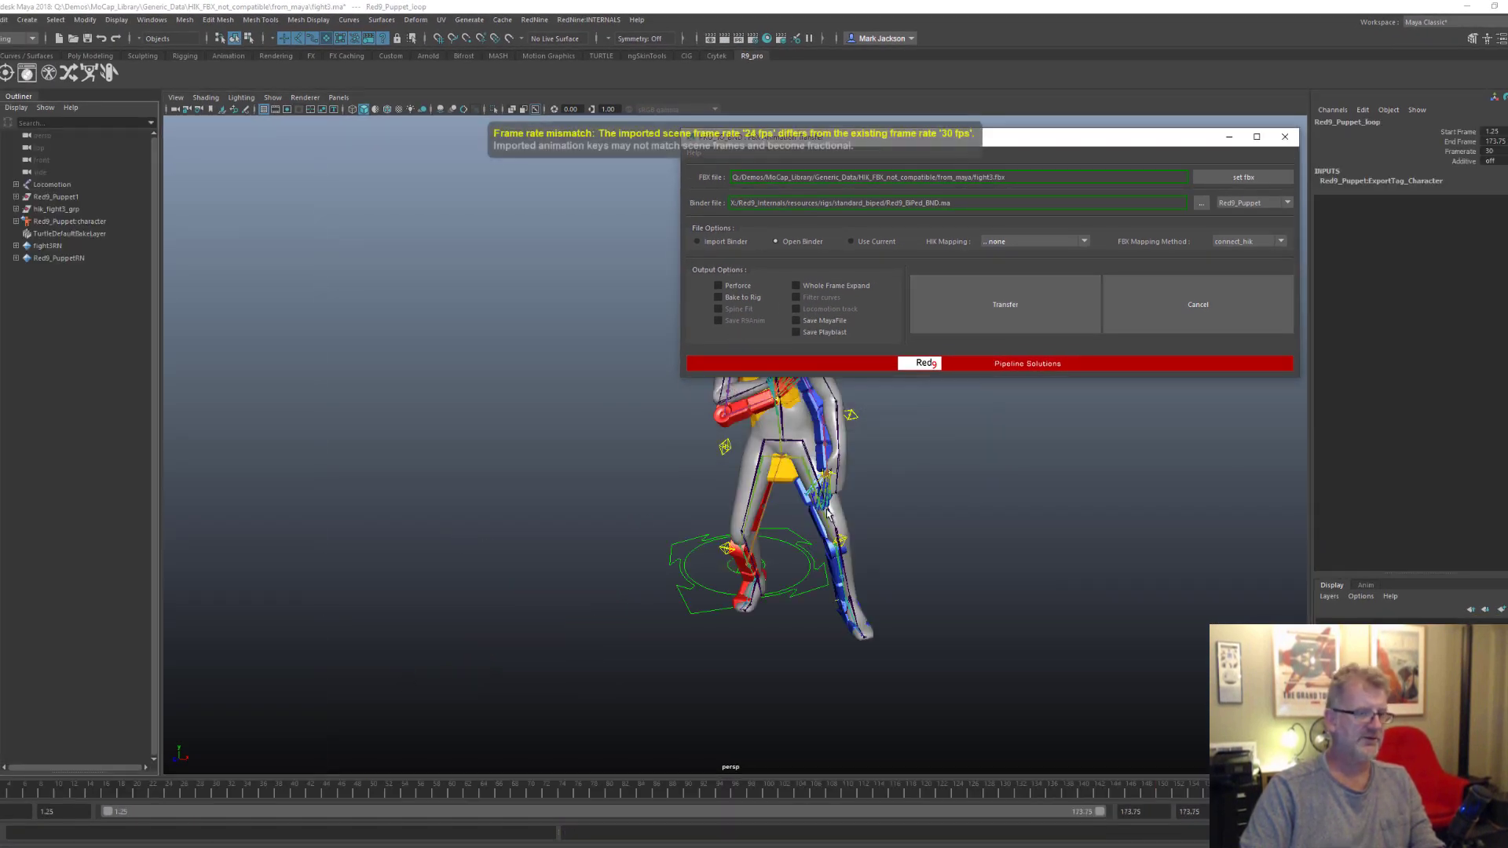
Move the transfer dialog clear of the characters and scrub the fight3 animation to compare the puppet with the source skeleton
alt+middle_drag(965, 475, 626, 465)
scroll(626, 465, up, 2)
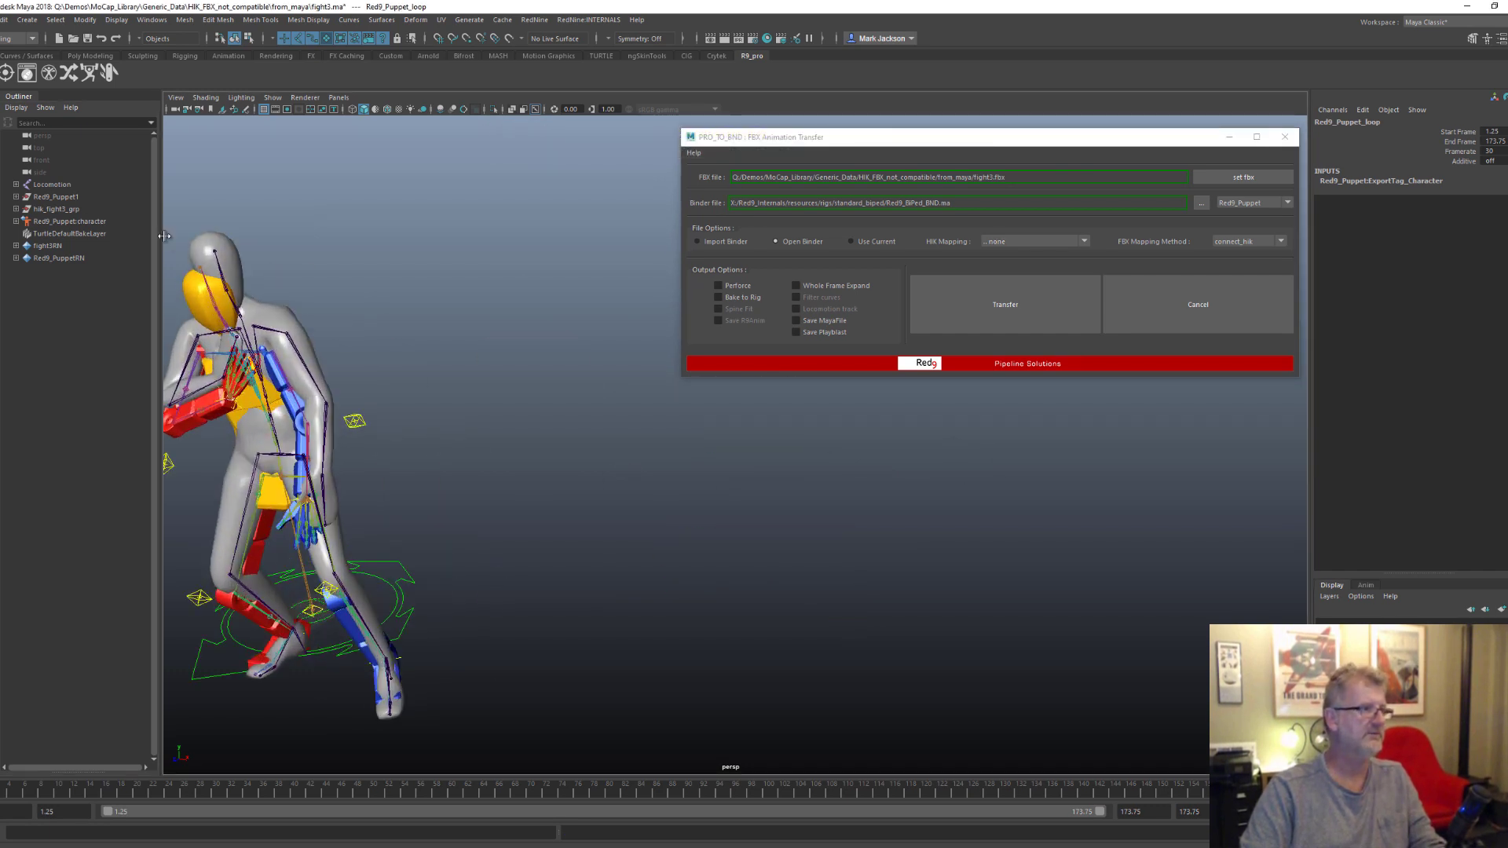
alt+drag(732, 597, 628, 575)
drag(6, 793, 956, 790)
click(1079, 141)
drag(1079, 142, 1156, 34)
alt+drag(706, 761, 750, 766)
mouse_move(956, 791)
mouse_down()
mouse_move(785, 789)
mouse_move(1199, 789)
mouse_move(926, 791)
mouse_up()
mouse_move(812, 791)
mouse_down()
mouse_move(369, 789)
mouse_move(1034, 773)
mouse_move(1100, 789)
mouse_move(47, 793)
mouse_move(1152, 773)
mouse_move(656, 727)
mouse_move(252, 727)
mouse_move(365, 723)
mouse_up()
Set the HIK mapping to HIK_preserve_contacts and scrub the fight3 animation to frame 120 to compare limb contacts
click(1107, 134)
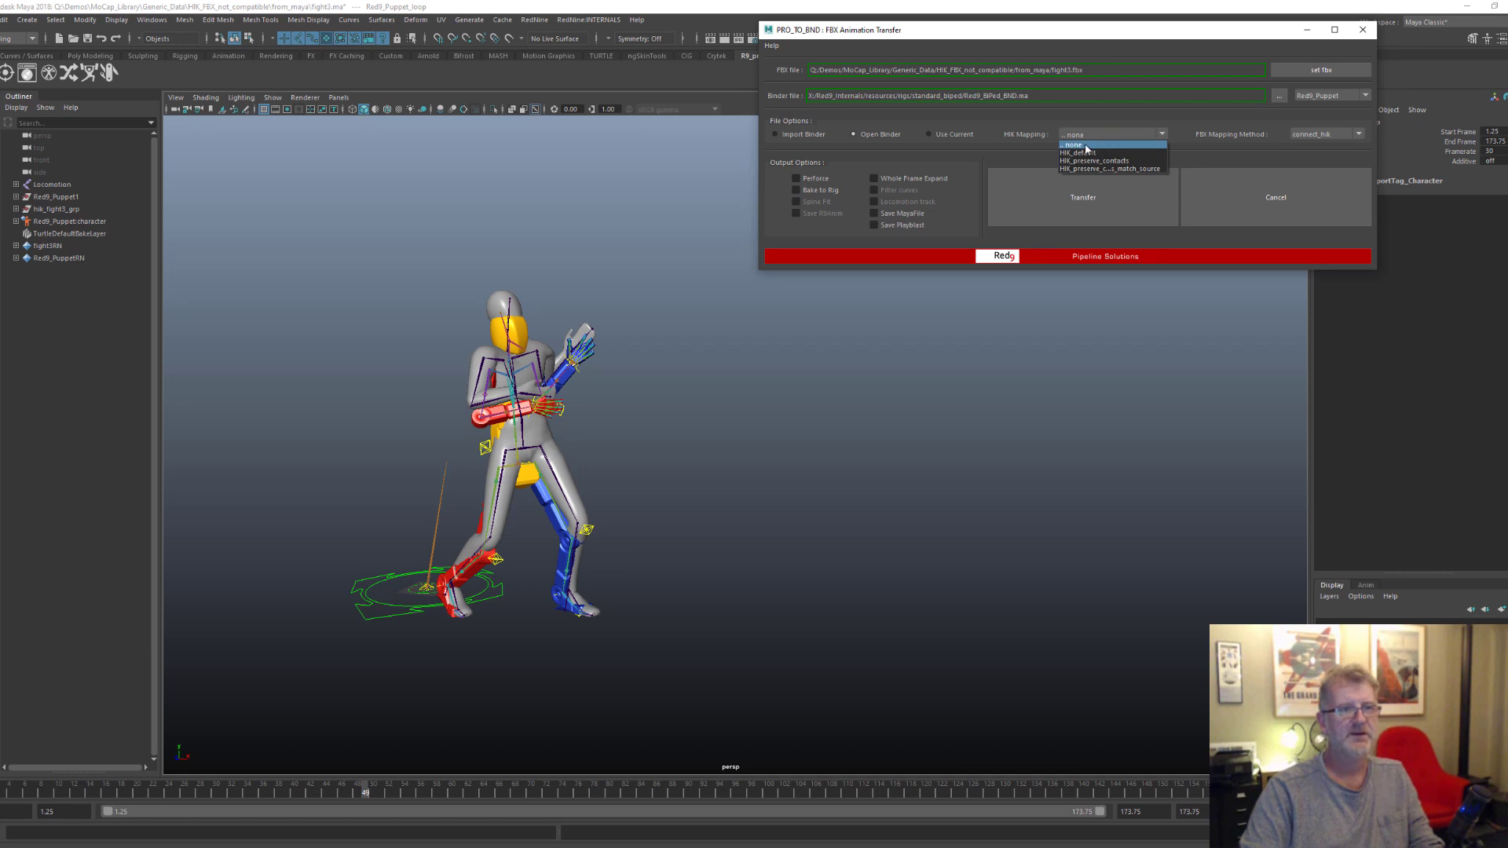
click(1095, 145)
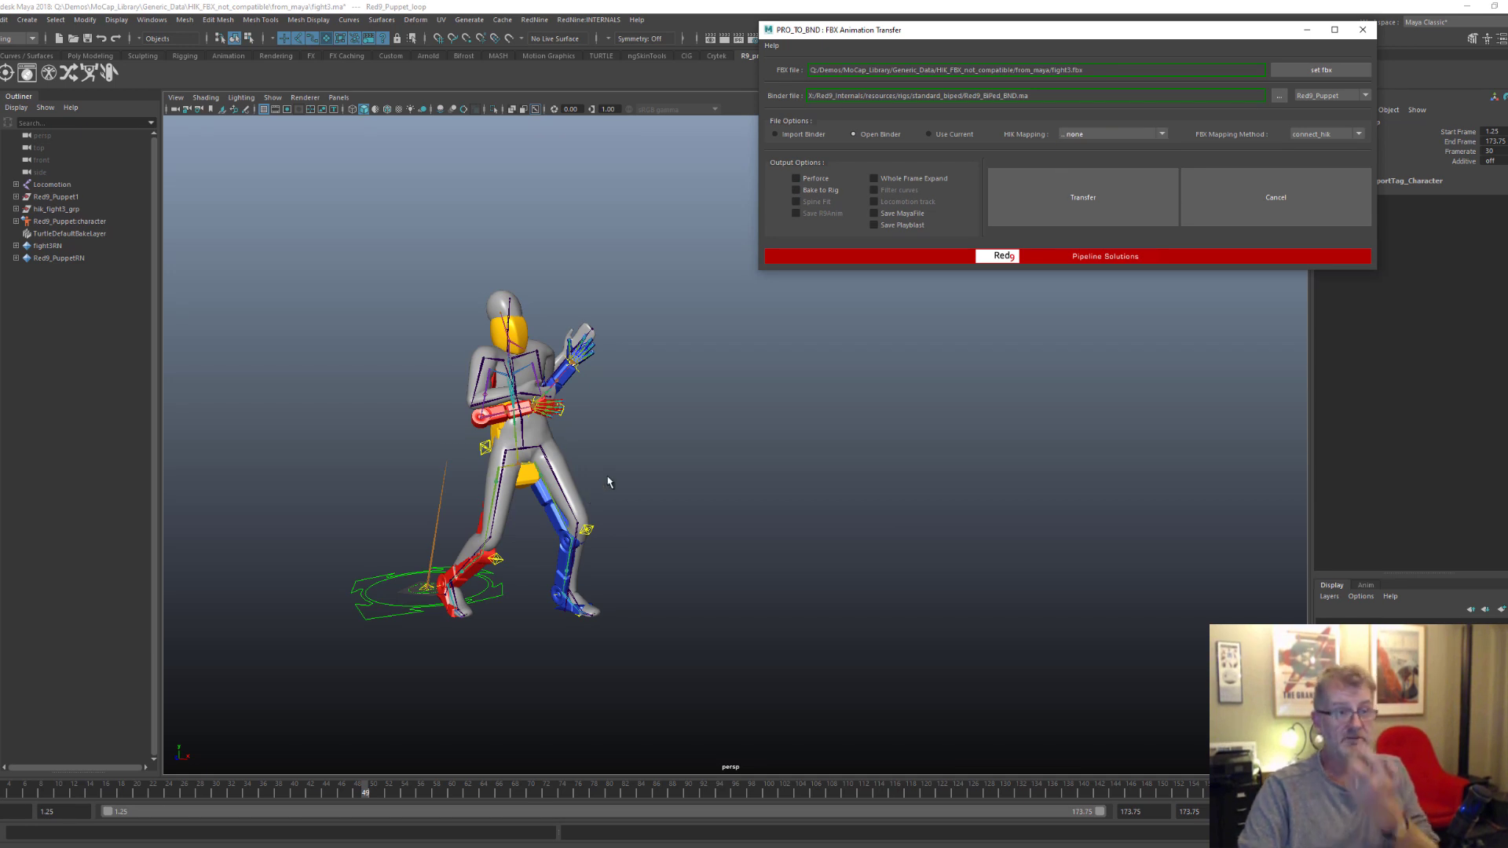
click(1162, 138)
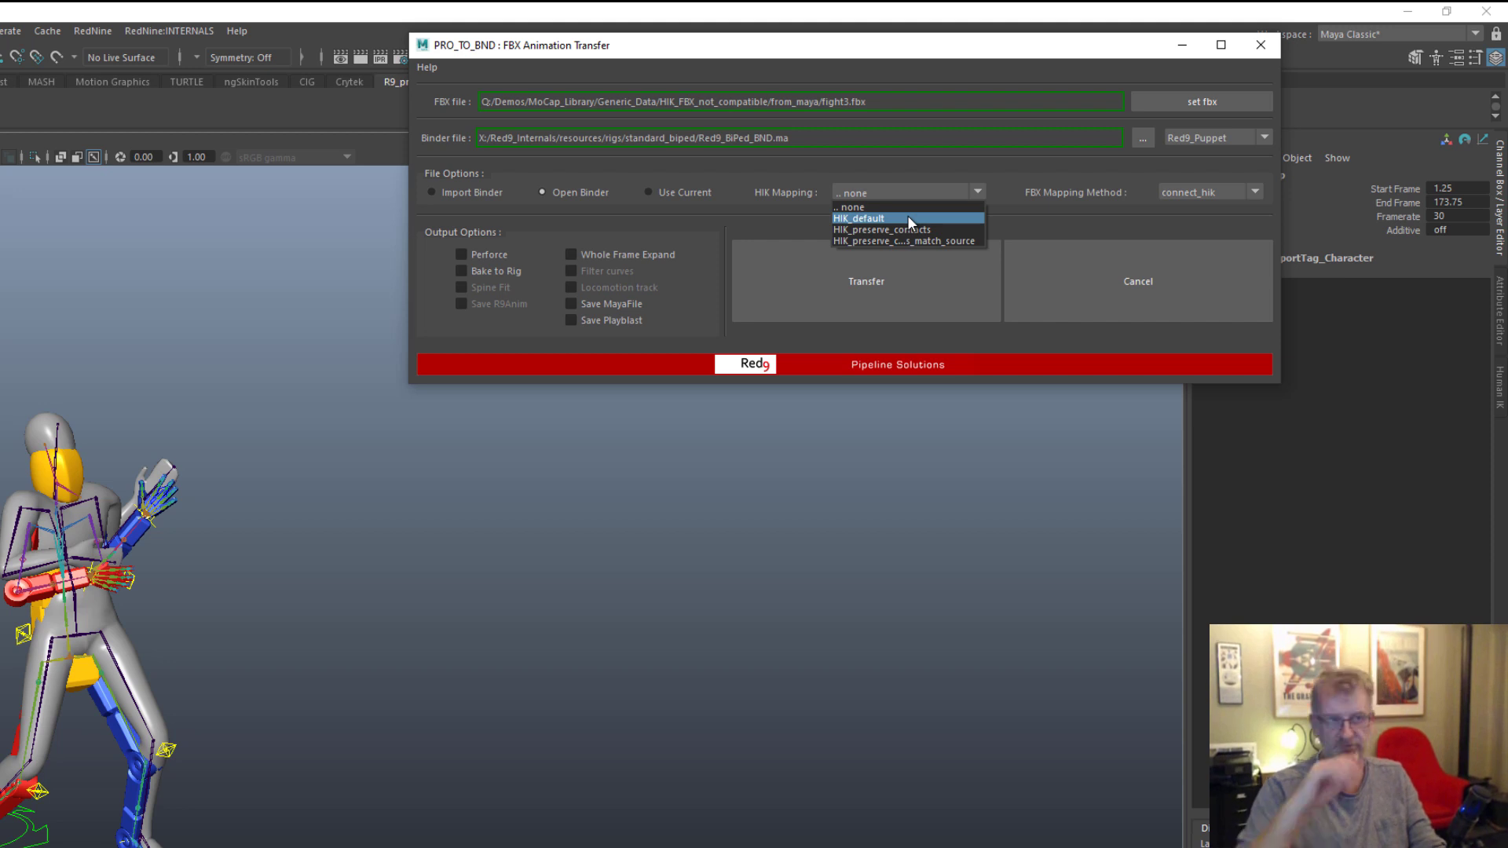
click(945, 229)
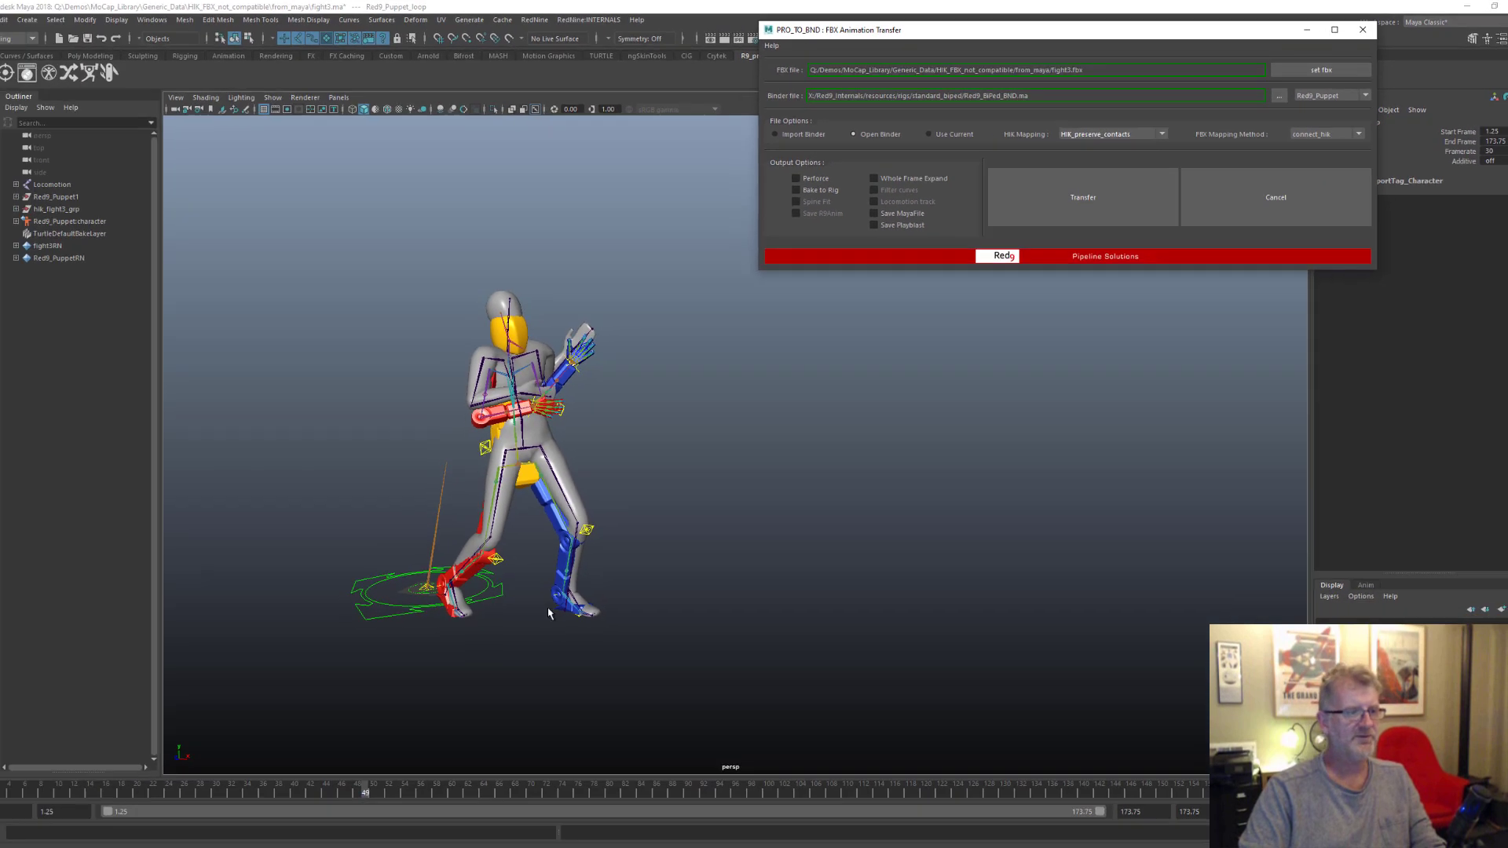
click(444, 795)
drag(446, 797, 920, 785)
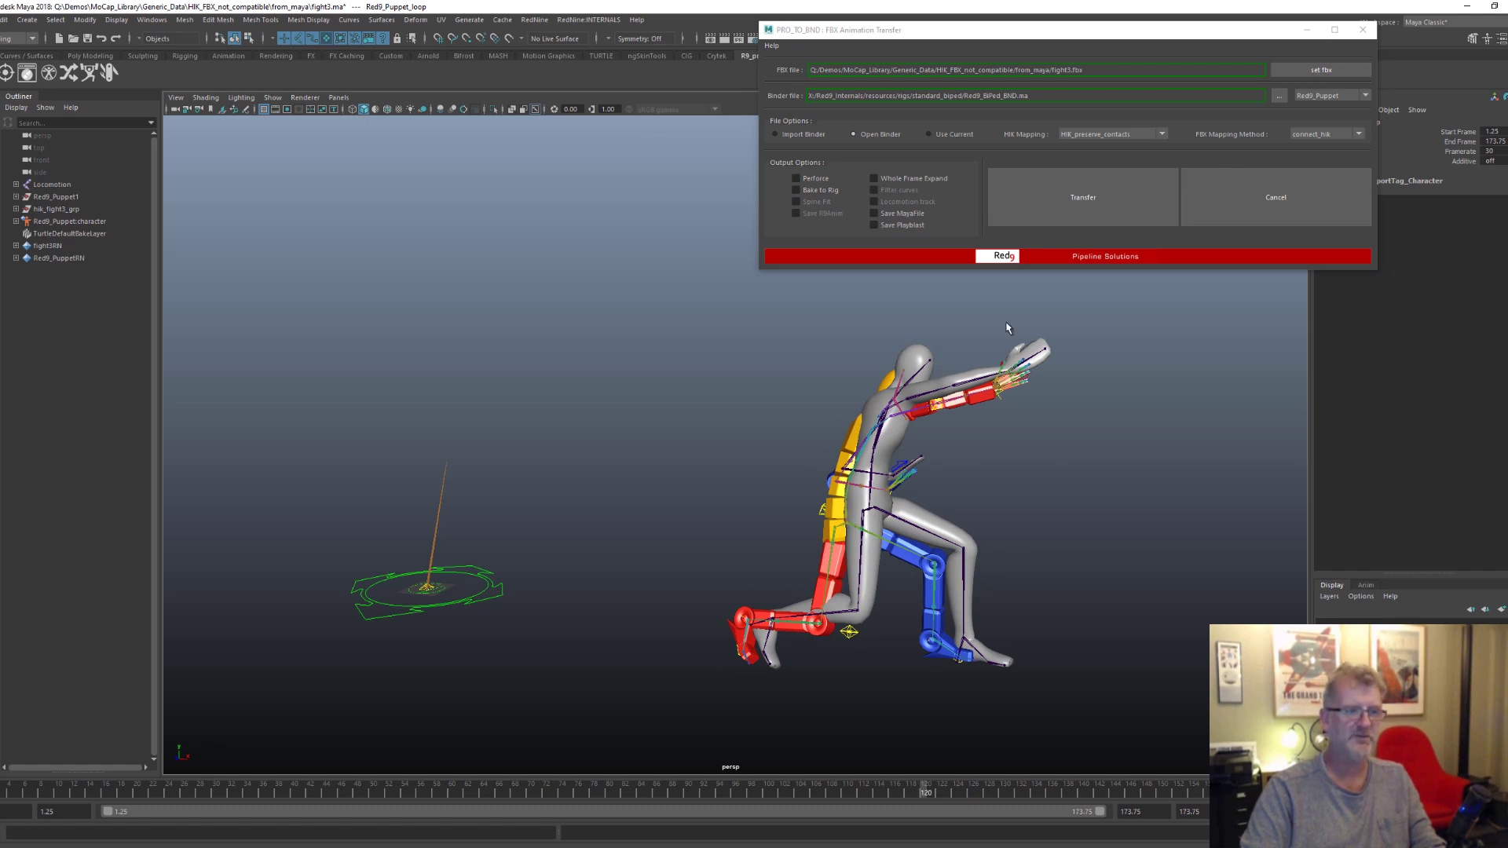
Set the HIK mapping to HIK_preserve_contacts_match_source and run the fight3.fbx transfer again
click(1133, 132)
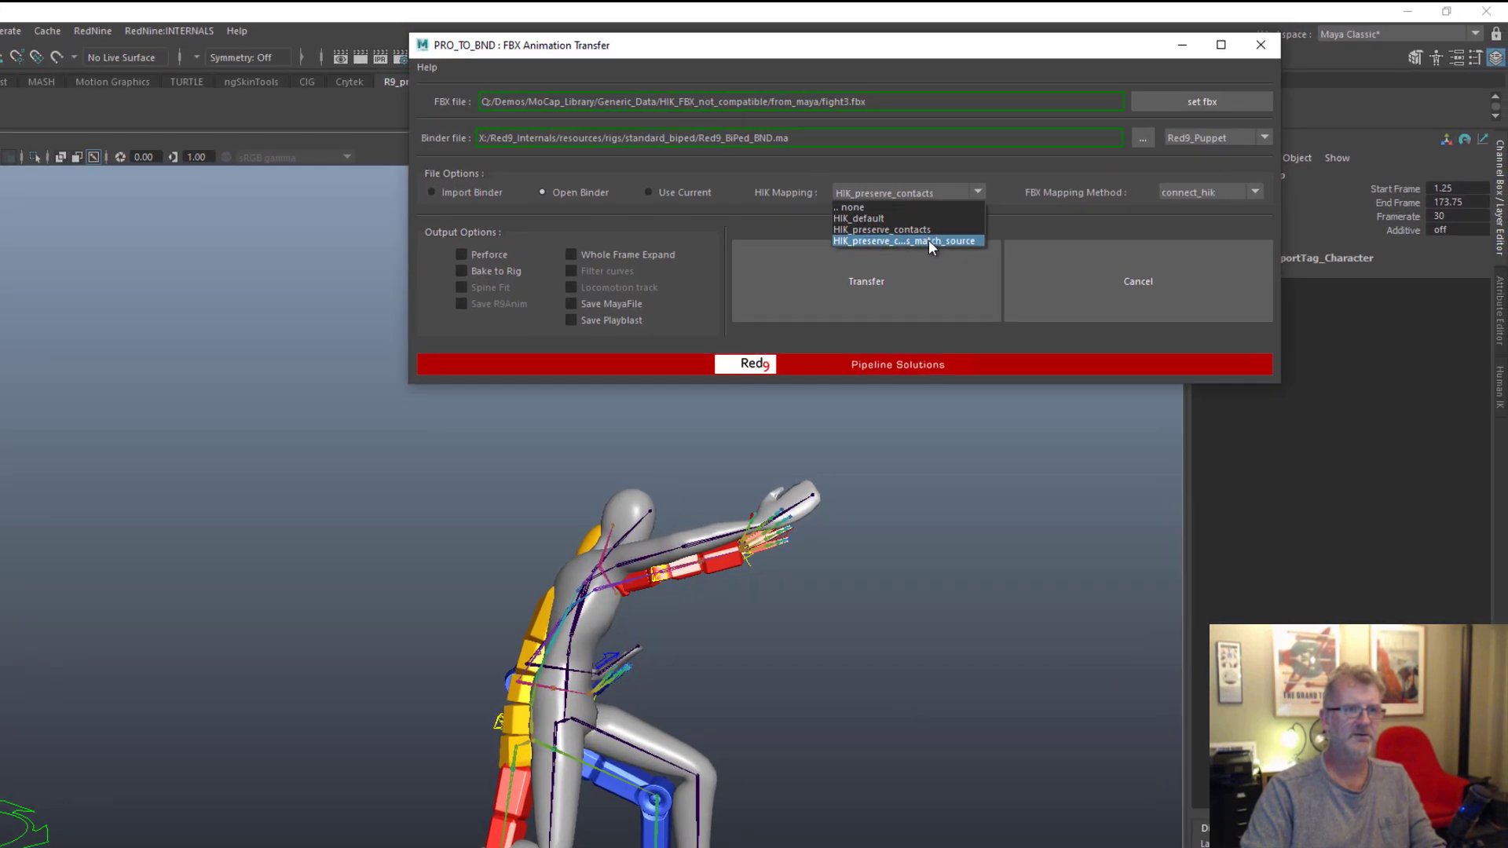
click(940, 238)
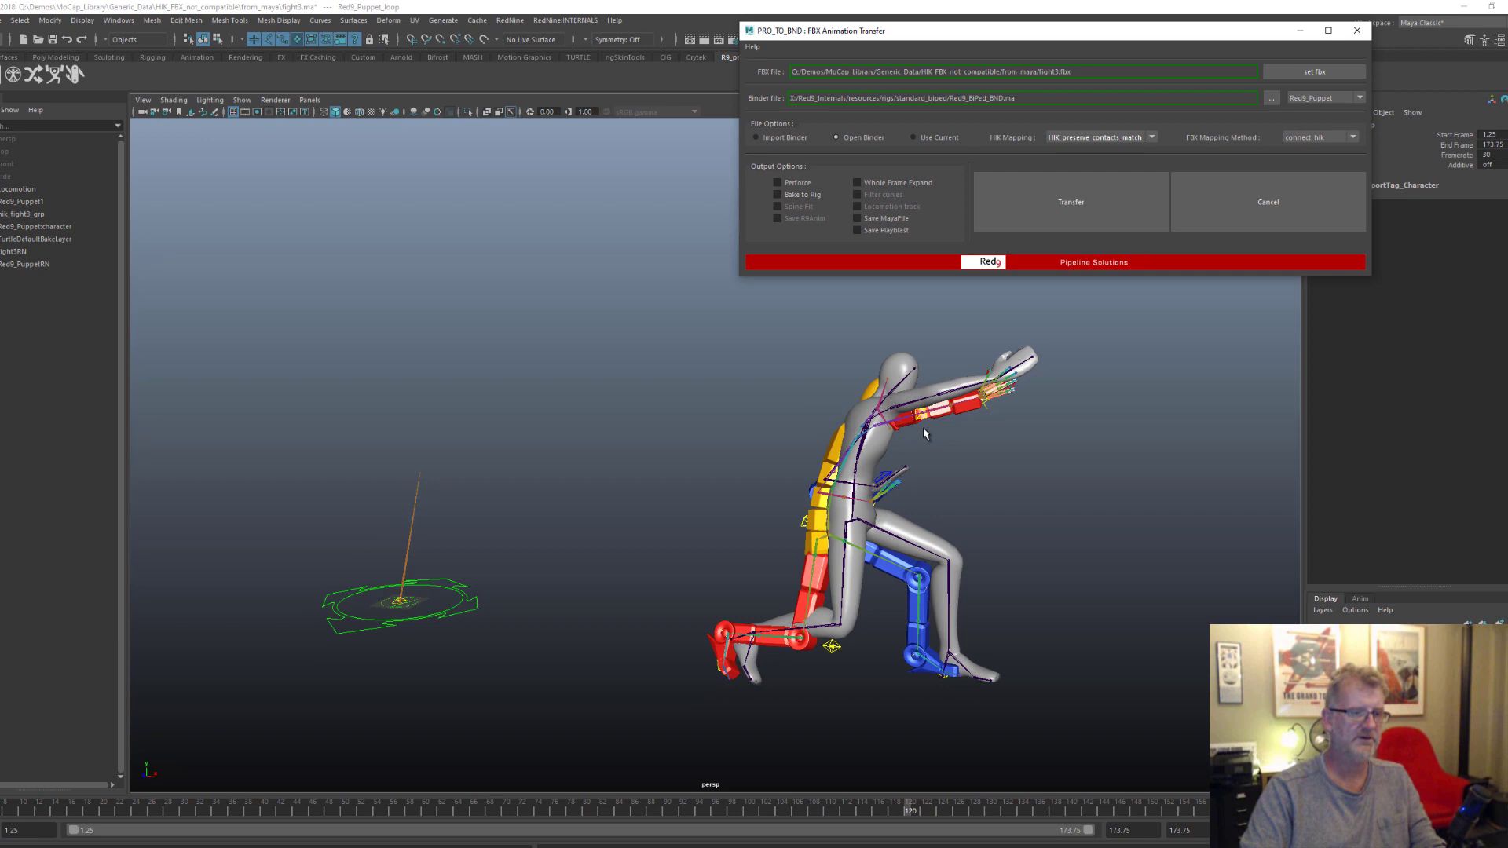
click(856, 306)
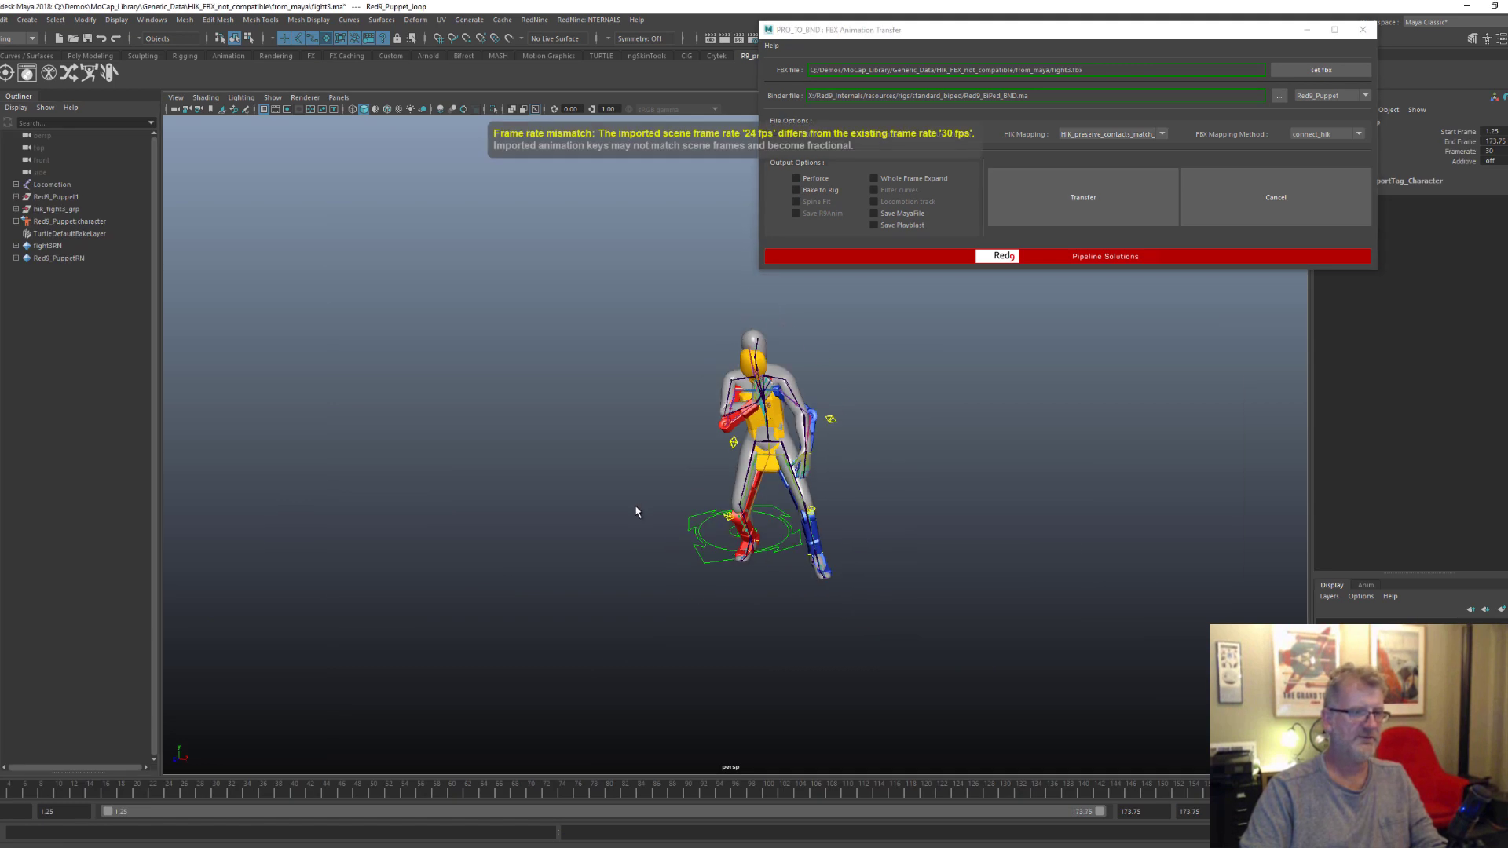
Scrub the re-transferred fight3 animation to frame 150 and inspect how closely the puppet's hands and feet match the source
mouse_move(40, 792)
mouse_down()
mouse_move(900, 790)
mouse_move(973, 764)
mouse_move(1191, 757)
mouse_move(1076, 747)
mouse_move(1161, 744)
mouse_up()
scroll(881, 512, up, 5)
alt+middle_drag(868, 460, 720, 596)
scroll(683, 592, up, 1)
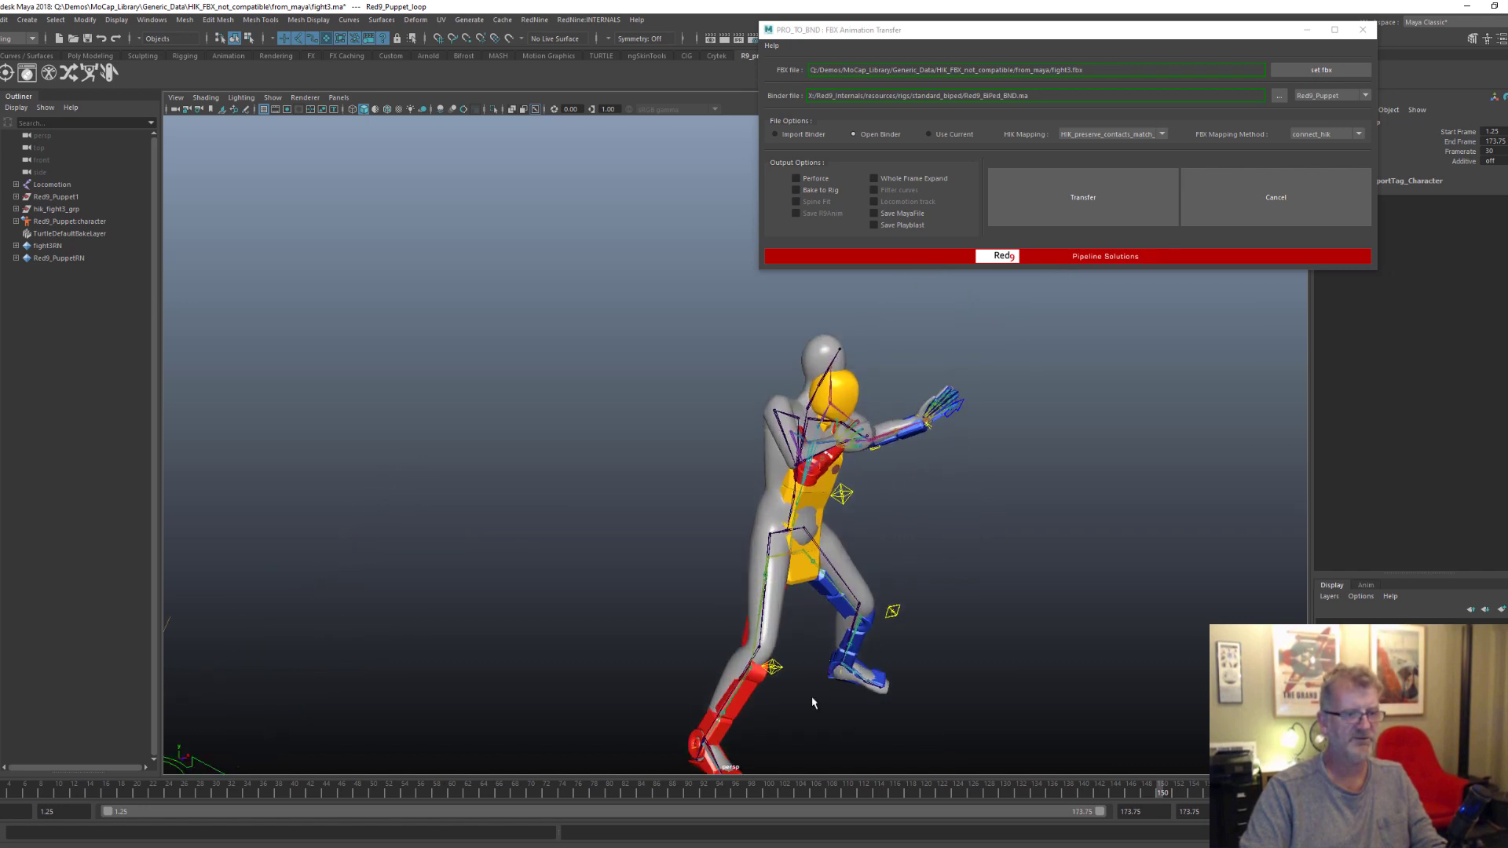
scroll(1005, 550, down, 3)
alt+middle_drag(798, 556, 852, 517)
Lower the fight3 reference node to about -2.274 in Y, scale it uniformly to about 0.937, and scrub the result
click(16, 209)
click(59, 234)
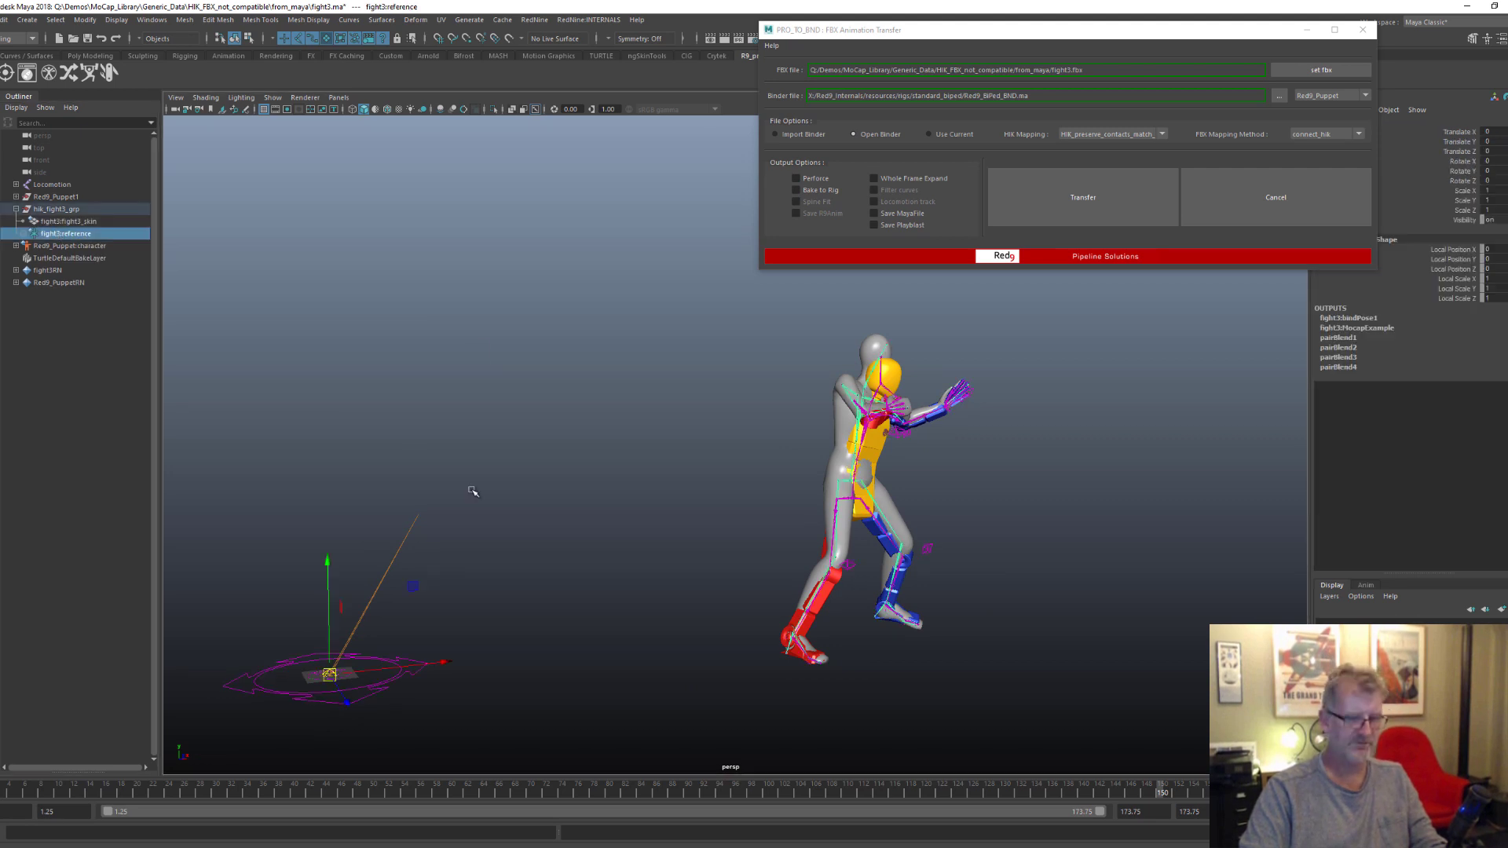
mouse_move(328, 561)
mouse_down()
mouse_move(328, 596)
mouse_move(328, 524)
mouse_move(330, 643)
mouse_move(328, 542)
mouse_move(327, 577)
mouse_move(327, 563)
mouse_up()
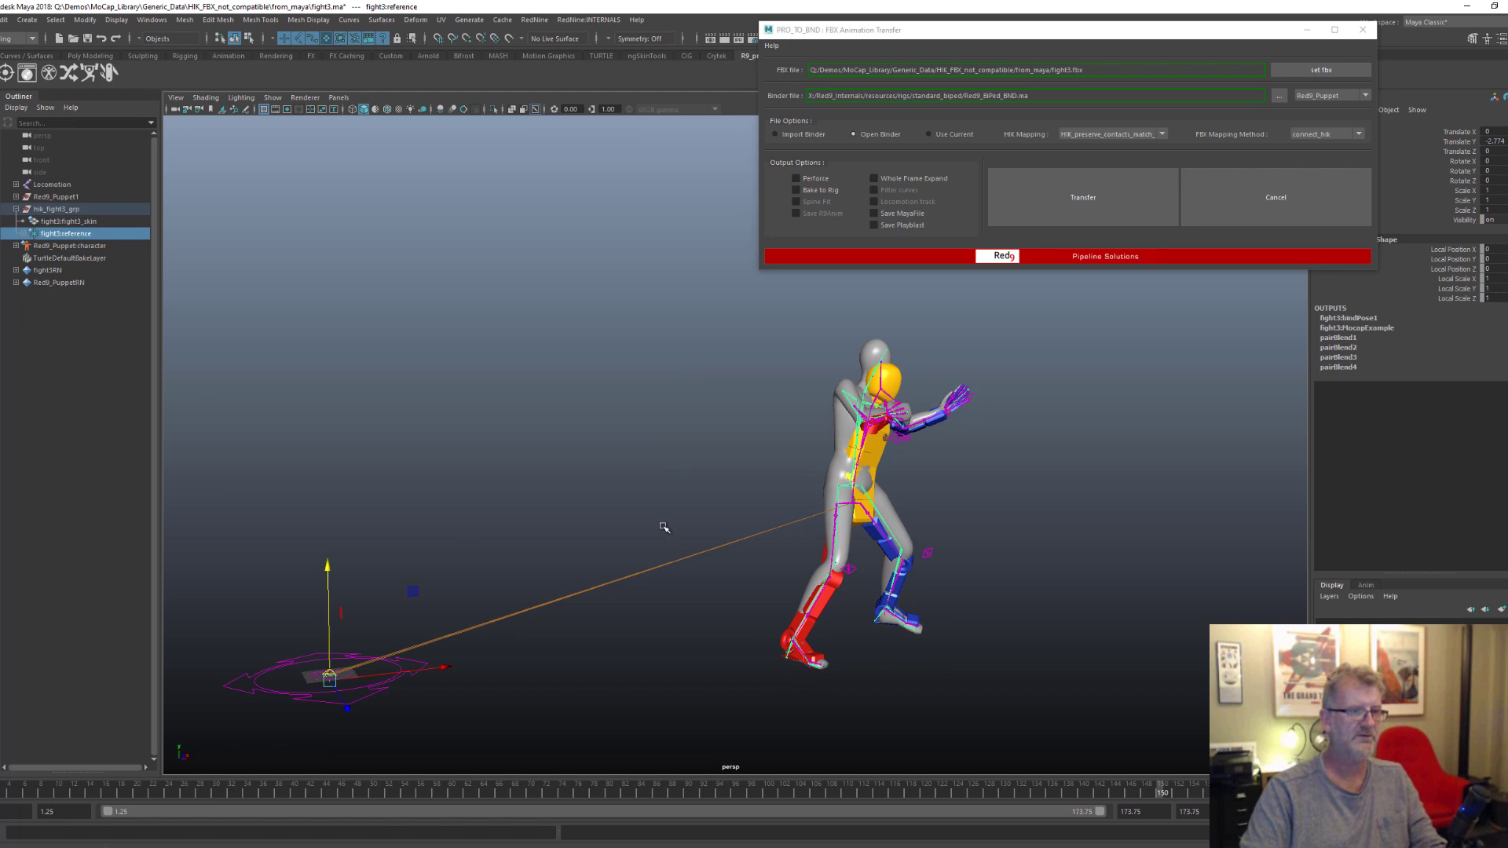
click(330, 678)
alt+drag(720, 630, 589, 619)
drag(463, 638, 422, 615)
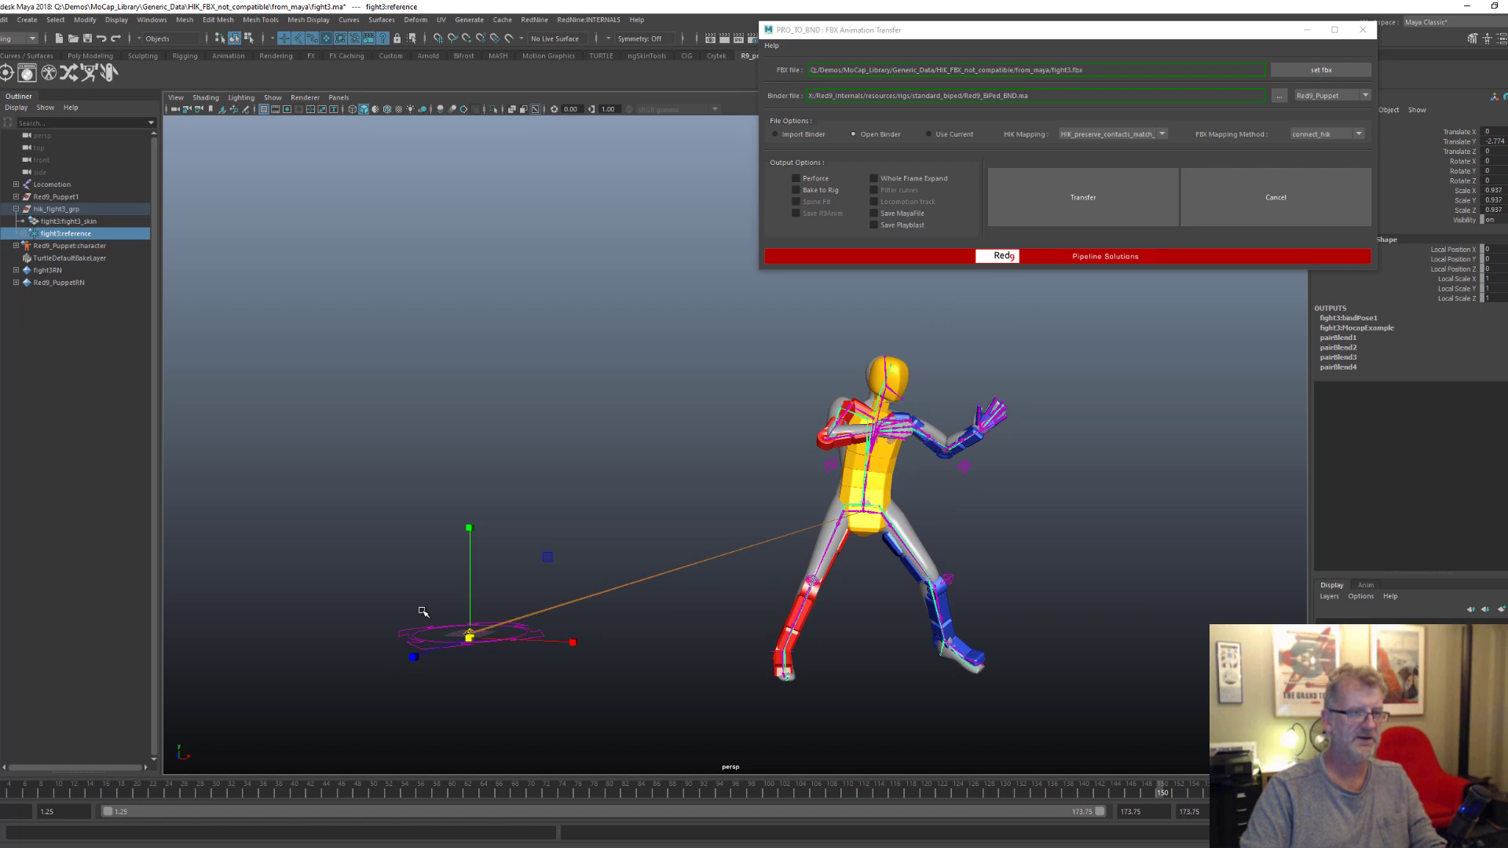
mouse_move(110, 793)
mouse_down()
mouse_move(929, 795)
mouse_move(1154, 758)
mouse_move(487, 731)
mouse_move(636, 719)
mouse_up()
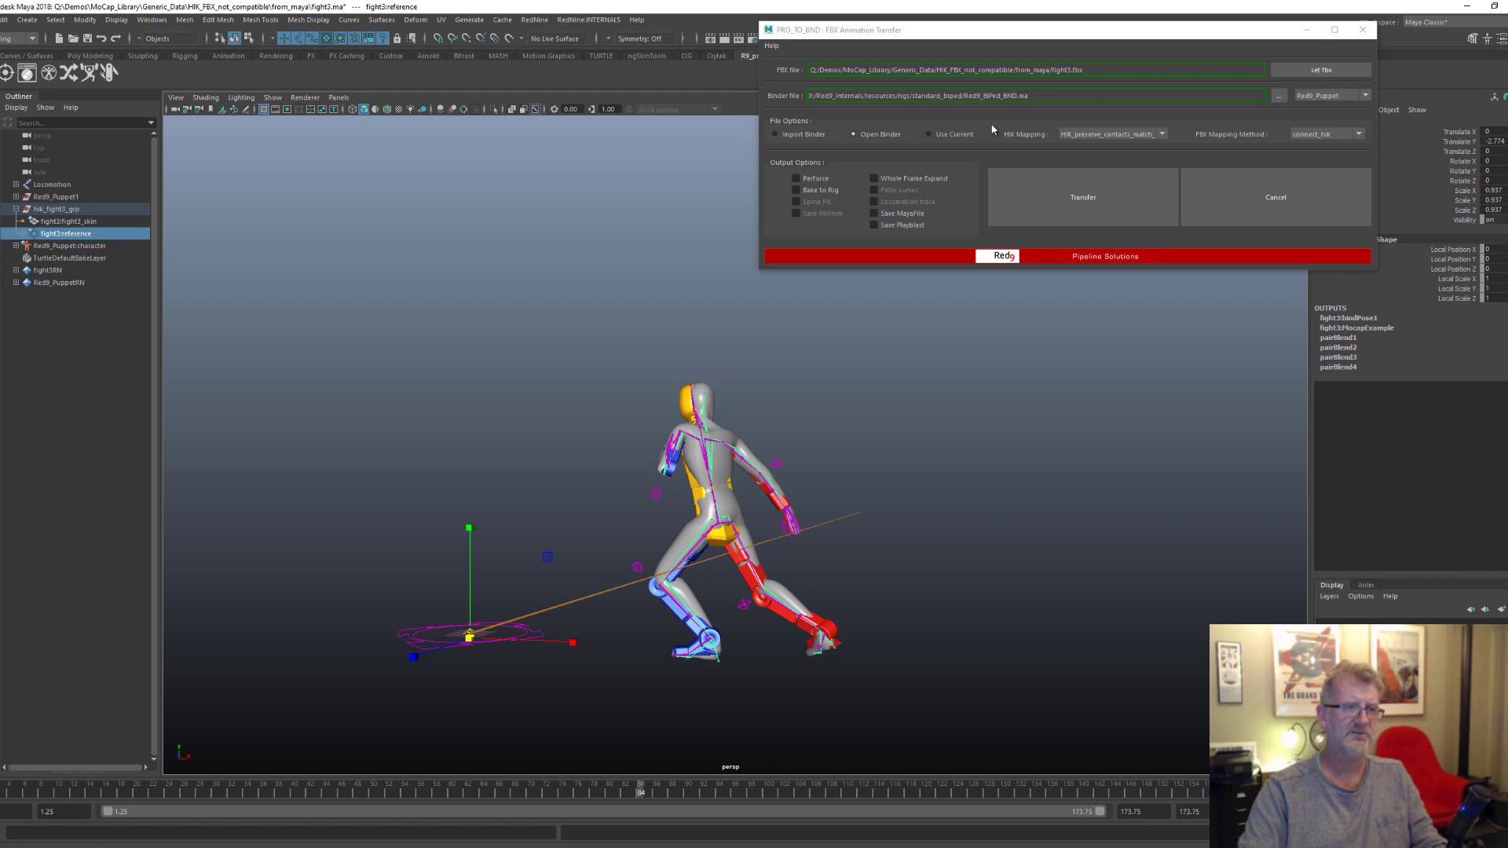
Set the file option to Import Binder and transfer dunk1.fbx with Bake to Rig enabled
click(959, 135)
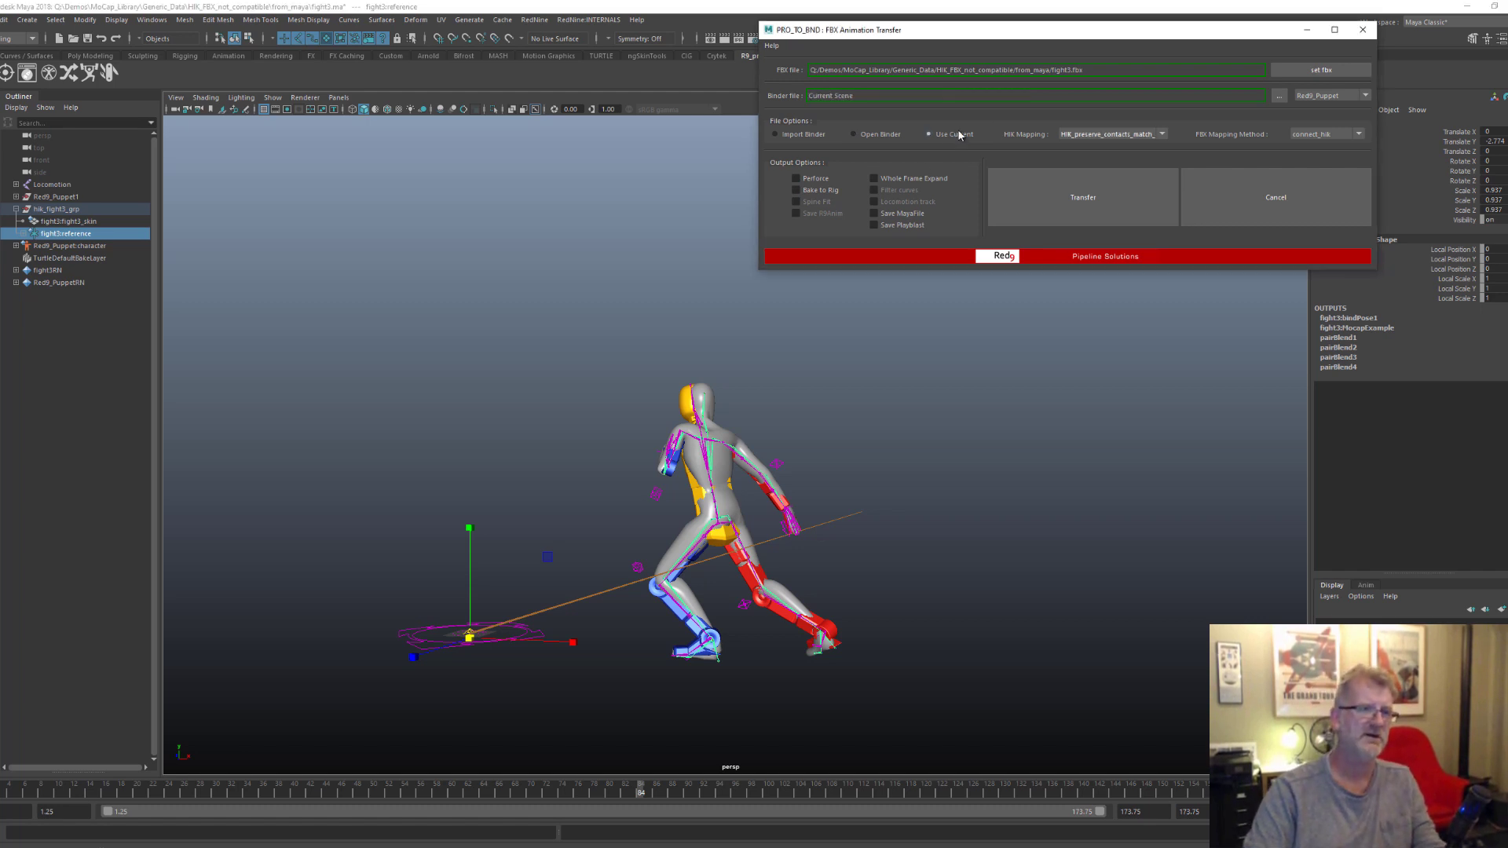
click(880, 134)
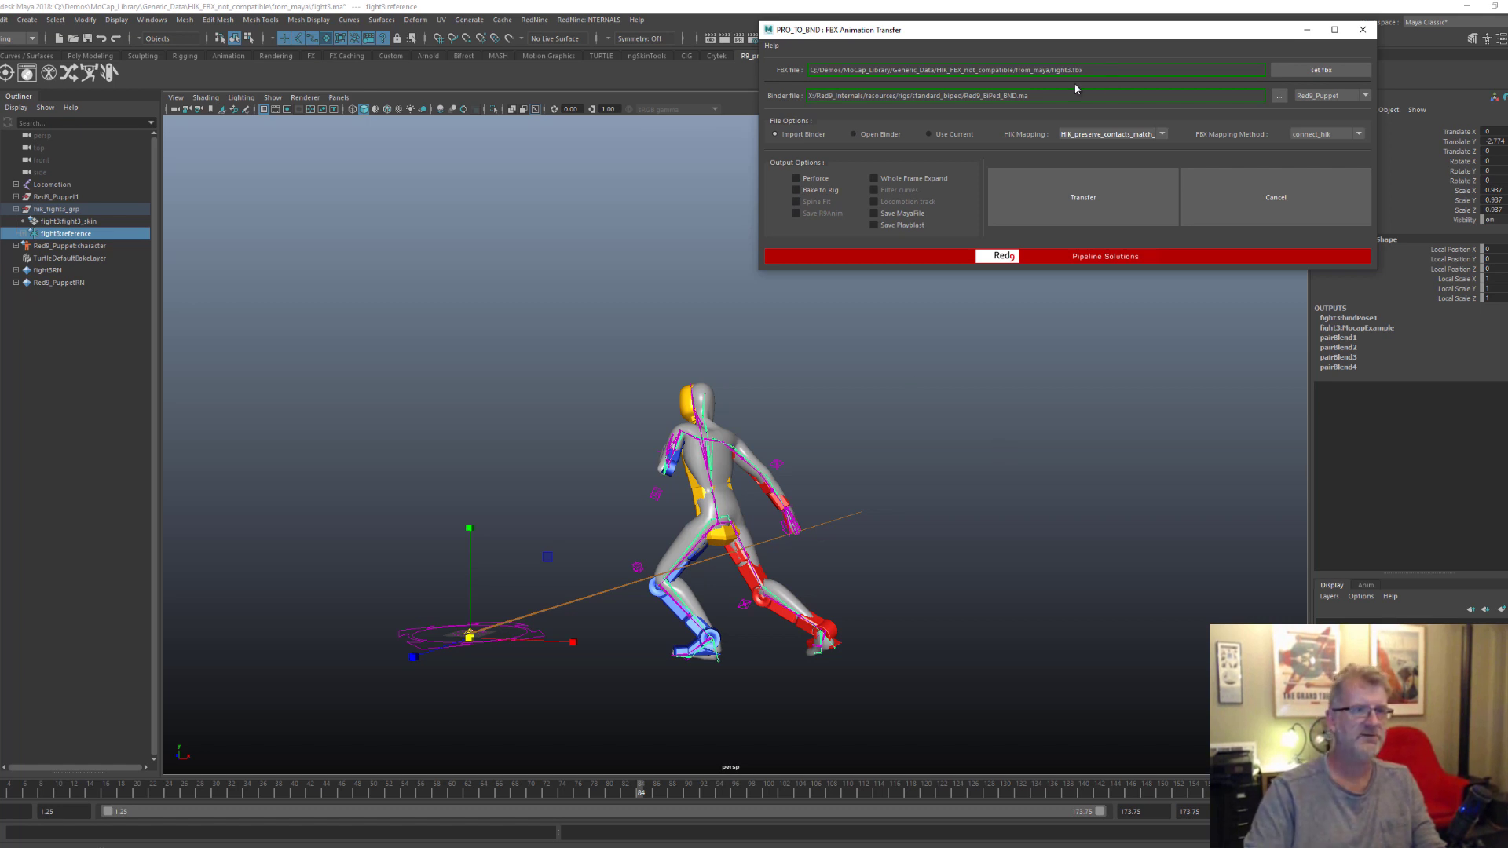
click(1309, 71)
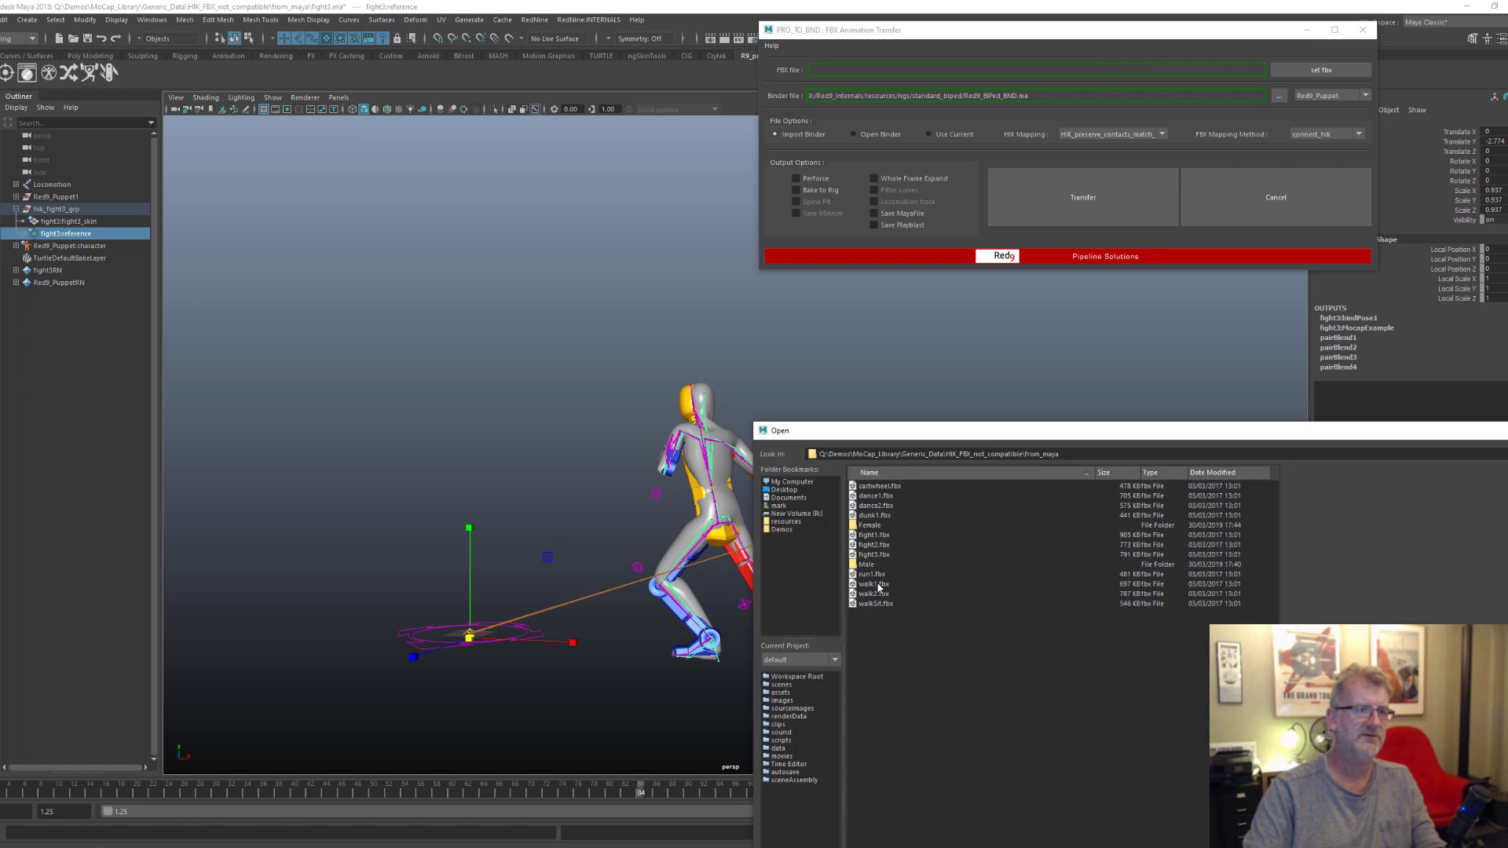
double_click(874, 515)
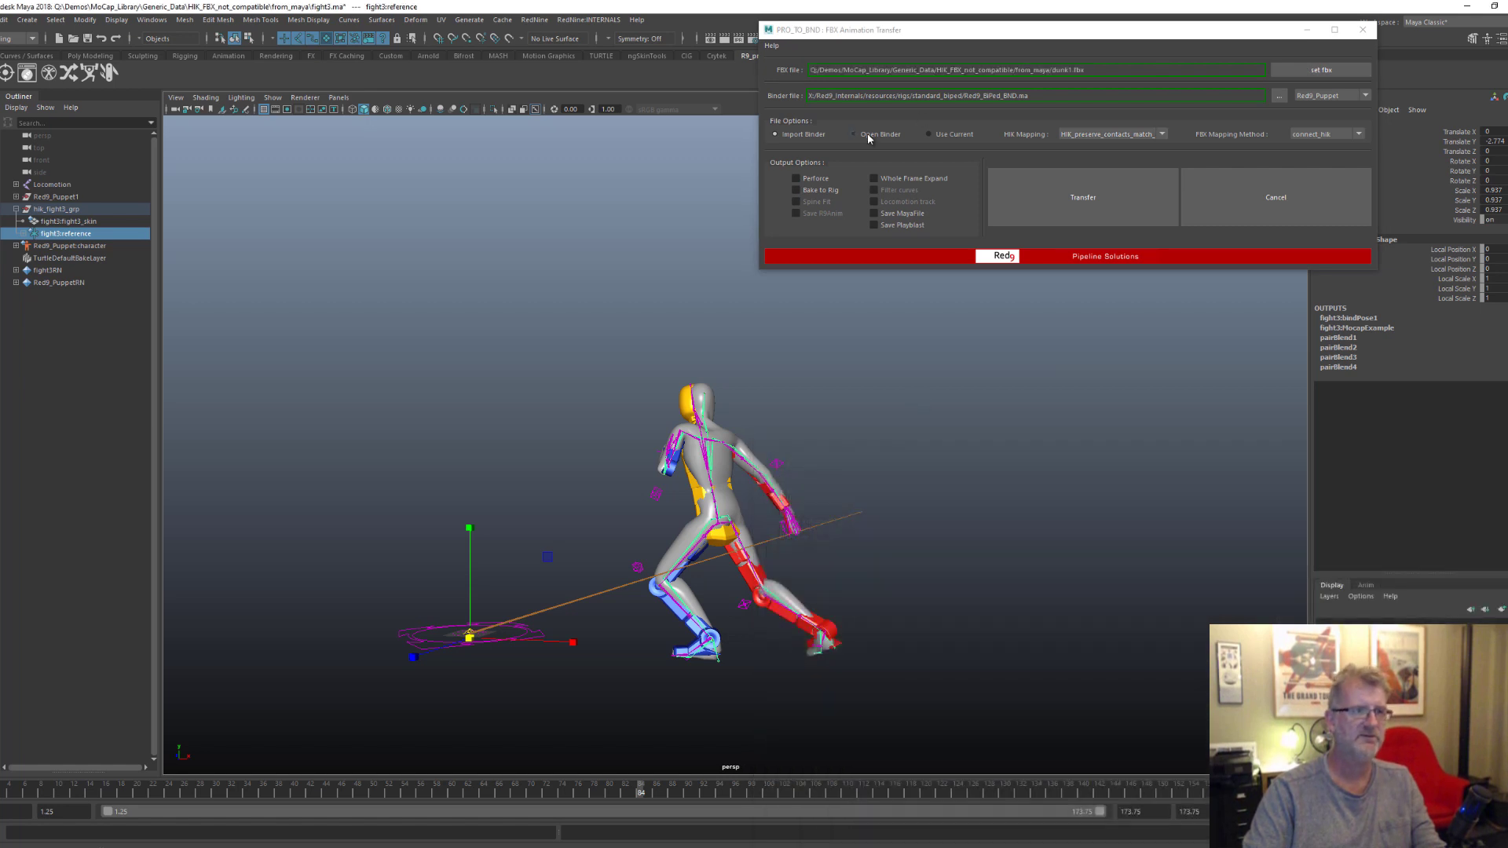
click(818, 191)
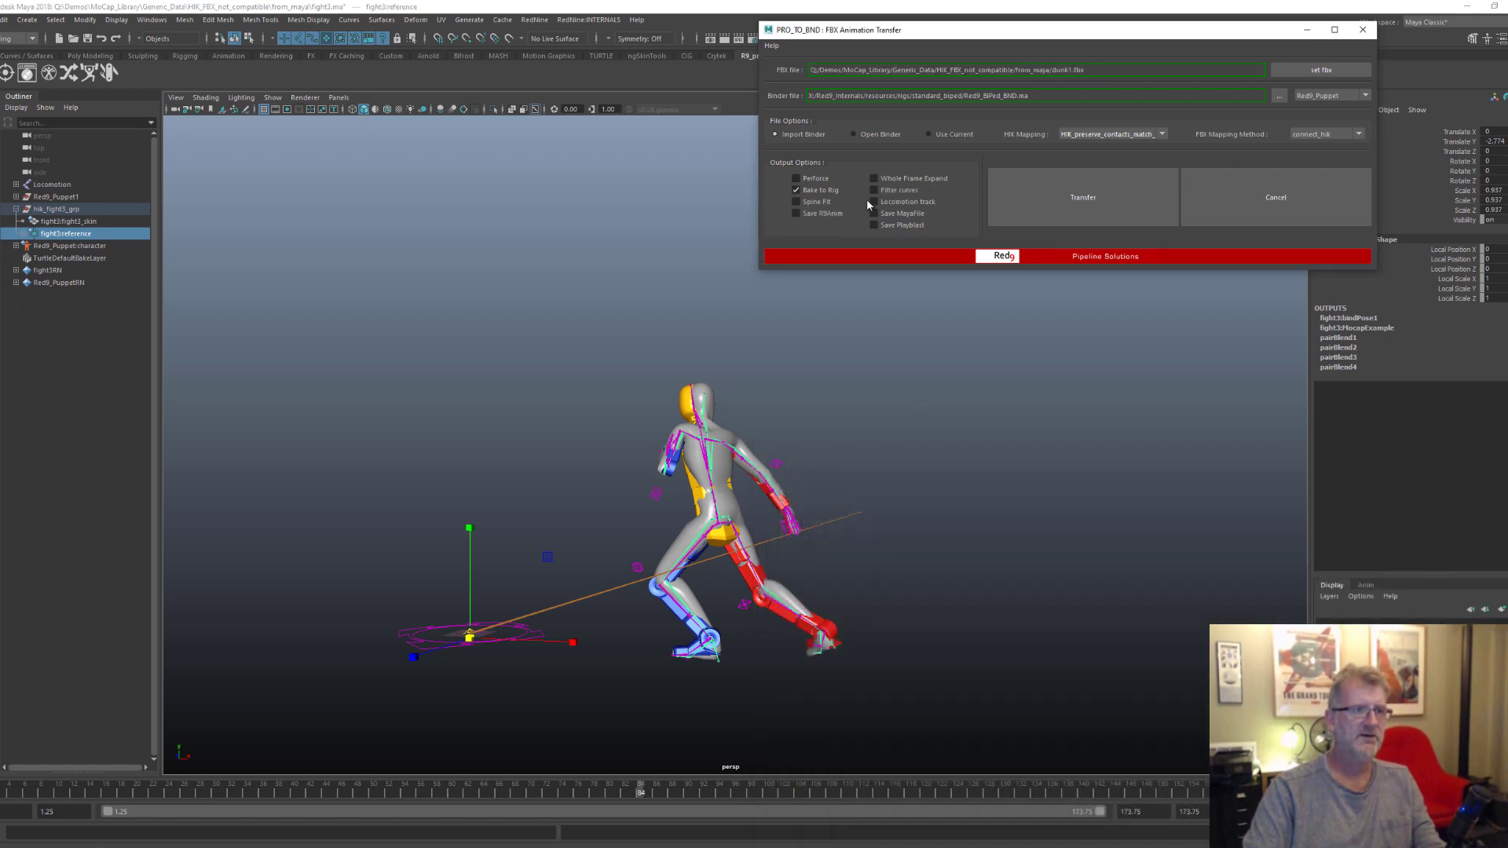
click(1076, 214)
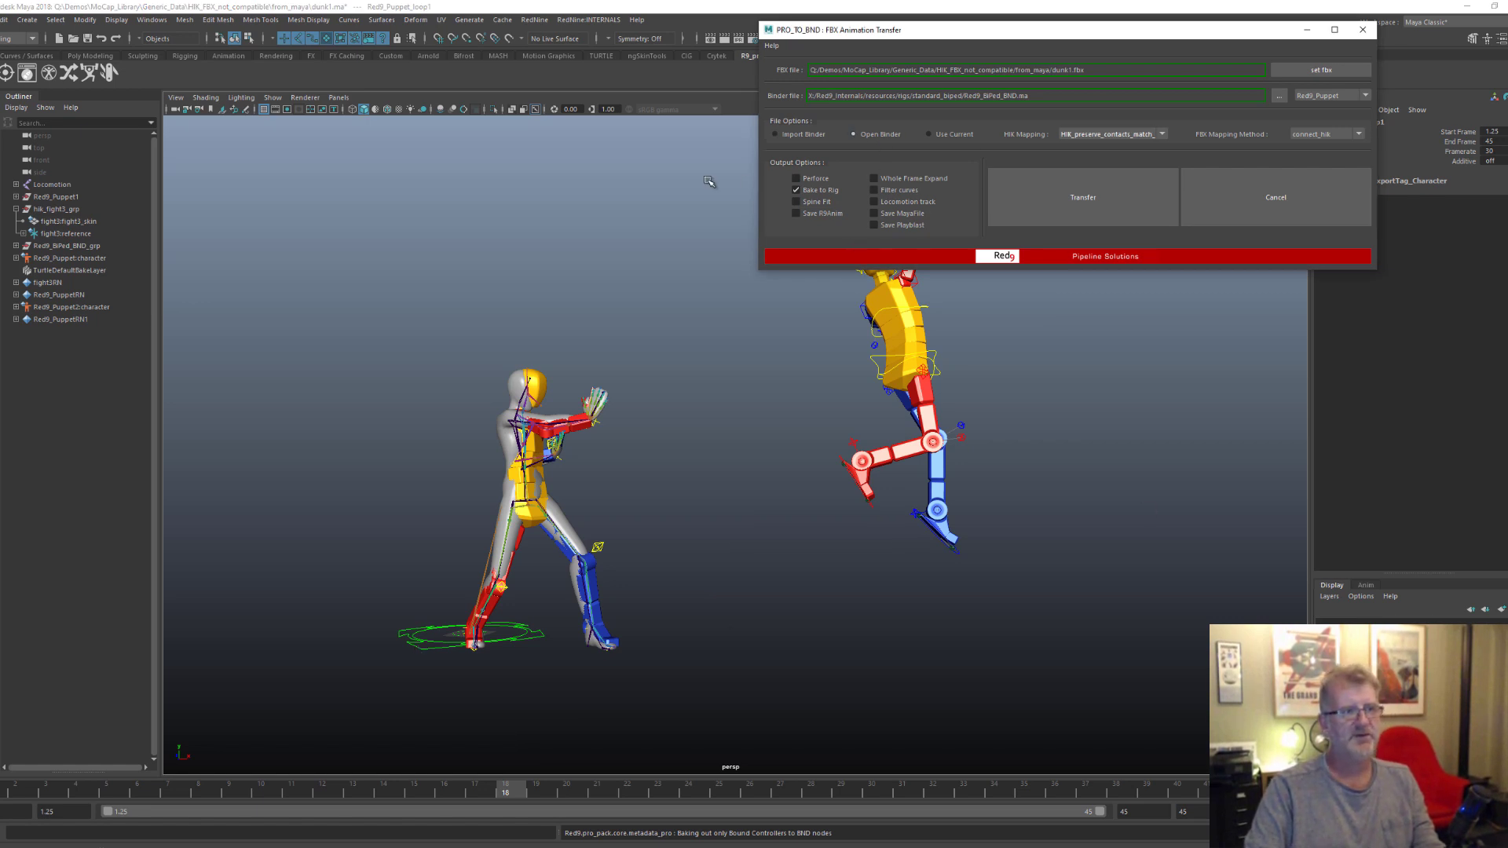
Load dance2.fbx as the FBX file and start a new scene without saving the current one
click(1301, 72)
double_click(883, 507)
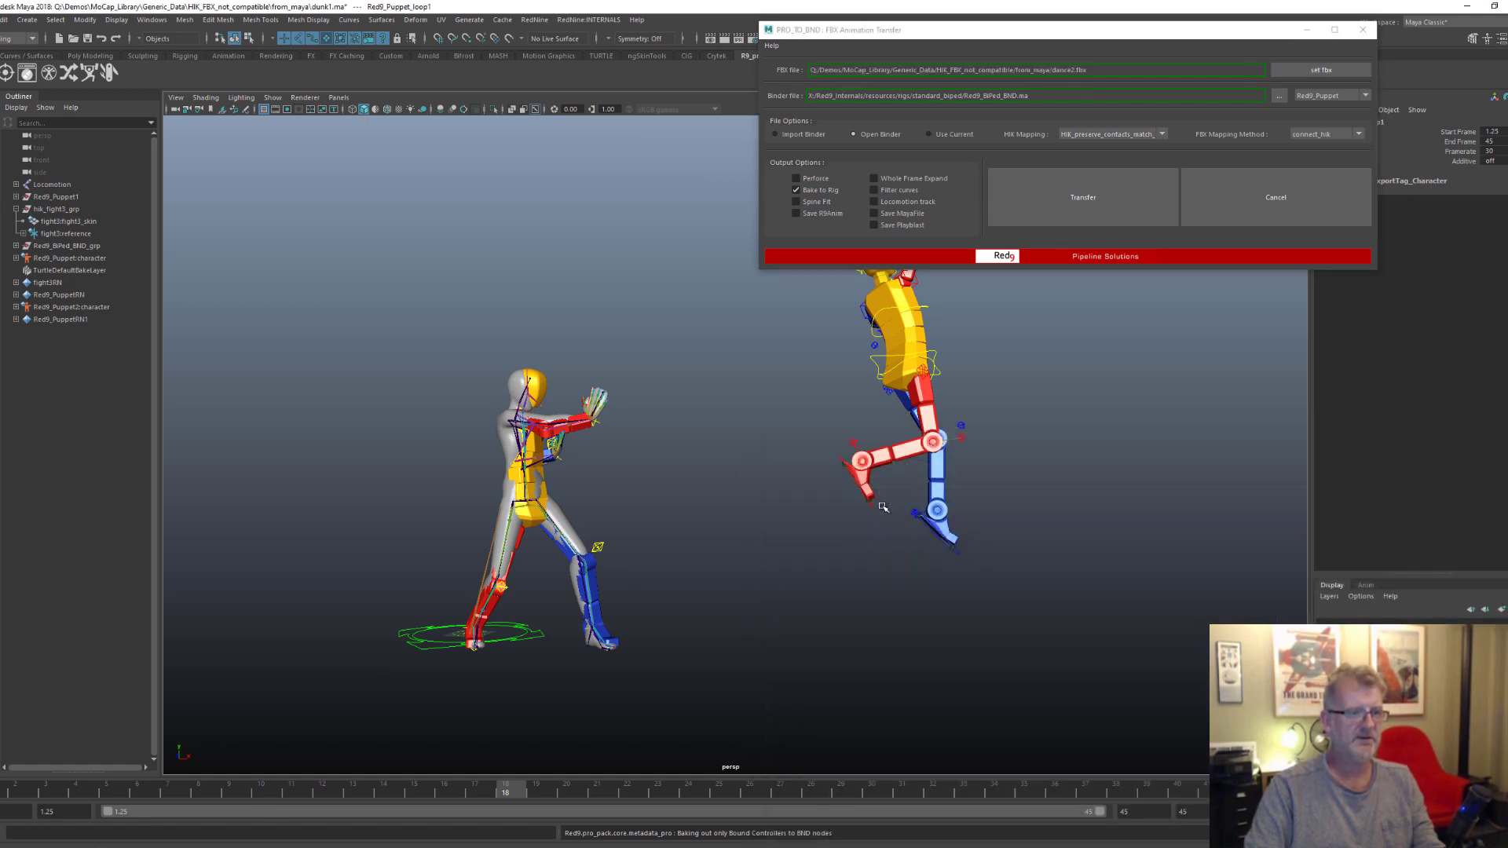
click(2, 20)
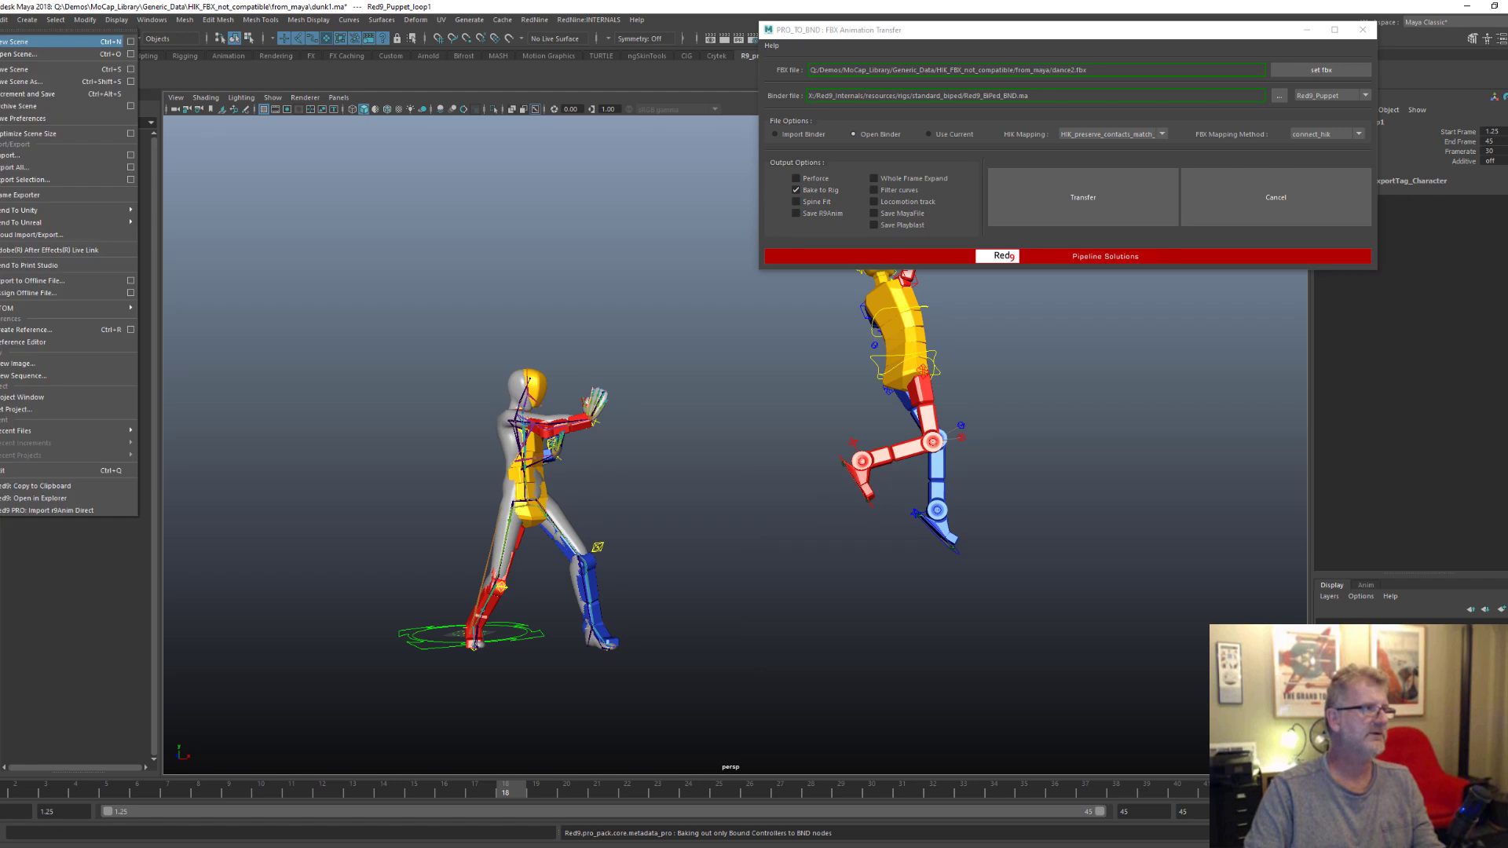
click(31, 41)
click(764, 445)
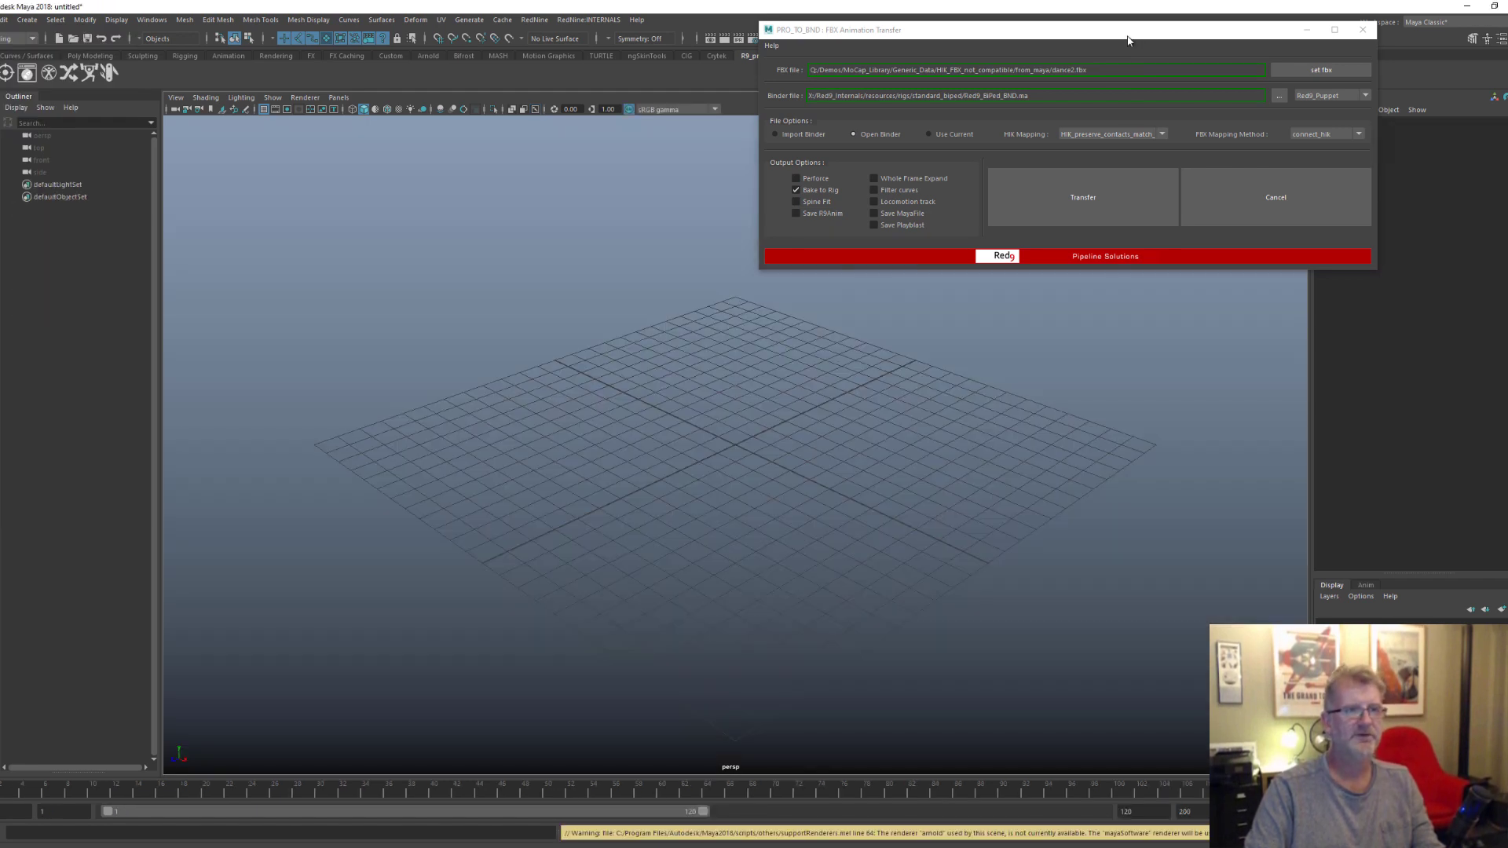
Reposition the transfer dialog over the viewport, turn off Bake to Rig and try the Perforce output option
drag(1125, 31, 1034, 135)
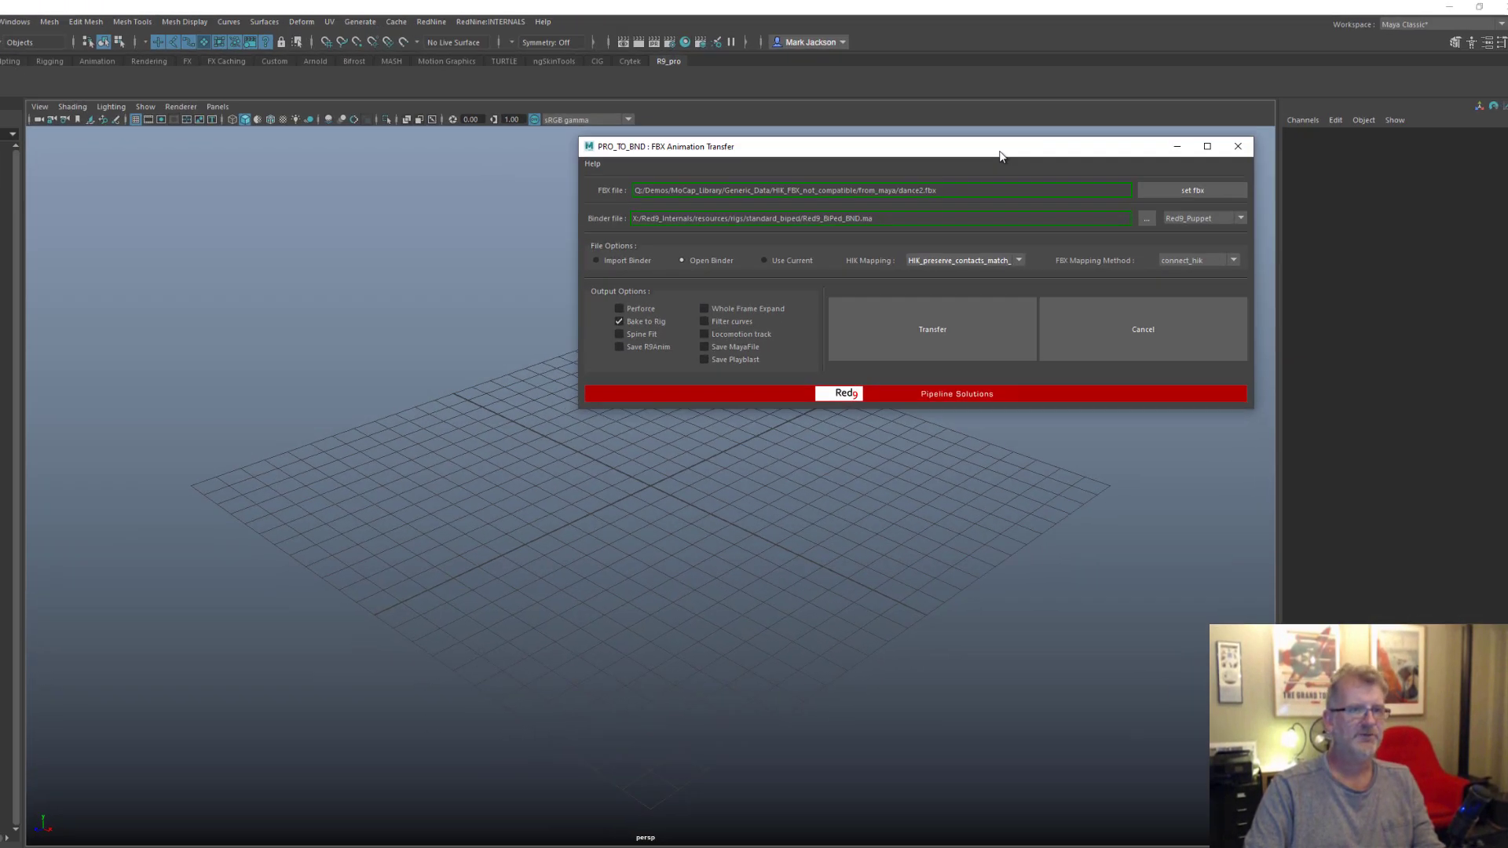
click(492, 367)
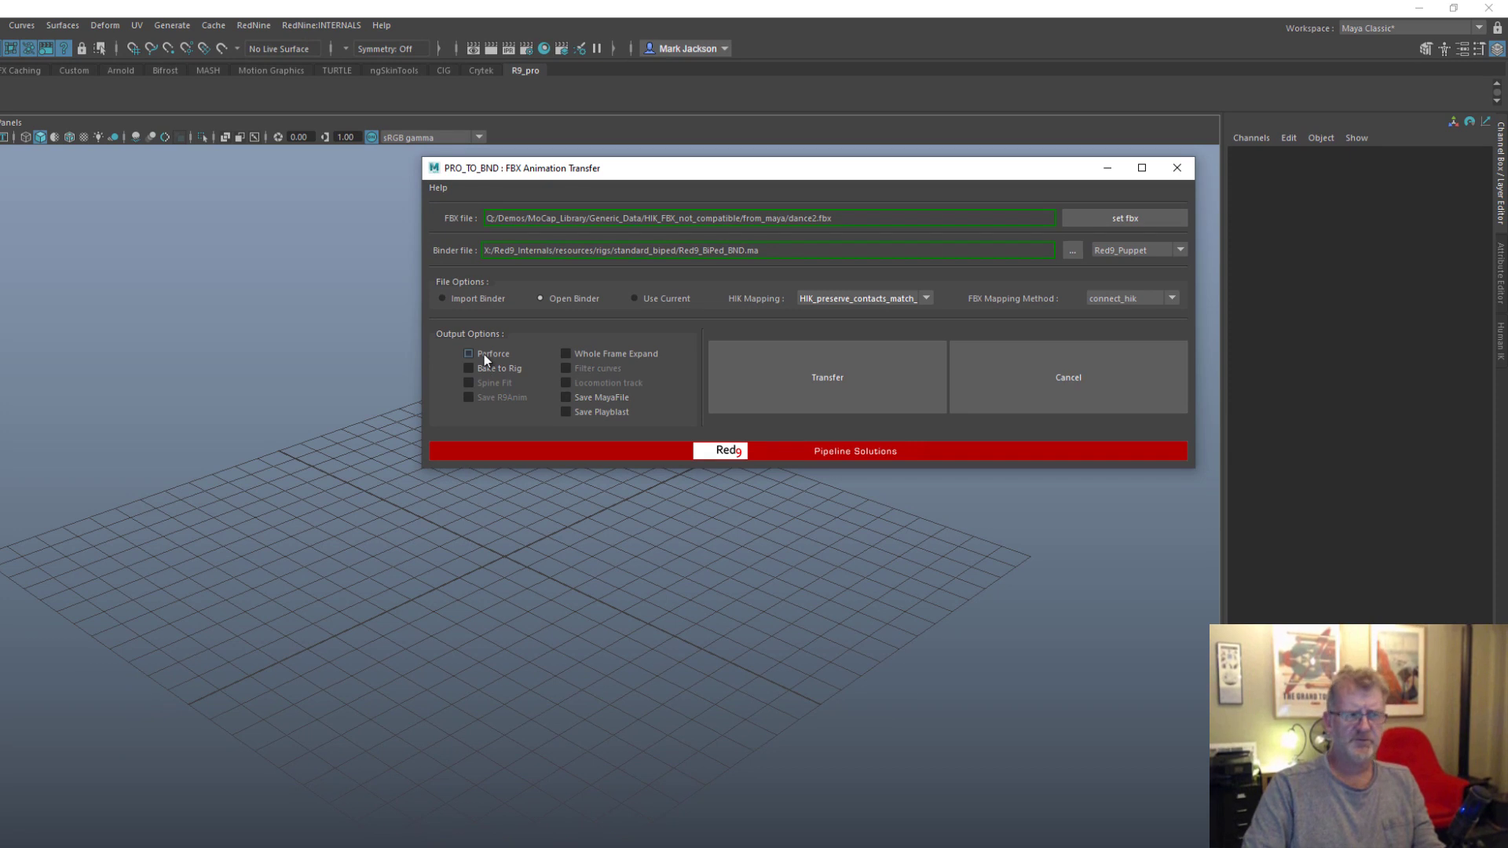
click(484, 355)
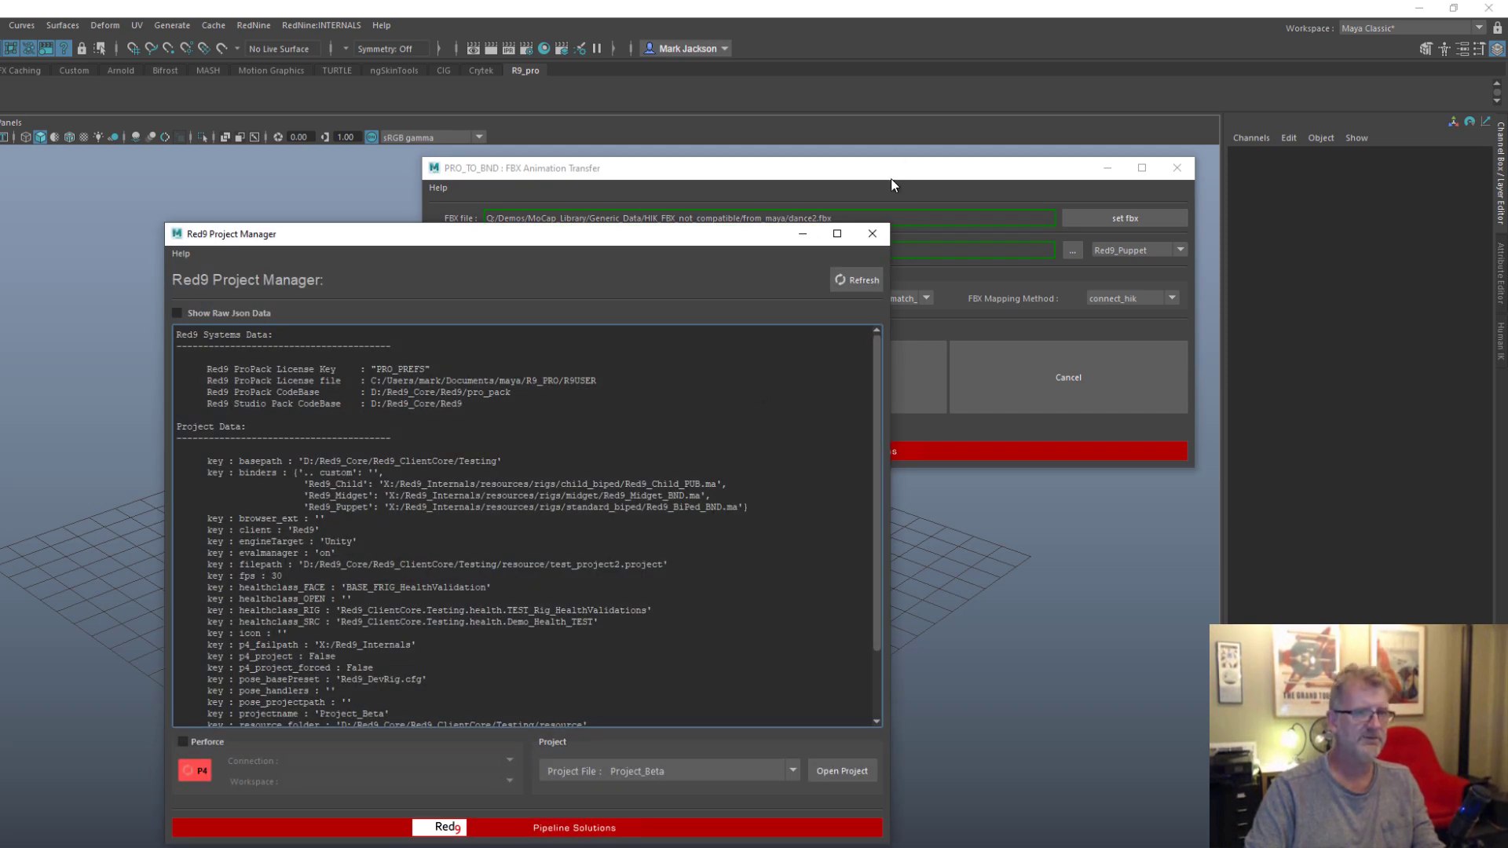
Close the Project Manager, disable Perforce, and transfer dance2.fbx with Whole Frame Expand, Bake to Rig and Filter curves enabled
click(871, 233)
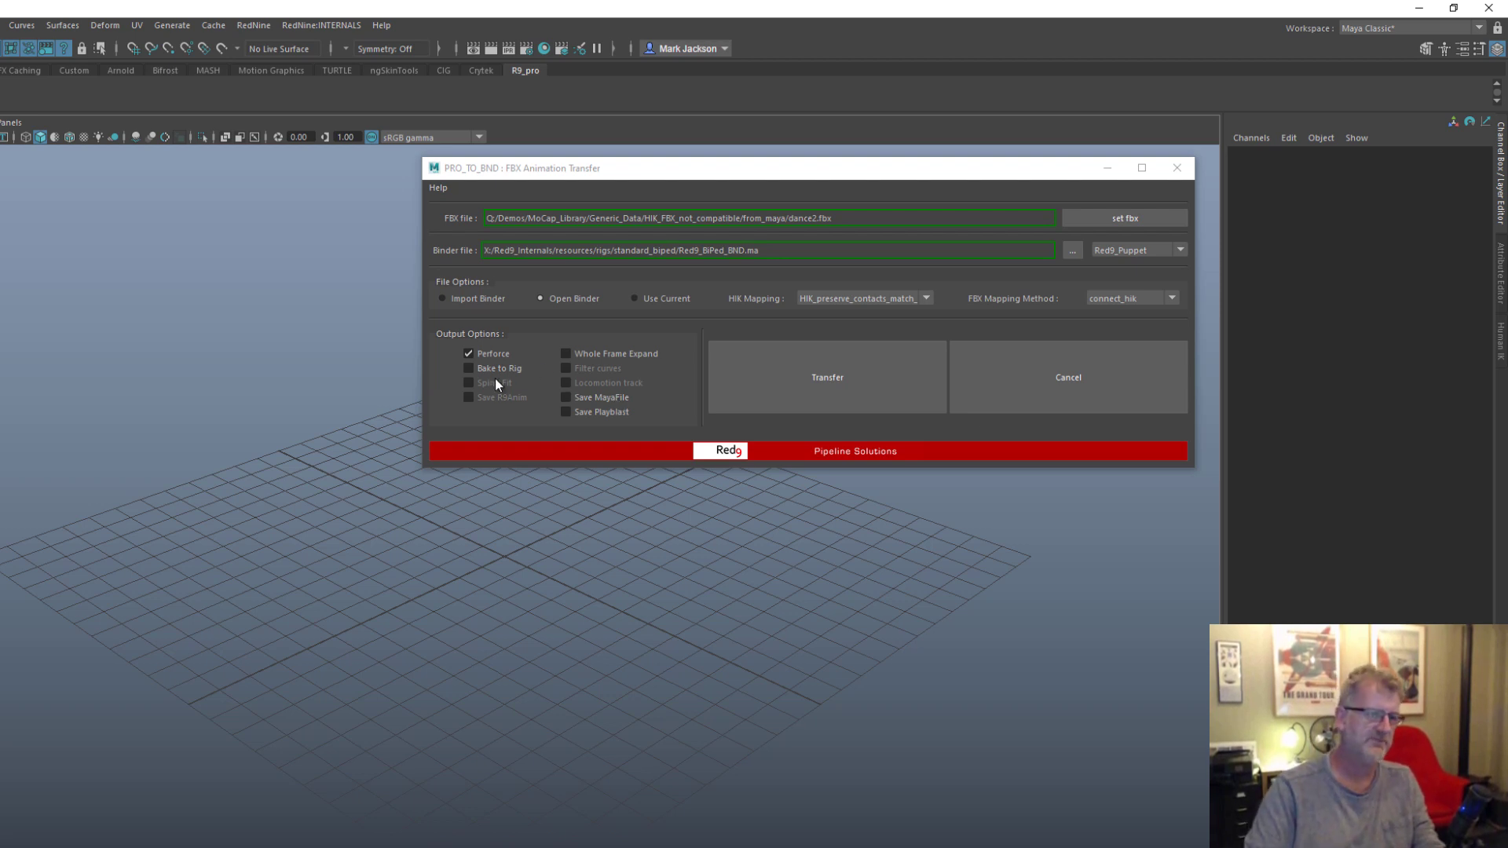
click(496, 353)
click(614, 355)
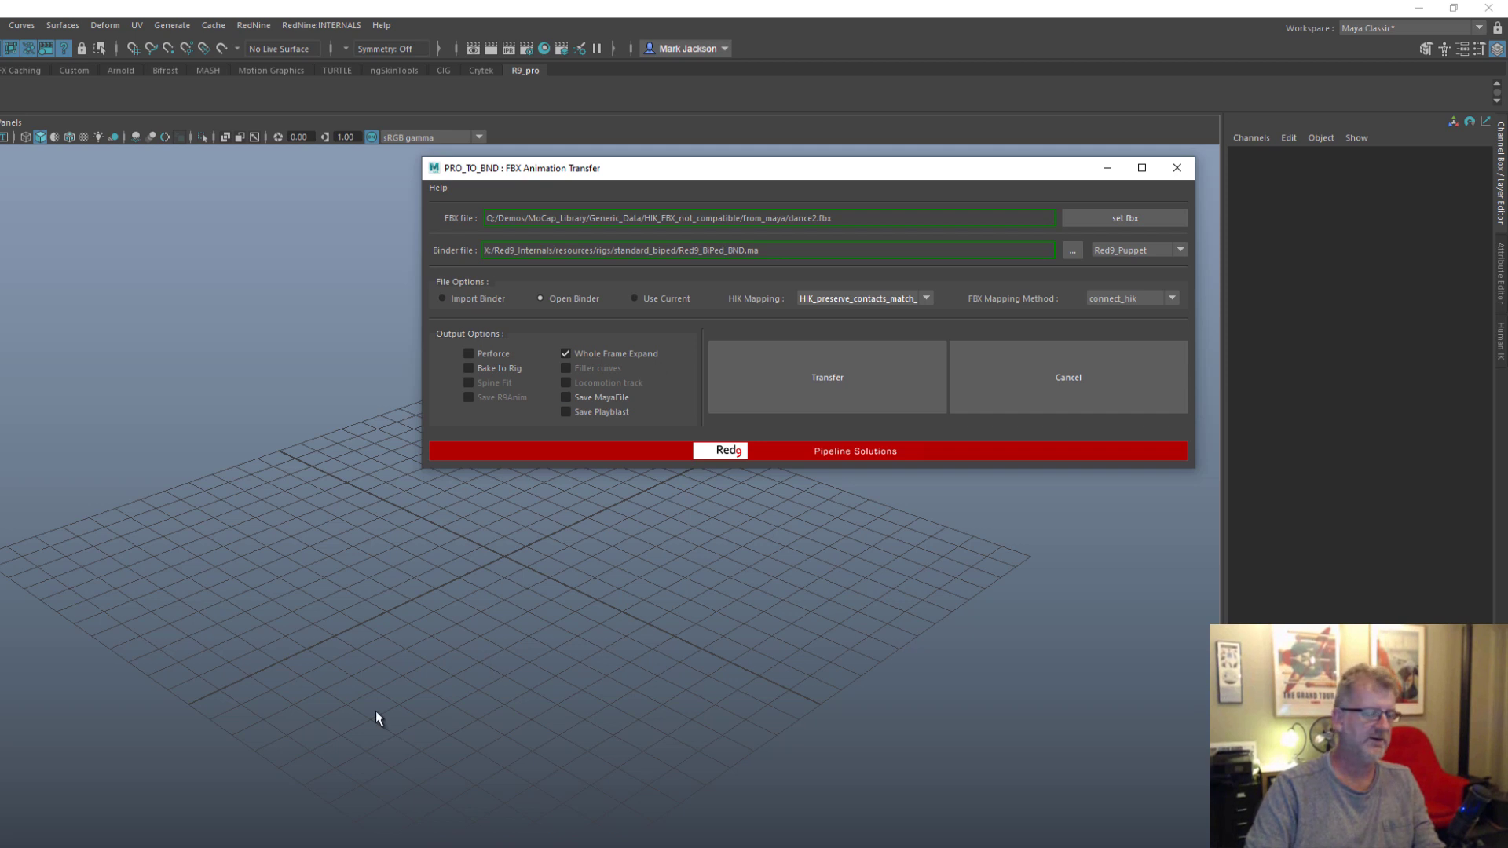
click(497, 369)
click(606, 374)
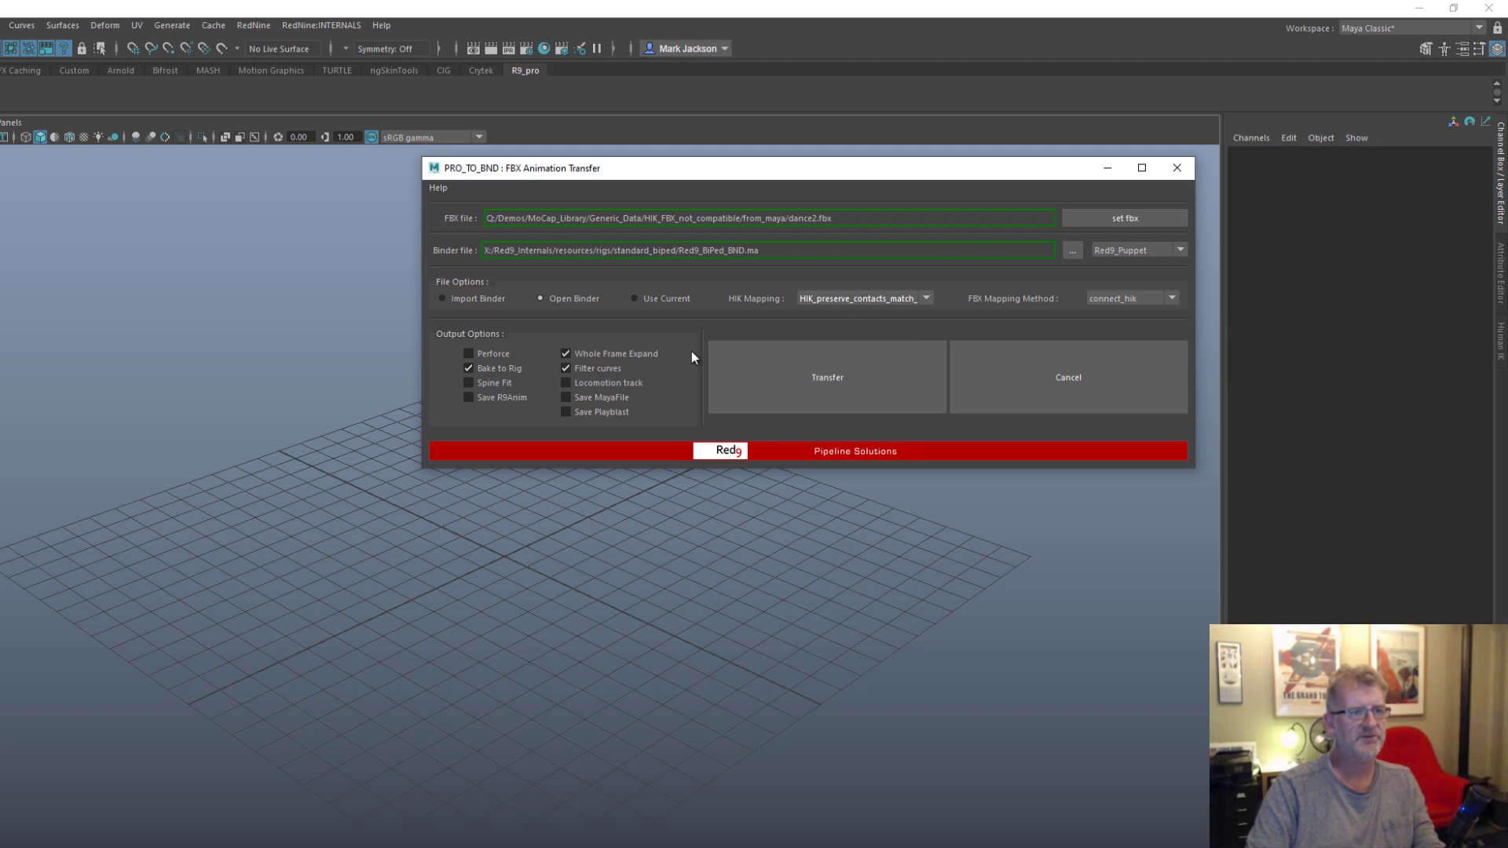
click(833, 381)
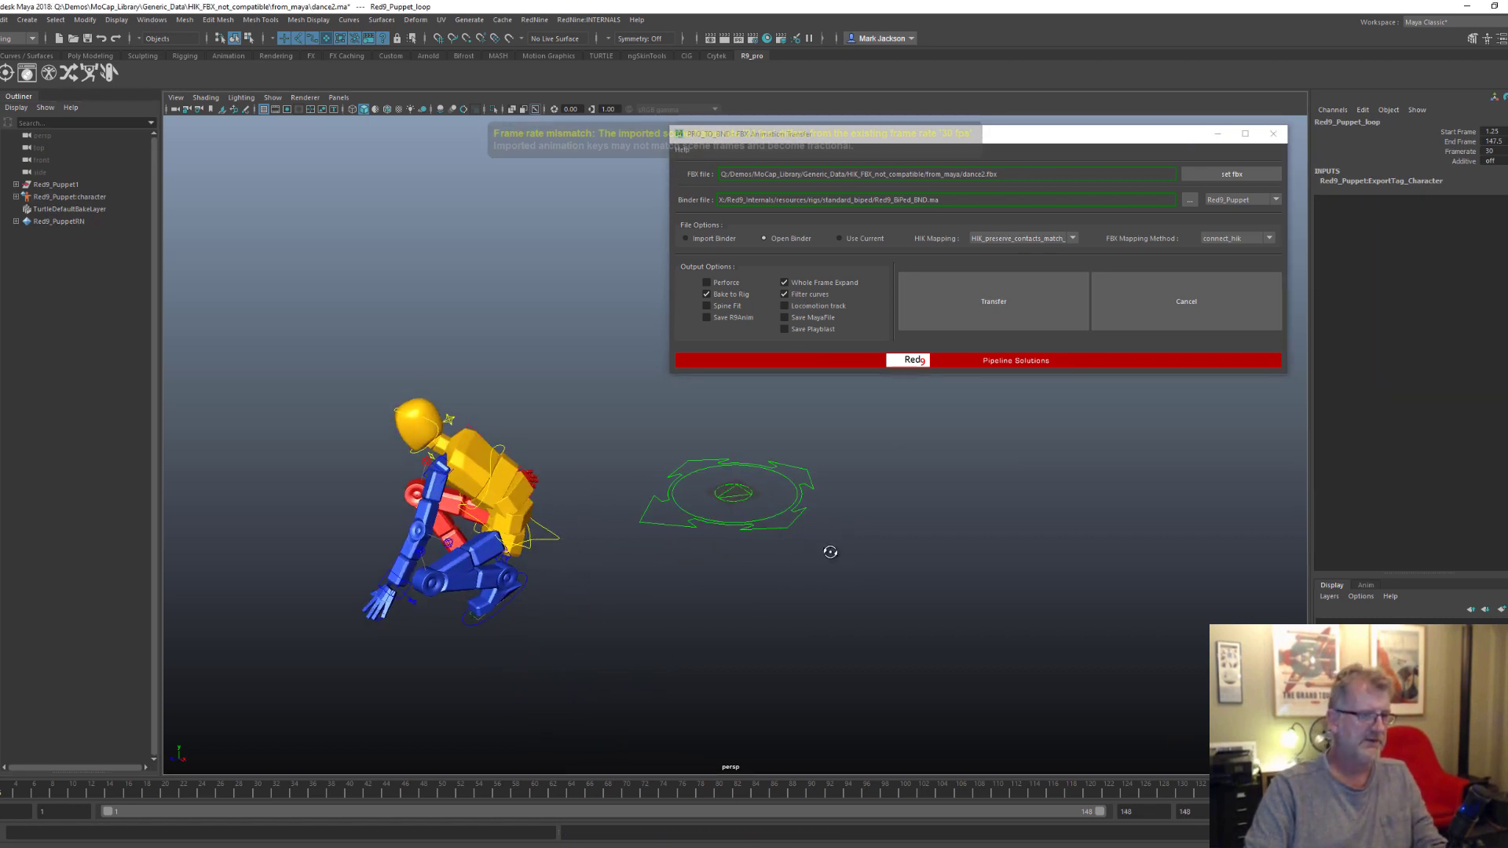
Select the puppet's COG control and scrub the transferred dance to frame 114 to inspect the pose
click(533, 527)
drag(3, 794, 1034, 792)
alt+middle_drag(404, 673, 696, 654)
alt+drag(696, 654, 658, 662)
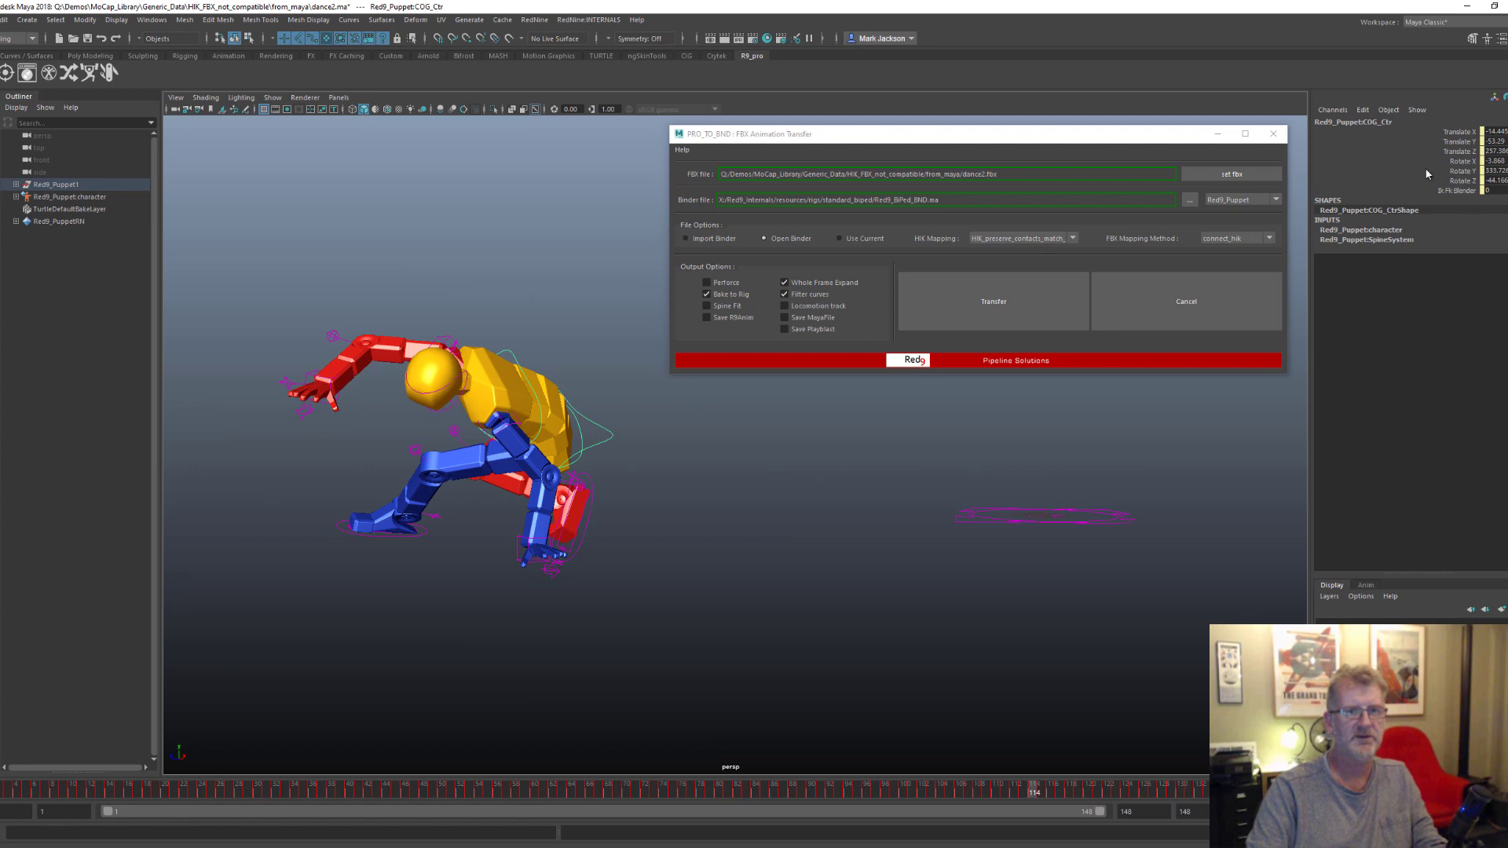
Move the transfer dialog clear of the puppet and test the COG control's Ik Fk Blender, comparing the spine shapes
click(1452, 191)
alt+drag(659, 592, 713, 599)
drag(938, 140, 338, 91)
alt+drag(690, 643, 688, 648)
click(1449, 199)
click(1450, 193)
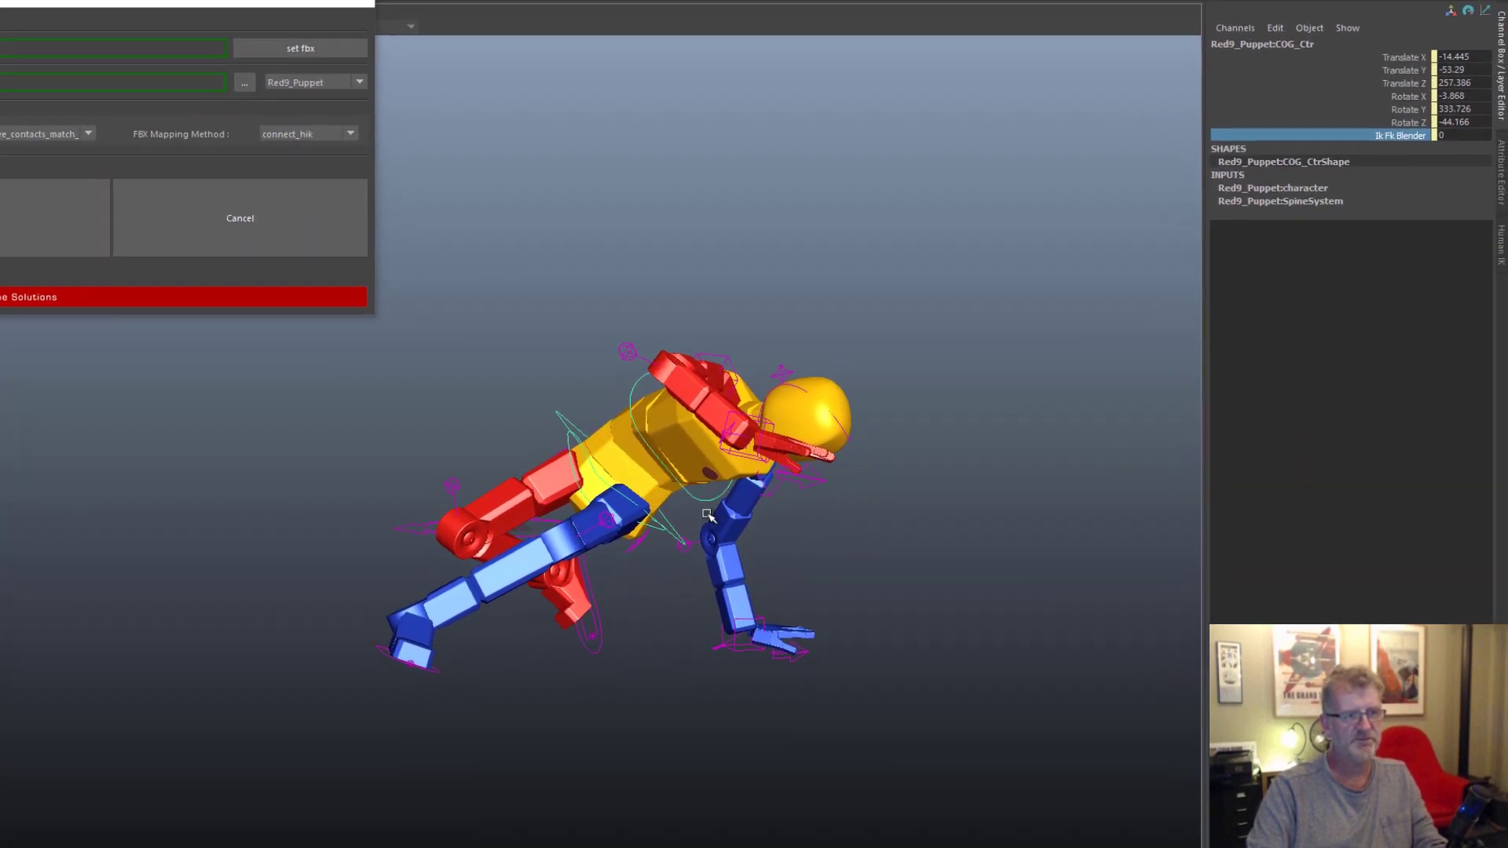
alt+drag(707, 516, 585, 613)
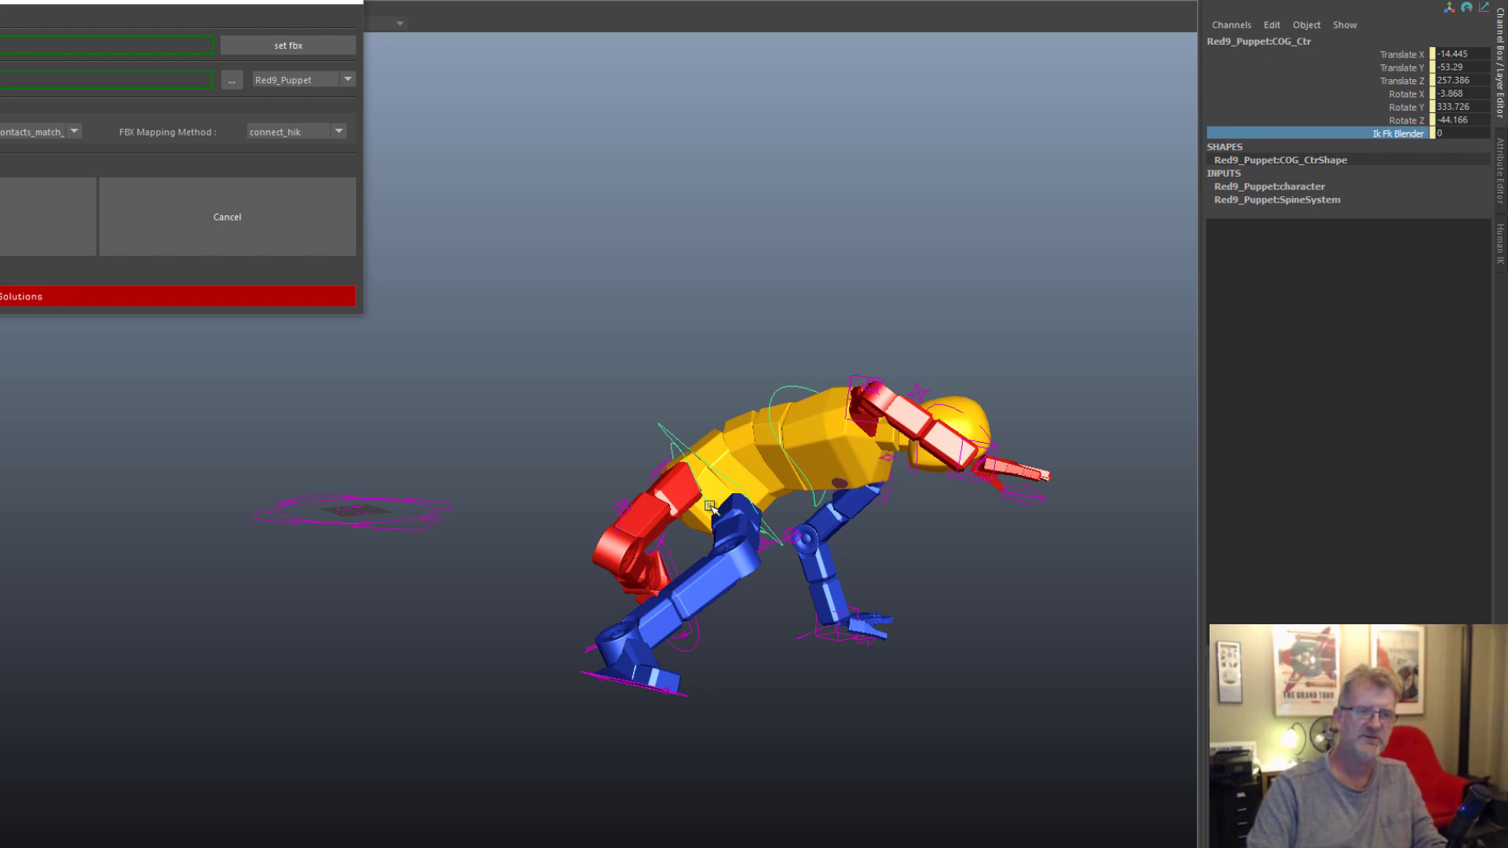
middle_drag(526, 750, 625, 694)
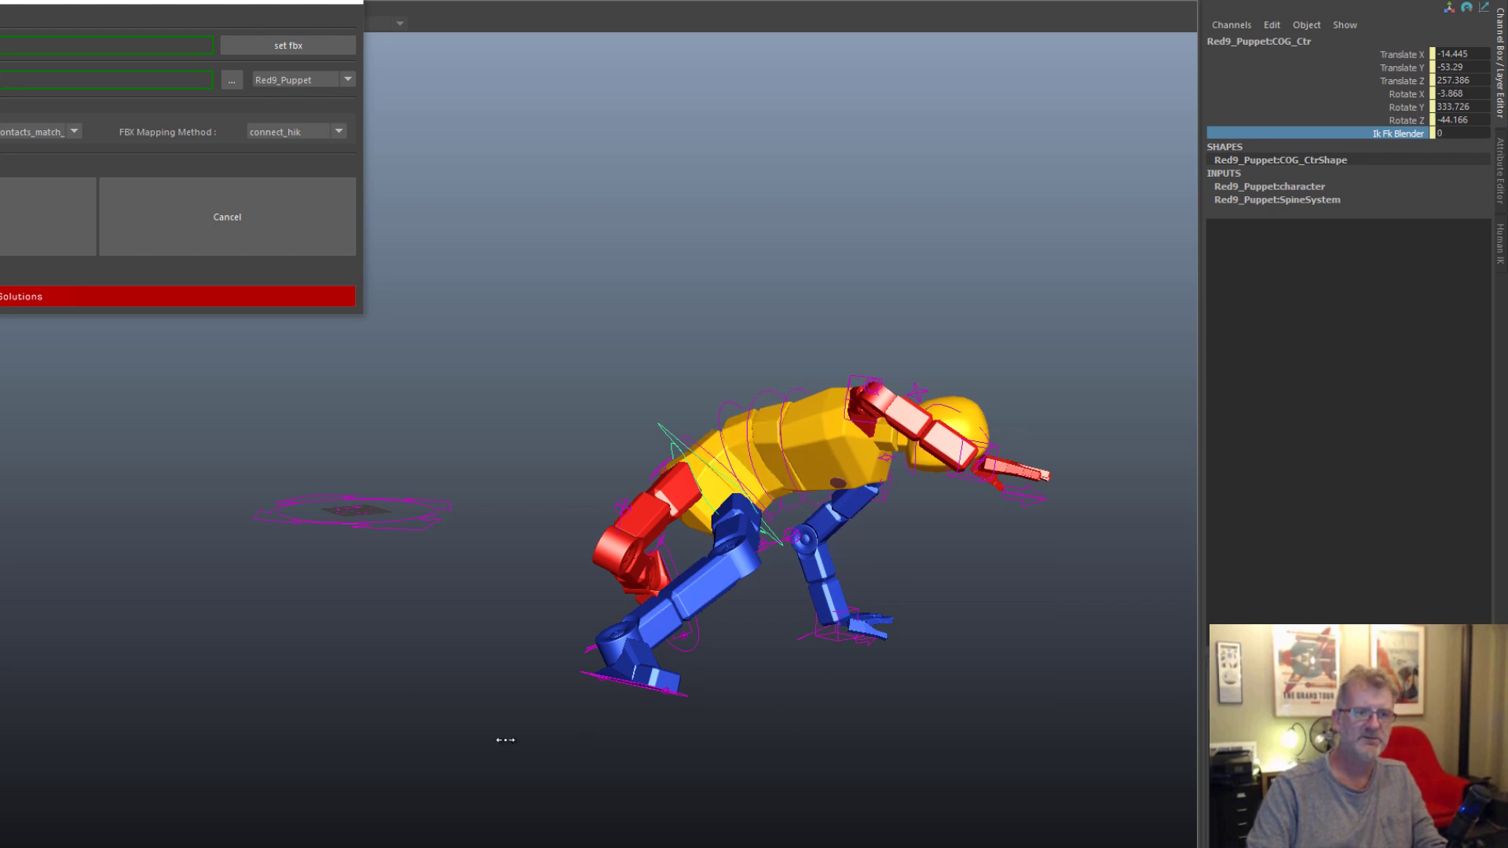
middle_drag(526, 684, 337, 707)
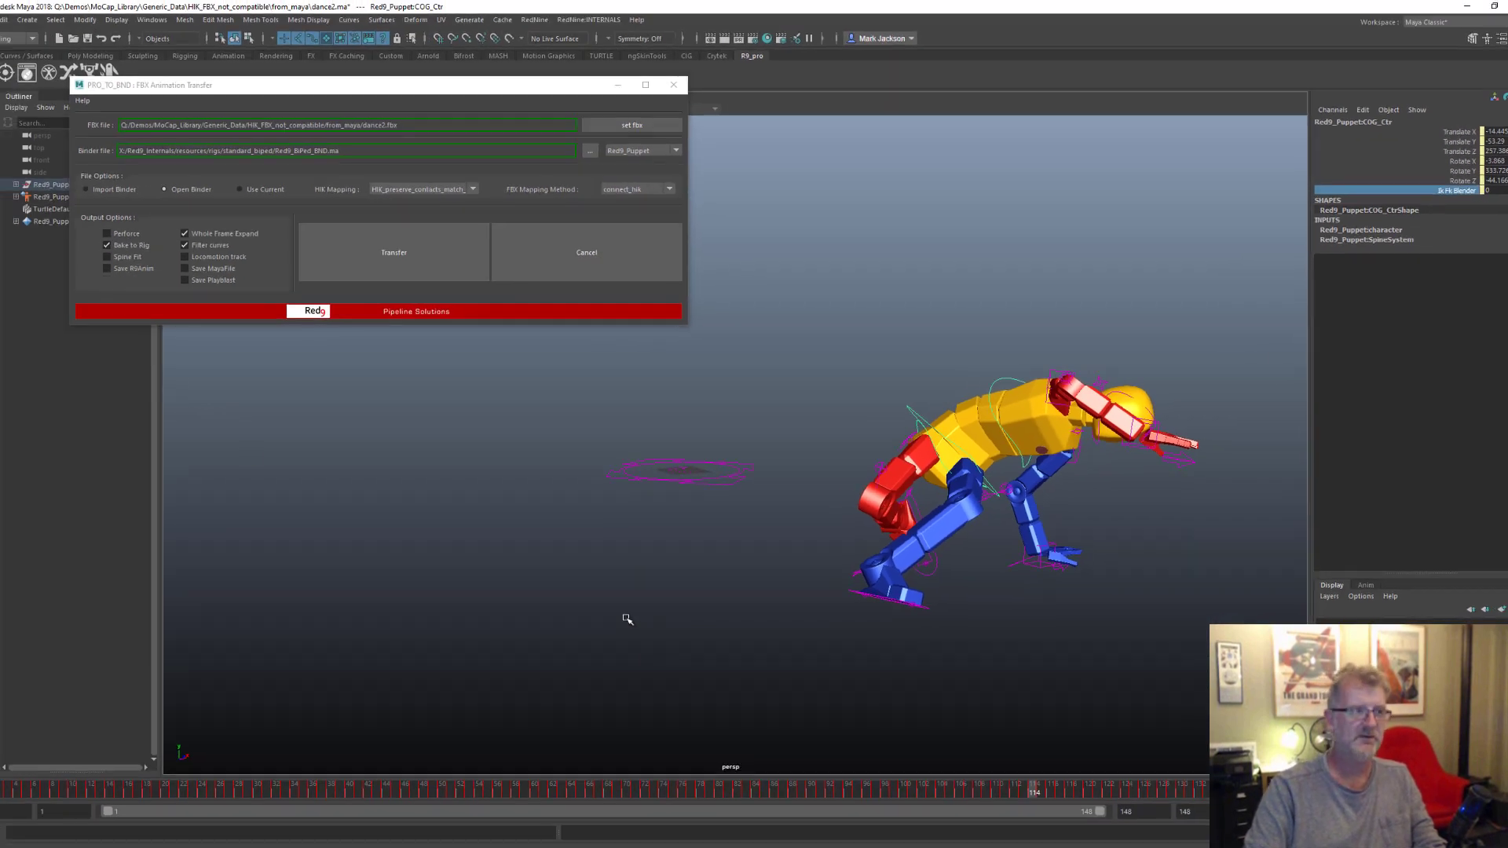
Transfer dance2.fbx again with Spine Fit enabled and scrub the timeline to frame 86
click(124, 256)
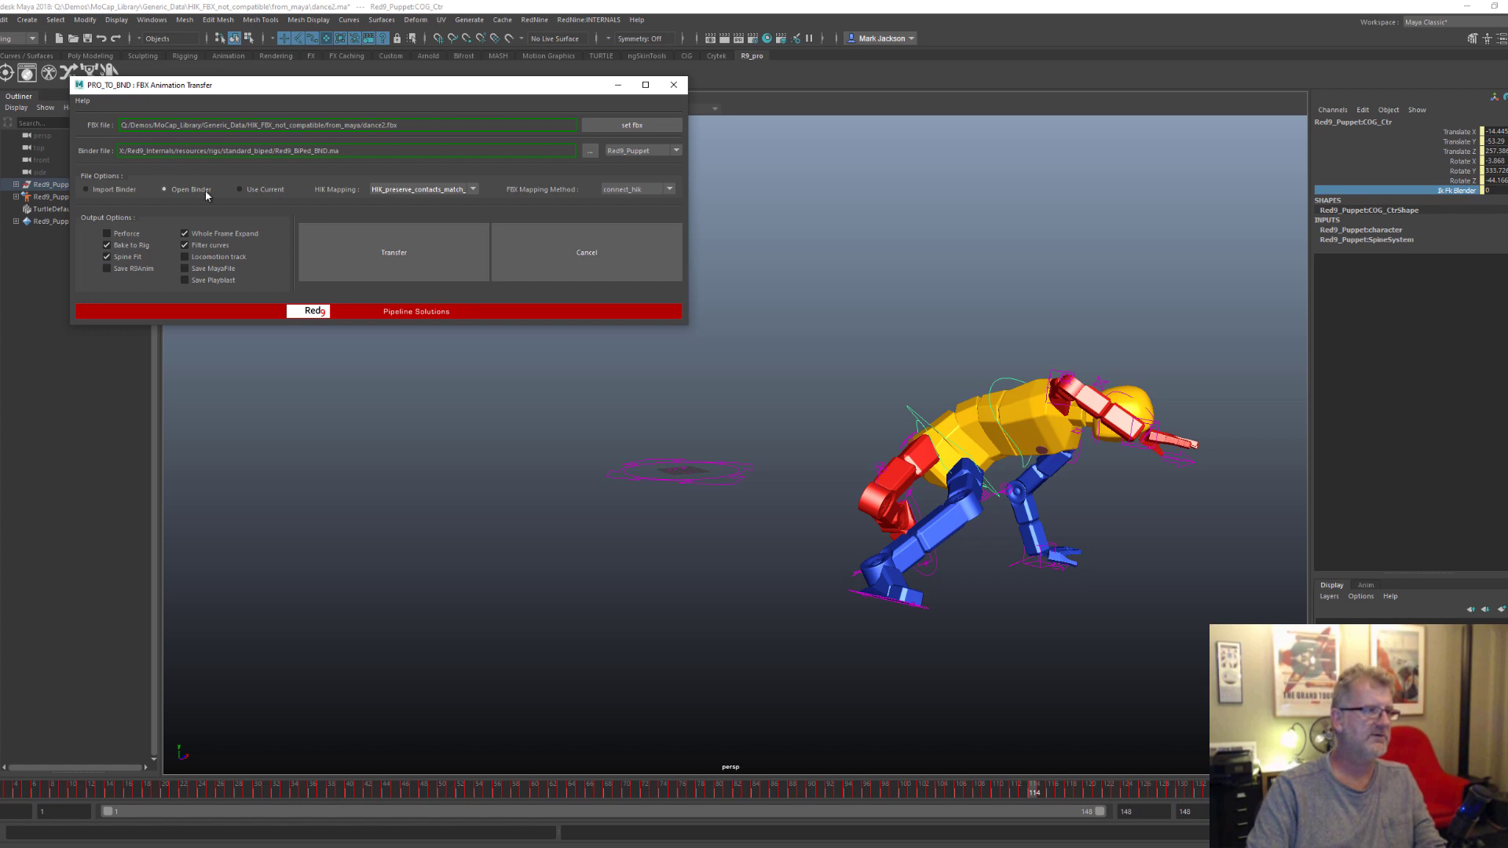
click(393, 252)
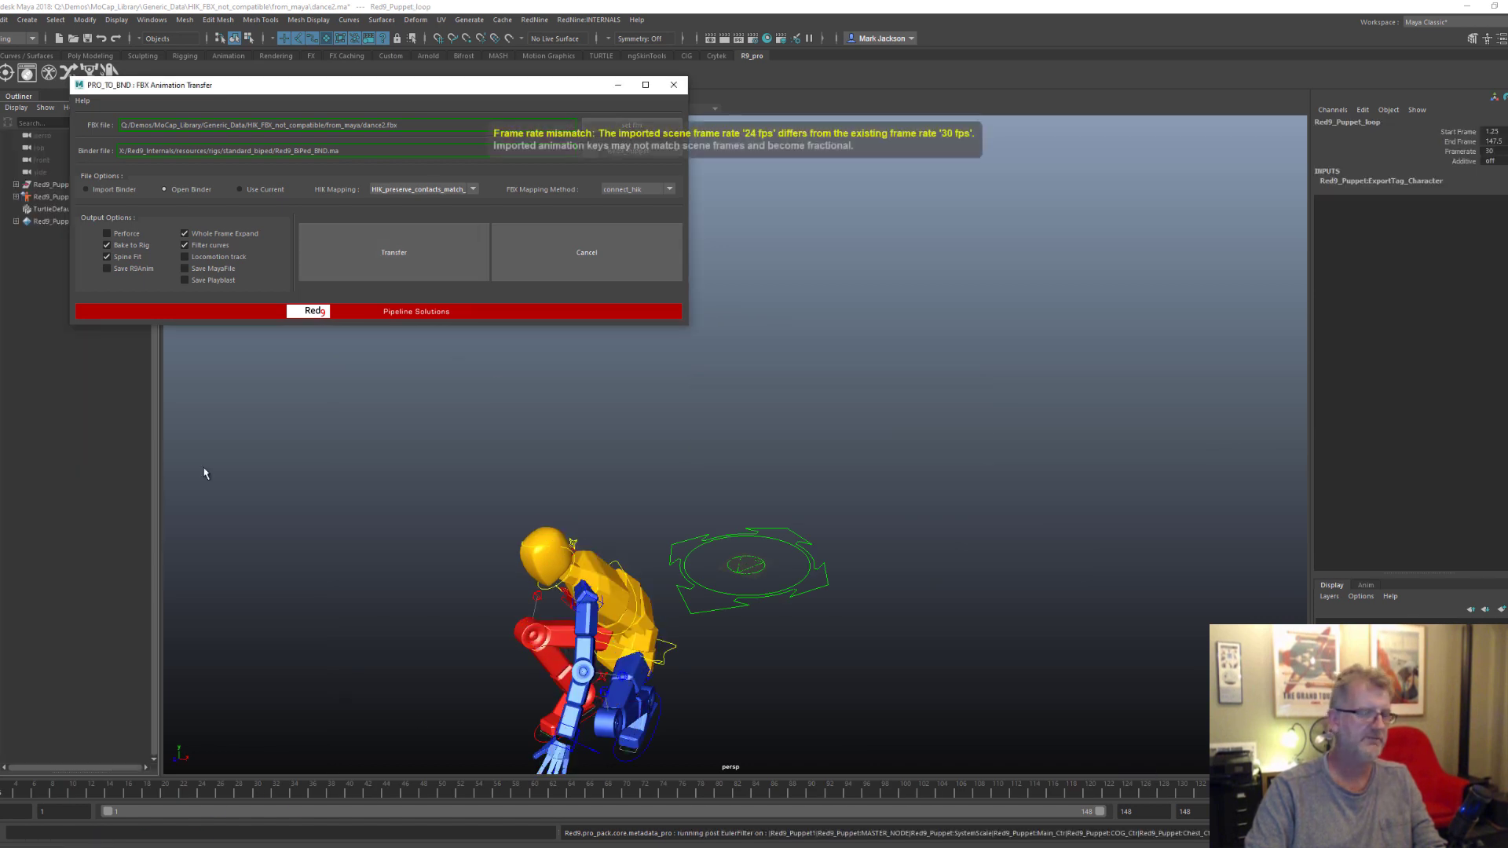
drag(221, 782, 775, 767)
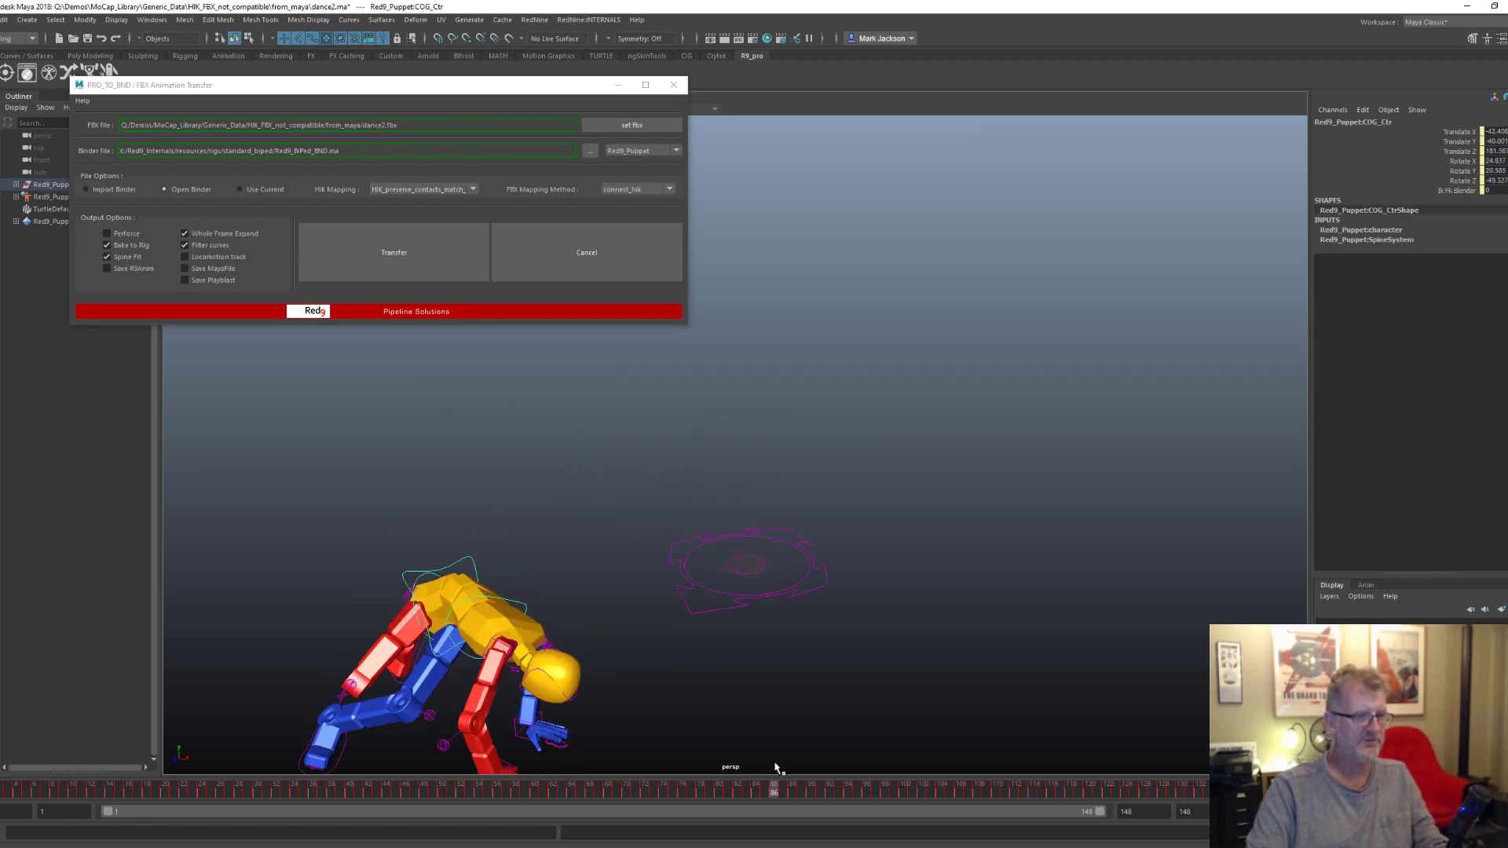
alt+right_drag(903, 591, 807, 578)
alt+middle_drag(809, 578, 831, 539)
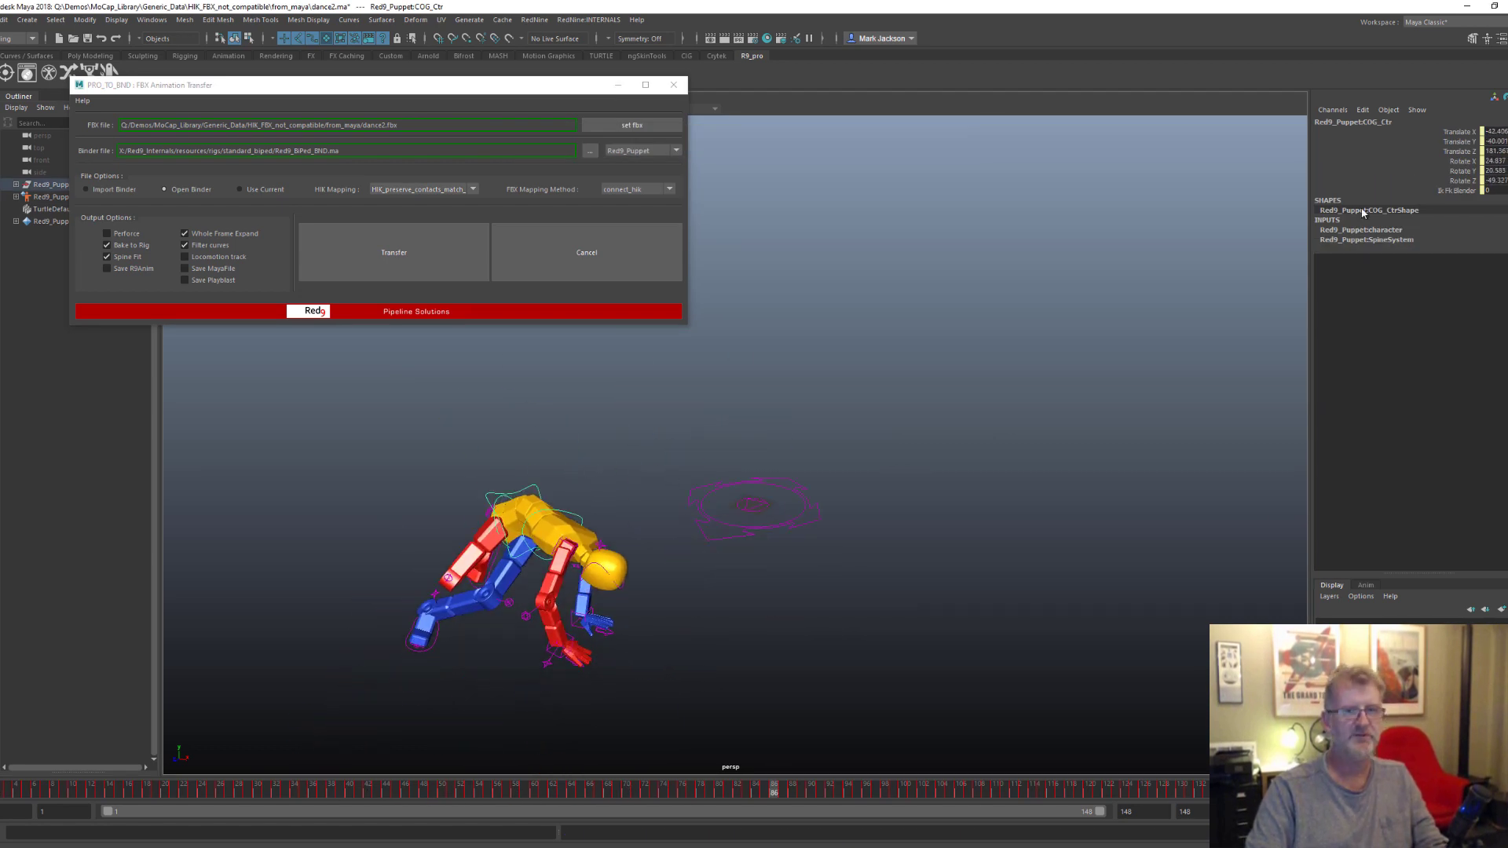
Set the COG control's Ik Fk Blender to 1 and examine the fitted spine up close around frame 87
click(1442, 194)
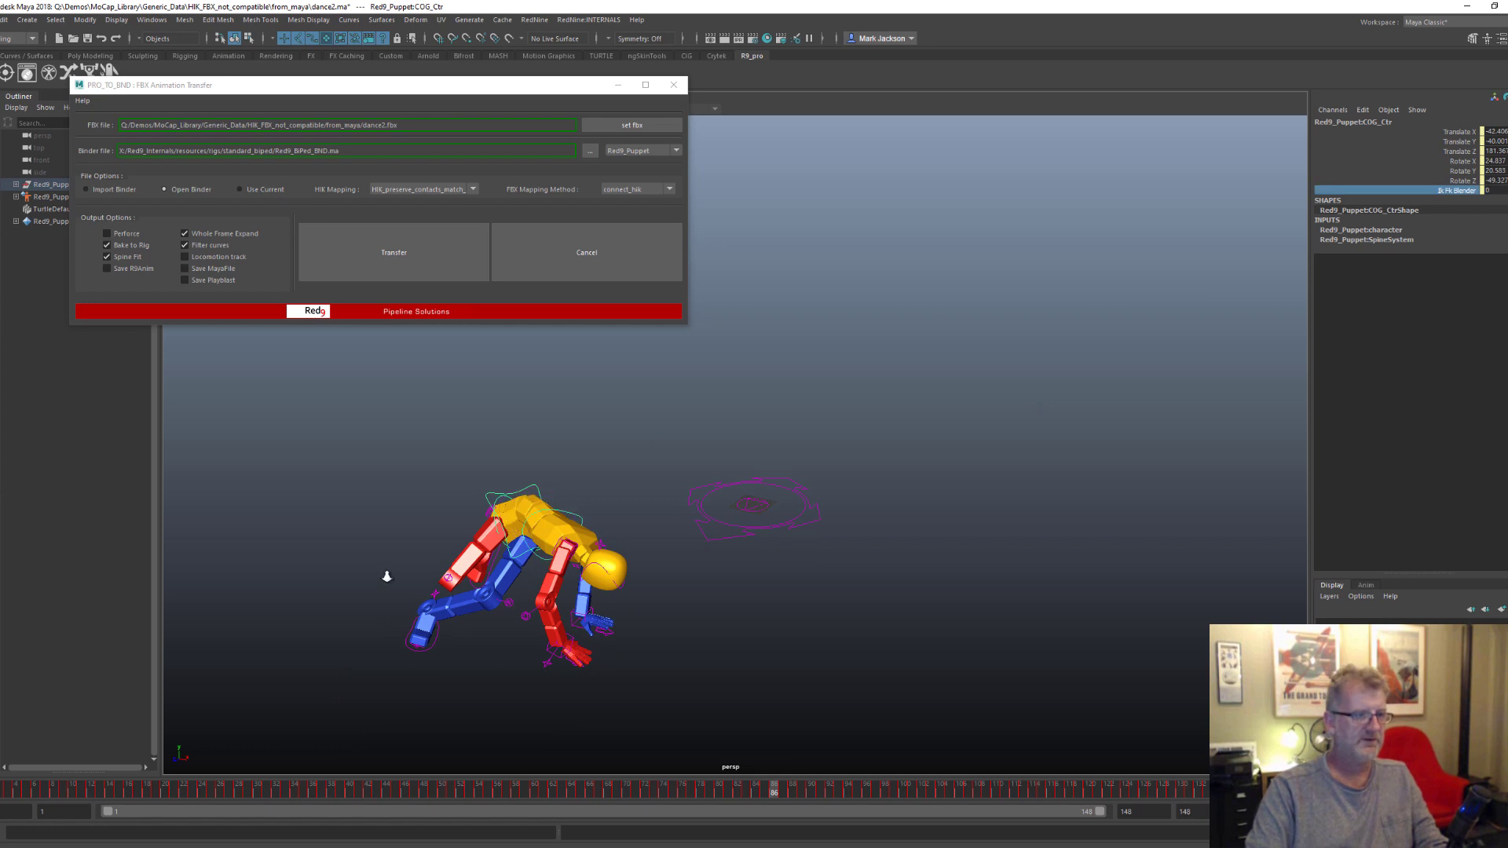
alt+right_drag(688, 445, 626, 538)
alt+drag(626, 538, 664, 567)
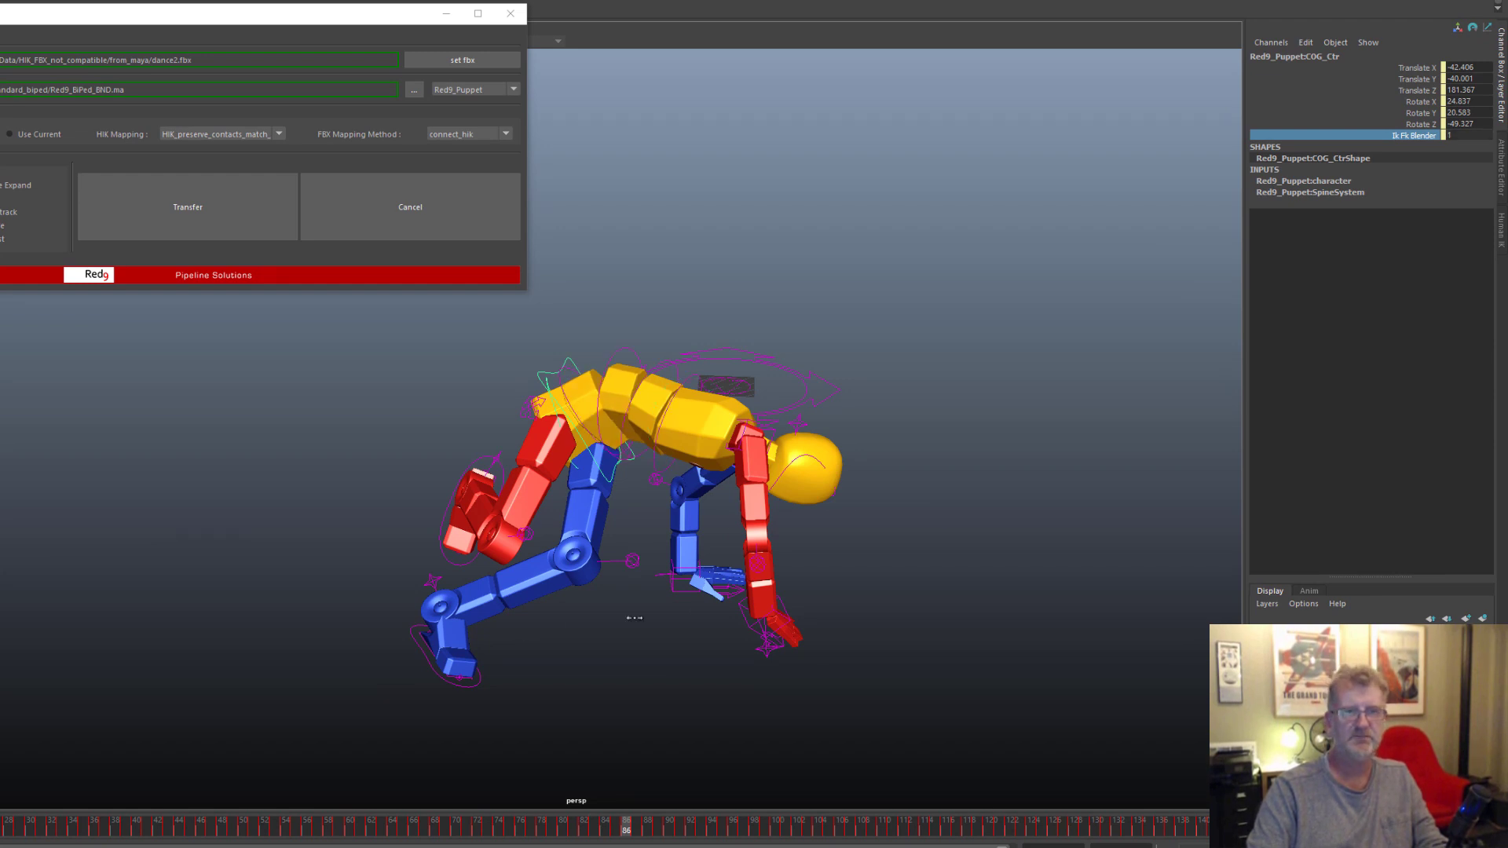
middle_drag(535, 631, 578, 761)
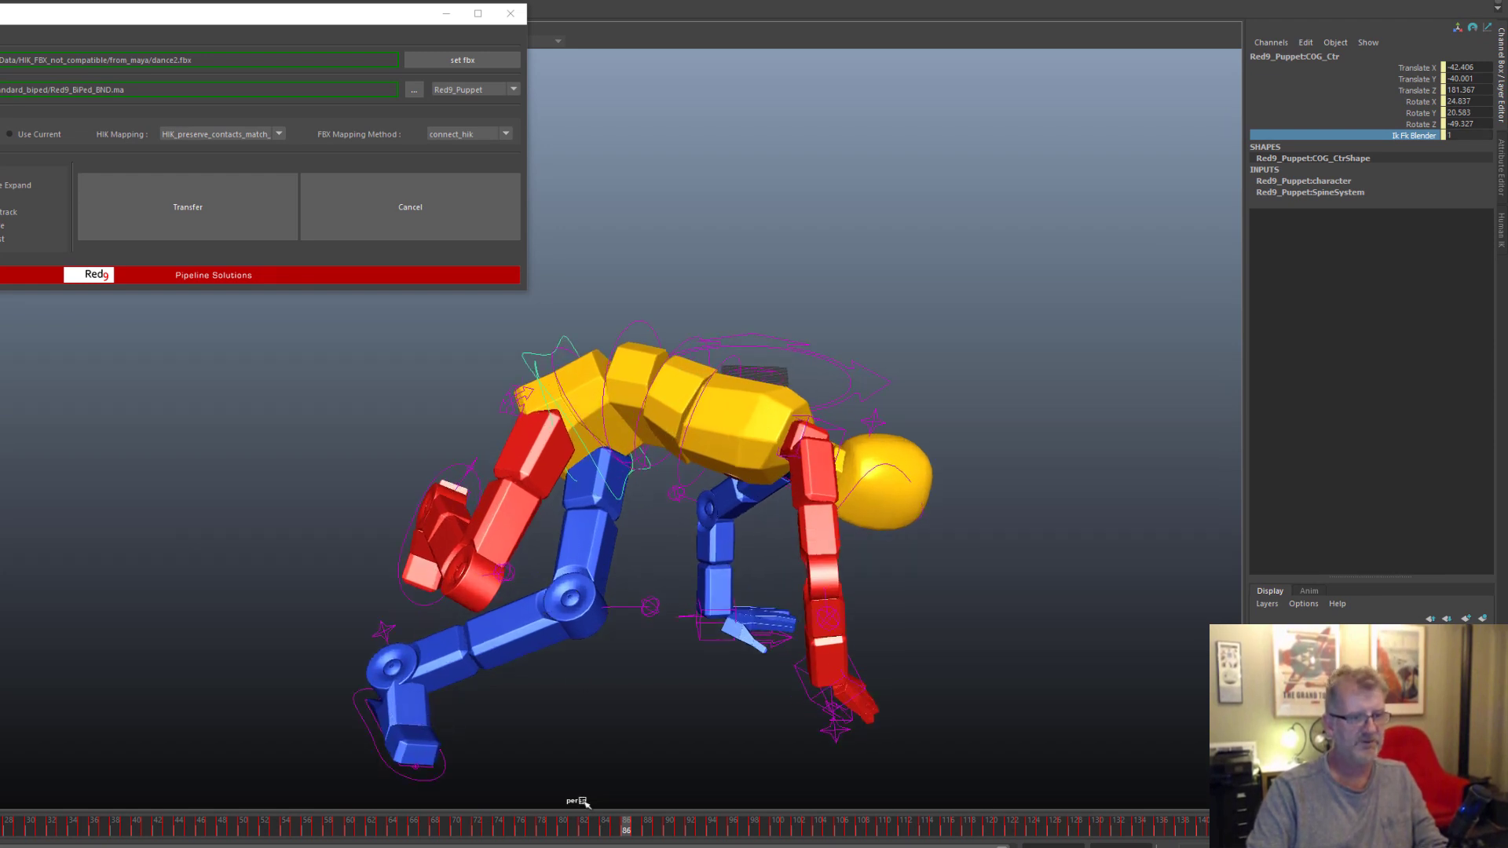
mouse_move(633, 830)
mouse_down()
mouse_move(714, 824)
mouse_move(562, 830)
mouse_move(637, 831)
mouse_up()
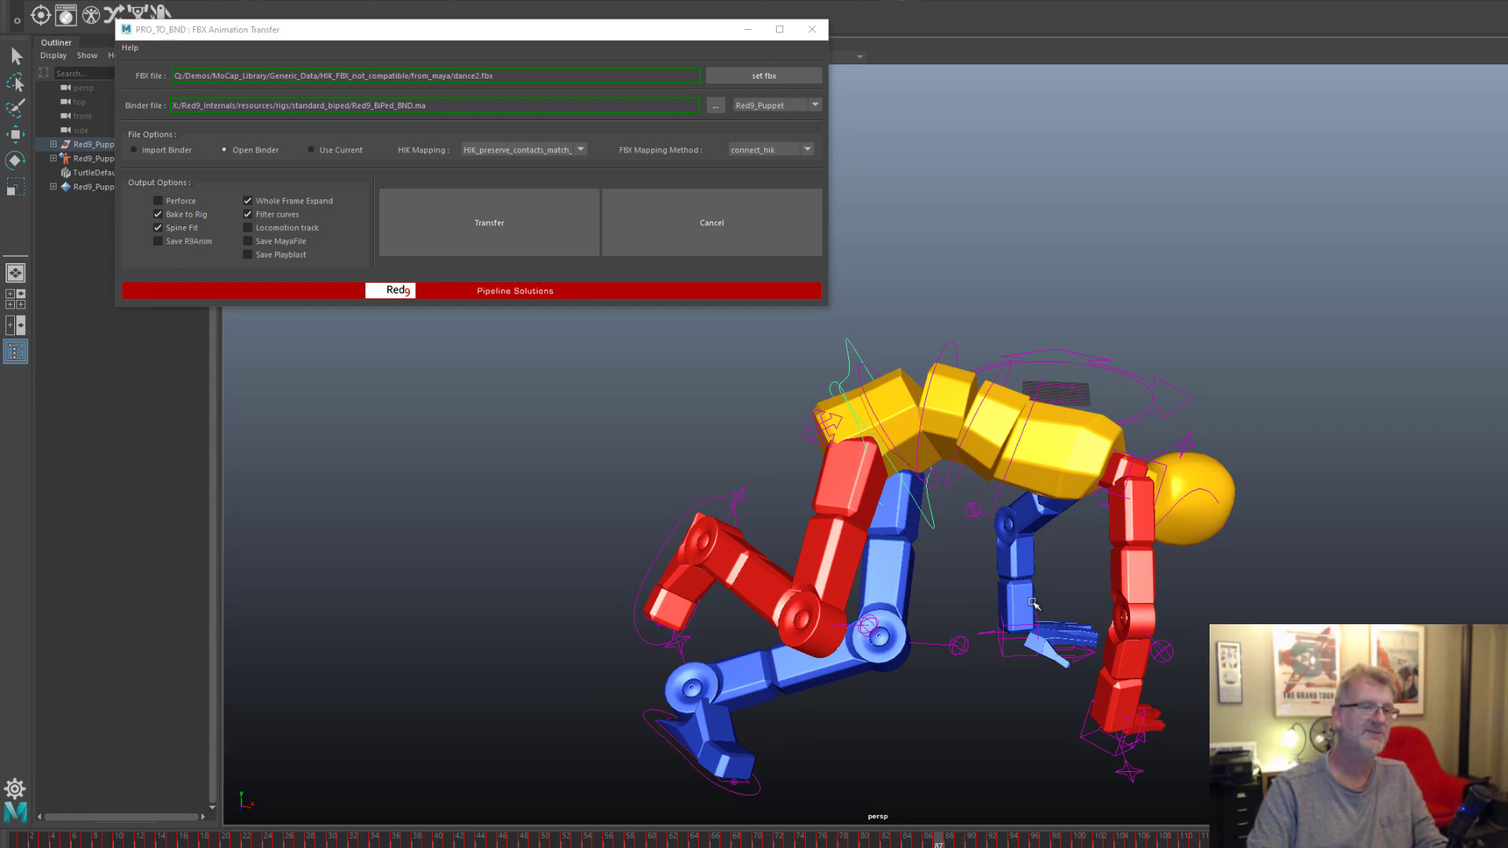
scroll(922, 612, up, 2)
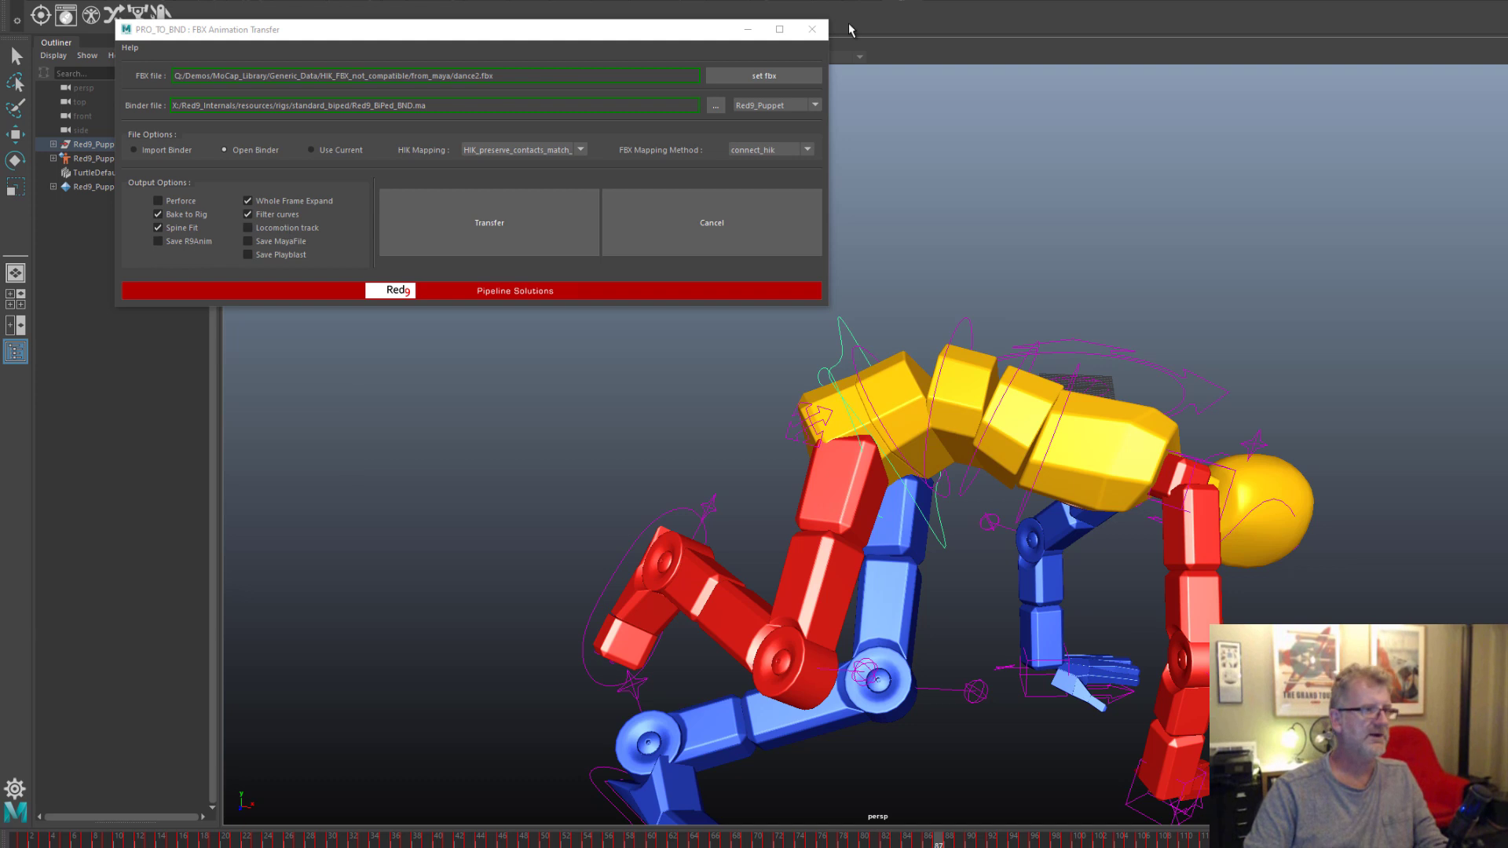
Load run1.fbx as the FBX file for the transfer
click(784, 76)
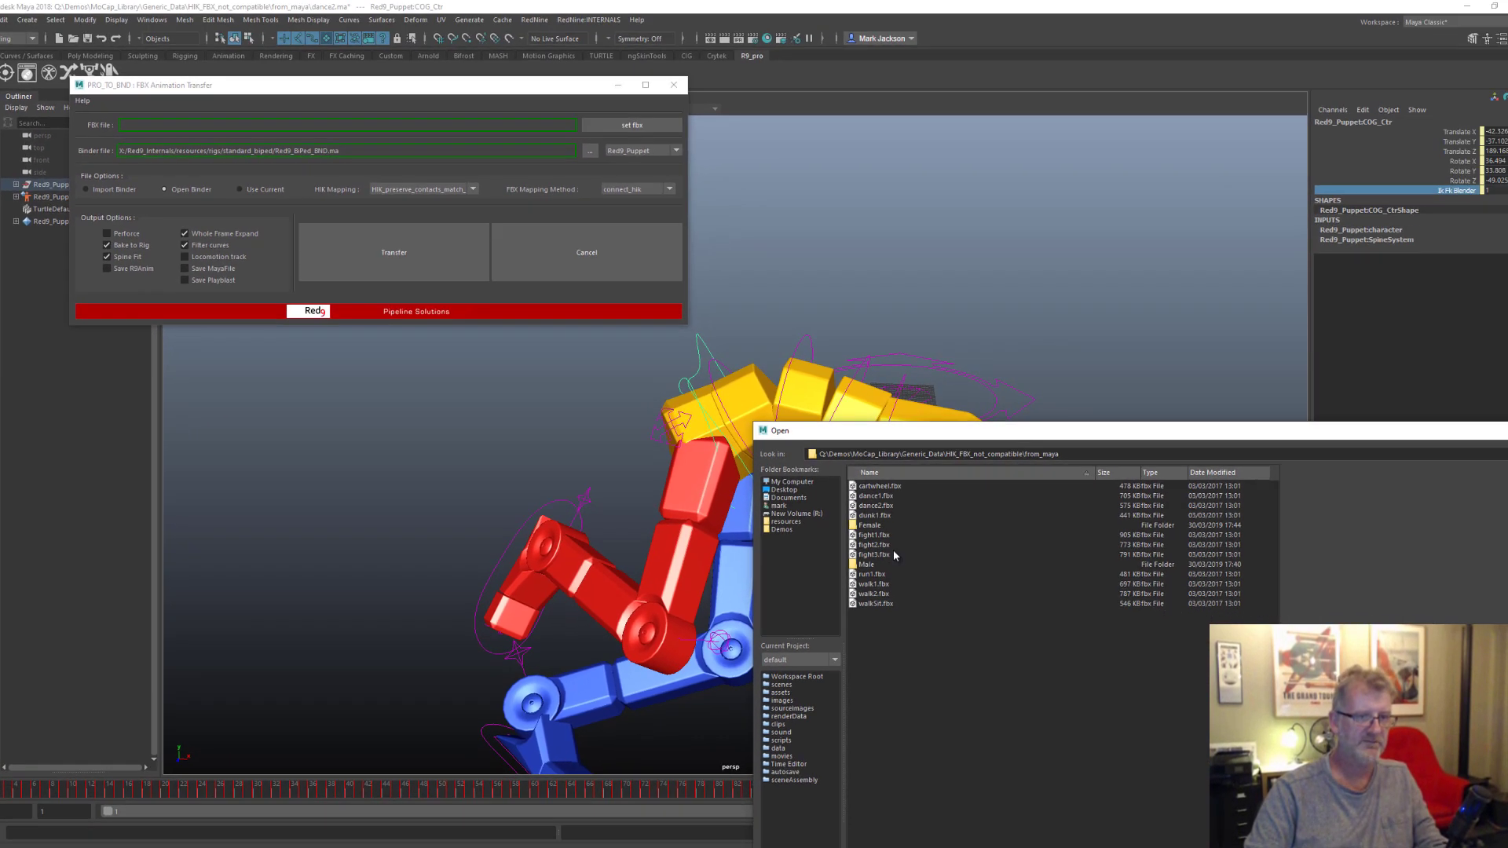
double_click(870, 574)
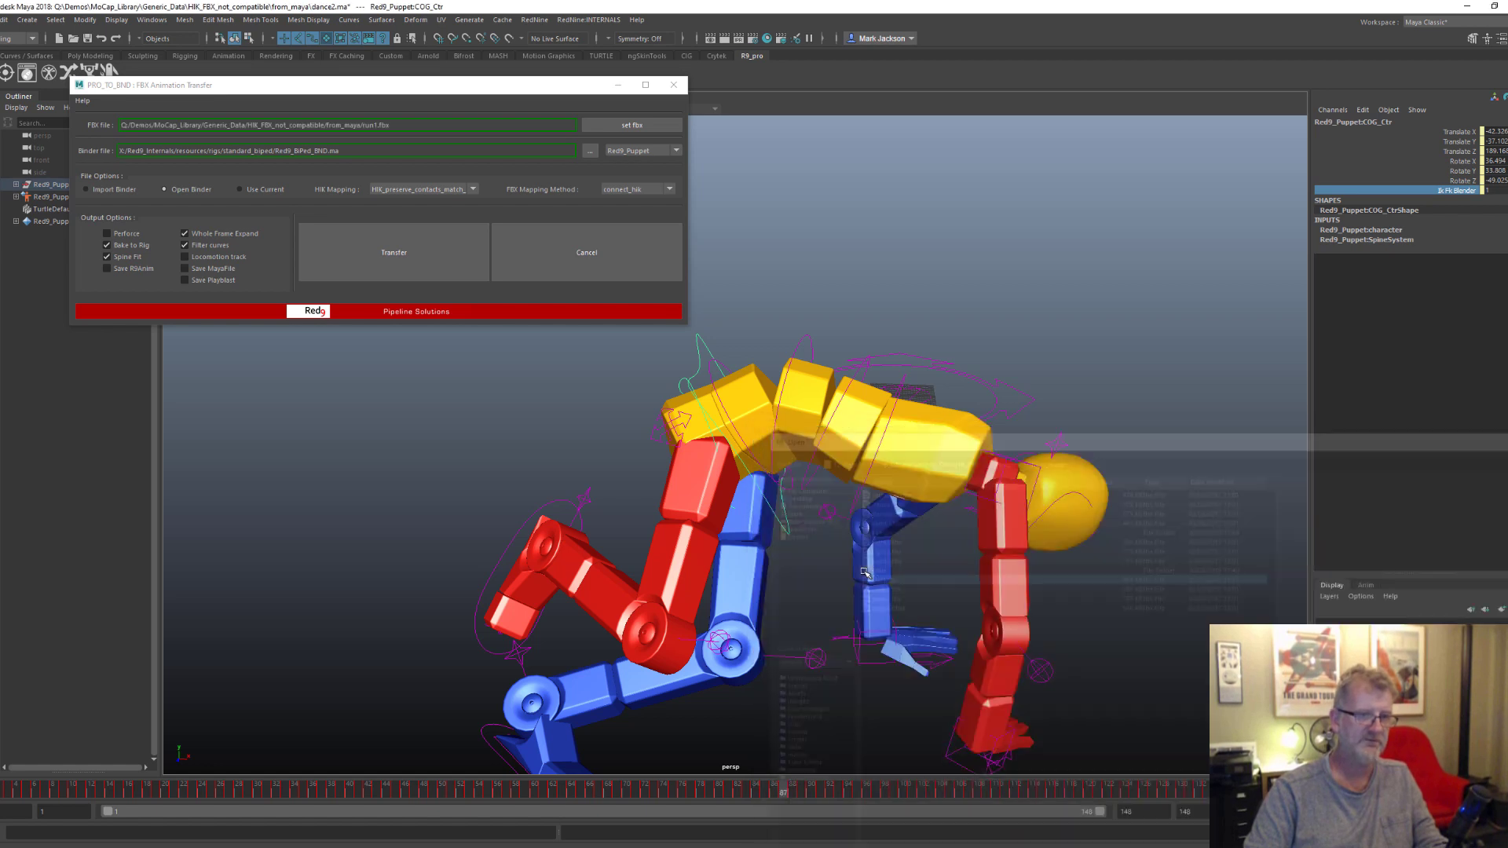
click(185, 257)
Turn on Skel Vis on the puppet's Main control and select the Locomotion control to inspect the root joint
scroll(934, 479, down, 5)
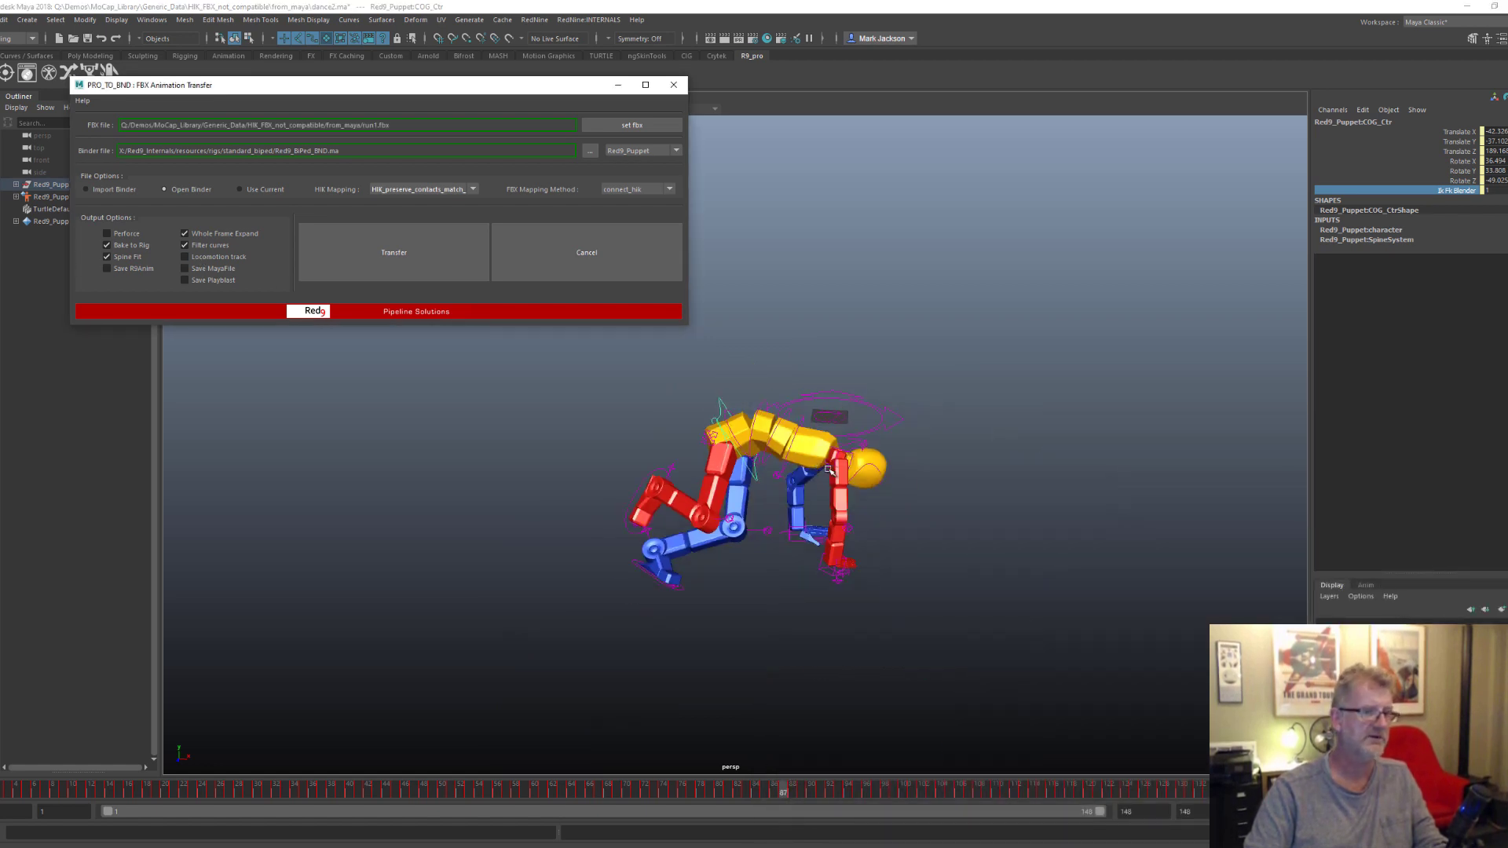
alt+drag(1154, 556, 978, 505)
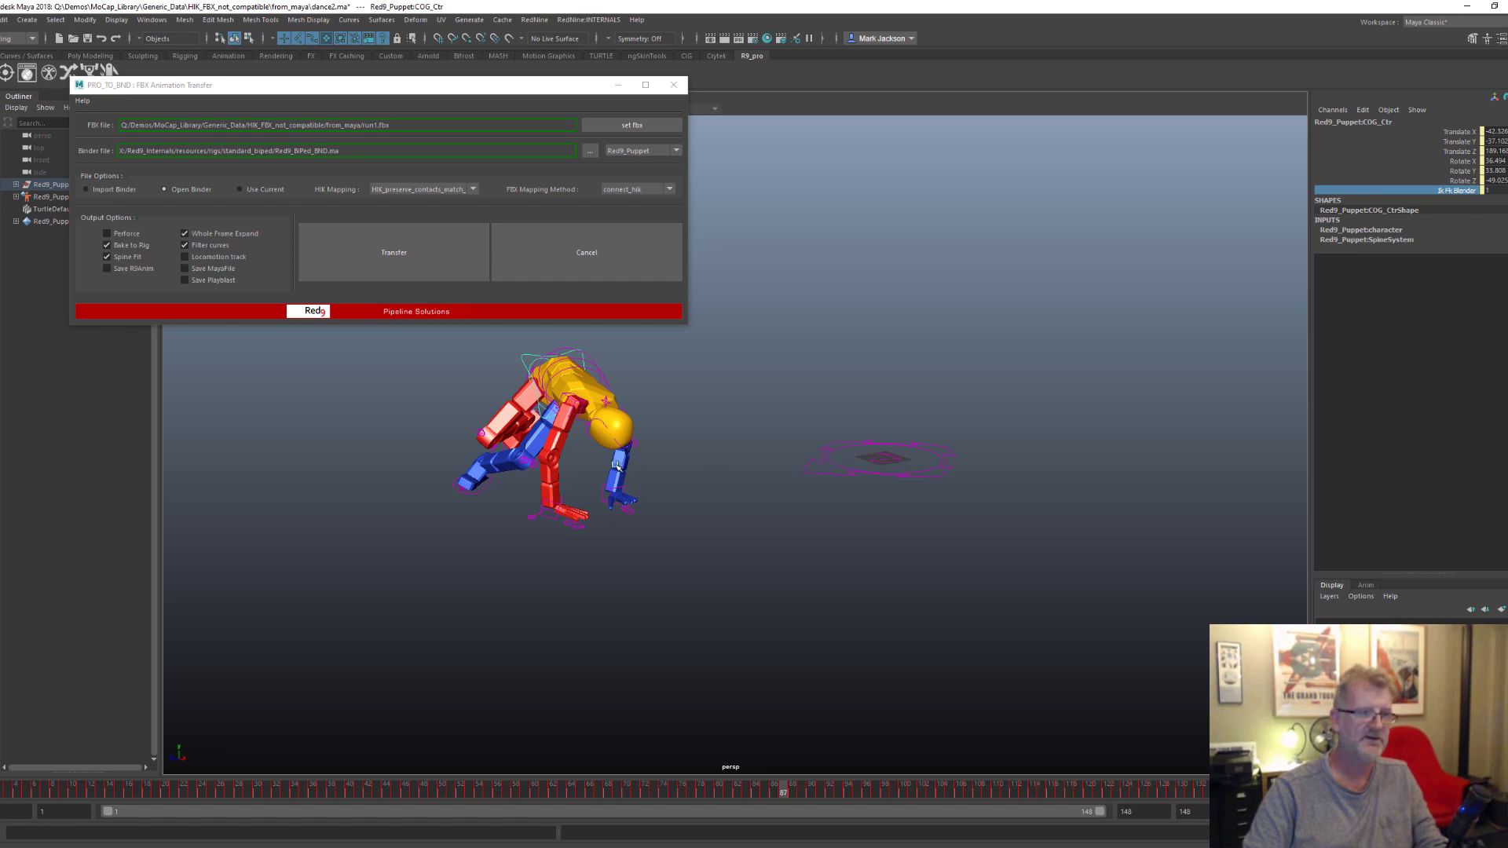
click(894, 467)
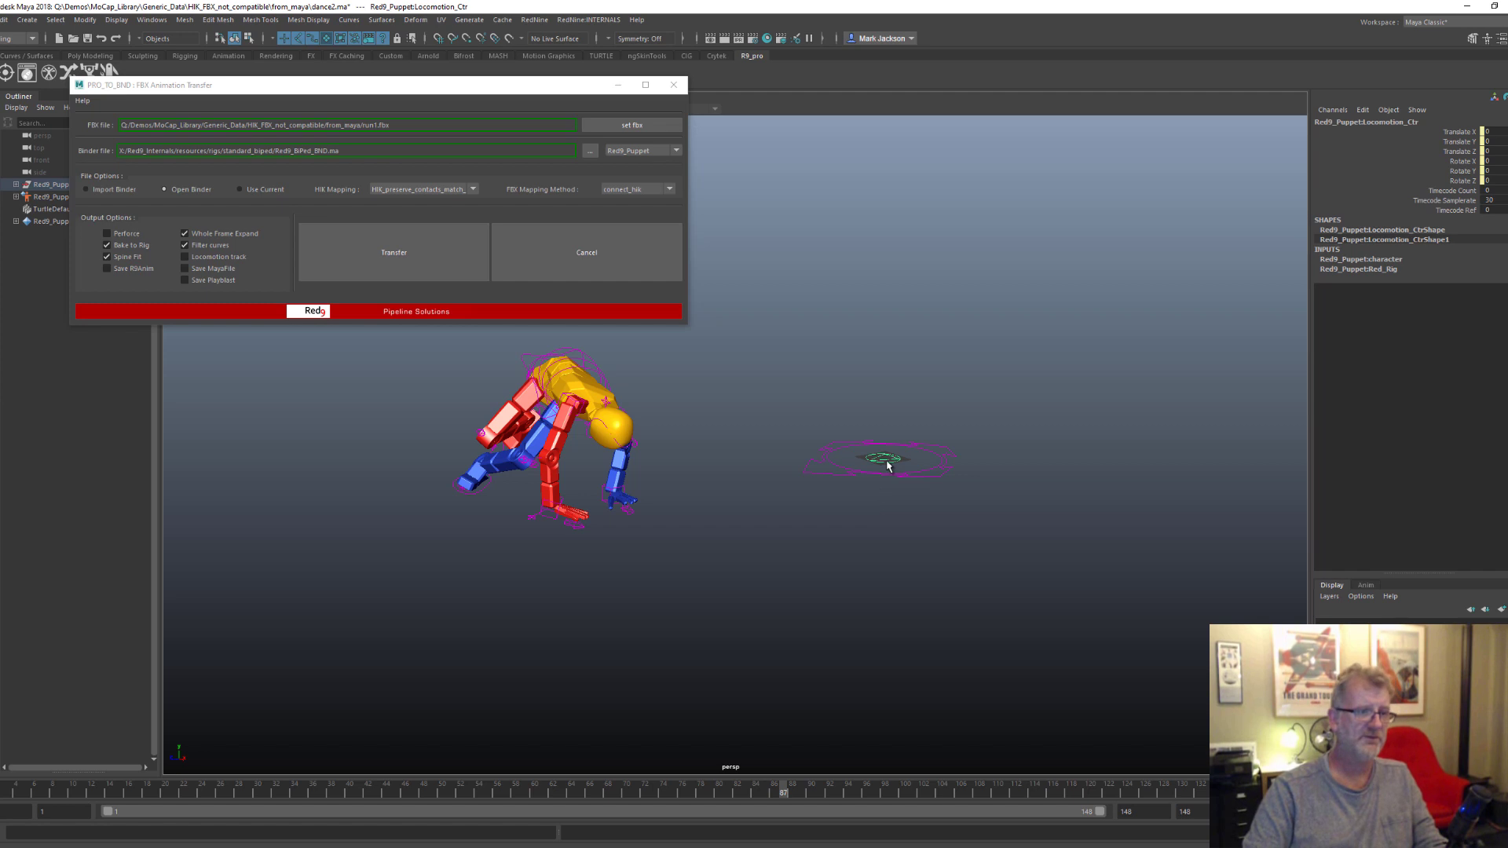
click(937, 469)
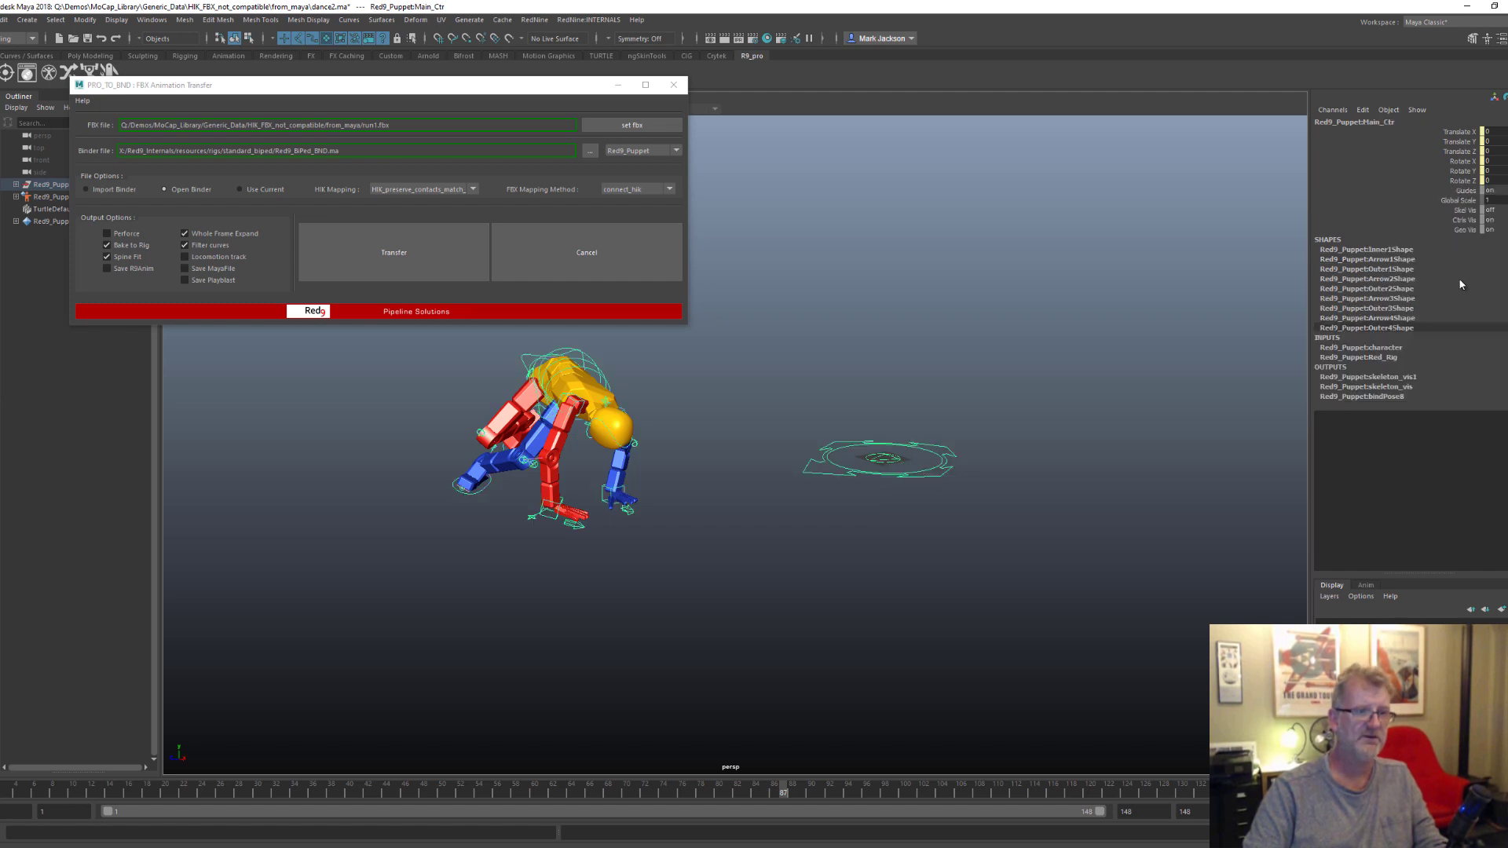
click(1494, 210)
click(1499, 246)
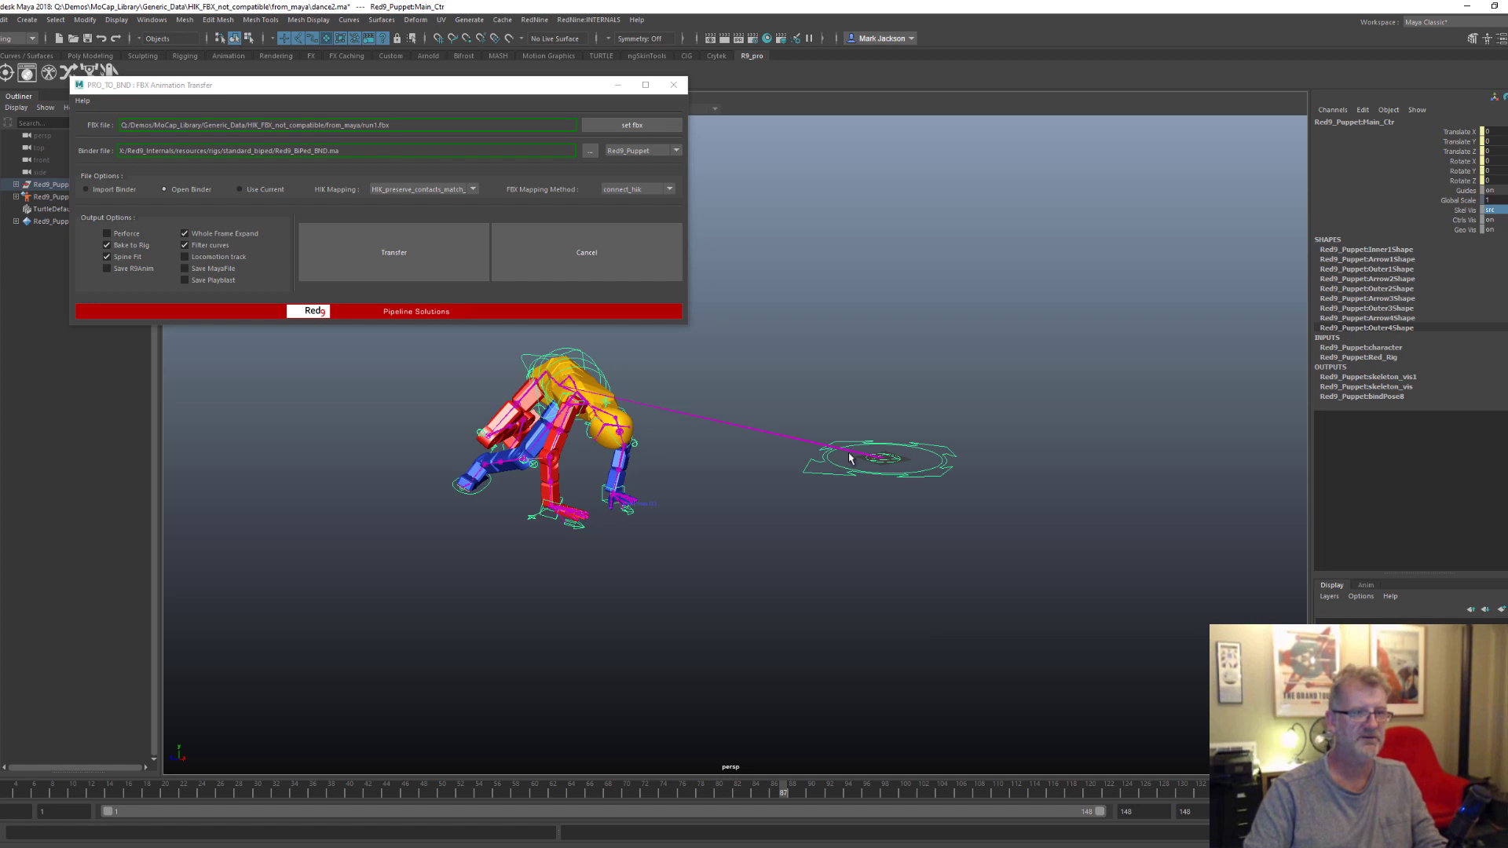
click(895, 461)
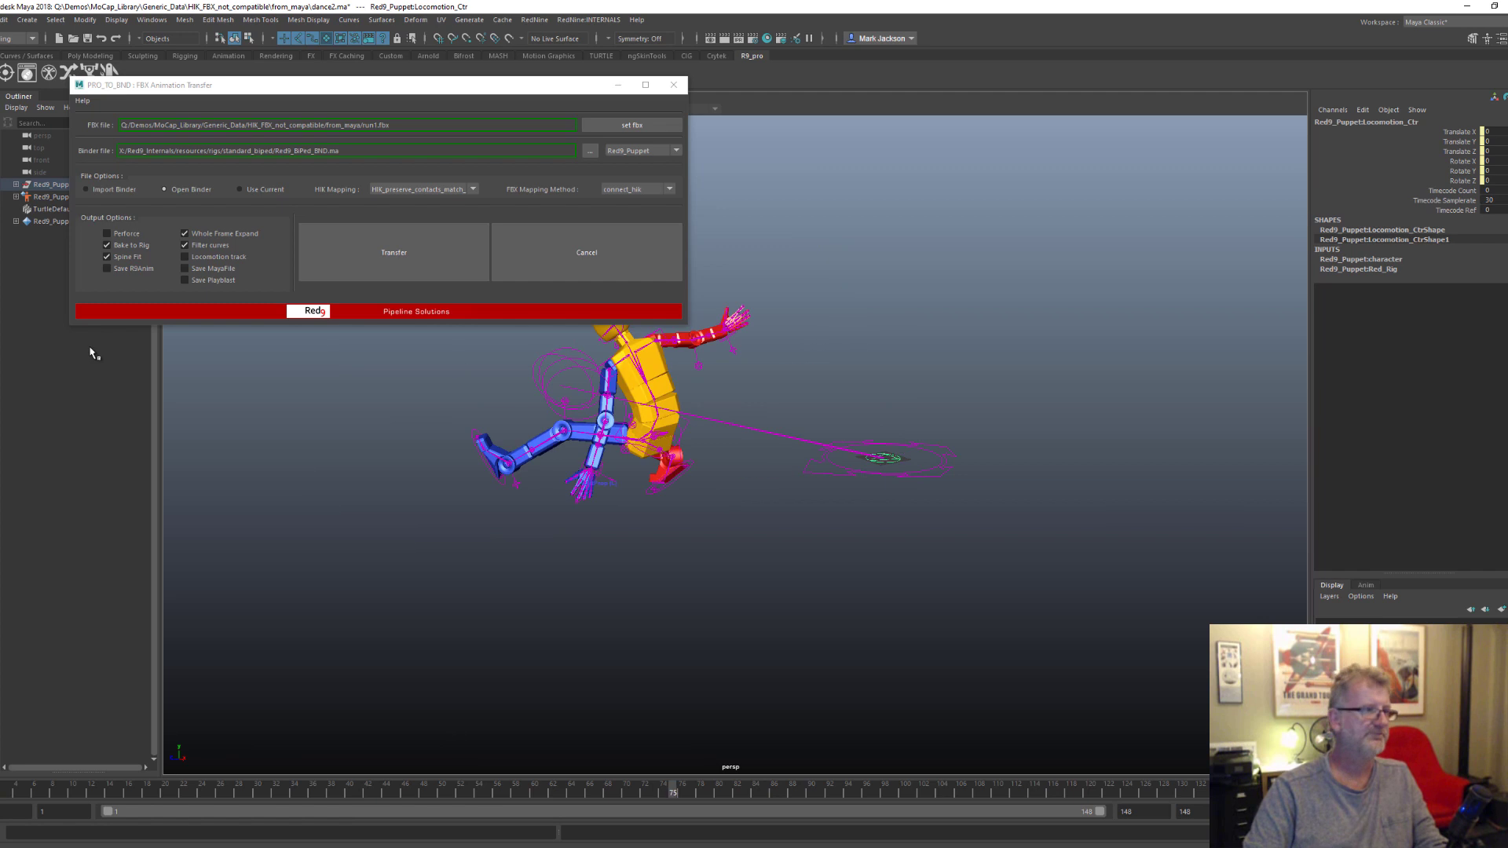
Transfer run1.fbx with Locomotion track enabled and check how the Locomotion control follows the running puppet
click(224, 258)
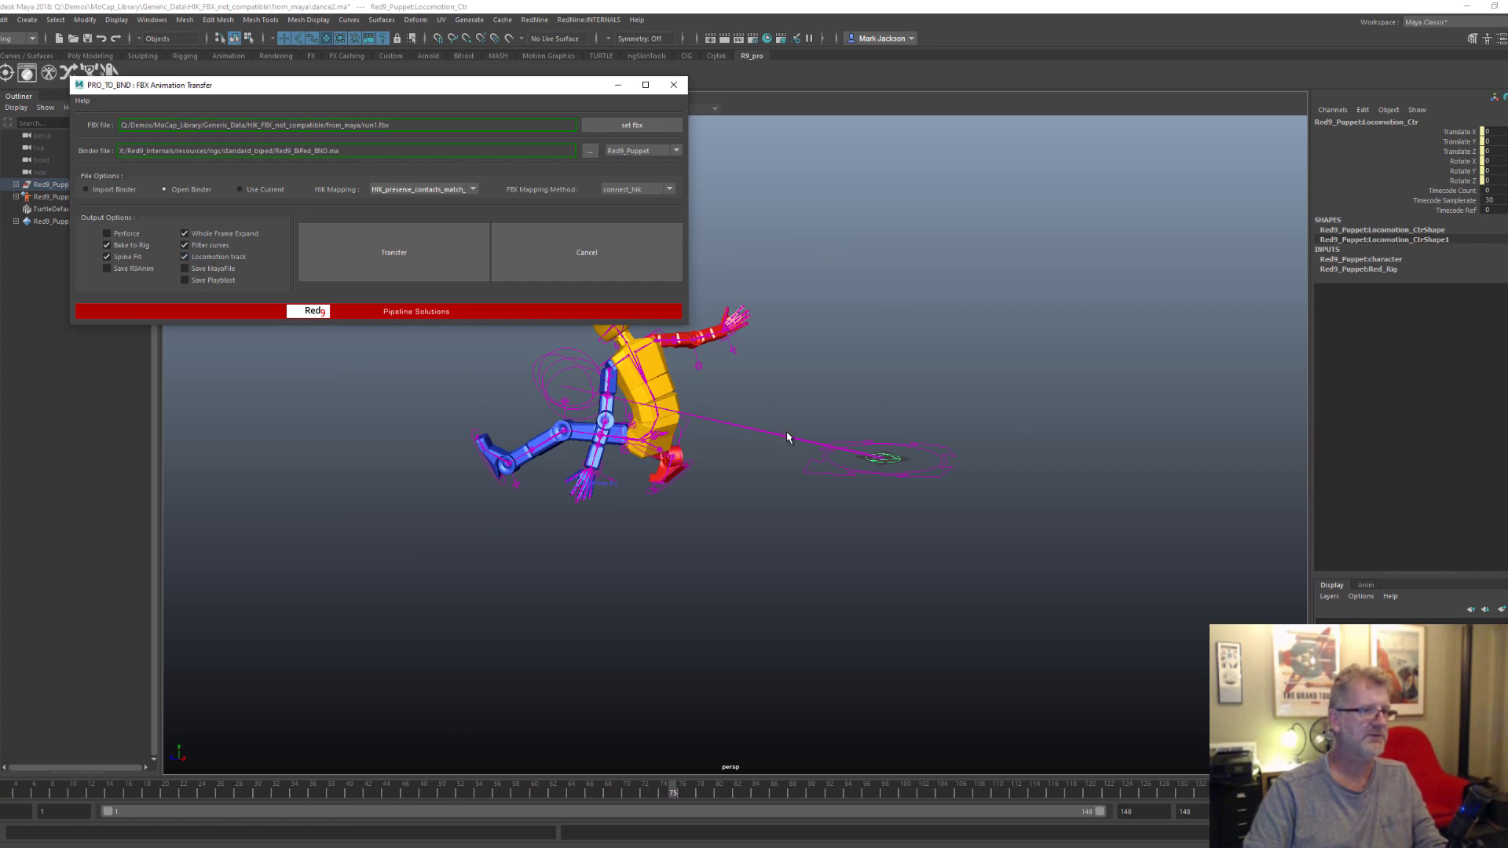
click(439, 263)
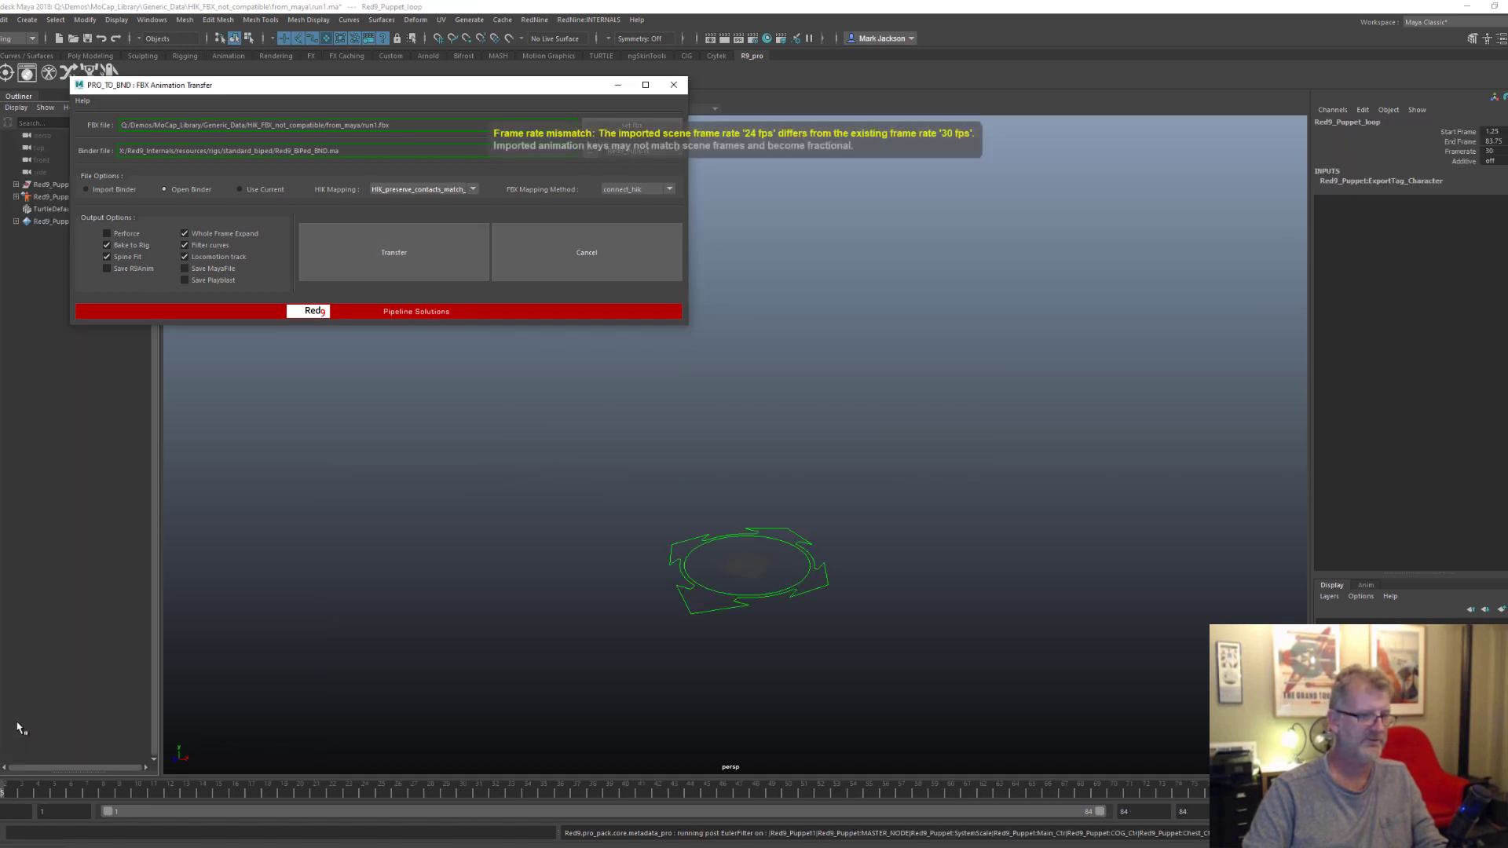
alt+drag(942, 471, 717, 549)
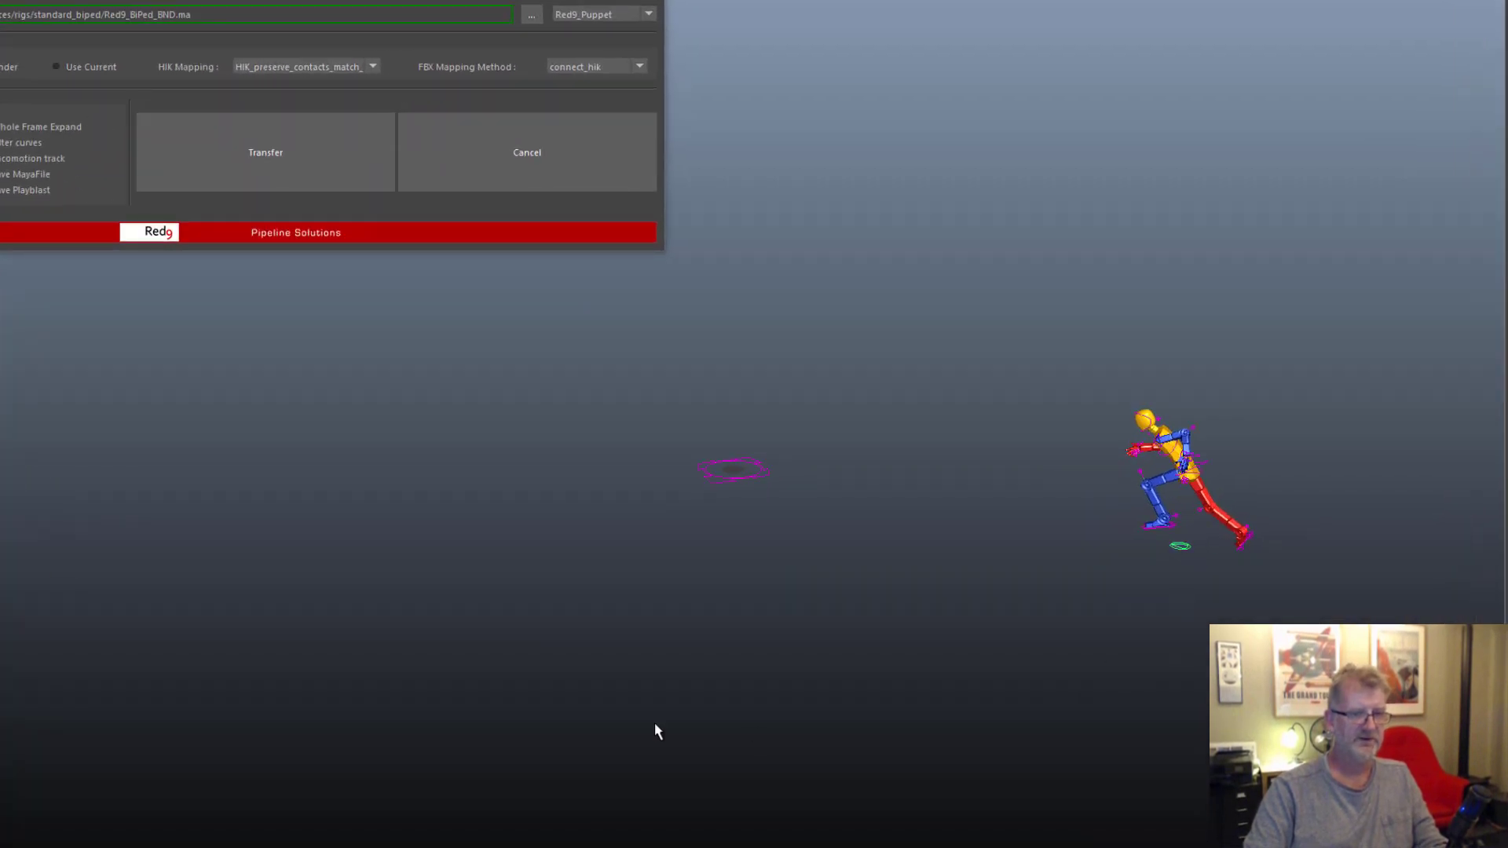
alt+drag(1076, 639, 673, 656)
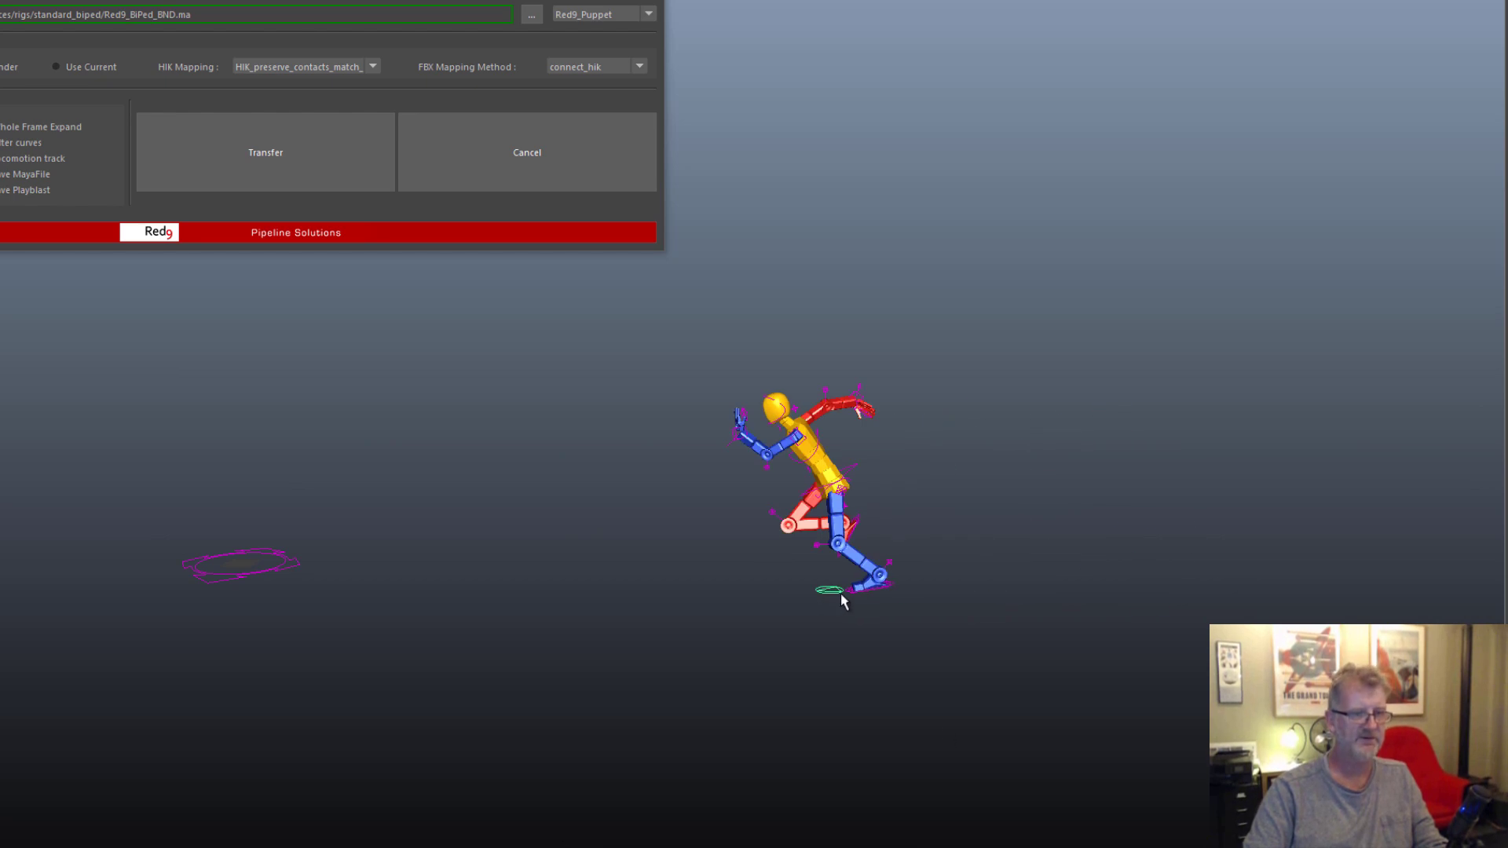
click(850, 467)
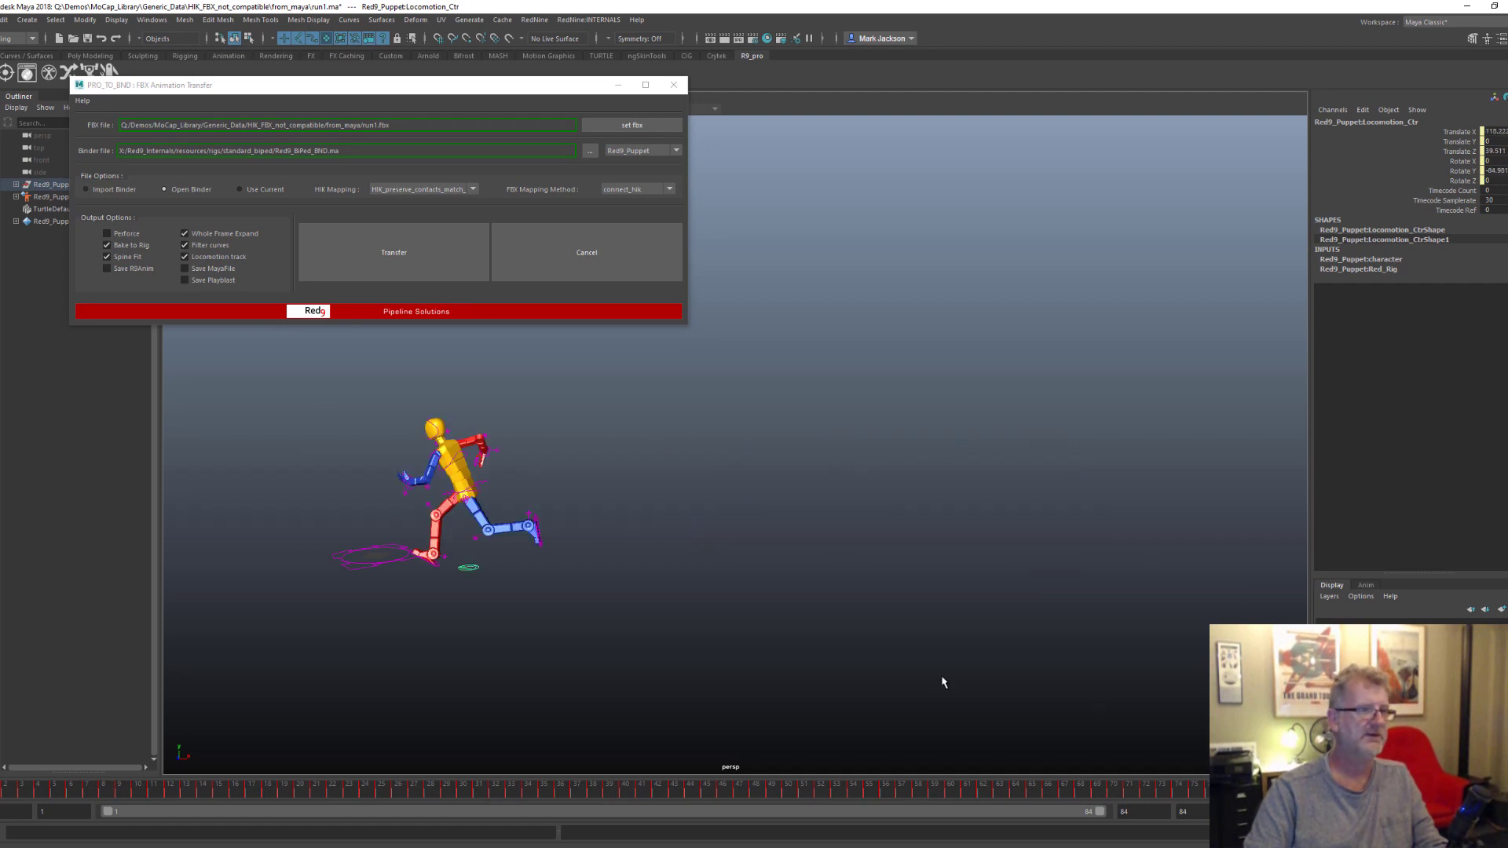
Try the Save R9Anim output option, leave it off, and enable Save MayaFile and Save Playblast
click(116, 271)
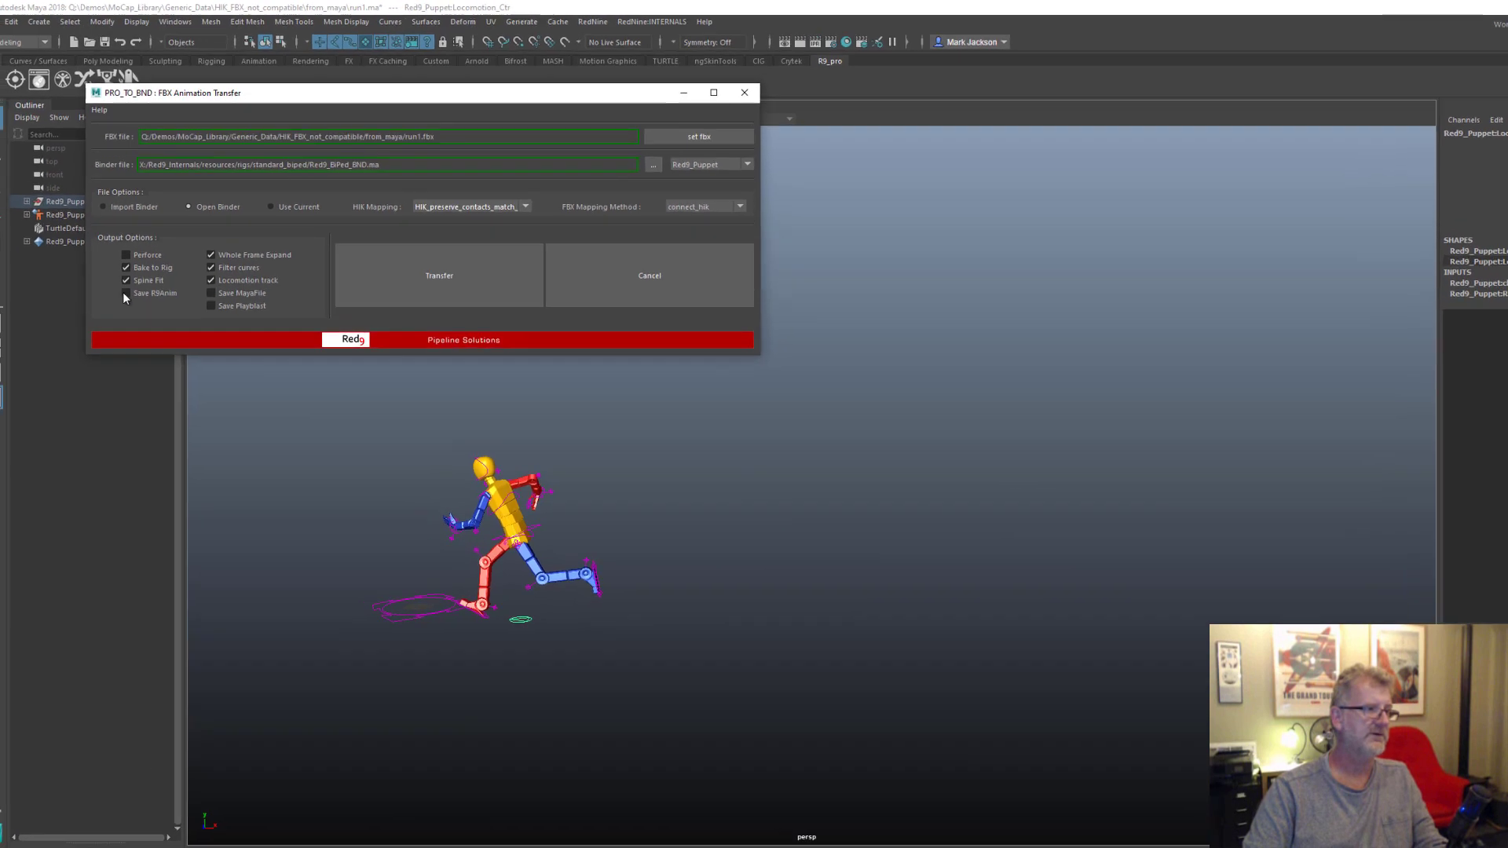
click(118, 270)
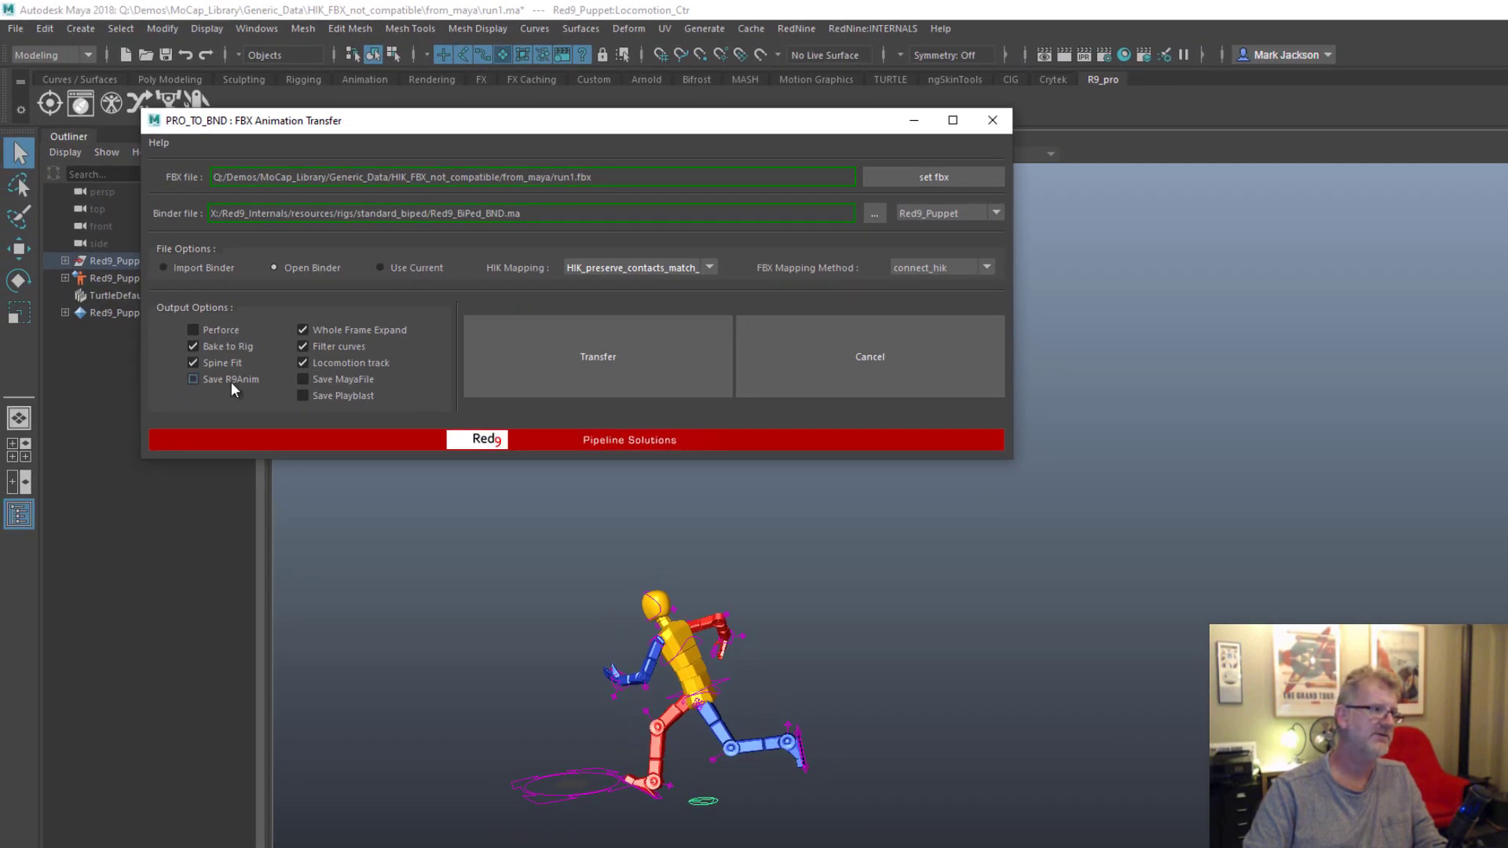
click(347, 380)
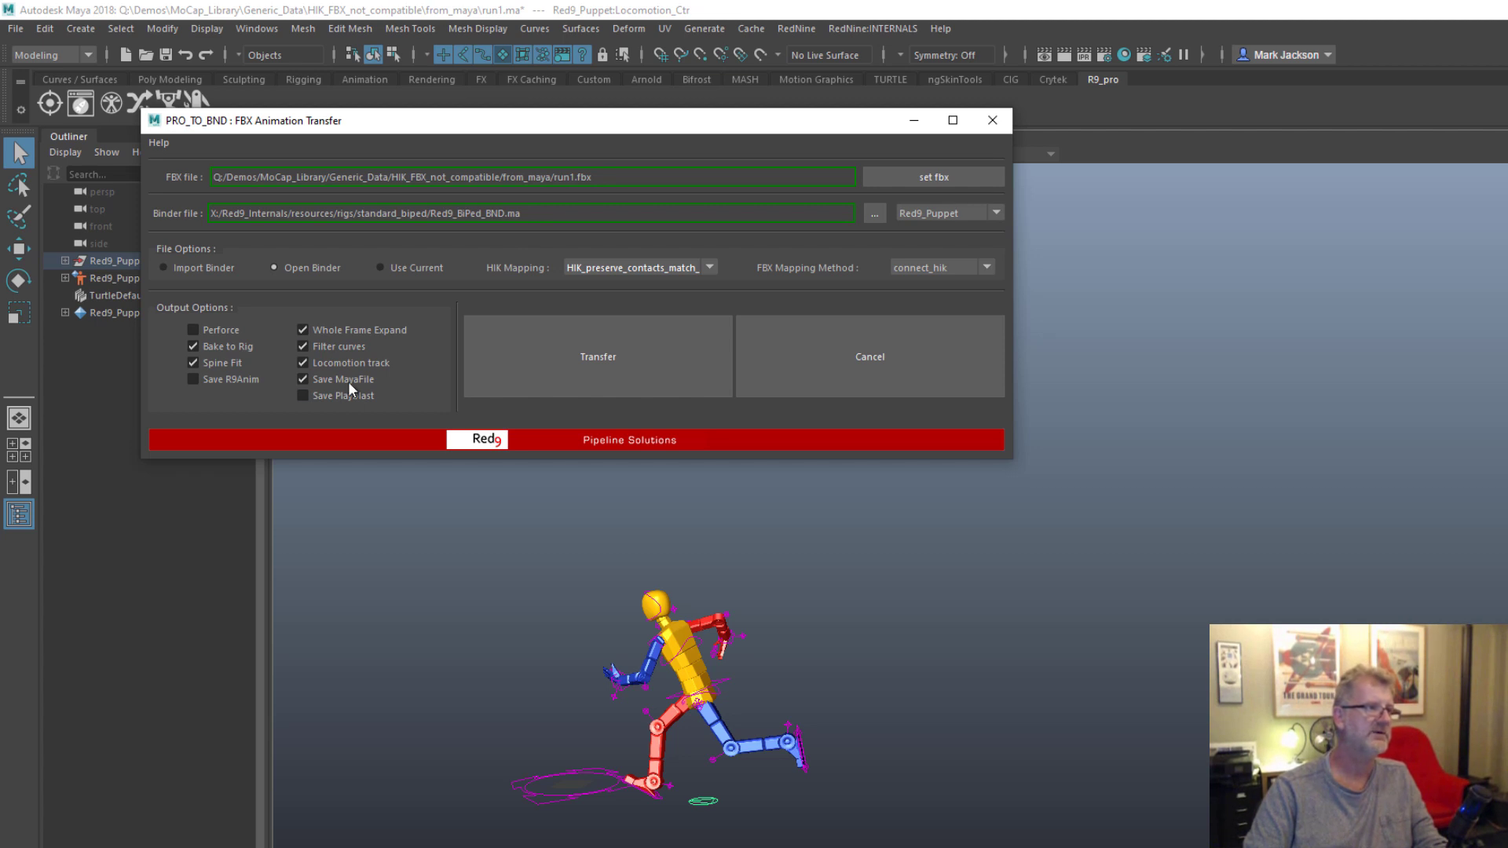
Open the PRO Export Playblast Settings, move the window beside the transfer dialog, review its options and close it
click(794, 29)
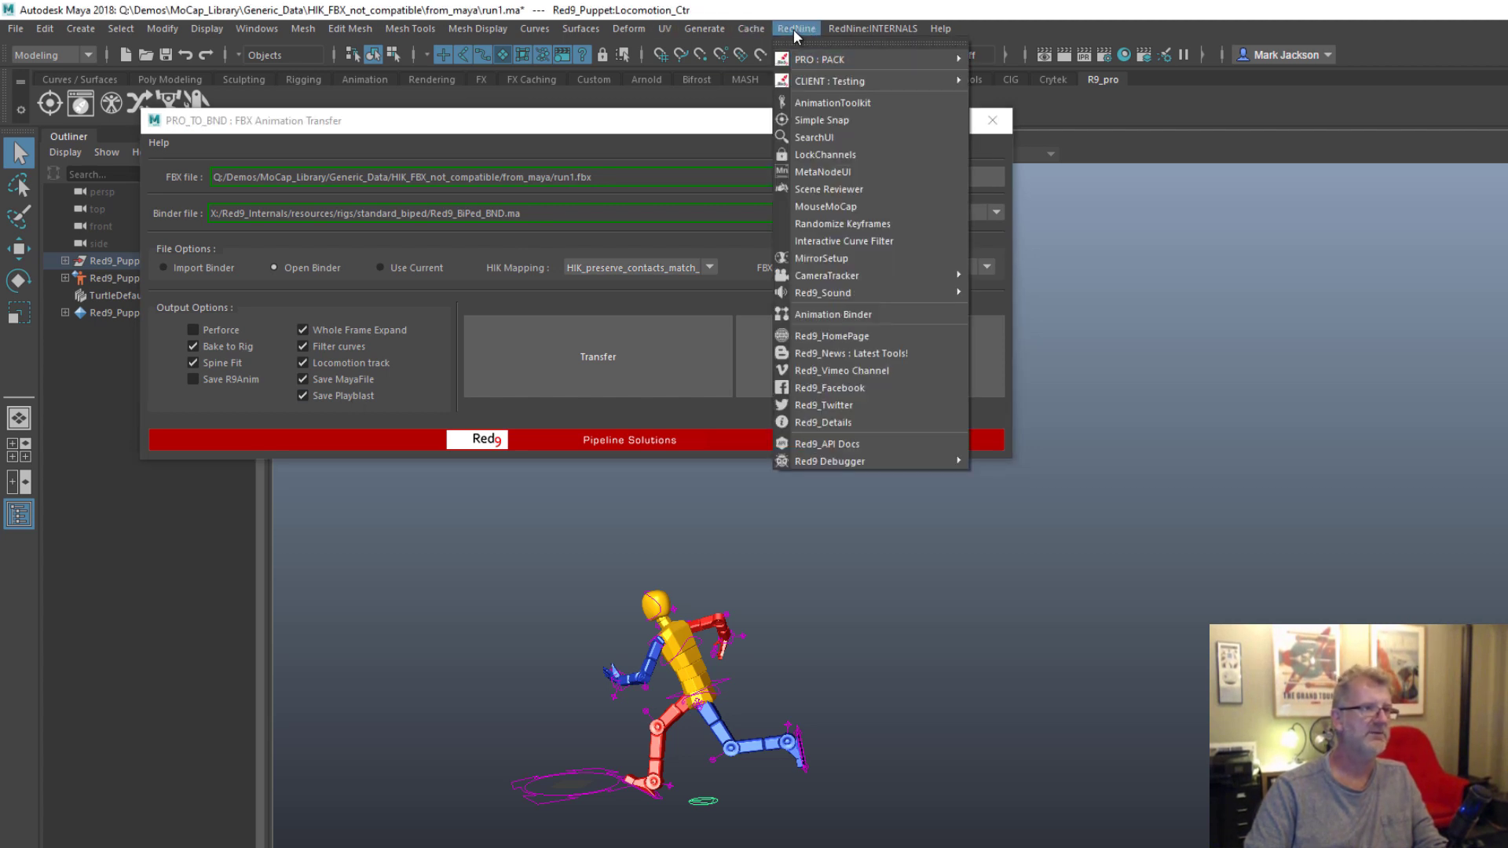
mouse_move(931, 59)
mouse_move(1144, 196)
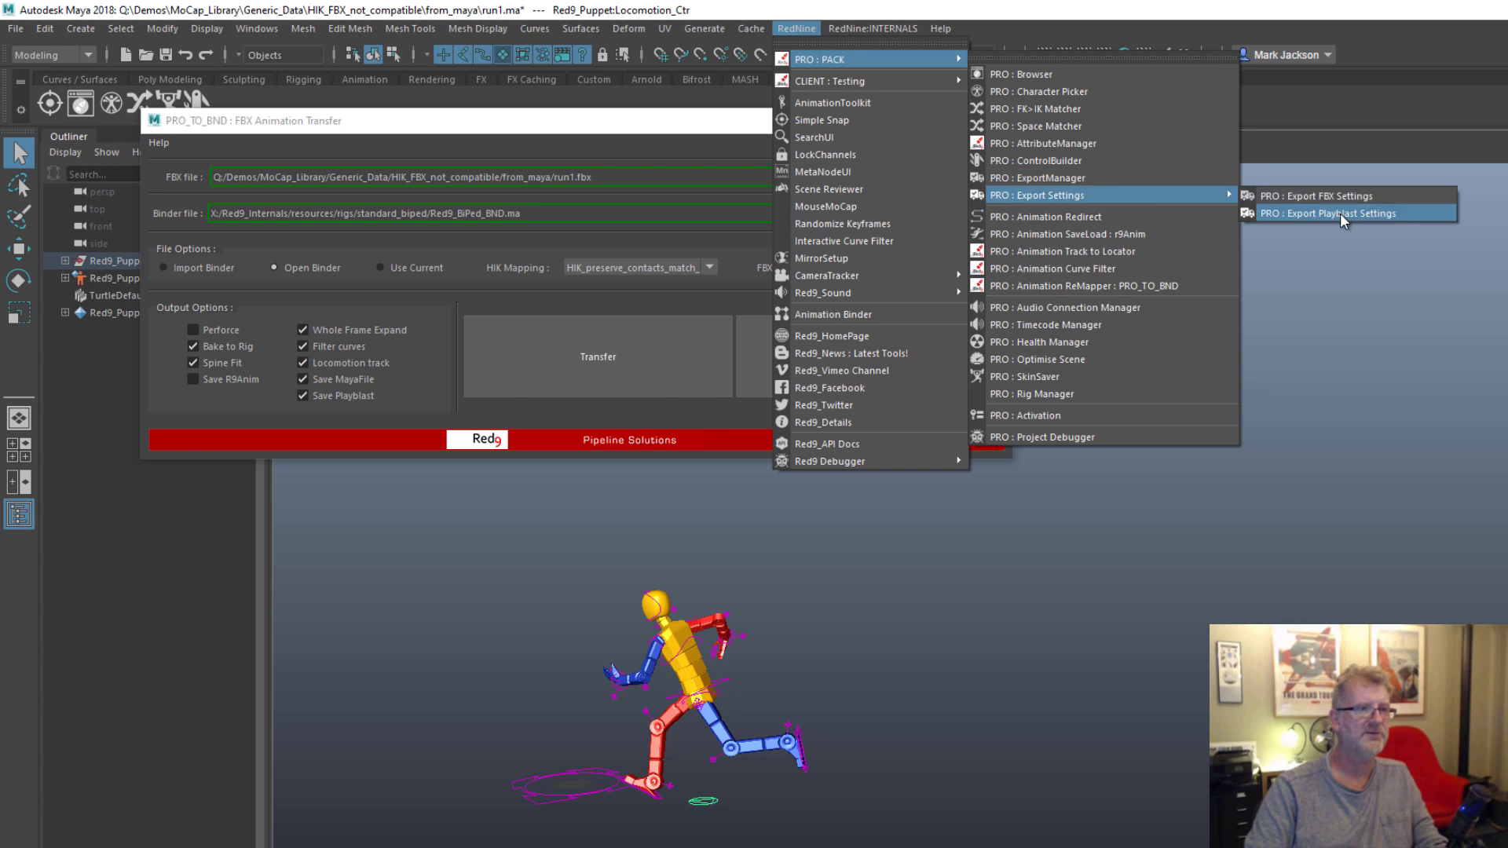
click(1339, 213)
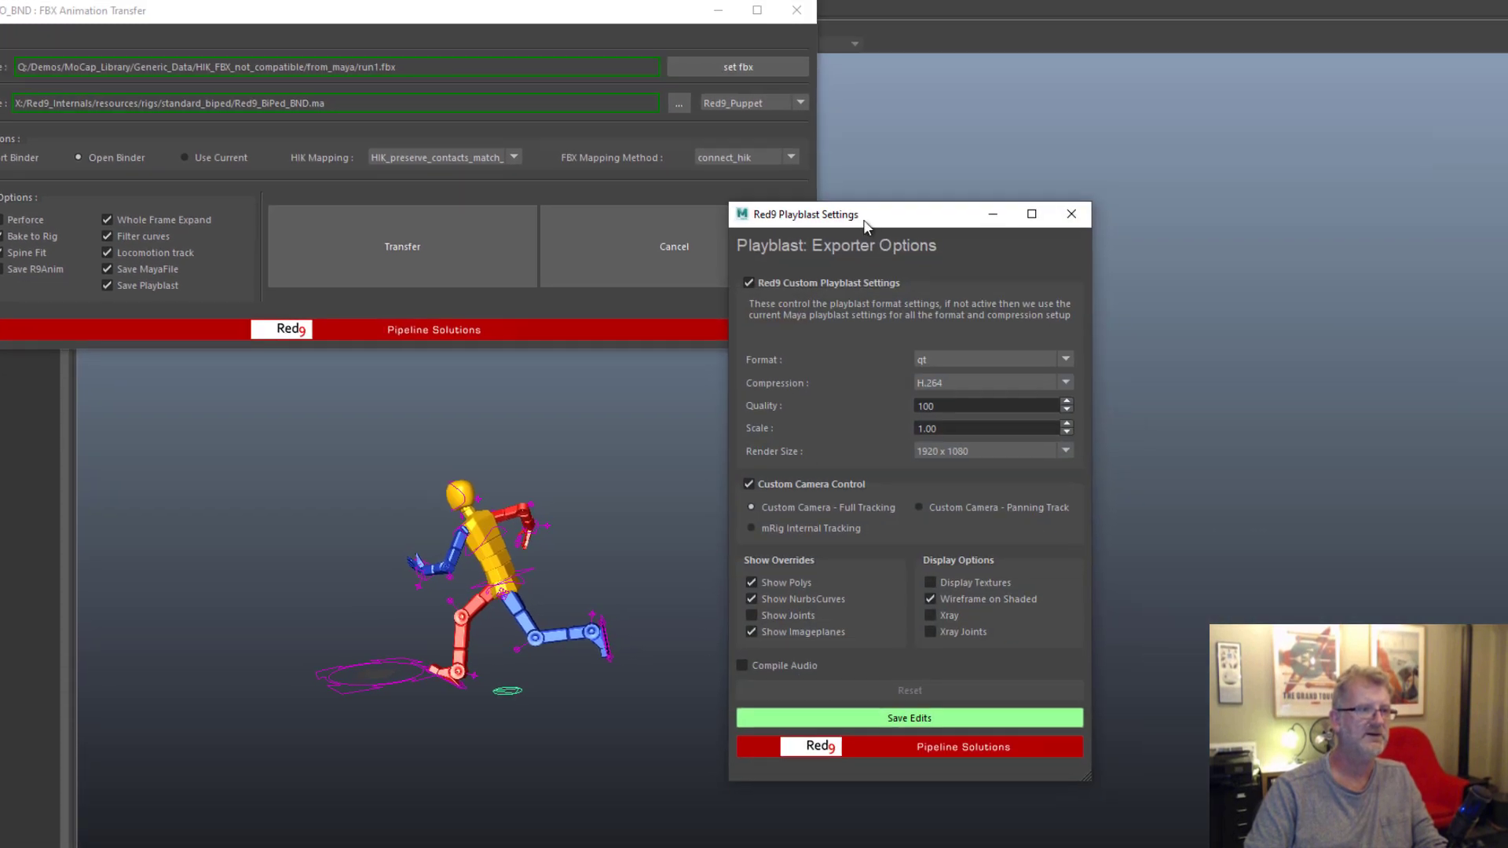
drag(977, 203, 987, 130)
drag(894, 139, 993, 81)
drag(921, 41, 920, 41)
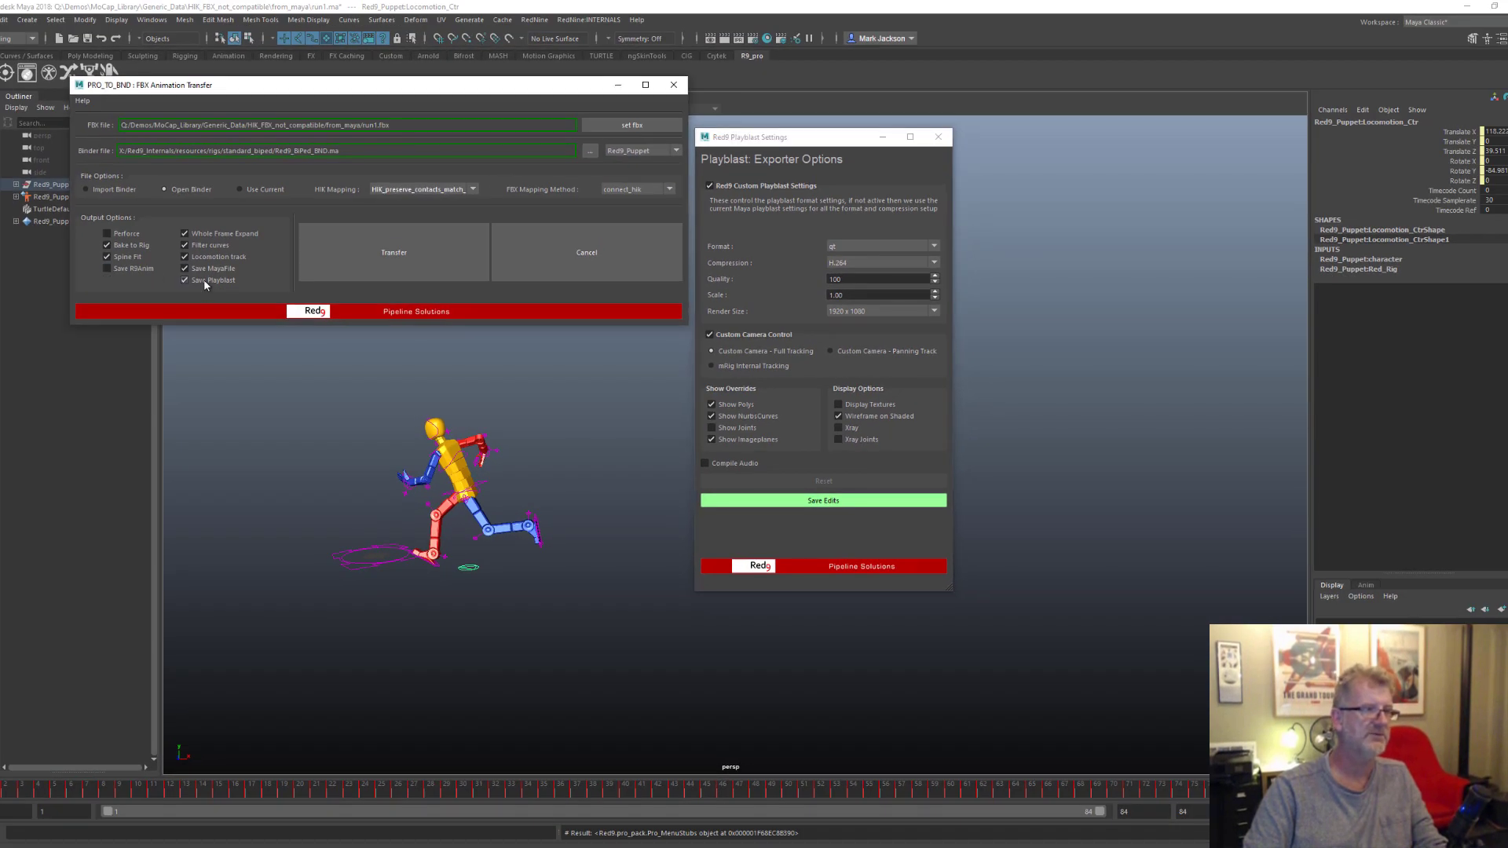
click(107, 245)
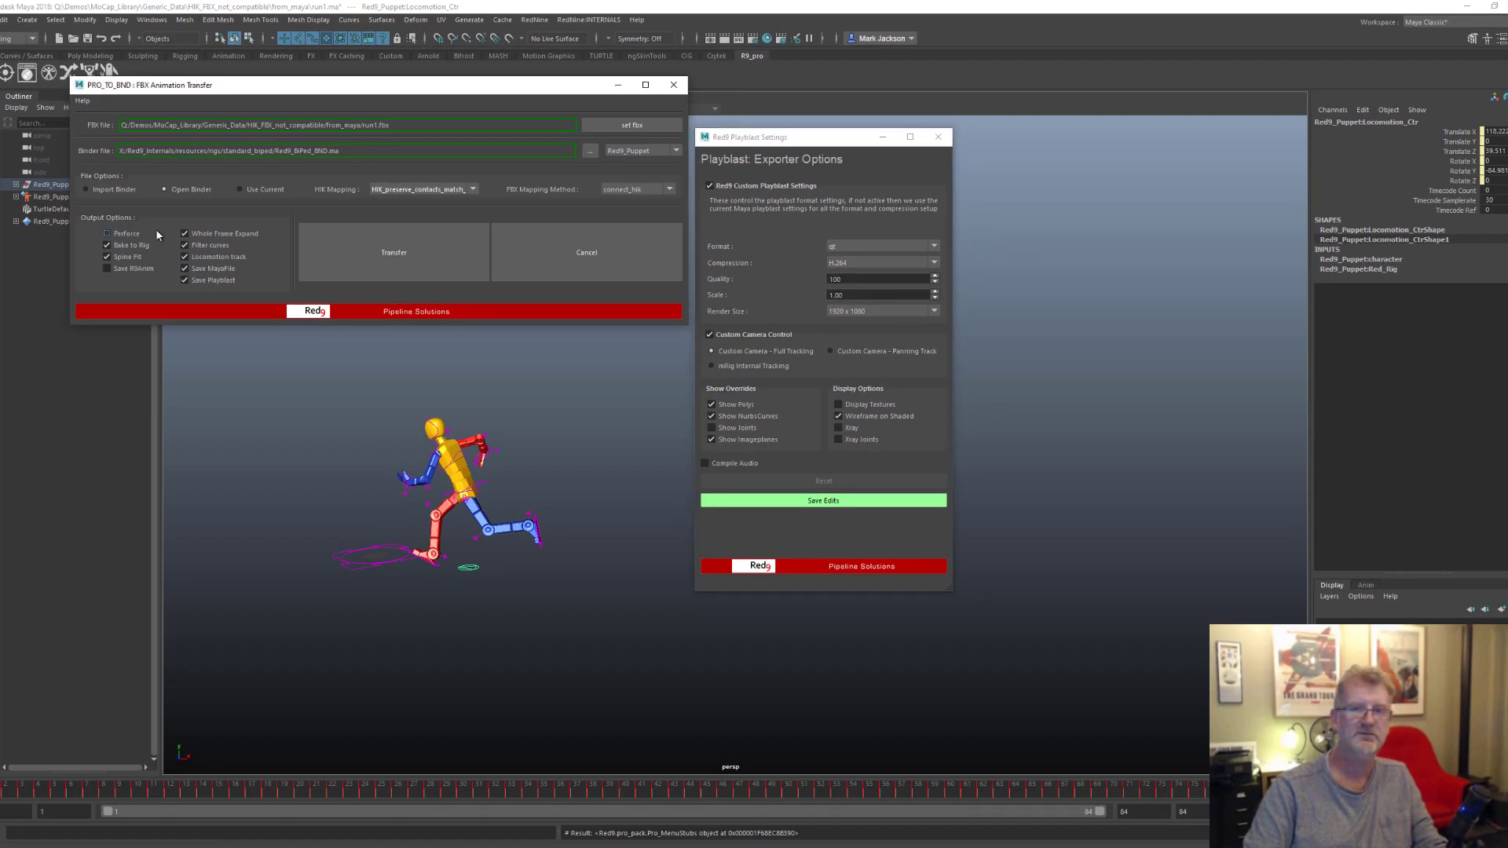
click(939, 139)
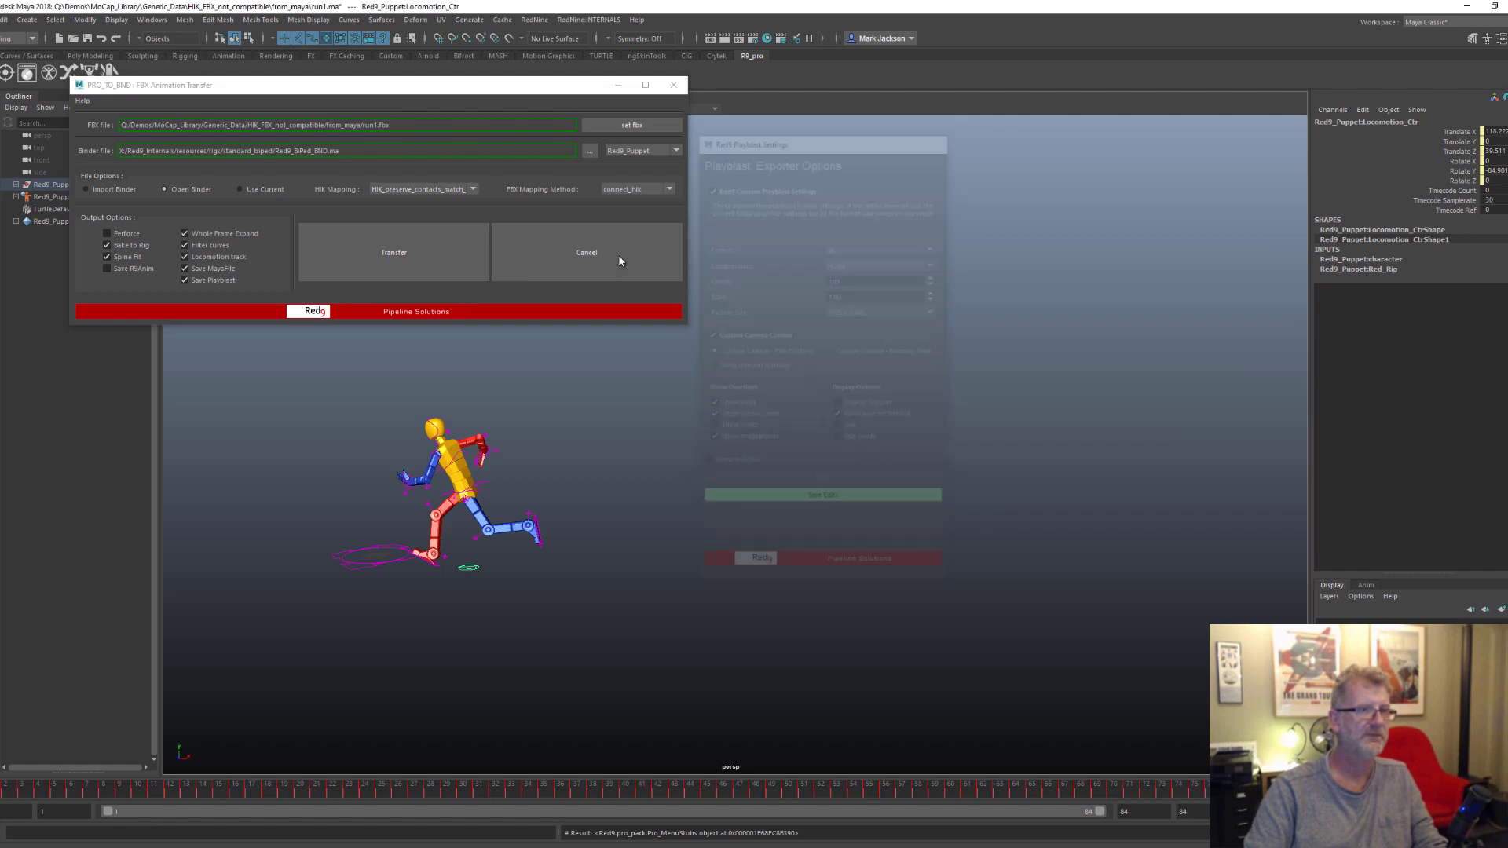